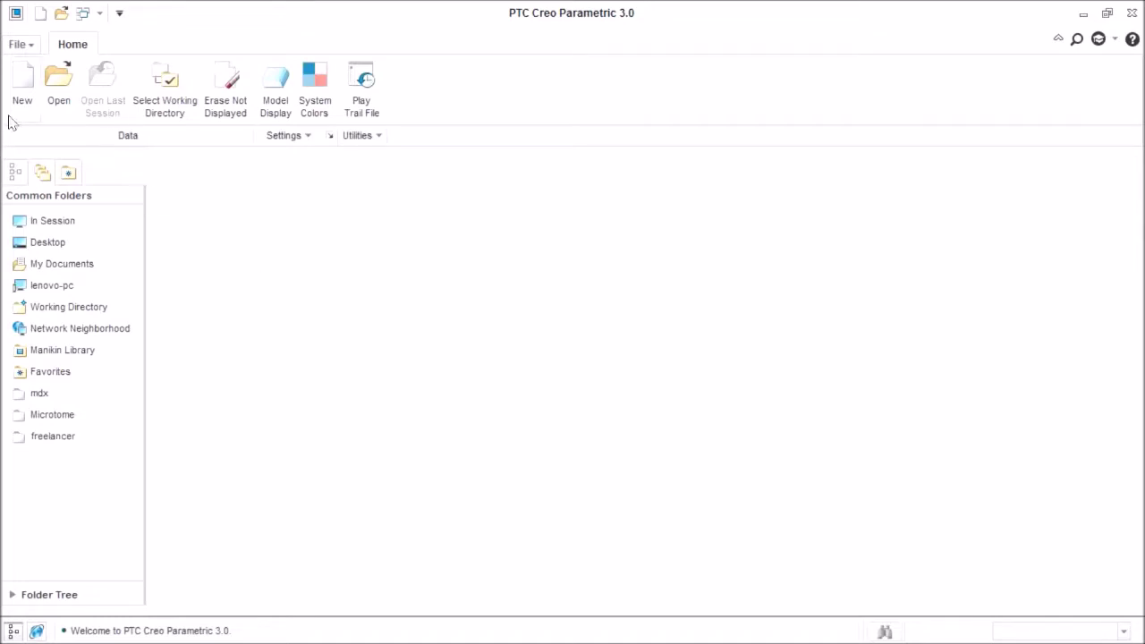
# - Create a new solid part named Shank_1 without the default template, using the mmns_part_solid template
pyautogui.click(24, 91)
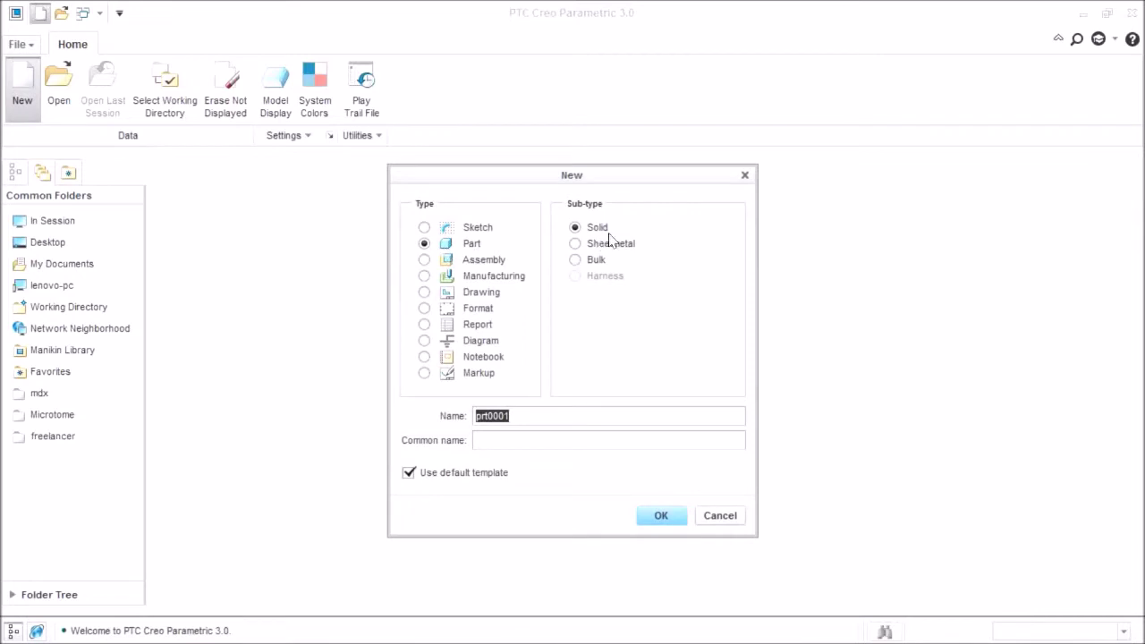
pyautogui.click(409, 472)
pyautogui.doubleClick(526, 414)
pyautogui.write('Shank_1')
pyautogui.click(657, 516)
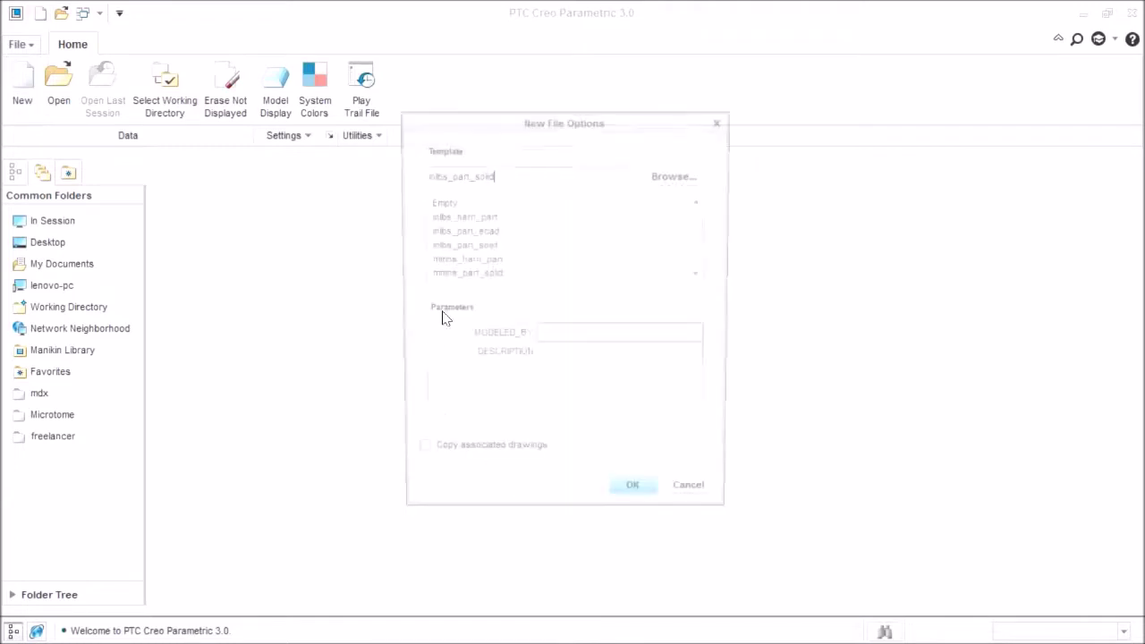
pyautogui.doubleClick(475, 275)
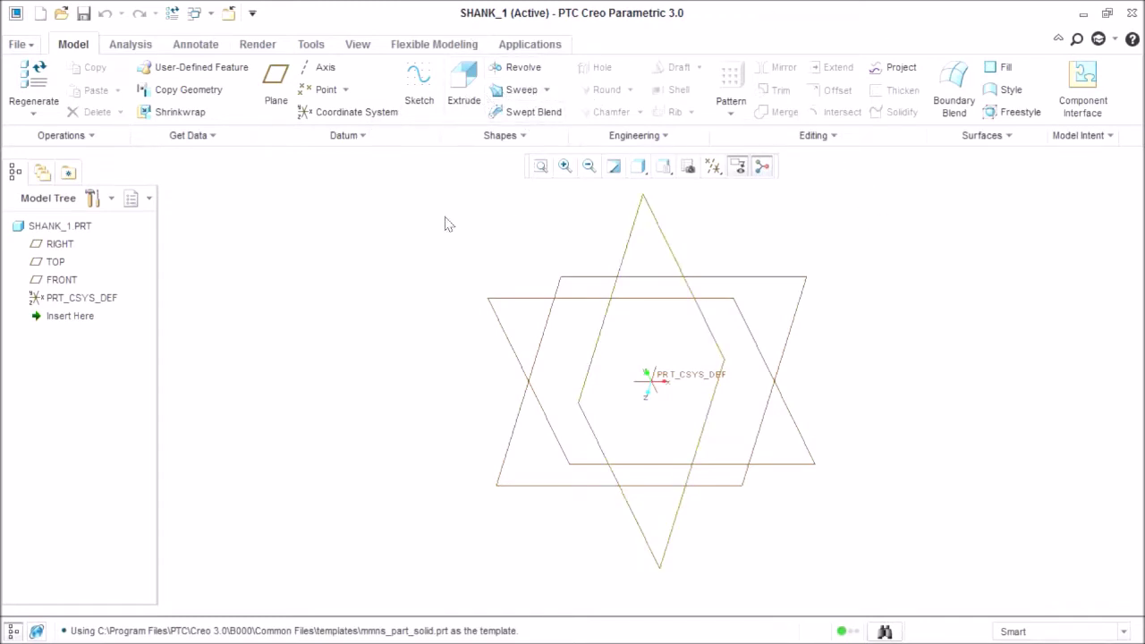
# - Start a sketch on the TOP plane with the RIGHT plane as reference and orient the view parallel to the screen
pyautogui.click(420, 98)
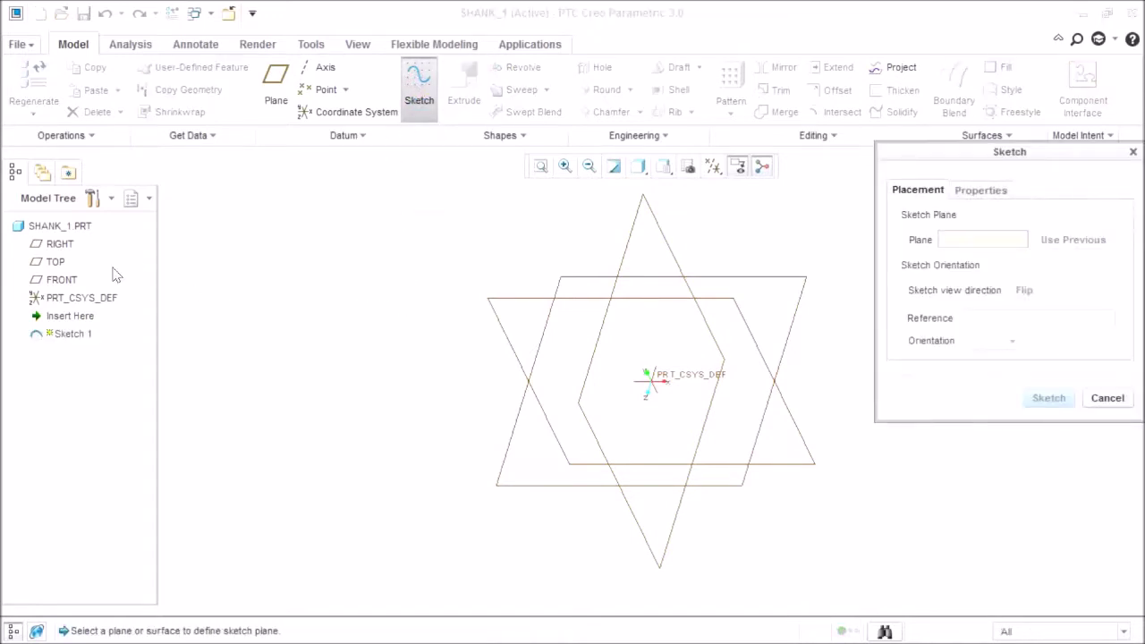
pyautogui.click(56, 261)
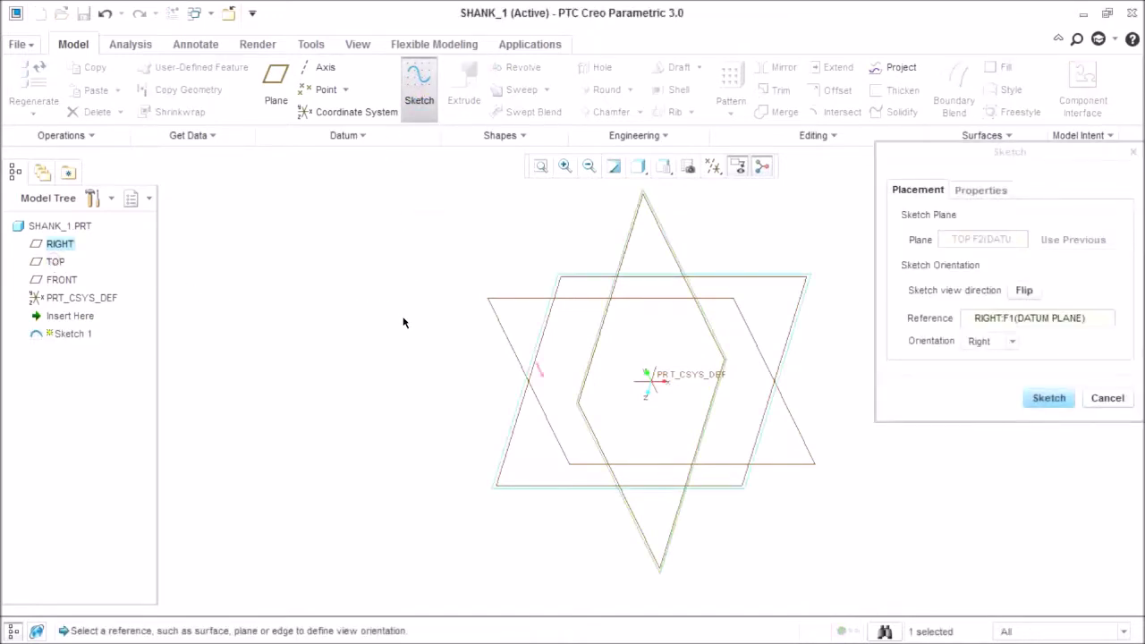
pyautogui.click(1063, 400)
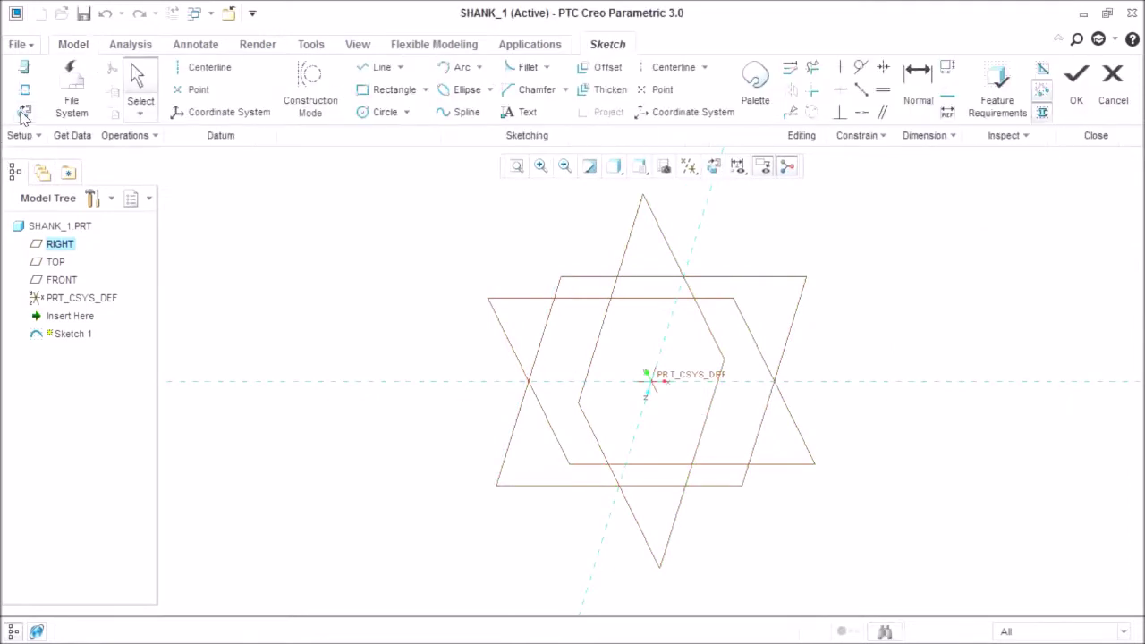
pyautogui.click(23, 114)
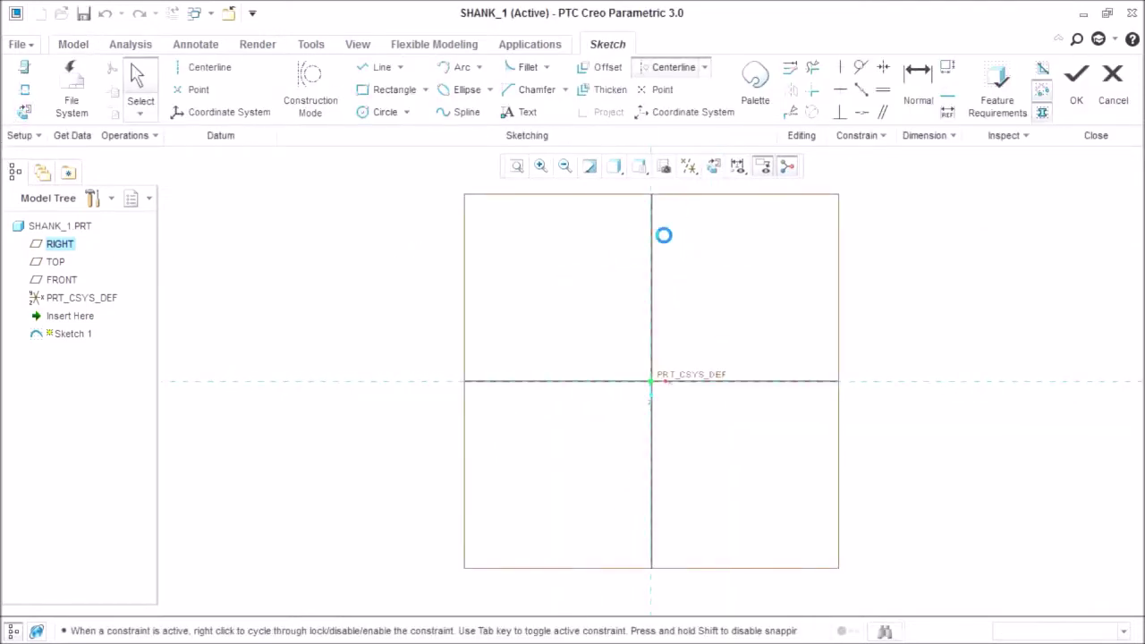
# - Draw horizontal and vertical centerlines through the coordinate system origin and delete the stray slanted centerline
pyautogui.click(646, 275)
pyautogui.click(642, 371)
pyautogui.click(703, 381)
pyautogui.middleClick(767, 383)
pyautogui.middleClick(767, 383)
pyautogui.click(677, 71)
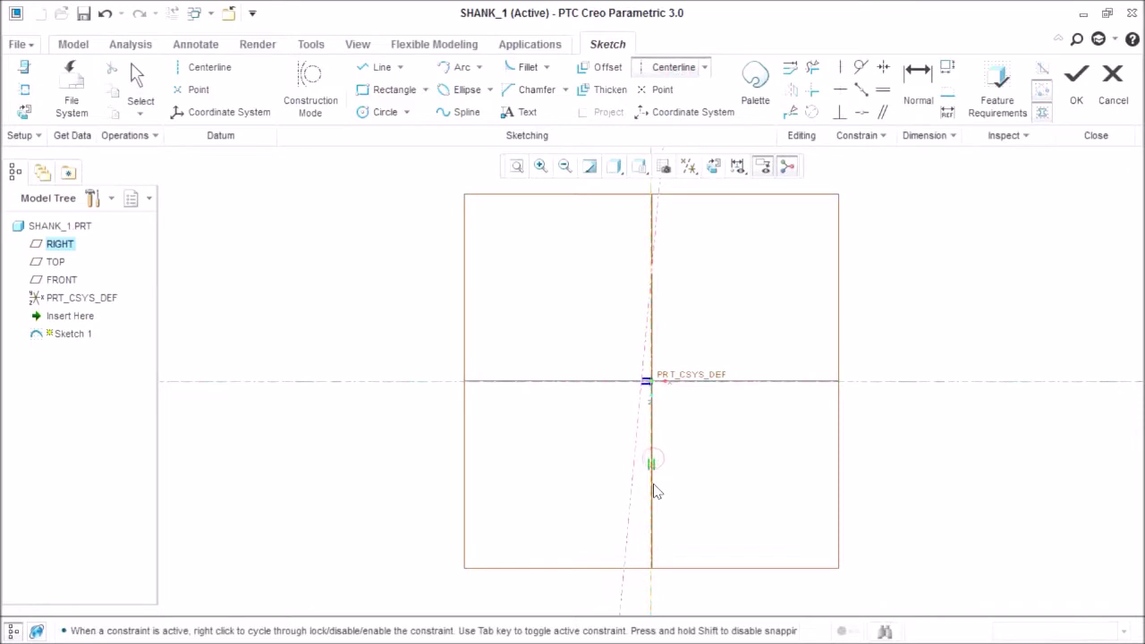
pyautogui.middleClick(647, 472)
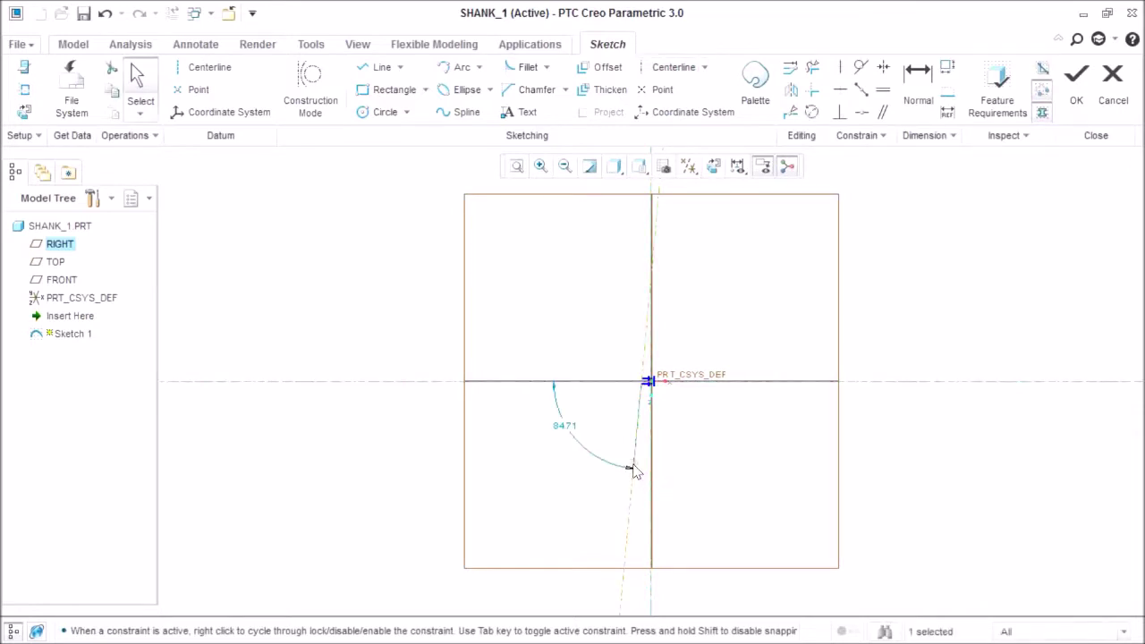
pyautogui.press('Delete')
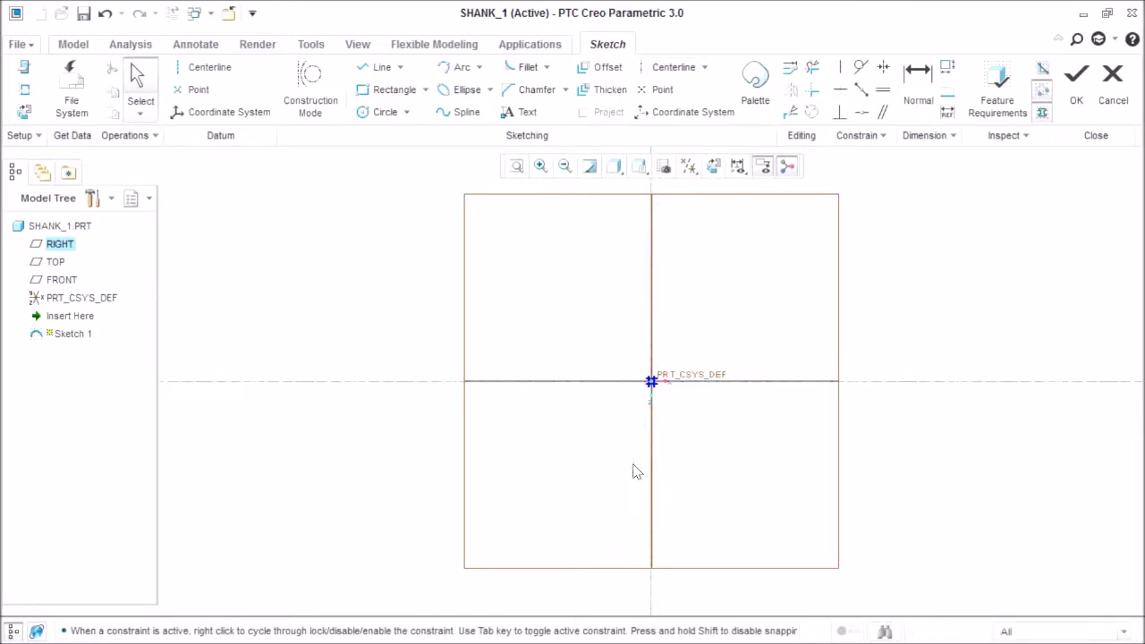
# - Sketch a horizontal line about 105 mm long, symmetric about the vertical centerline and about 144 mm above the horizontal one
pyautogui.click(377, 71)
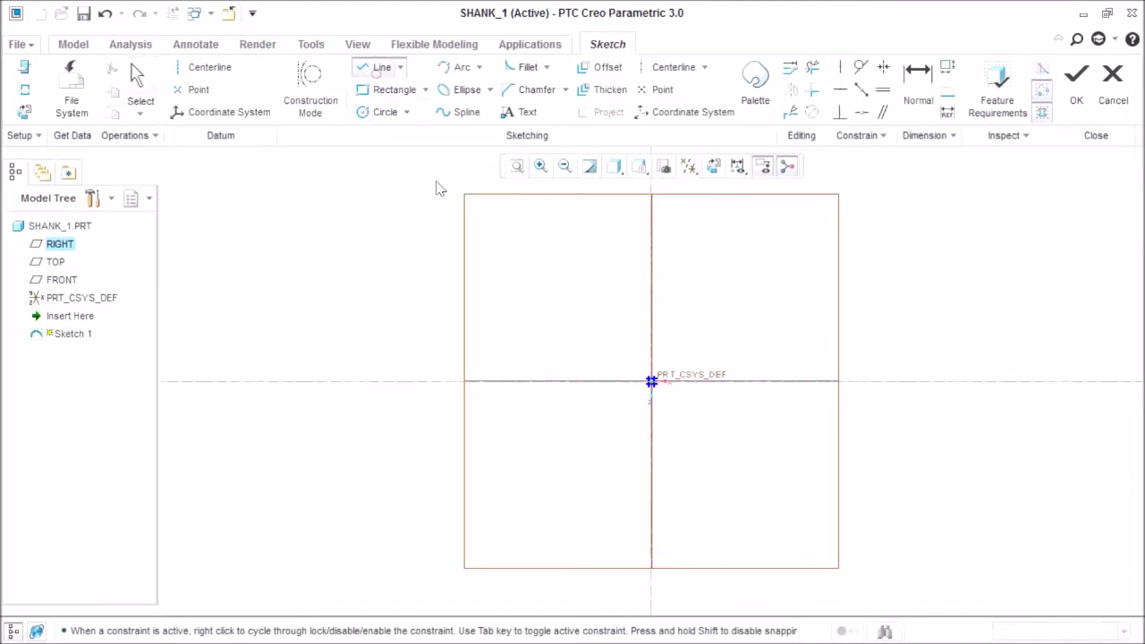
pyautogui.click(614, 275)
pyautogui.click(685, 281)
pyautogui.middleClick(667, 273)
pyautogui.middleClick(666, 273)
pyautogui.scroll(-2, 666, 273)
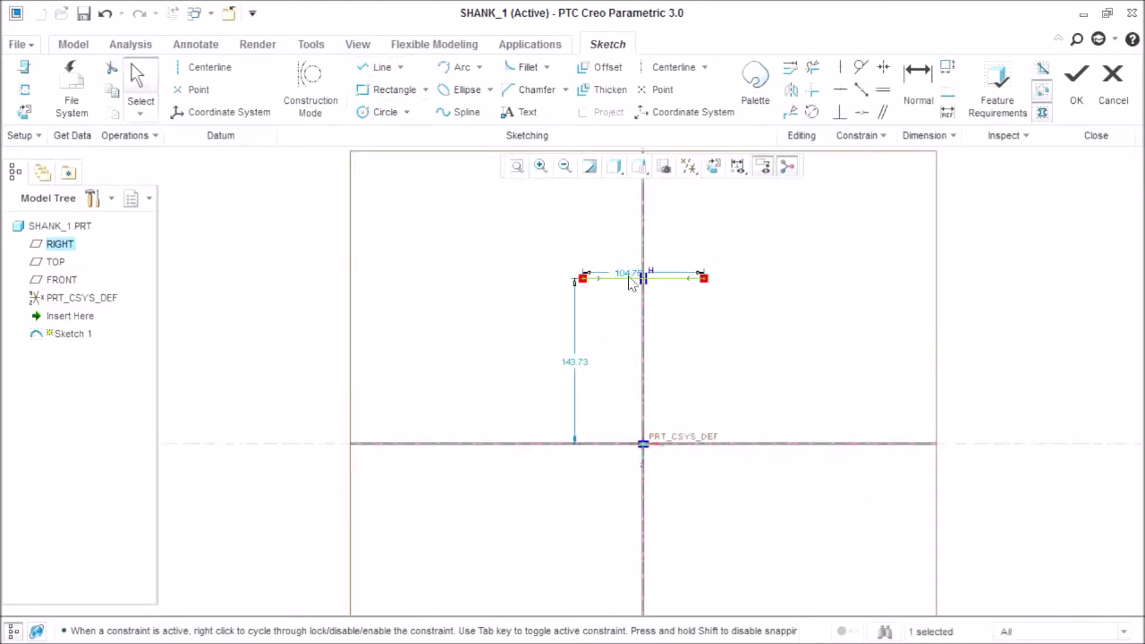
# - Set the horizontal line's length to 70 mm
pyautogui.doubleClick(630, 276)
pyautogui.write('7')
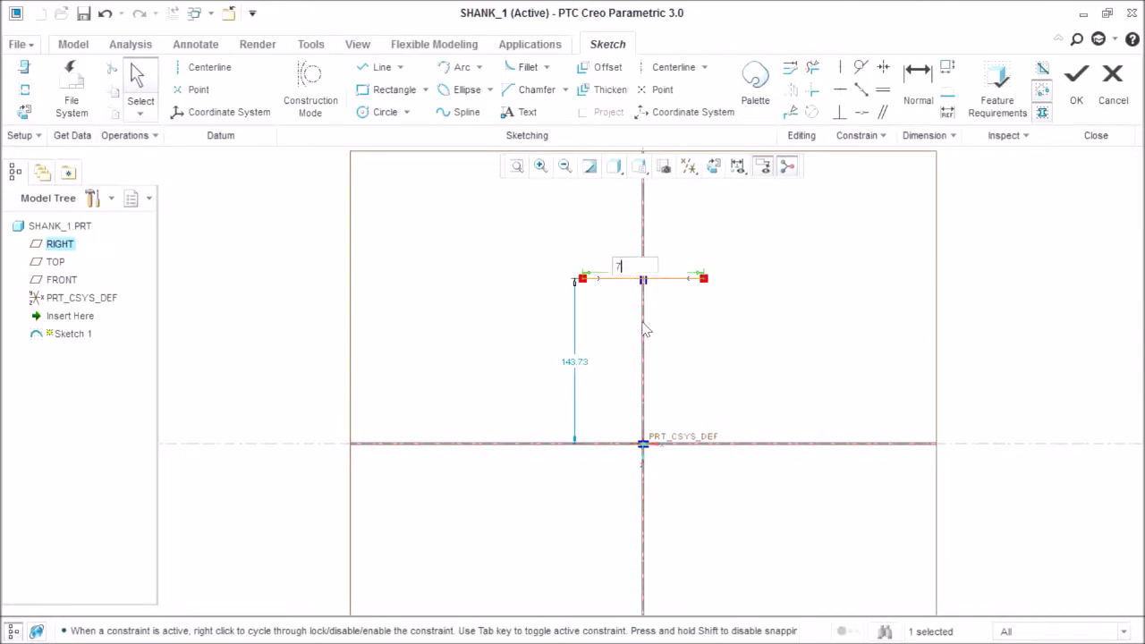
pyautogui.write('0')
pyautogui.press('Return')
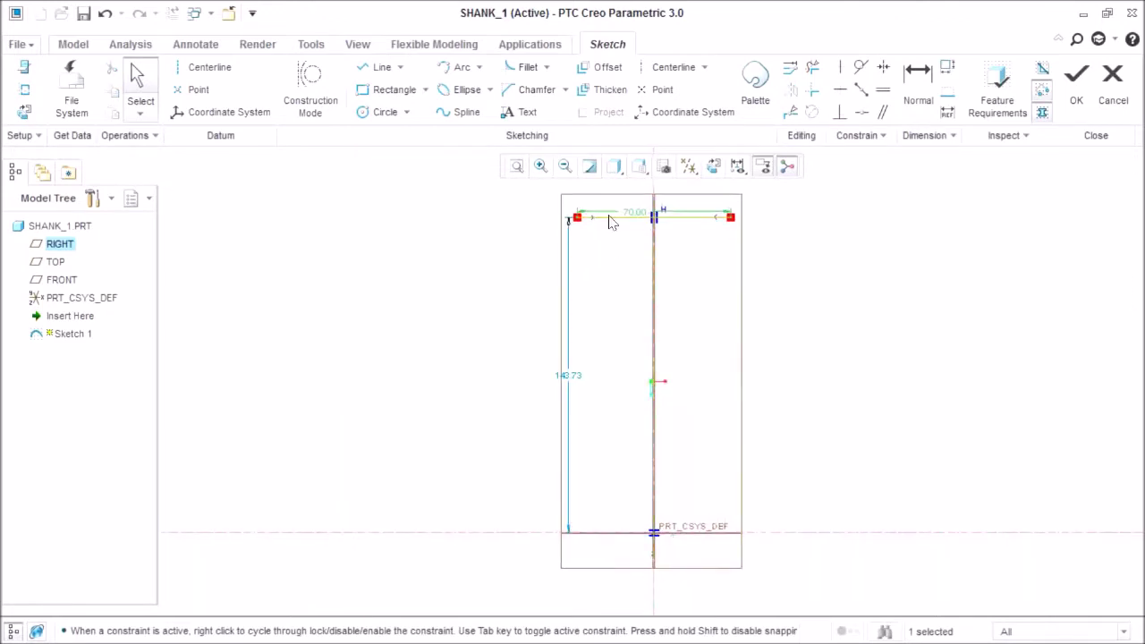
# - Sketch a vertical line down from the top line's left end, followed by a horizontal line about 13 mm long inward
pyautogui.click(382, 67)
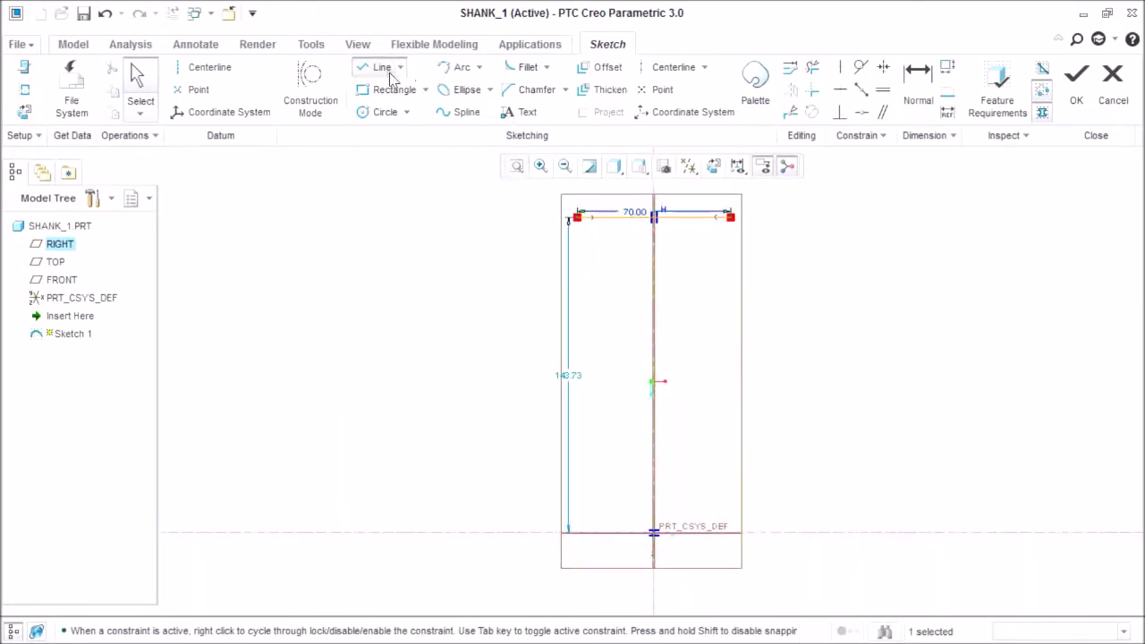
pyautogui.click(577, 219)
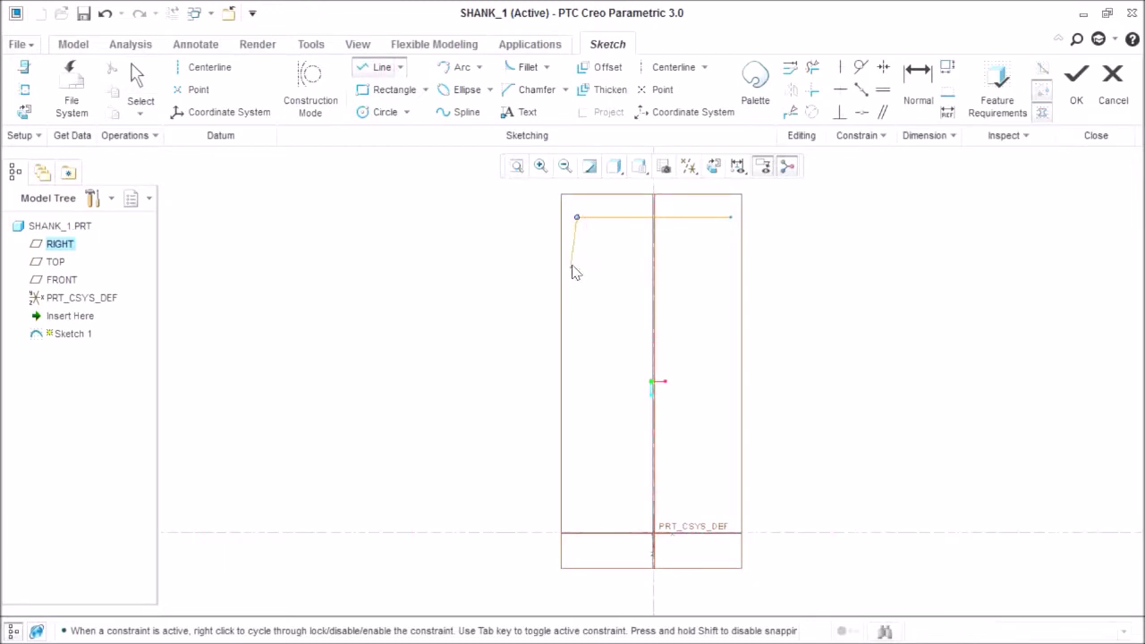
pyautogui.click(577, 266)
pyautogui.click(604, 266)
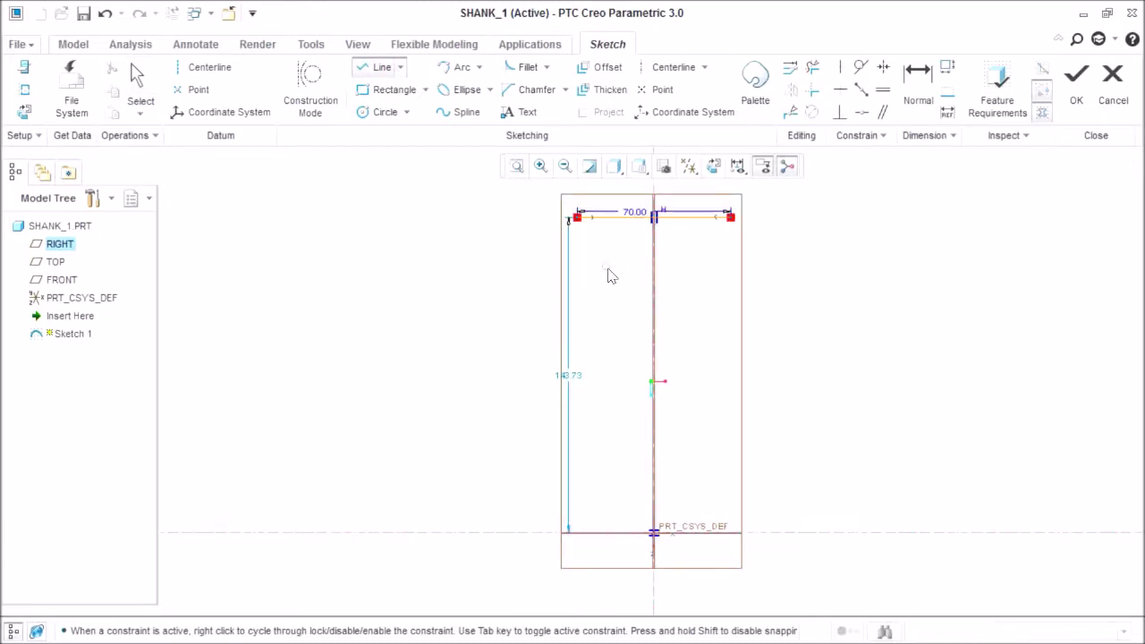
pyautogui.middleClick(614, 250)
pyautogui.middleClick(609, 242)
pyautogui.scroll(-4, 609, 241)
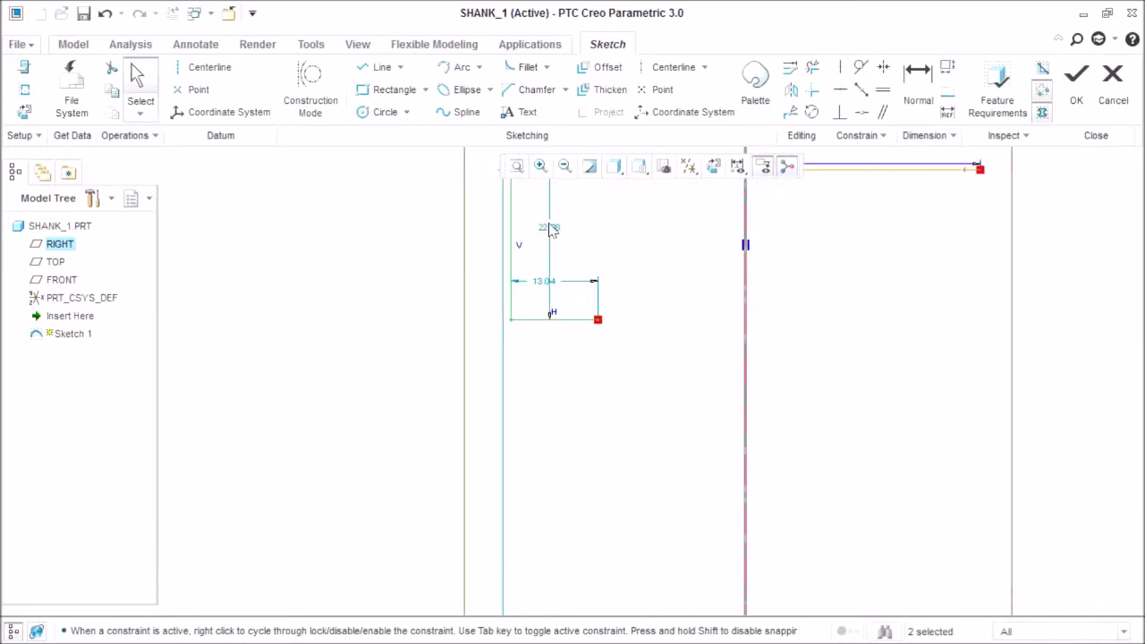
# - Set the length of the left vertical line below the top edge to 20 mm
pyautogui.doubleClick(553, 228)
pyautogui.write('2')
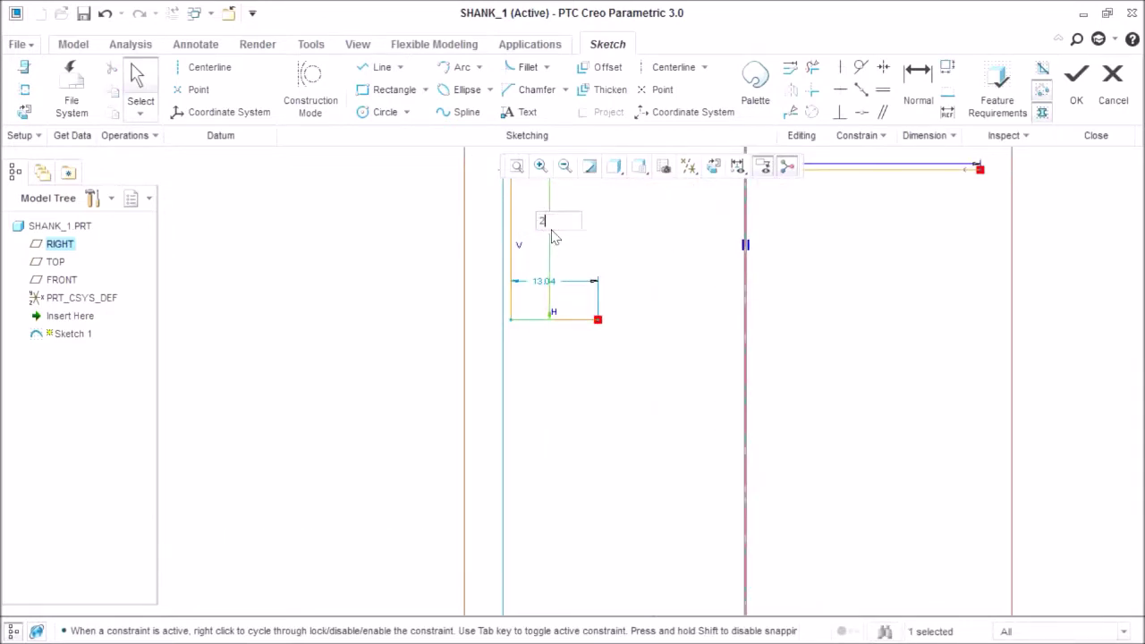
pyautogui.write('0')
pyautogui.press('Return')
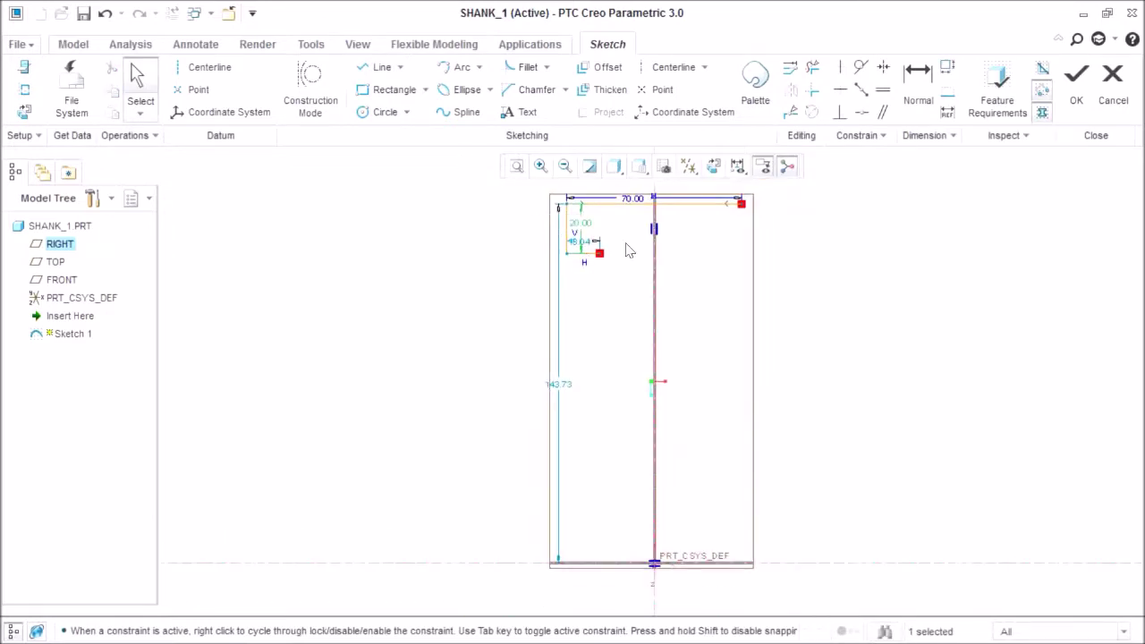
# - Sketch a vertical line about 28 mm long downward from the inner end of the left step
pyautogui.scroll(-2, 523, 313)
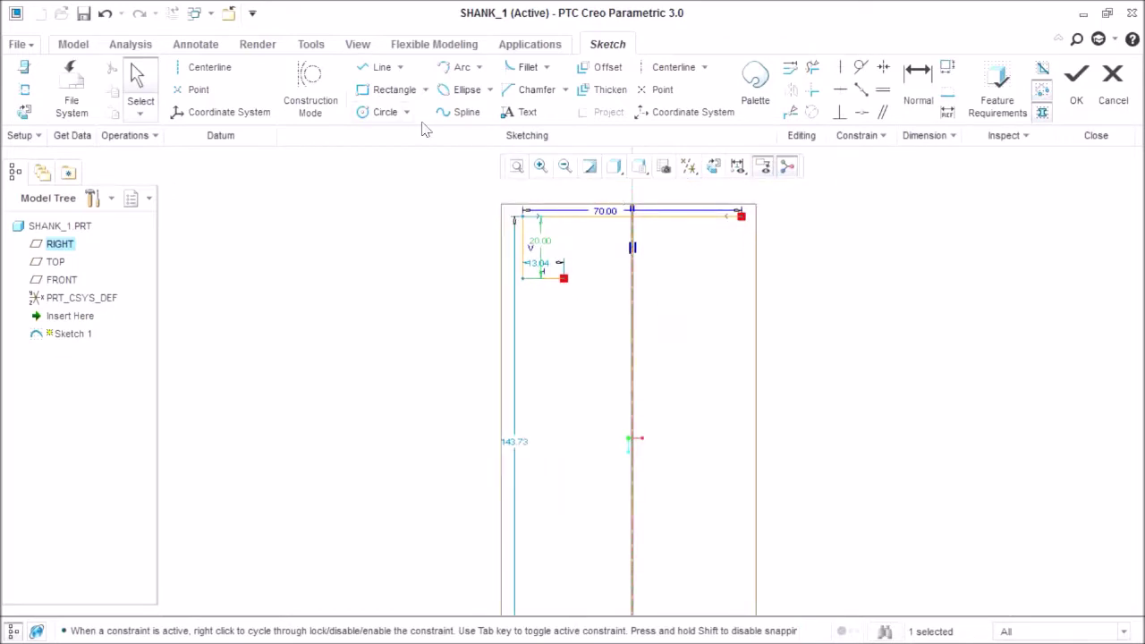
pyautogui.click(381, 68)
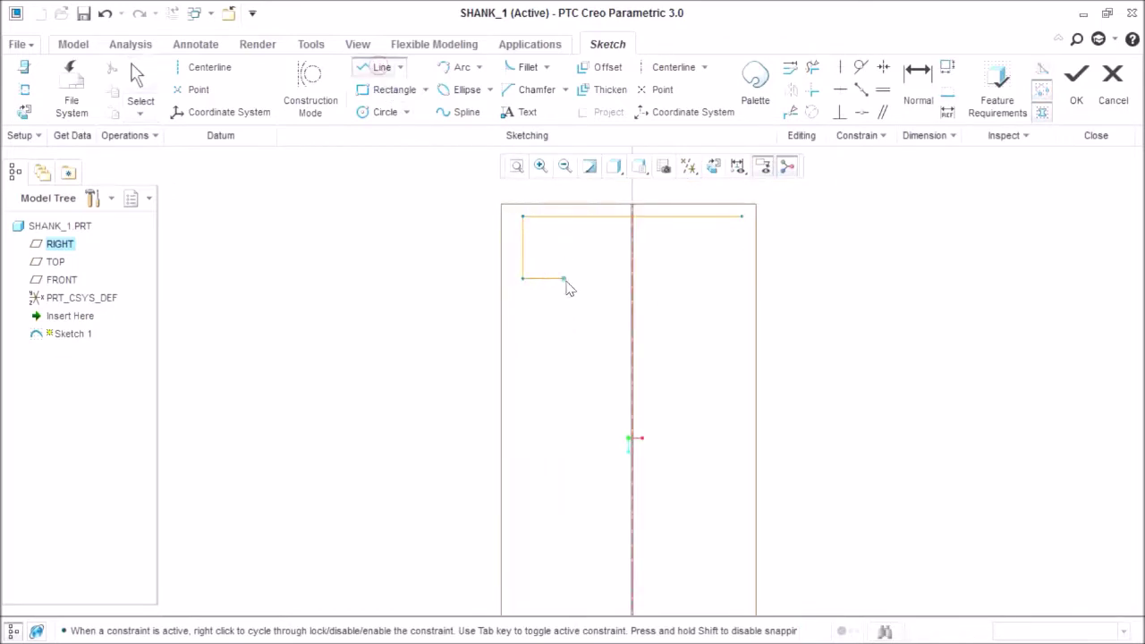
pyautogui.click(563, 365)
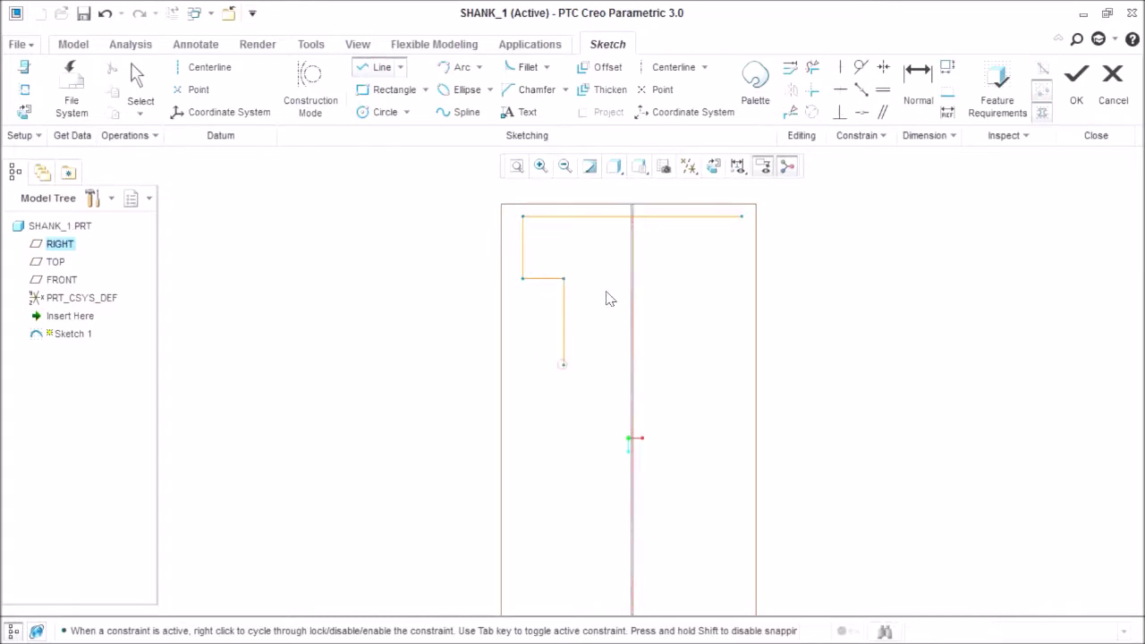
pyautogui.middleClick(657, 300)
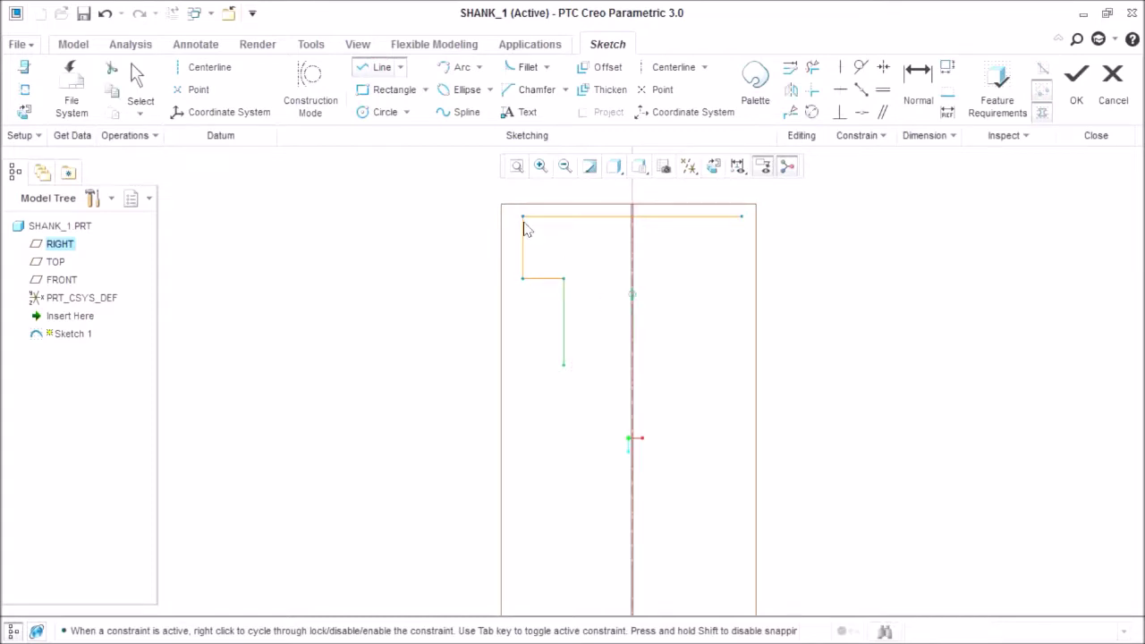
# - Sketch the matching stepped outline down from the top line's right end, with each segment equal in length to its left counterpart
pyautogui.click(745, 223)
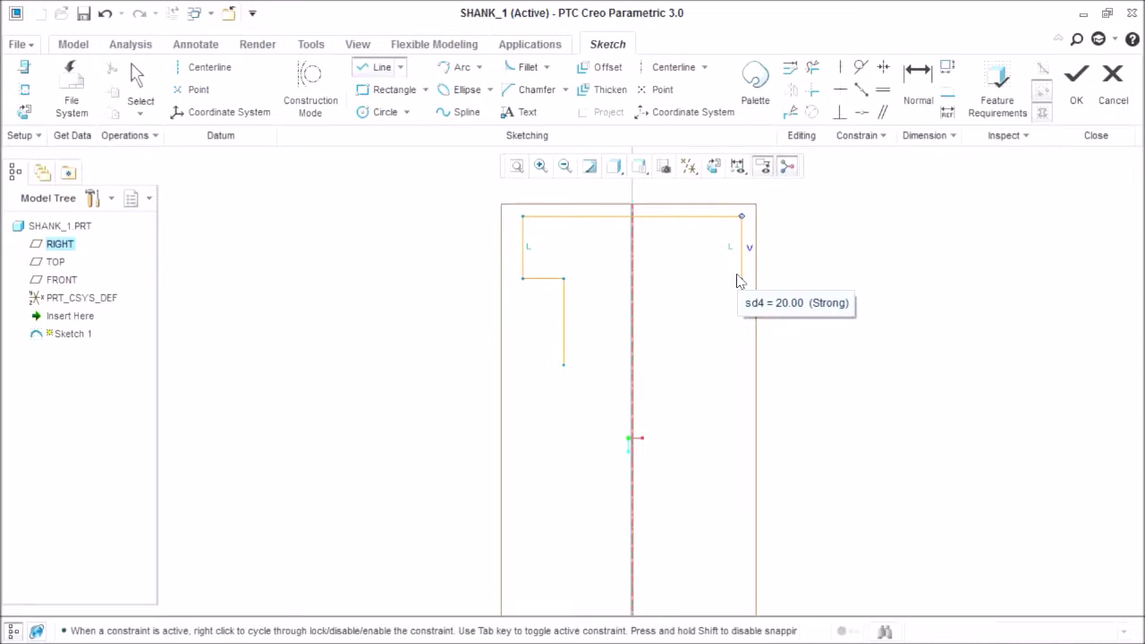
pyautogui.click(739, 280)
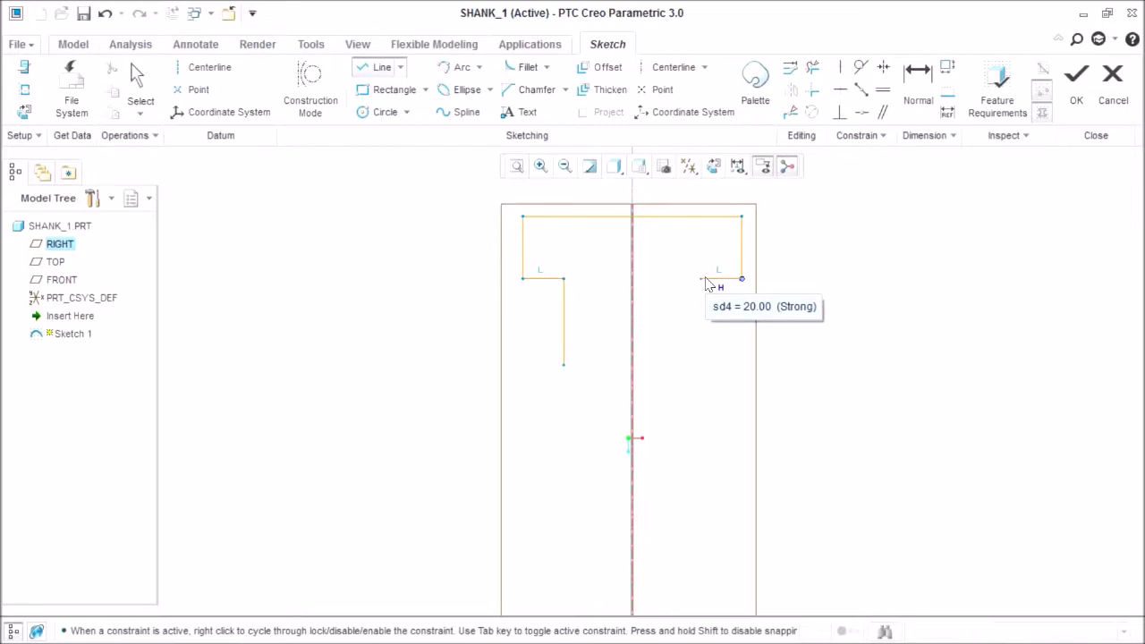
pyautogui.click(703, 279)
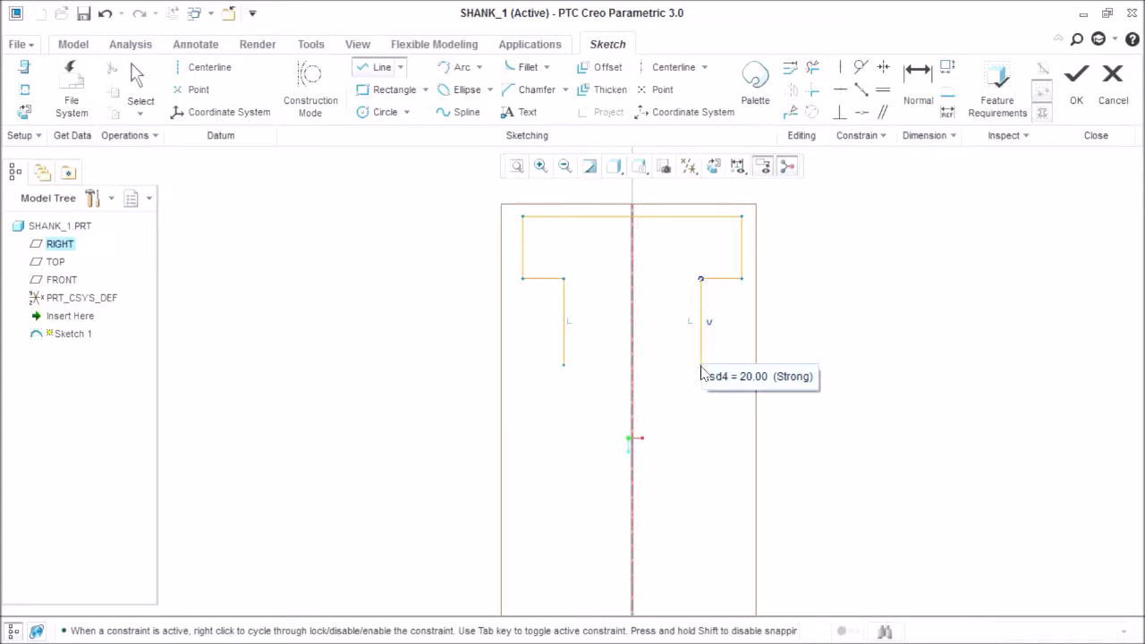
pyautogui.click(701, 366)
pyautogui.middleClick(832, 276)
pyautogui.middleClick(833, 285)
pyautogui.scroll(-1, 552, 211)
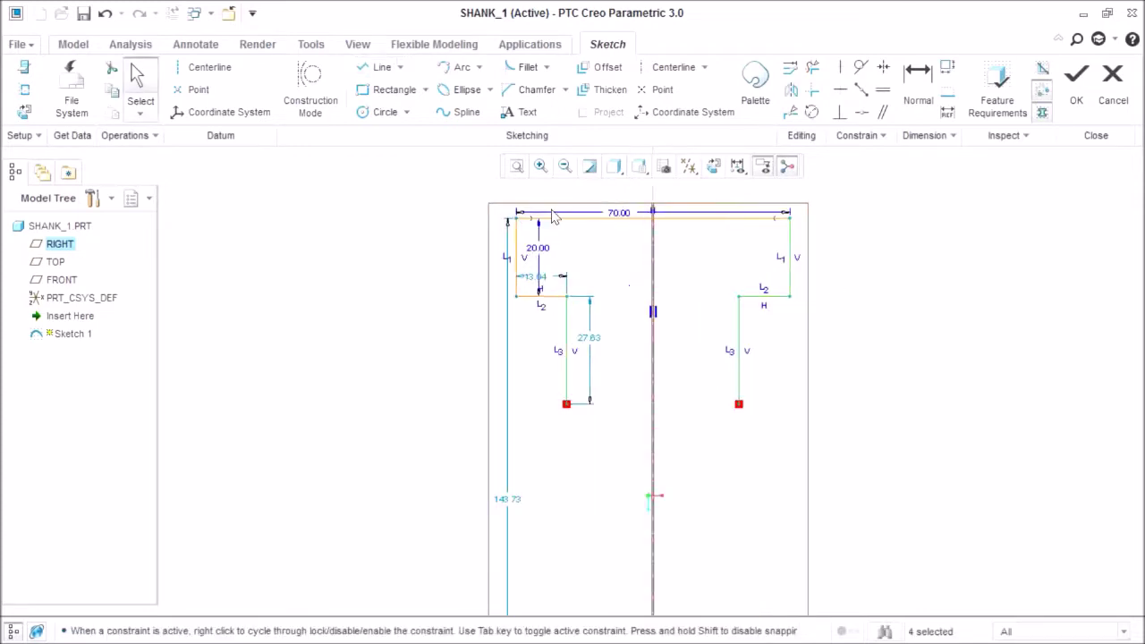
# - Try to make the inner corner points of the two steps symmetric about the vertical centerline
pyautogui.click(882, 67)
pyautogui.click(747, 299)
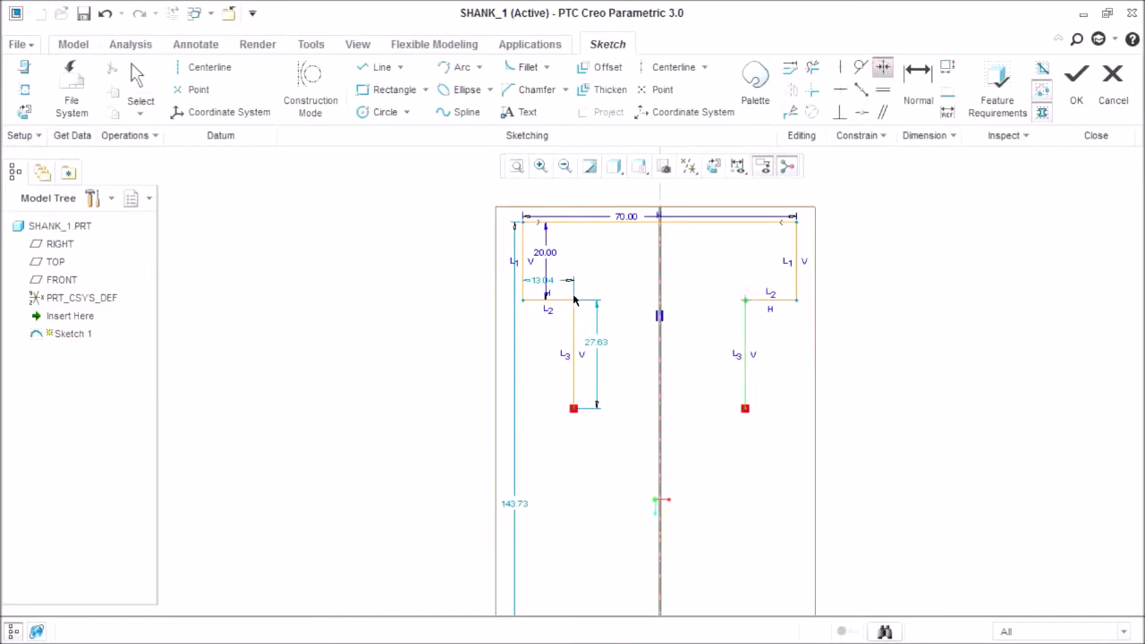
pyautogui.click(662, 197)
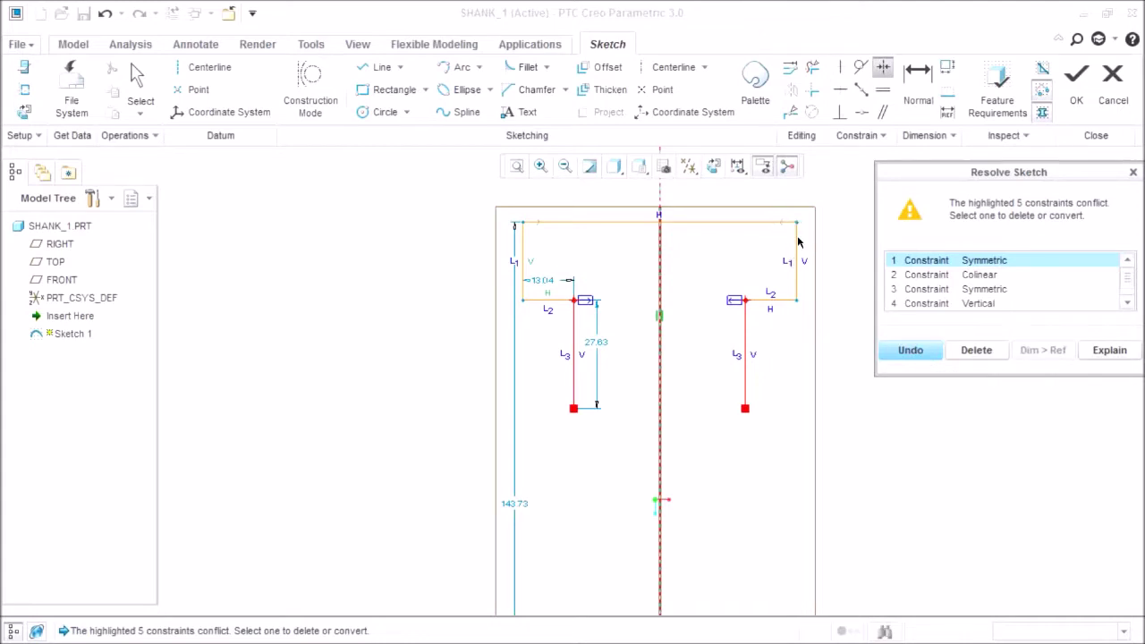
pyautogui.click(915, 351)
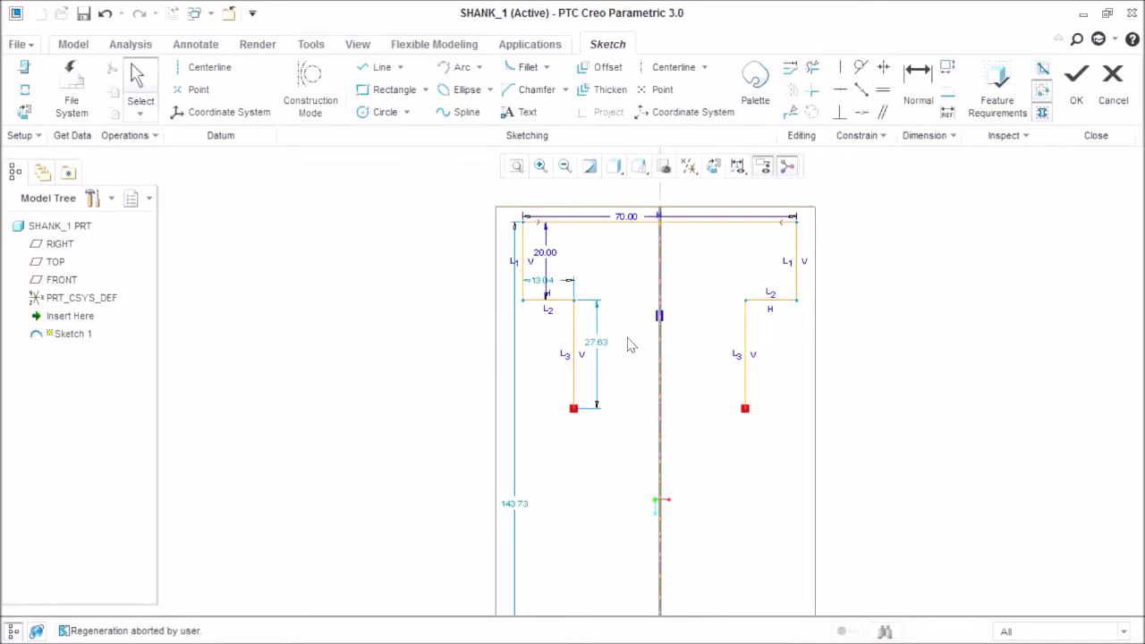
# - Sketch a horizontal line about 11 mm long outward from the left neck line's lower end, and a long vertical line down from it
pyautogui.click(377, 71)
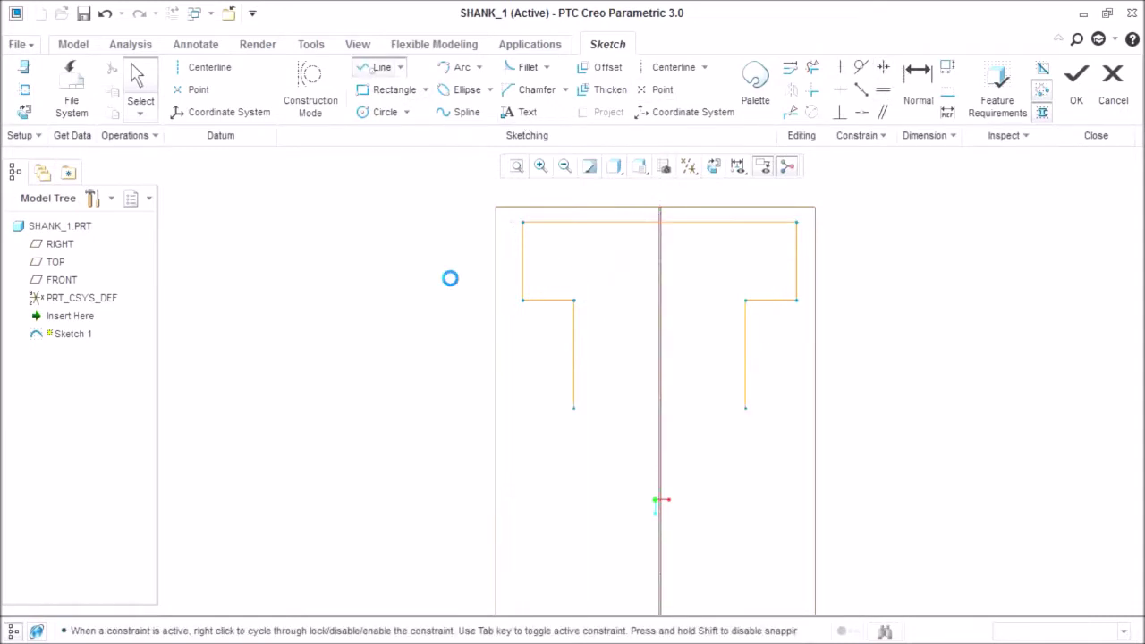
pyautogui.click(573, 408)
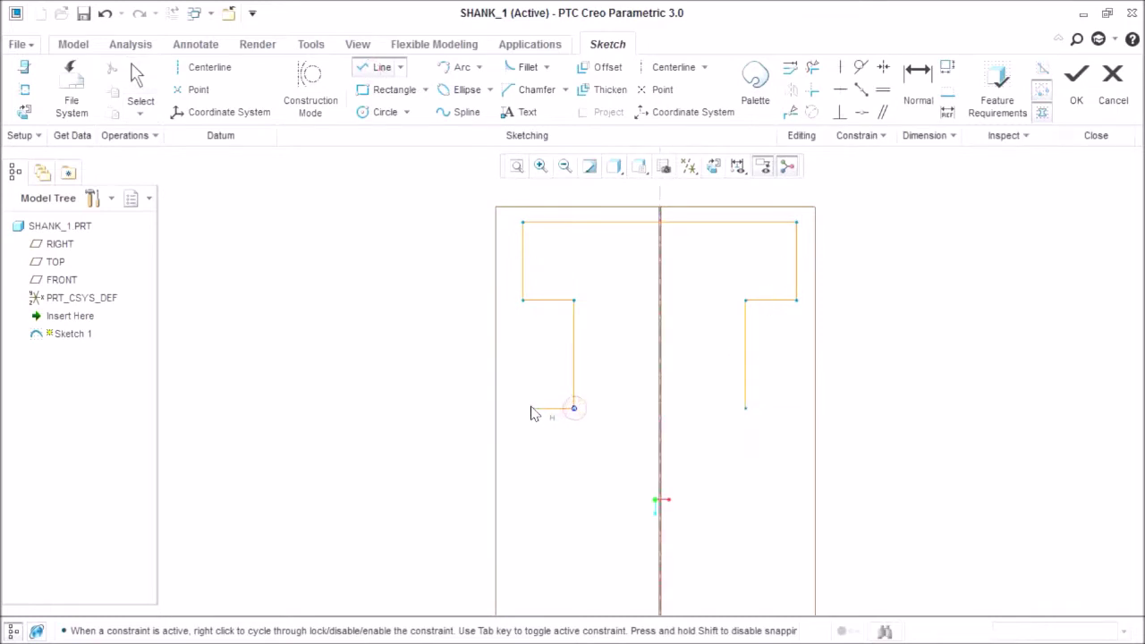
pyautogui.scroll(5, 531, 409)
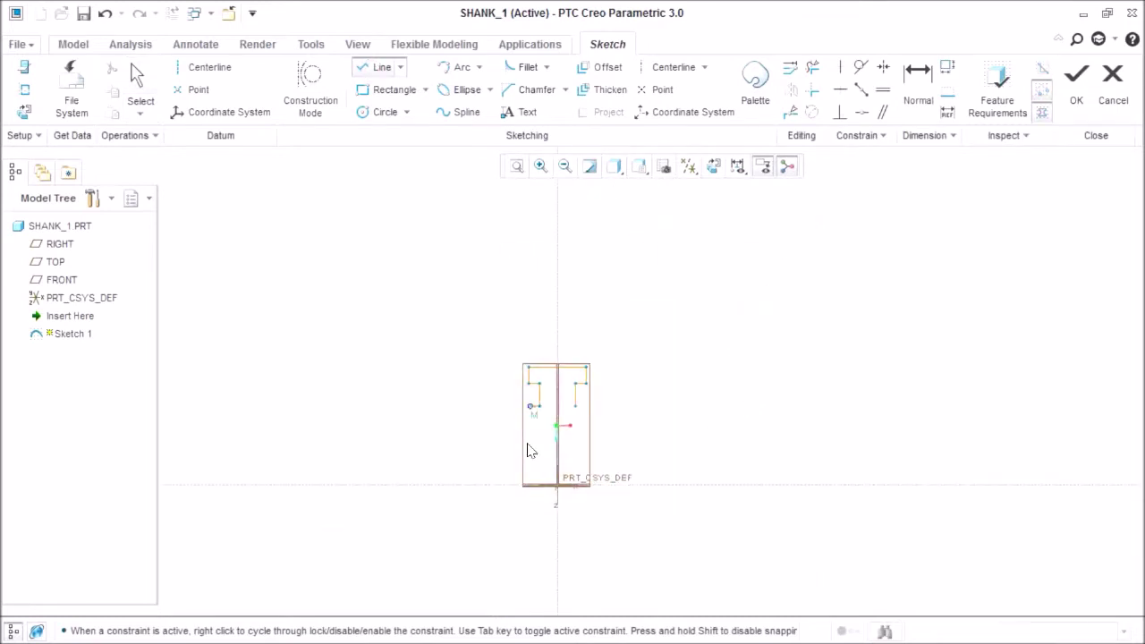
pyautogui.click(529, 510)
pyautogui.scroll(-3, 582, 516)
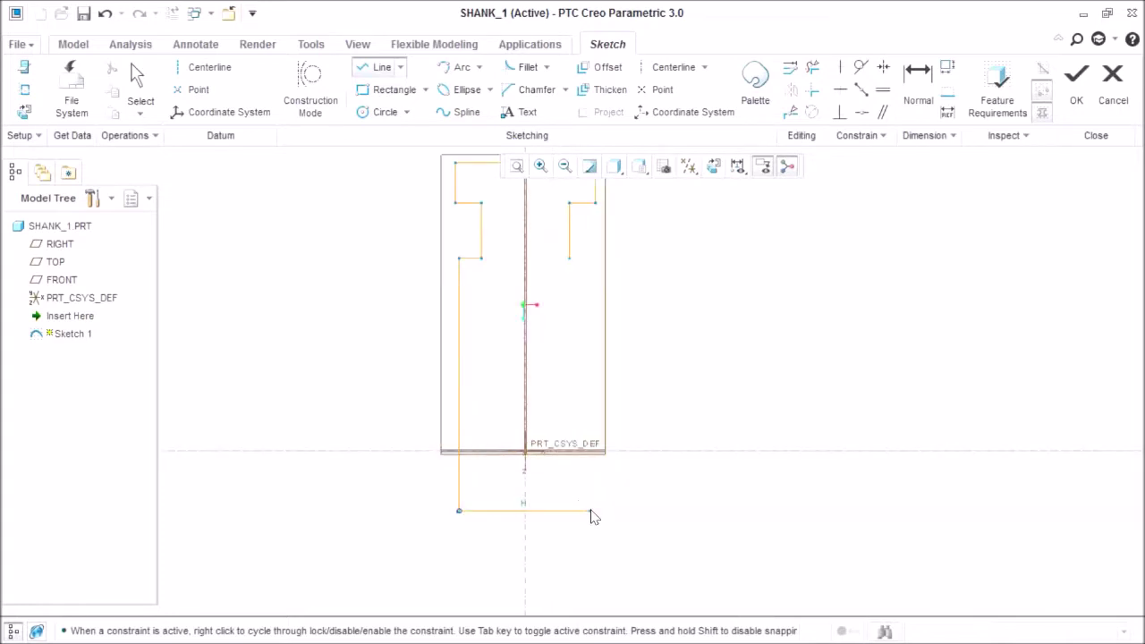
pyautogui.middleClick(602, 516)
# - Sketch the matching horizontal and long vertical lines on the right side, equal in length, and close the profile with a horizontal bottom line
pyautogui.scroll(-2, 578, 273)
pyautogui.click(565, 251)
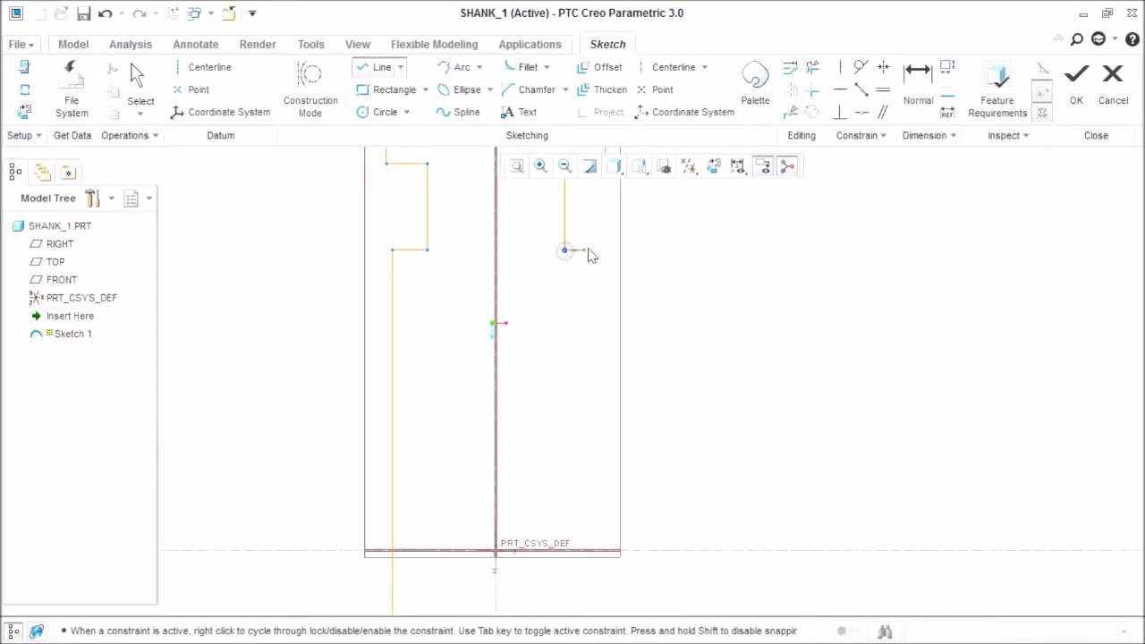
pyautogui.click(599, 256)
pyautogui.scroll(-2, 597, 254)
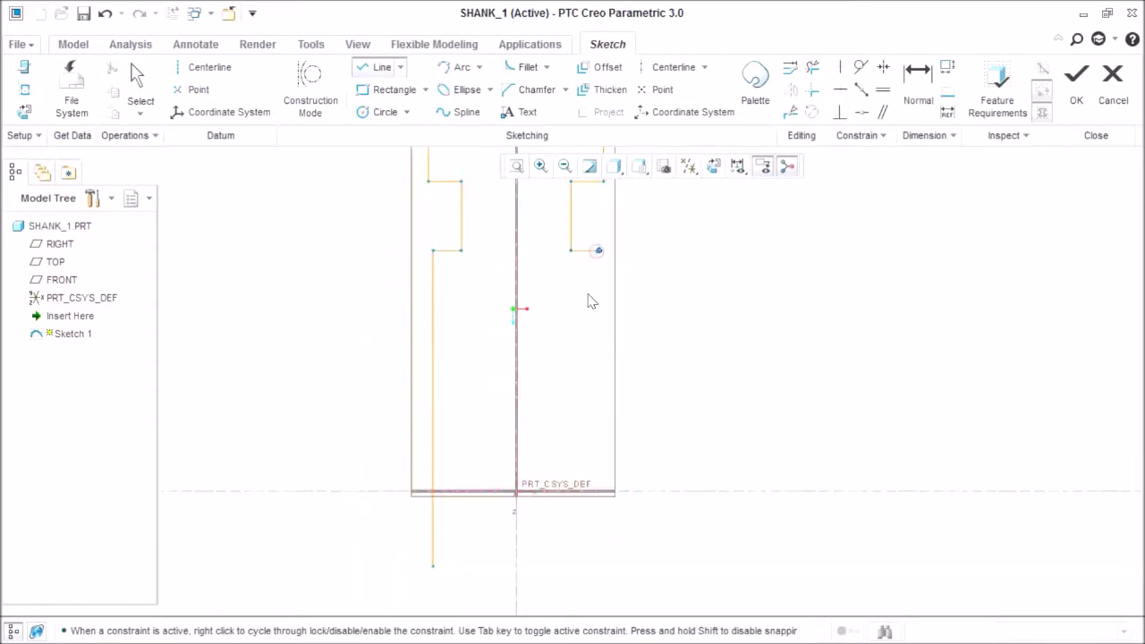
pyautogui.click(598, 506)
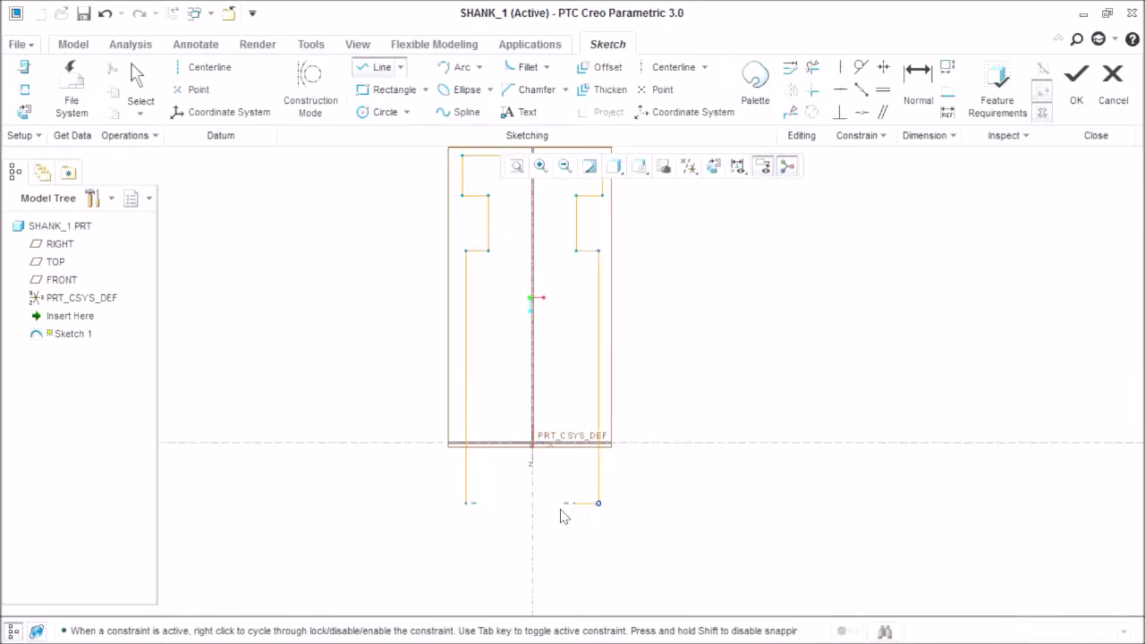
pyautogui.click(468, 503)
pyautogui.middleClick(521, 402)
# - Move the lower body's dimensions clear of the outline and set the length of its long vertical side to 100 mm
pyautogui.scroll(2, 520, 403)
pyautogui.scroll(-1, 479, 268)
pyautogui.scroll(-1, 485, 373)
pyautogui.moveTo(474, 365); pyautogui.dragTo(391, 348)
pyautogui.moveTo(514, 407); pyautogui.dragTo(457, 394)
pyautogui.doubleClick(461, 392)
pyautogui.write('100')
pyautogui.press('Return')
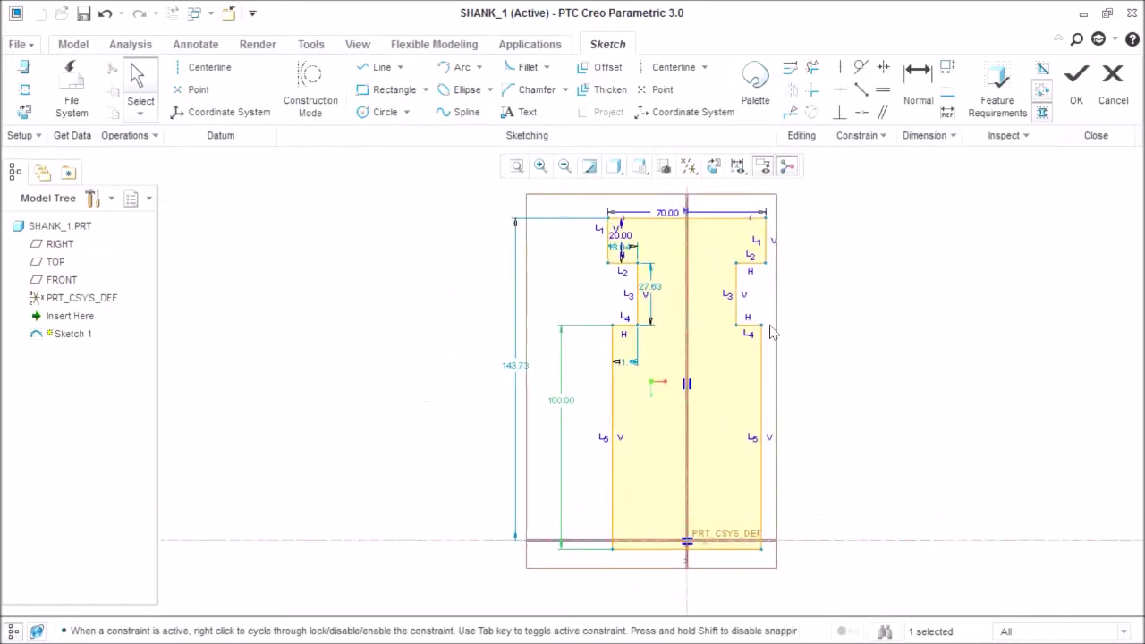
# - Set the height of the side notches to 10 mm
pyautogui.scroll(-3, 674, 282)
pyautogui.doubleClick(626, 300)
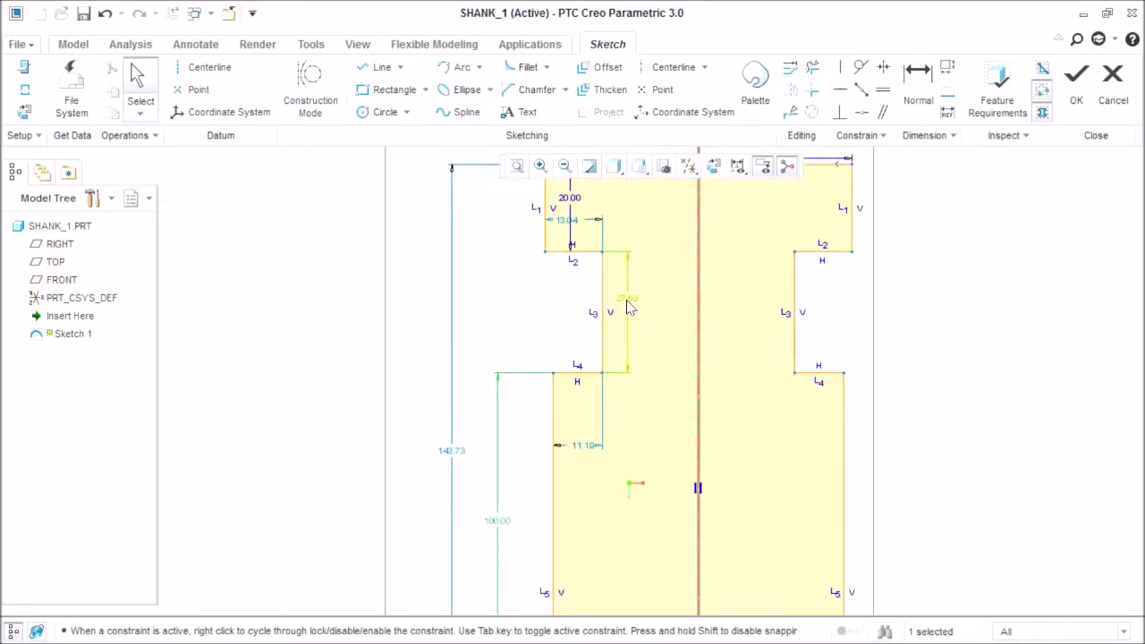
pyautogui.write('1')
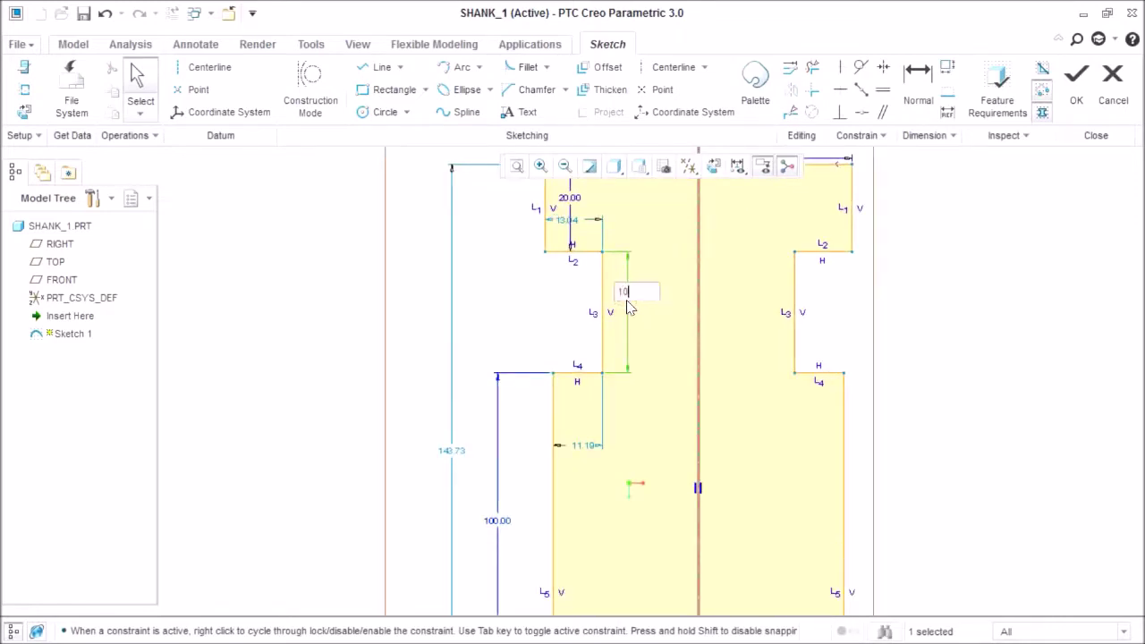
pyautogui.write('0')
pyautogui.press('Return')
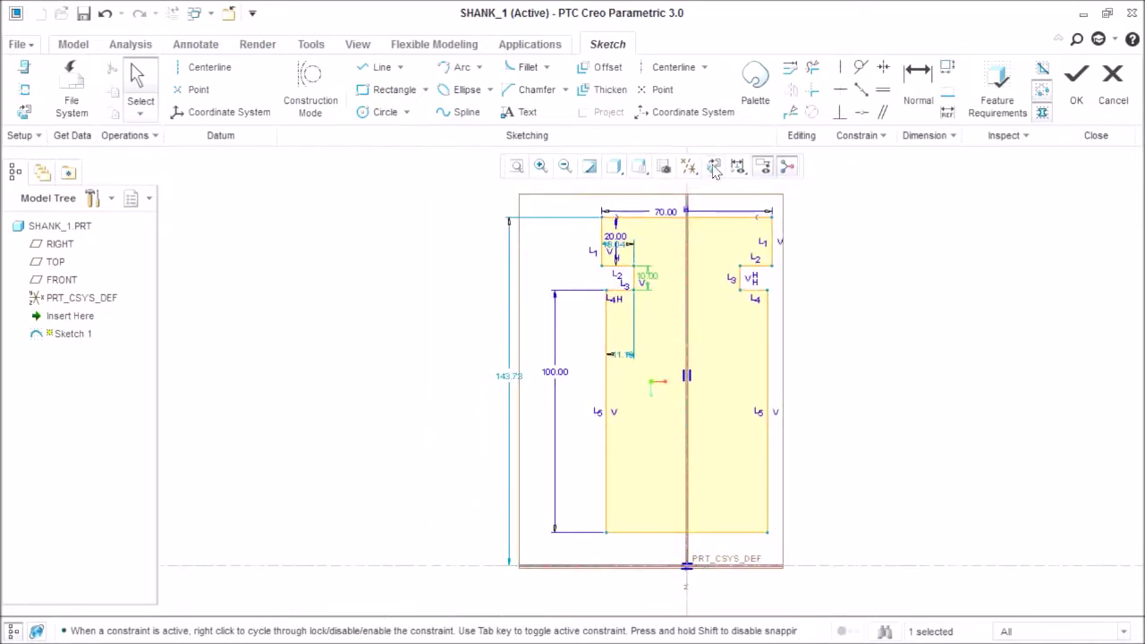
# - Set the upper step's horizontal length to 10 mm and move the 20 mm dimension outside the profile
pyautogui.scroll(4, 648, 259)
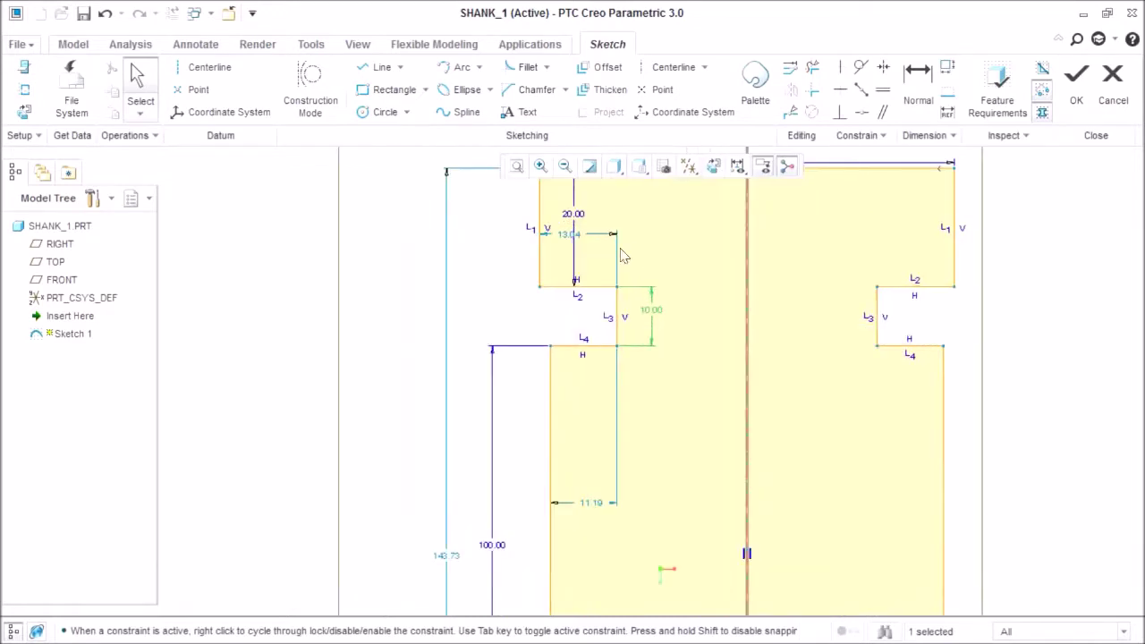
pyautogui.doubleClick(577, 236)
pyautogui.write('1')
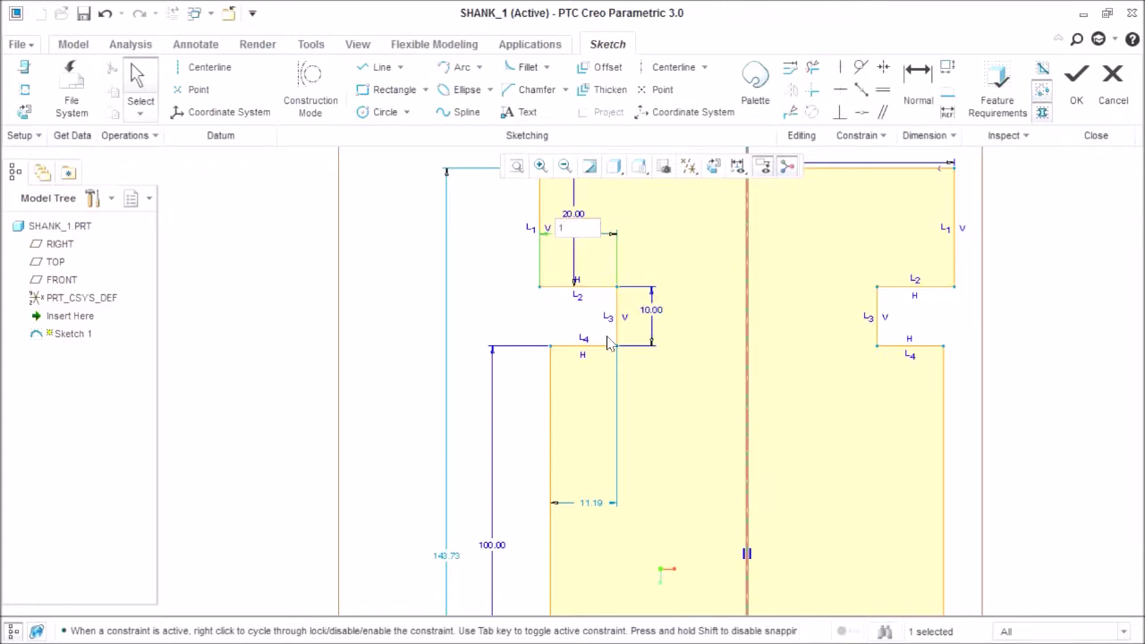
pyautogui.press('Return')
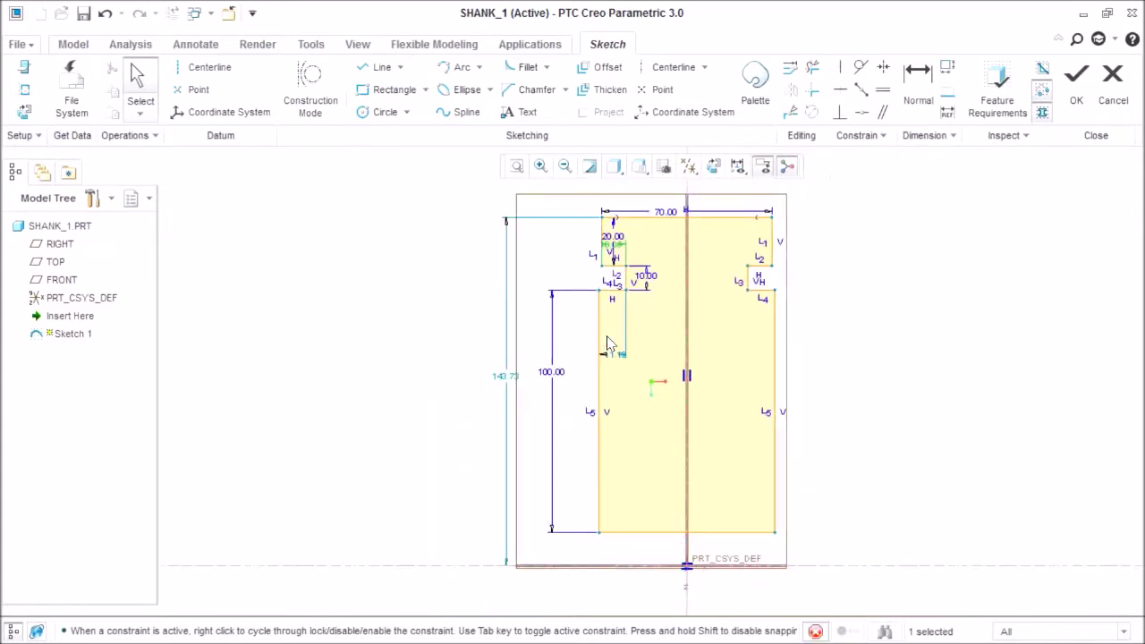
pyautogui.scroll(-2, 614, 219)
pyautogui.moveTo(616, 250); pyautogui.dragTo(564, 258)
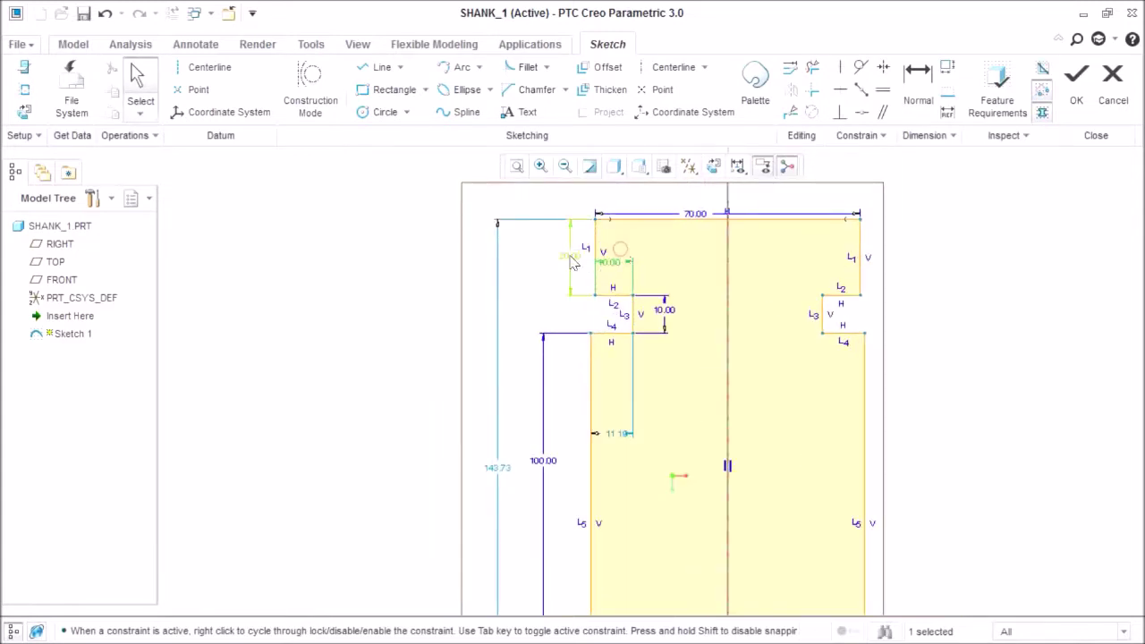
# - Dimension the lower body's width between its two long vertical sides and set it to 65 mm
pyautogui.scroll(3, 562, 258)
pyautogui.scroll(1, 640, 252)
pyautogui.scroll(-1, 635, 240)
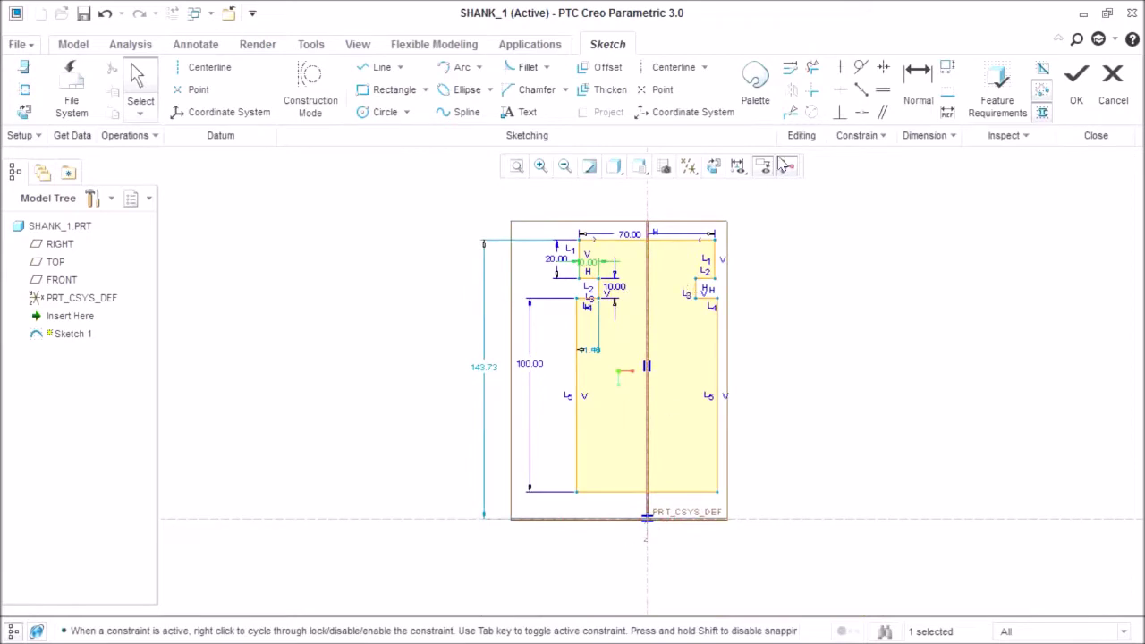
pyautogui.click(920, 82)
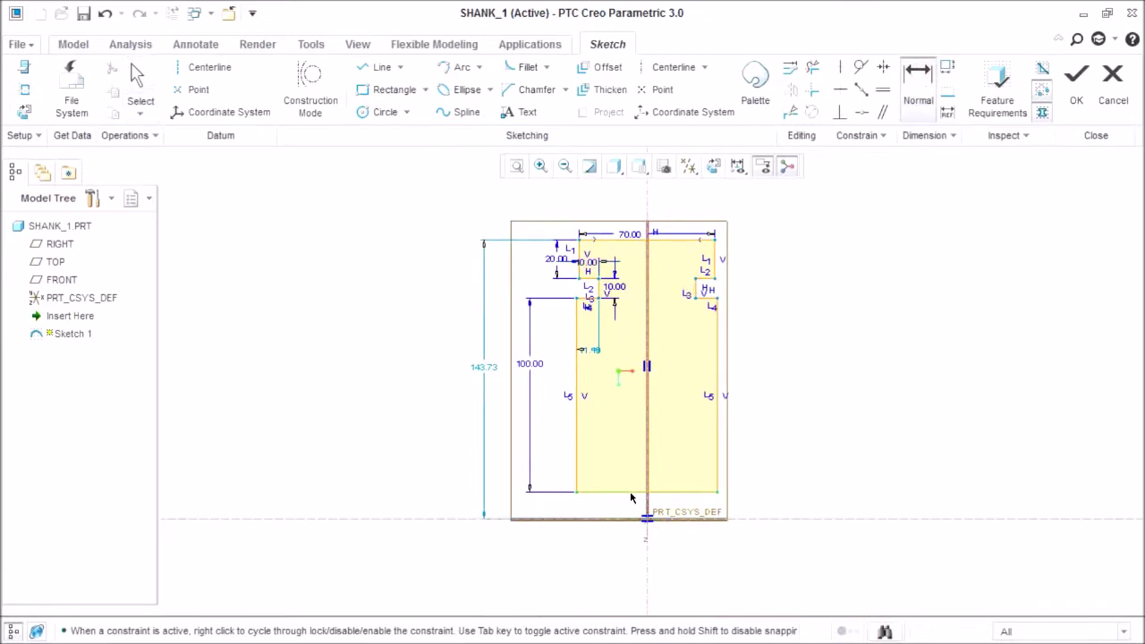
pyautogui.middleClick(673, 420)
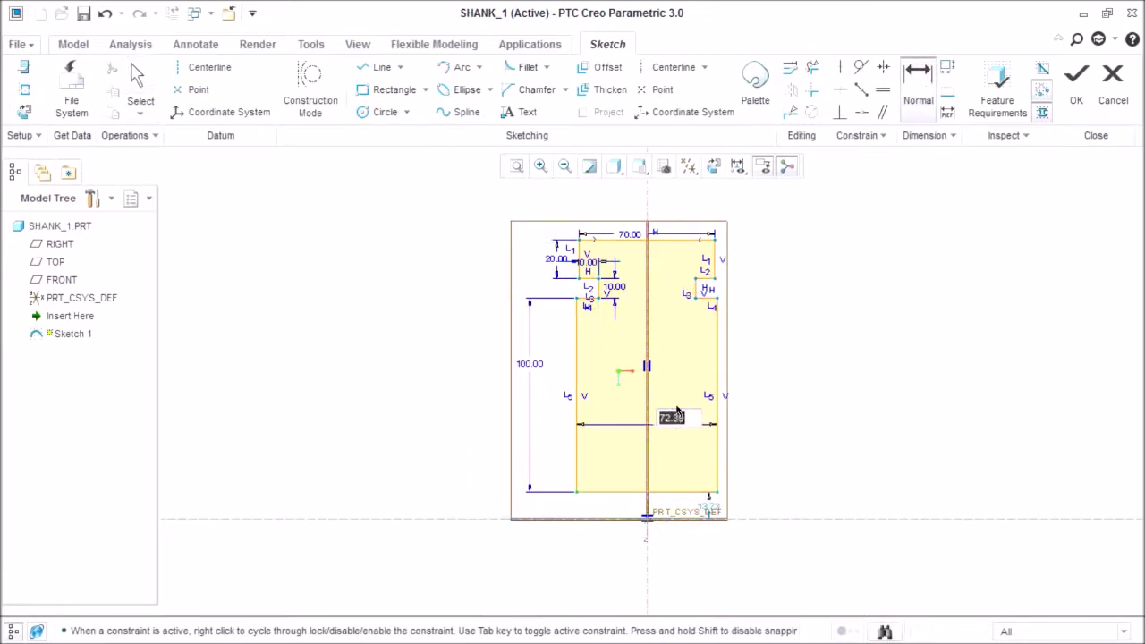
pyautogui.press('BackSpace')
pyautogui.doubleClick(675, 431)
pyautogui.write('7')
pyautogui.press('BackSpace')
pyautogui.write('65')
pyautogui.press('Return')
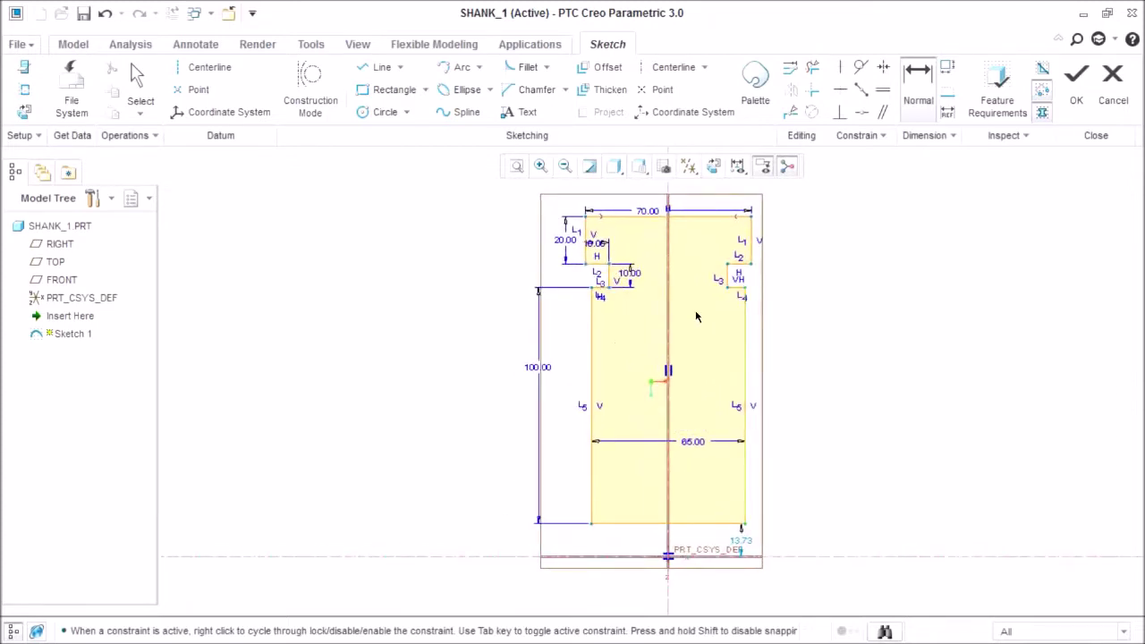
# - Set the distance between the profile's bottom edge and the horizontal reference to 0, and finish the sketch
pyautogui.scroll(3, 602, 296)
pyautogui.scroll(-4, 641, 264)
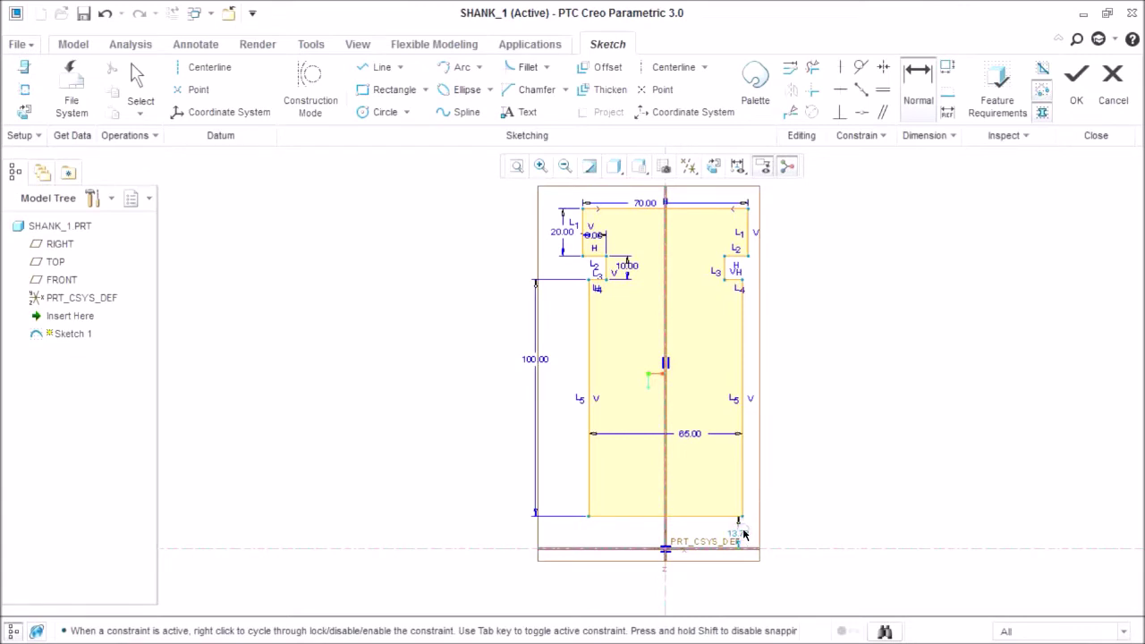
pyautogui.press('Escape')
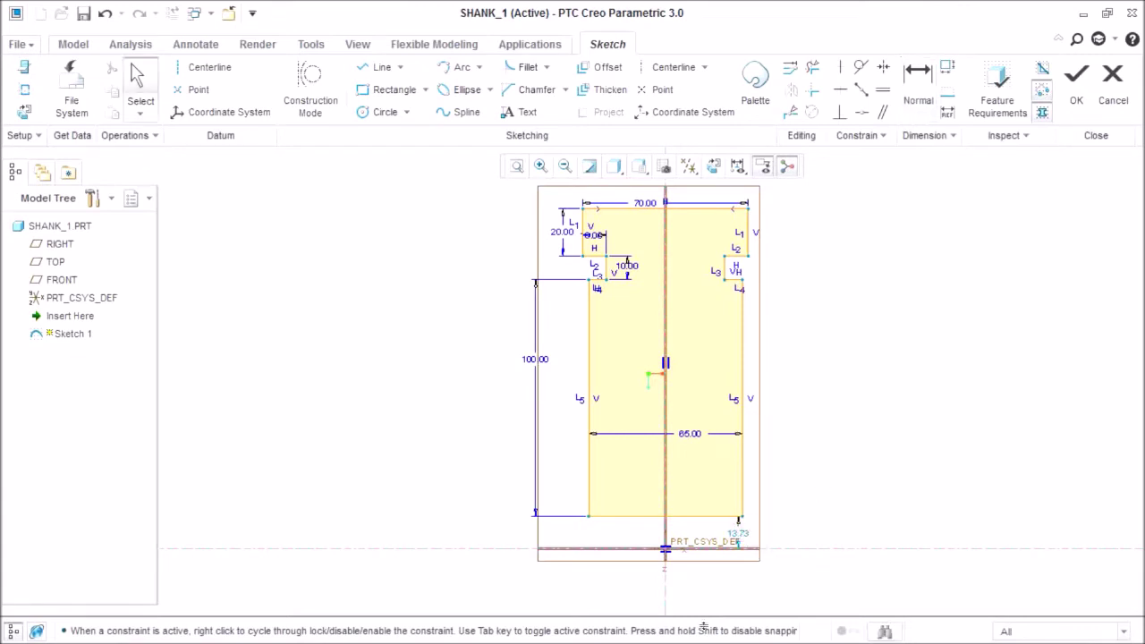
pyautogui.doubleClick(741, 534)
pyautogui.write('0')
pyautogui.press('Return')
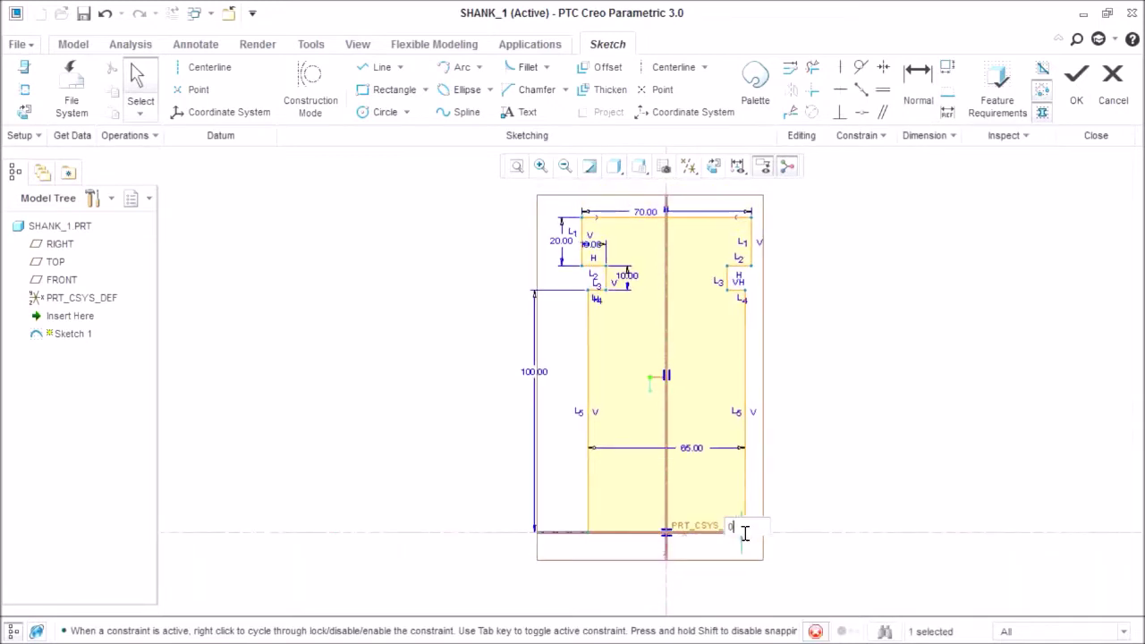
pyautogui.click(1080, 93)
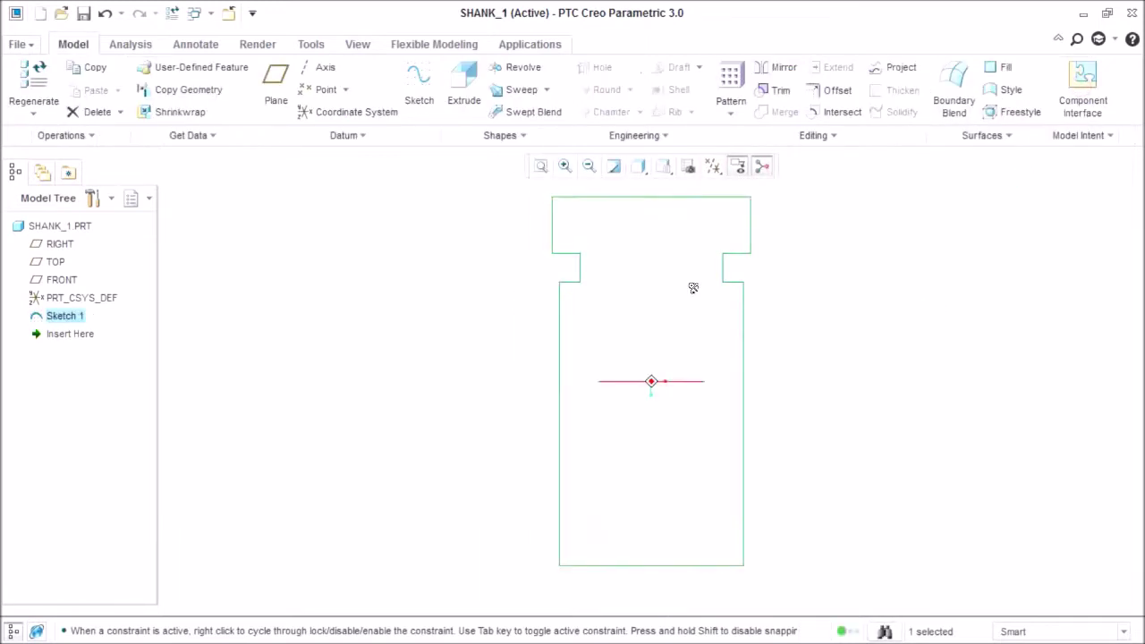
pyautogui.click(371, 318)
# - Start an Extrude with an internal sketch on the TOP plane and orient the sketch plane parallel to the screen
pyautogui.scroll(2, 596, 409)
pyautogui.moveTo(606, 417)
pyautogui.mouseDown(button='middle')
pyautogui.moveTo(560, 363)
pyautogui.moveTo(613, 393)
pyautogui.moveTo(597, 374)
pyautogui.mouseUp(button='middle')
pyautogui.scroll(5, 563, 288)
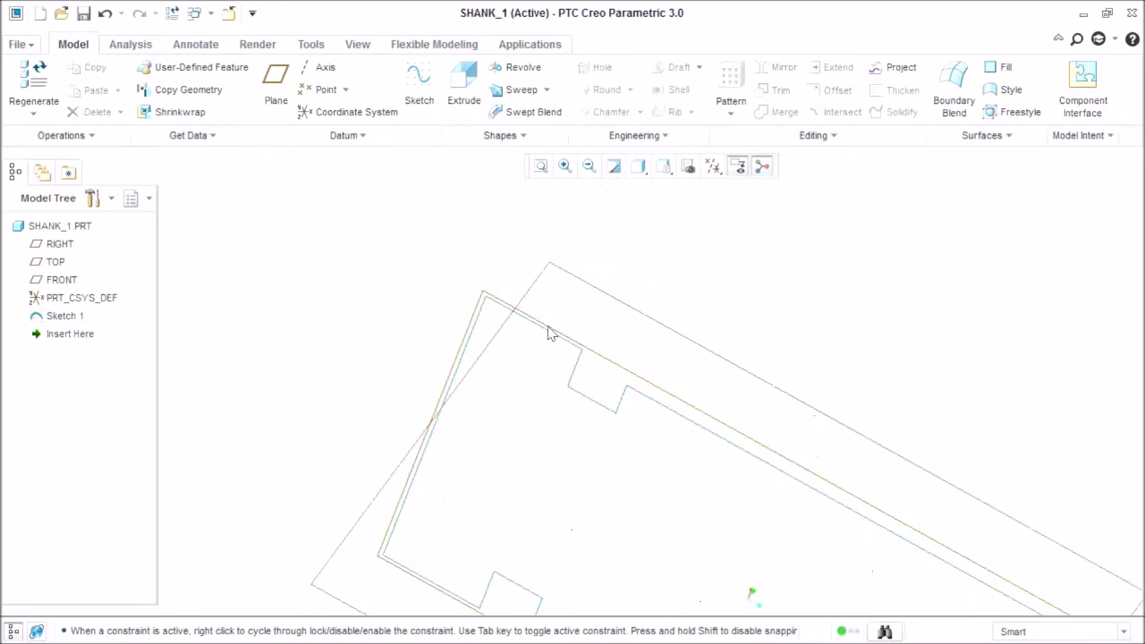
pyautogui.scroll(-5, 561, 448)
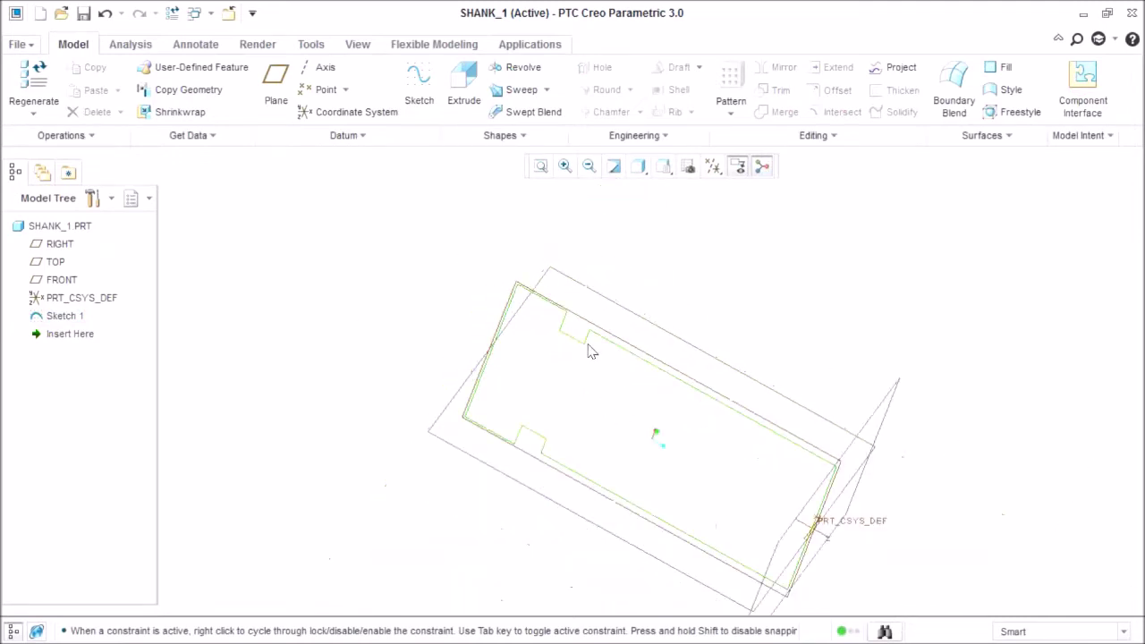
pyautogui.moveTo(562, 471); pyautogui.dragTo(802, 565, button='middle')
pyautogui.click(479, 85)
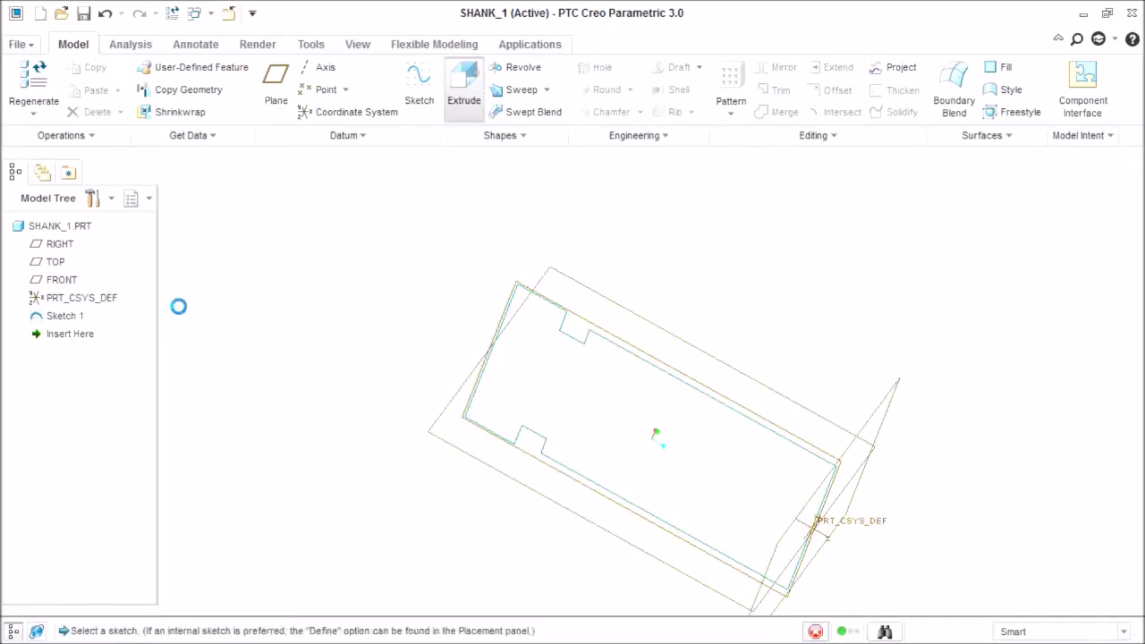
pyautogui.click(55, 261)
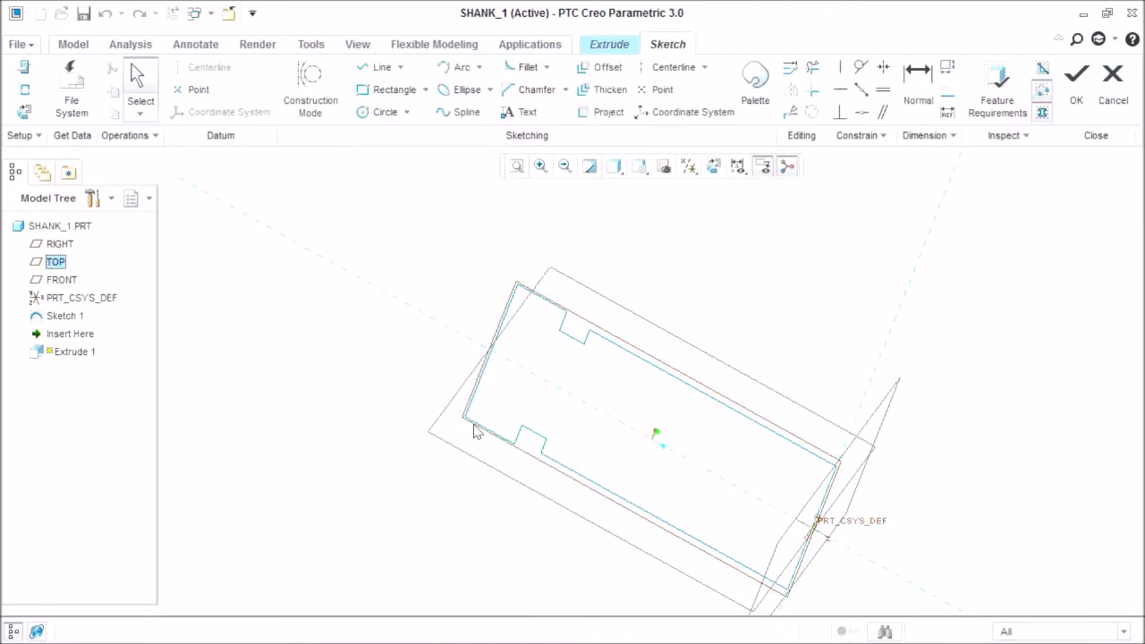
pyautogui.click(26, 90)
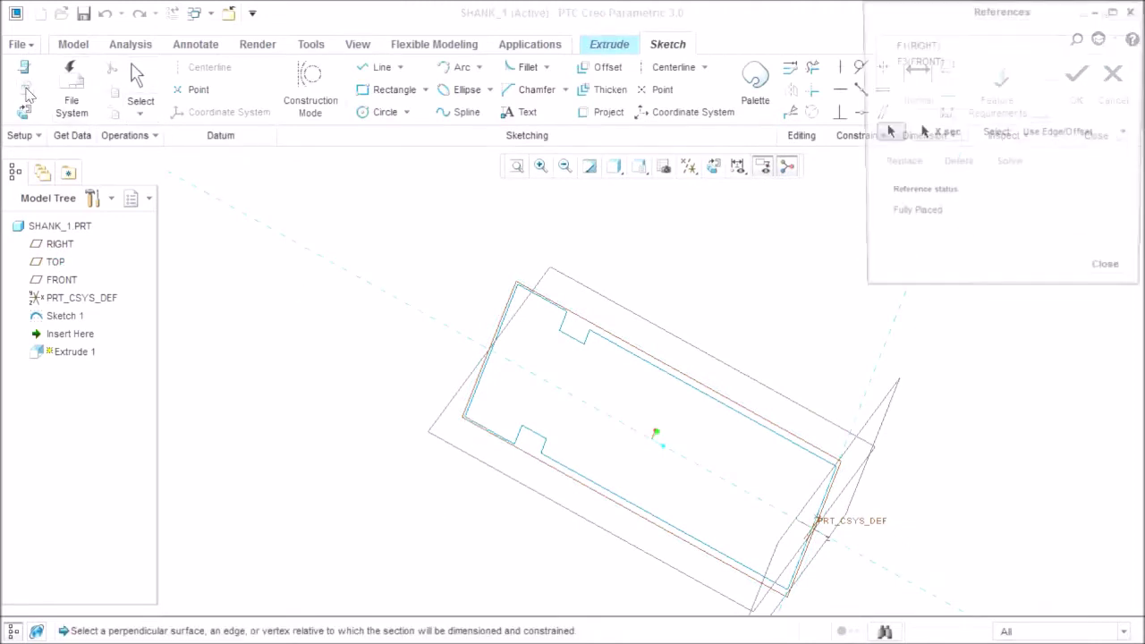
pyautogui.click(1118, 268)
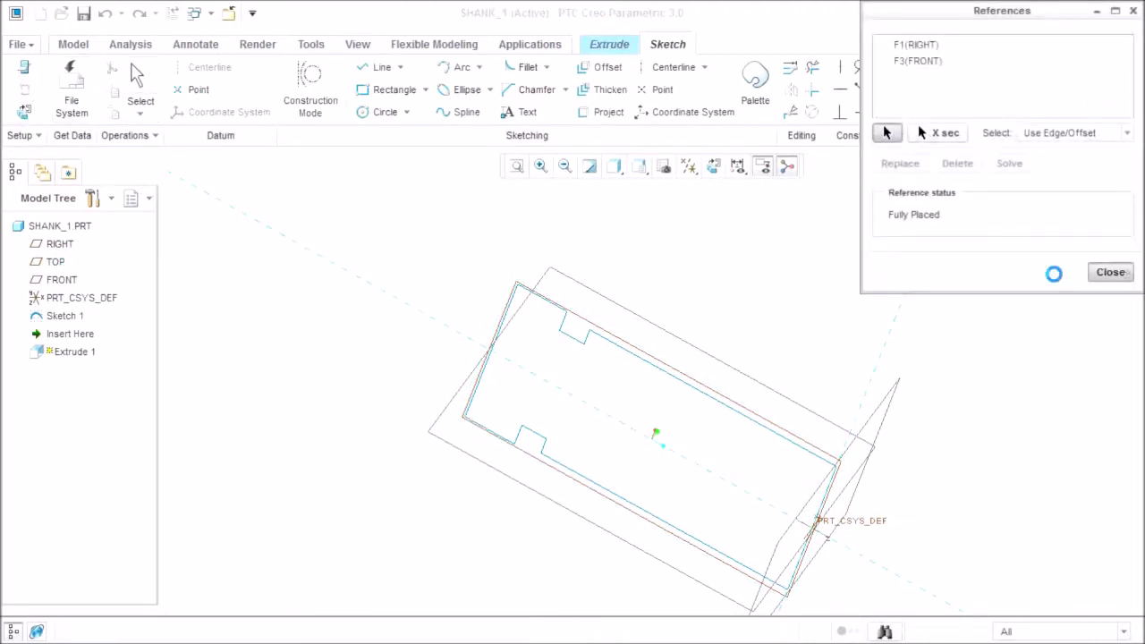
pyautogui.click(23, 111)
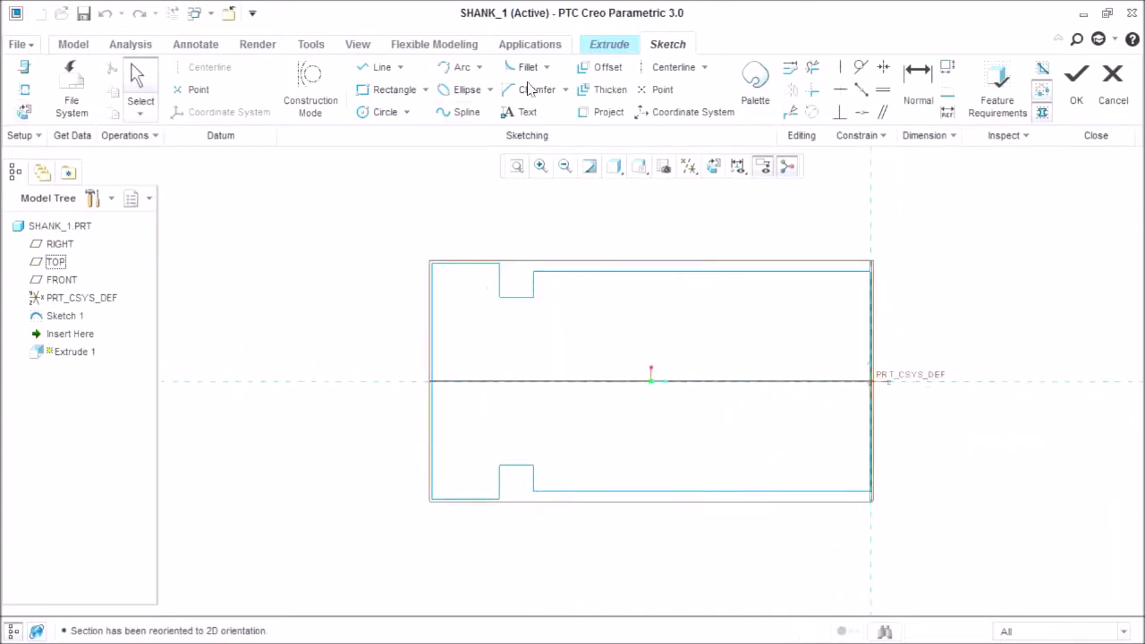
# - Add the edges around the head portion of Sketch 1 as sketch references
pyautogui.click(382, 68)
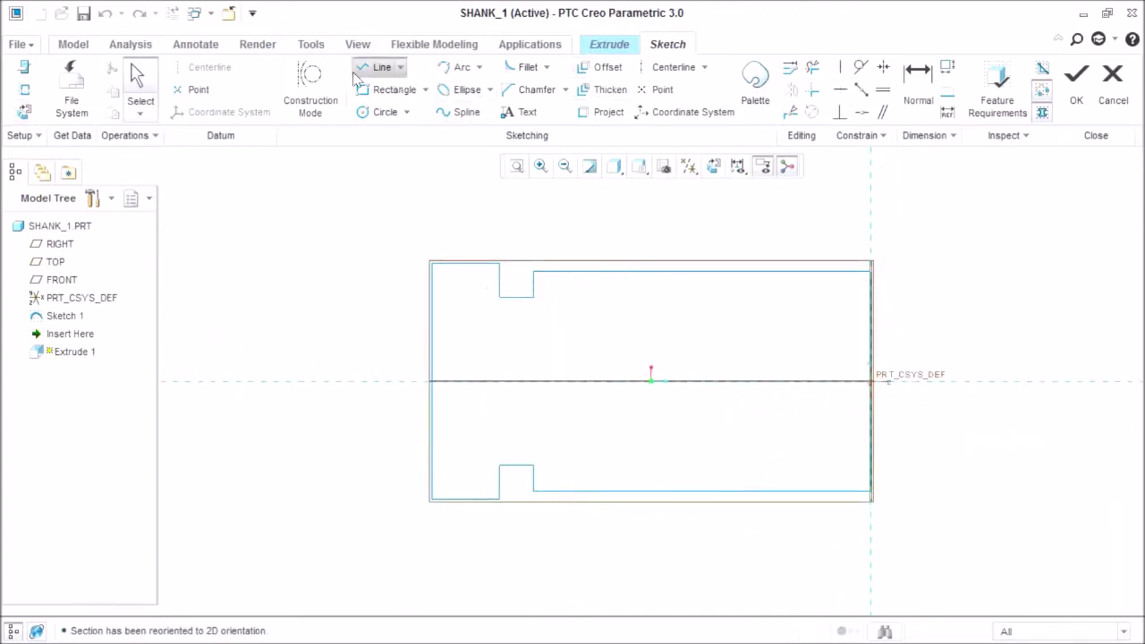
pyautogui.click(25, 90)
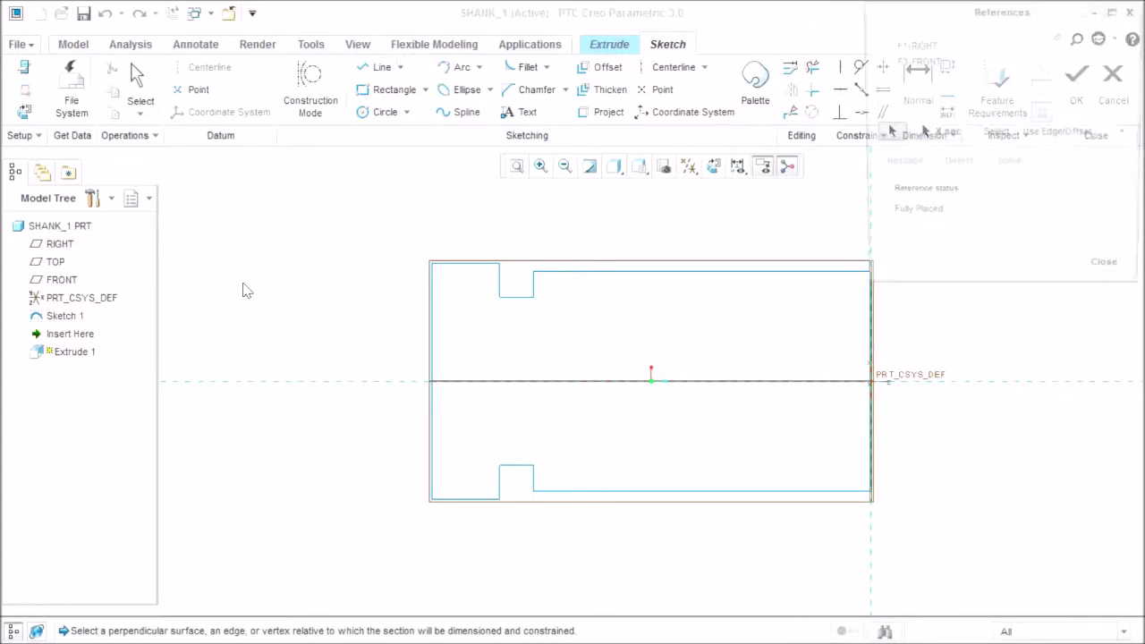
pyautogui.click(433, 310)
pyautogui.click(458, 269)
pyautogui.click(500, 285)
pyautogui.click(500, 487)
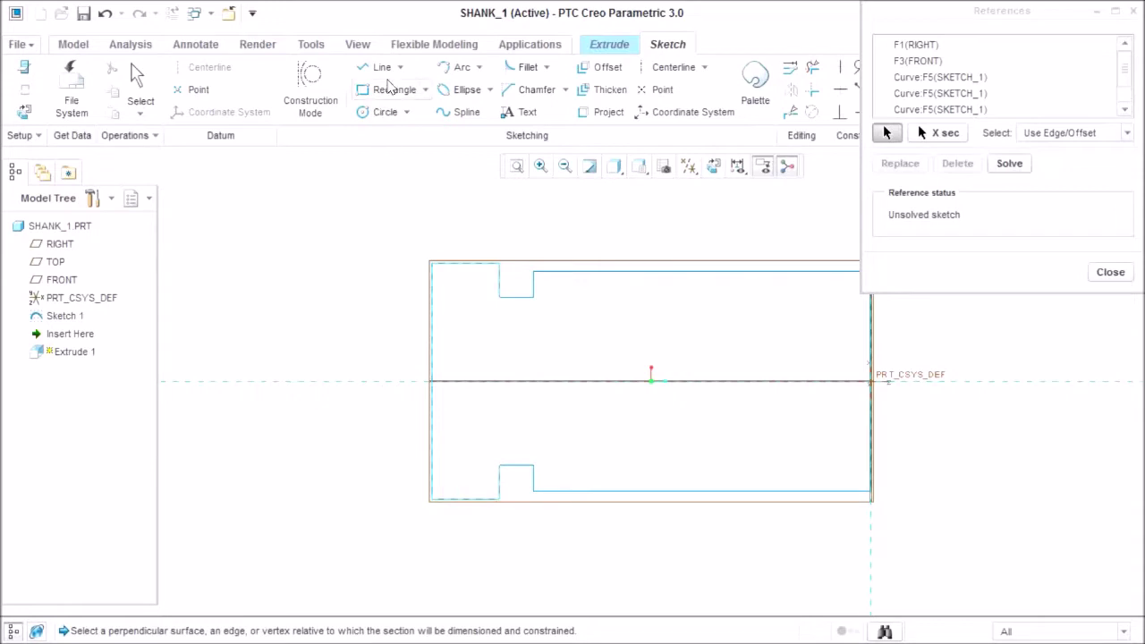
pyautogui.click(1110, 272)
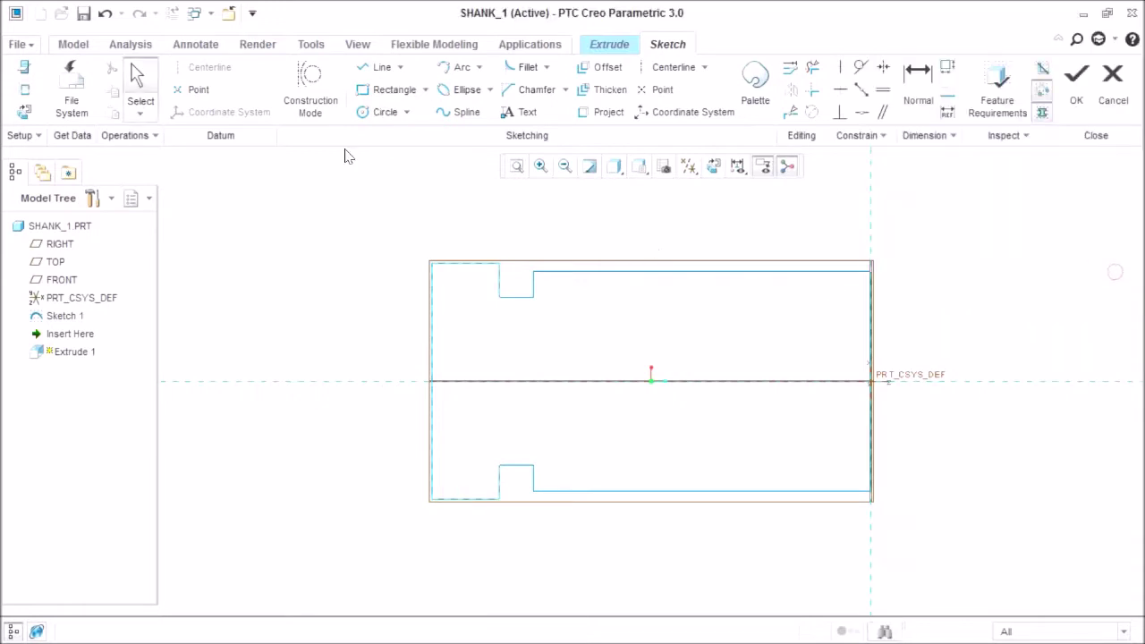
# - Project Sketch 1's outer end edge, the head's two side edges and one shoulder edge into the extrude sketch
pyautogui.click(601, 112)
pyautogui.click(429, 311)
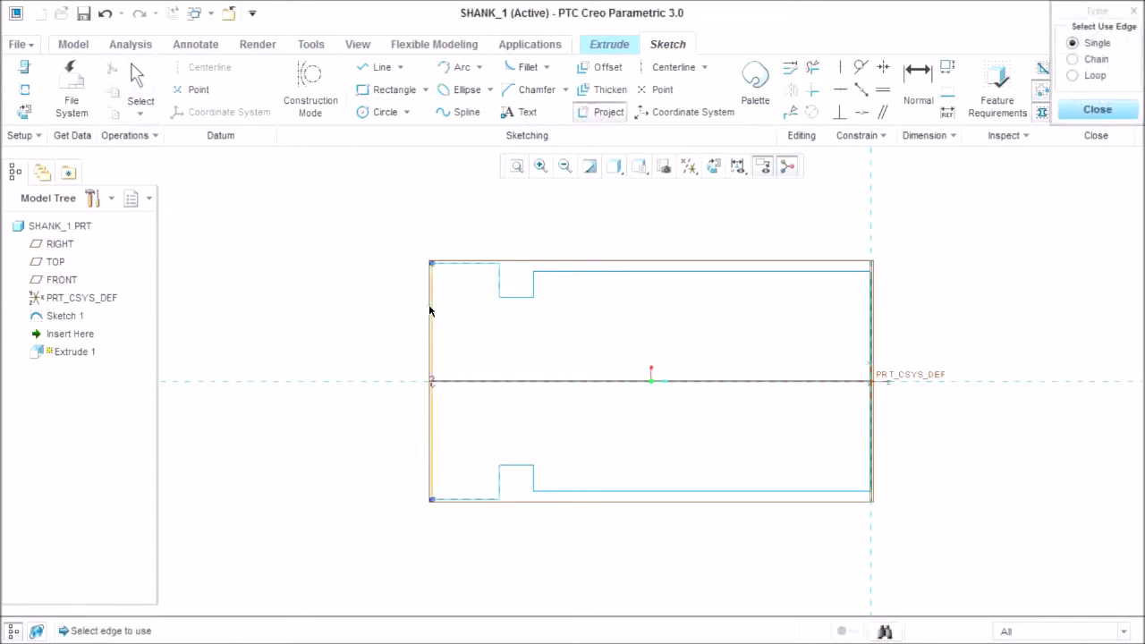
pyautogui.click(461, 266)
pyautogui.click(498, 283)
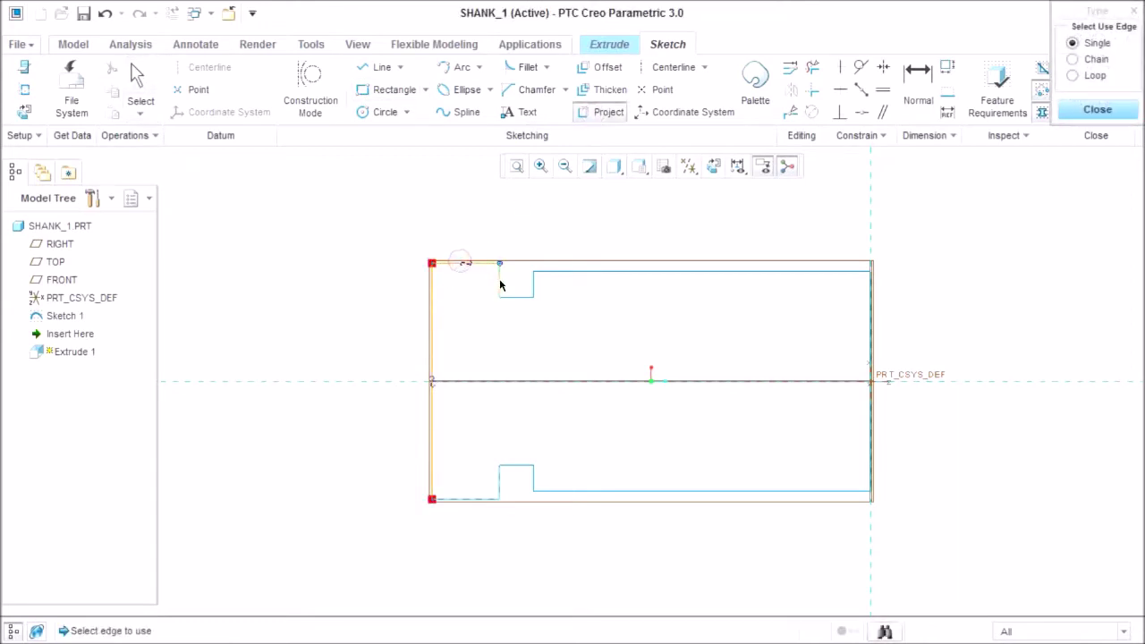
pyautogui.click(468, 502)
pyautogui.middleClick(530, 453)
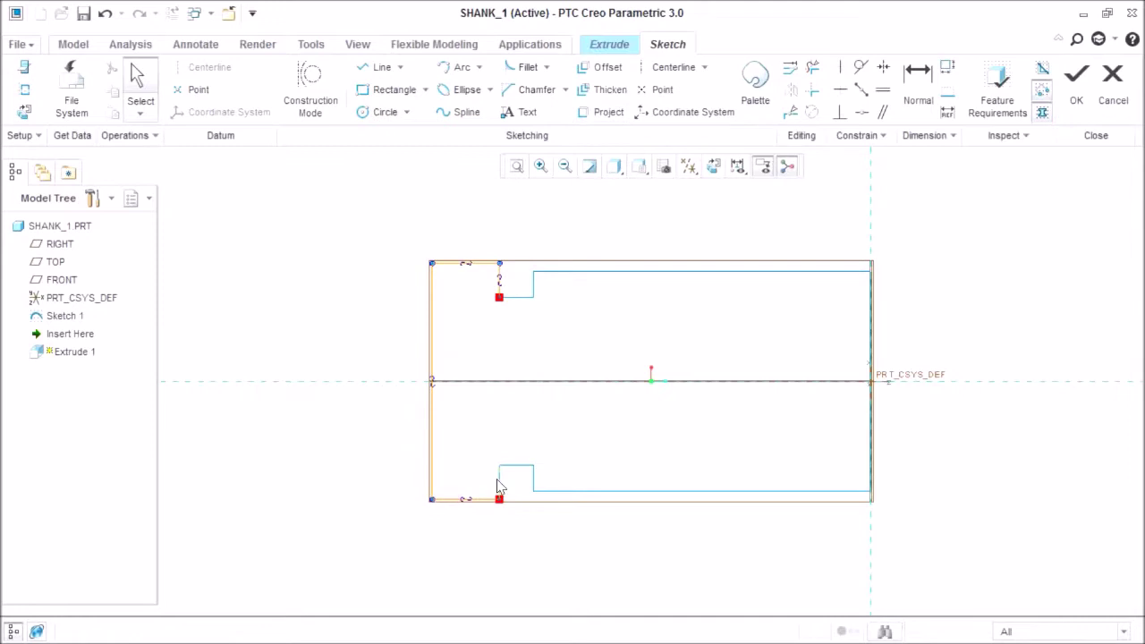
# - Close the head outline by trimming the projected shoulder edge and the opposite side edge to a corner, and finish the sketch
pyautogui.click(813, 91)
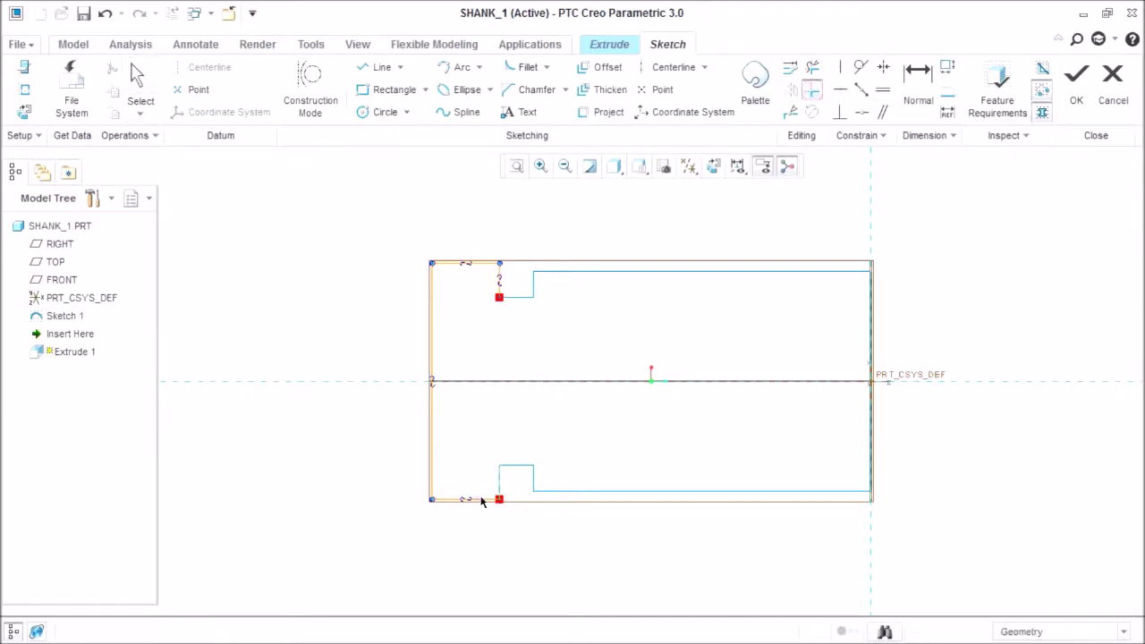
pyautogui.click(500, 288)
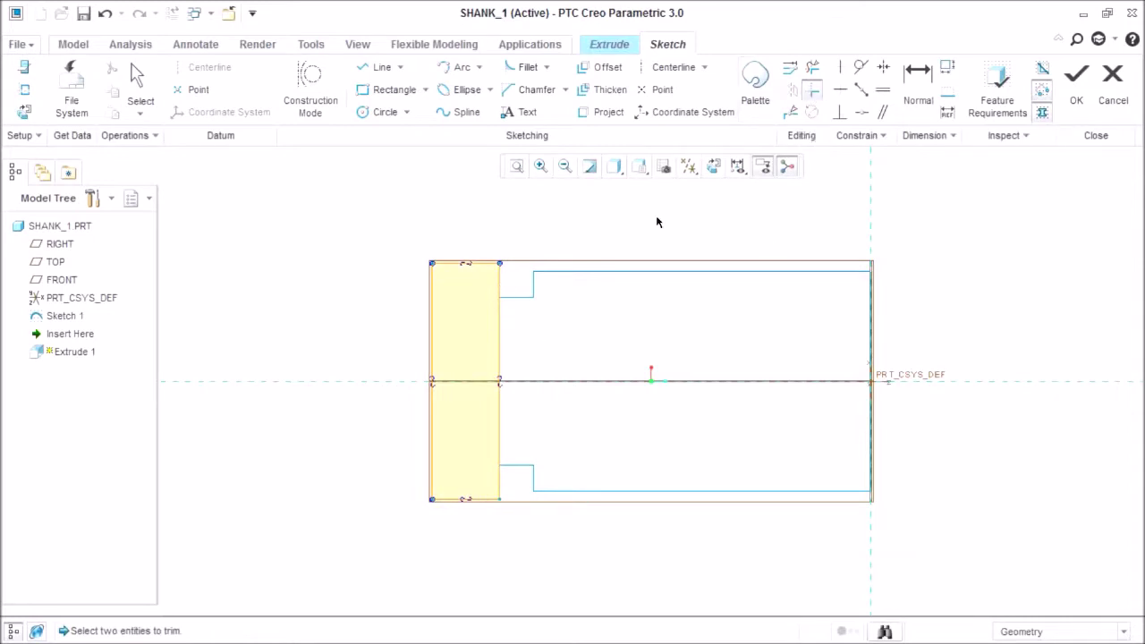
pyautogui.middleClick(633, 258)
pyautogui.click(1076, 89)
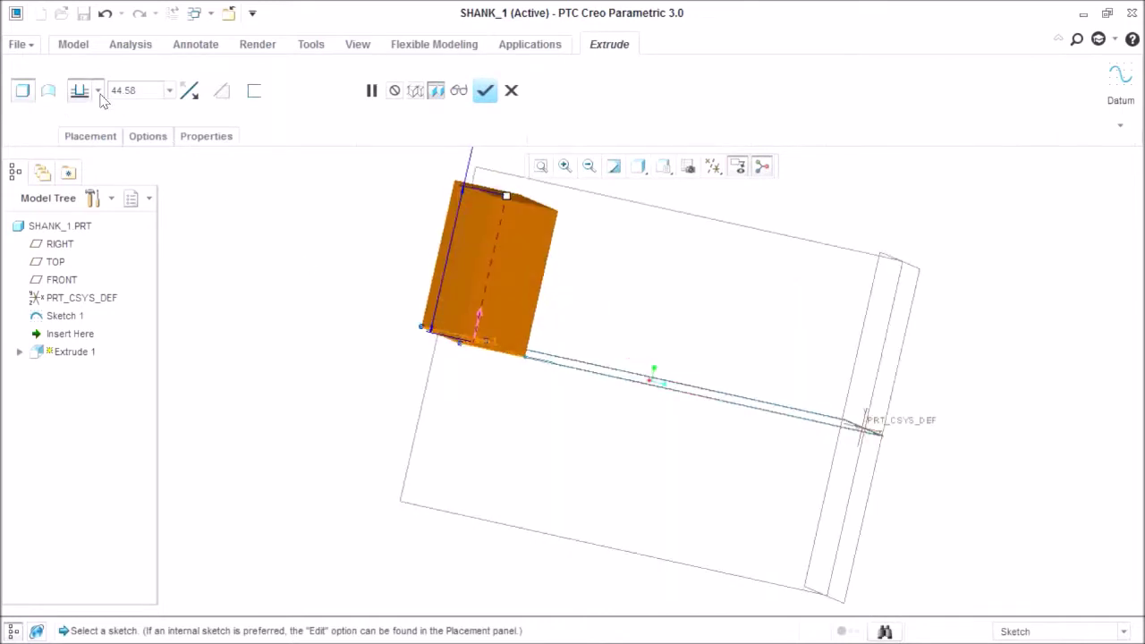
# - Set the head's extrusion depth to 2 mm and complete the Extrude
pyautogui.click(99, 90)
pyautogui.click(84, 125)
pyautogui.doubleClick(129, 89)
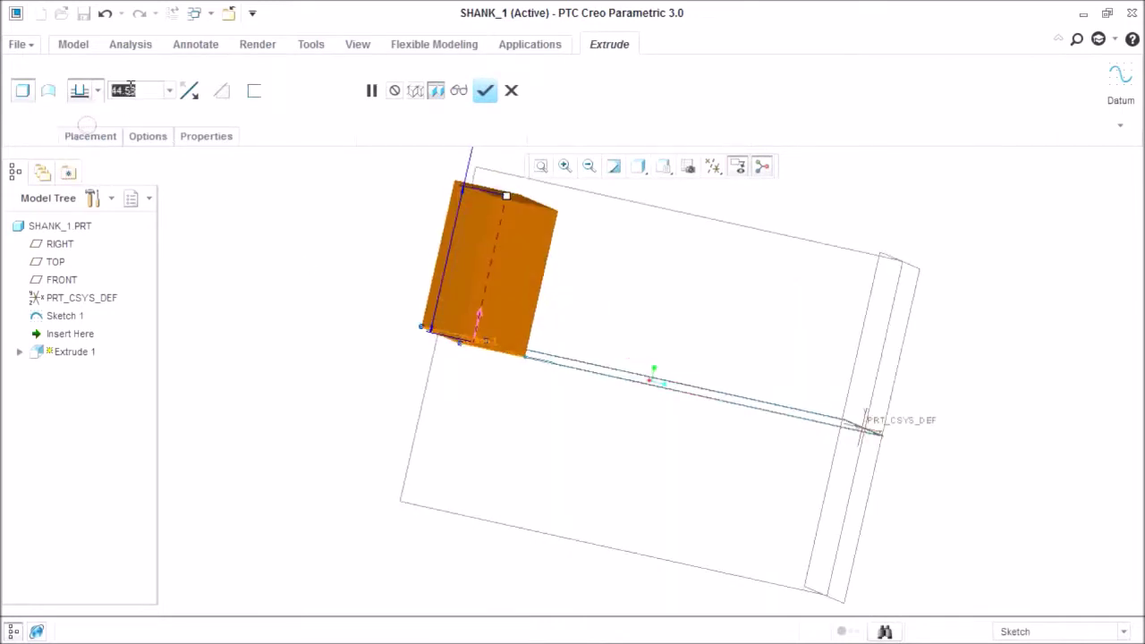
pyautogui.write('2')
pyautogui.press('Return')
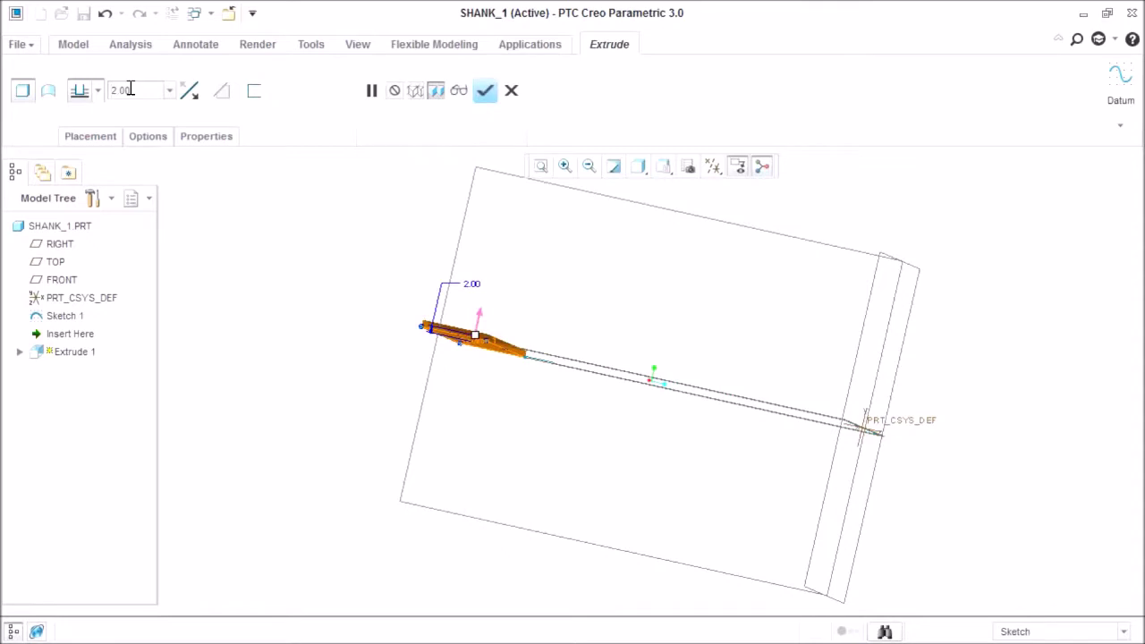
pyautogui.scroll(5, 483, 356)
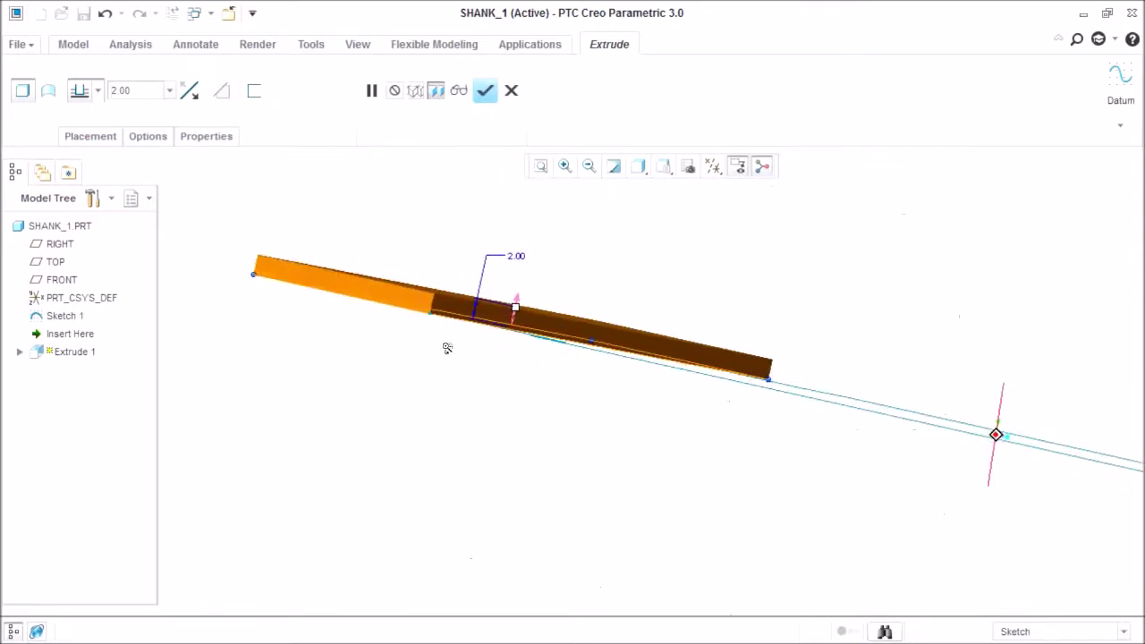
pyautogui.middleClick(474, 395)
# - Create a datum plane offset 10 mm inward from the head's outer end face
pyautogui.hotkey('ctrl', 'd')
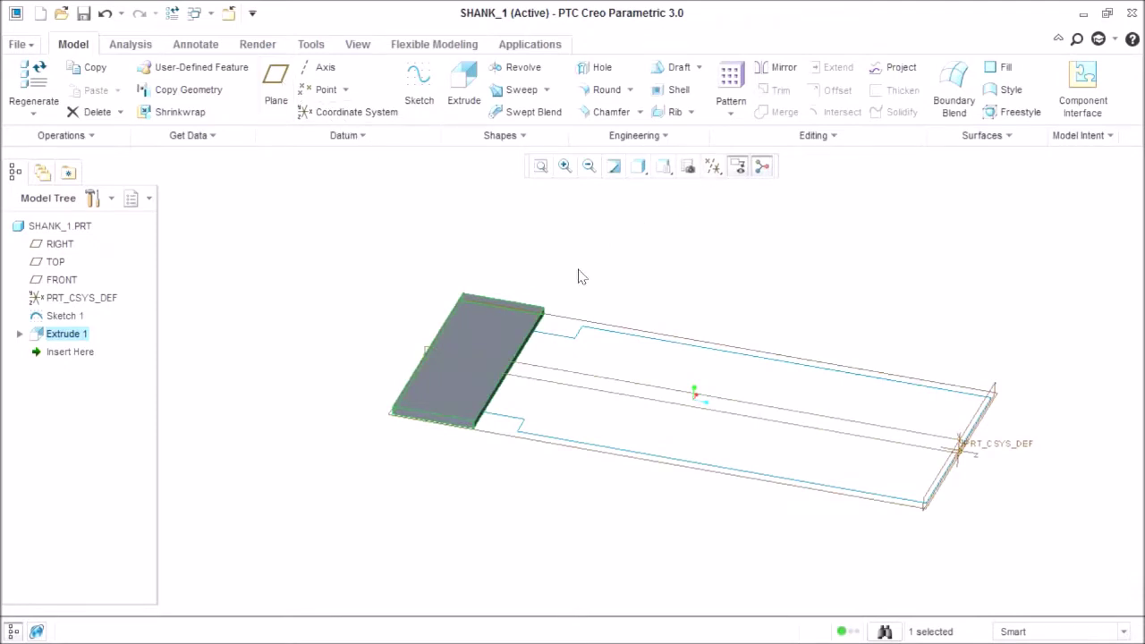
pyautogui.scroll(3, 448, 302)
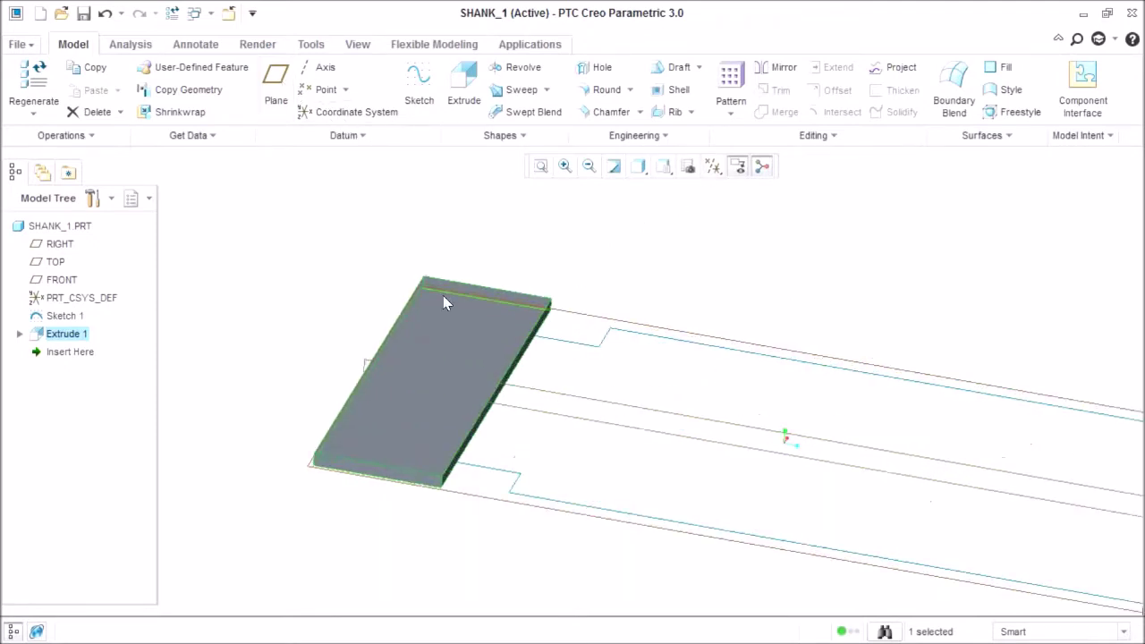
pyautogui.scroll(2, 483, 323)
pyautogui.moveTo(488, 321); pyautogui.dragTo(479, 313, button='middle')
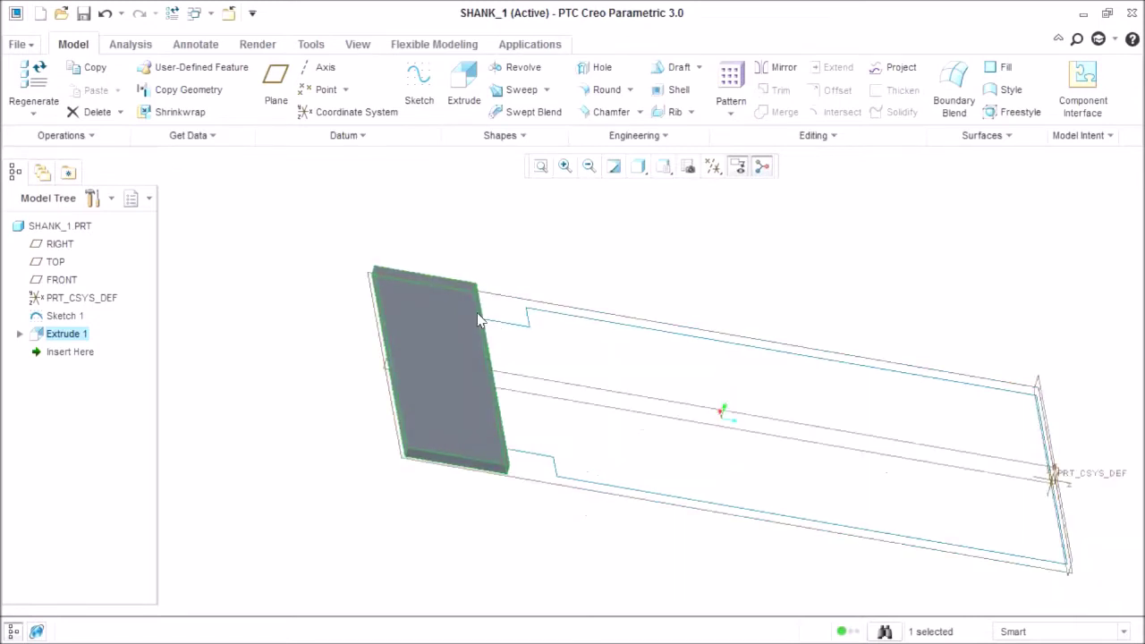
pyautogui.click(275, 84)
pyautogui.scroll(4, 379, 272)
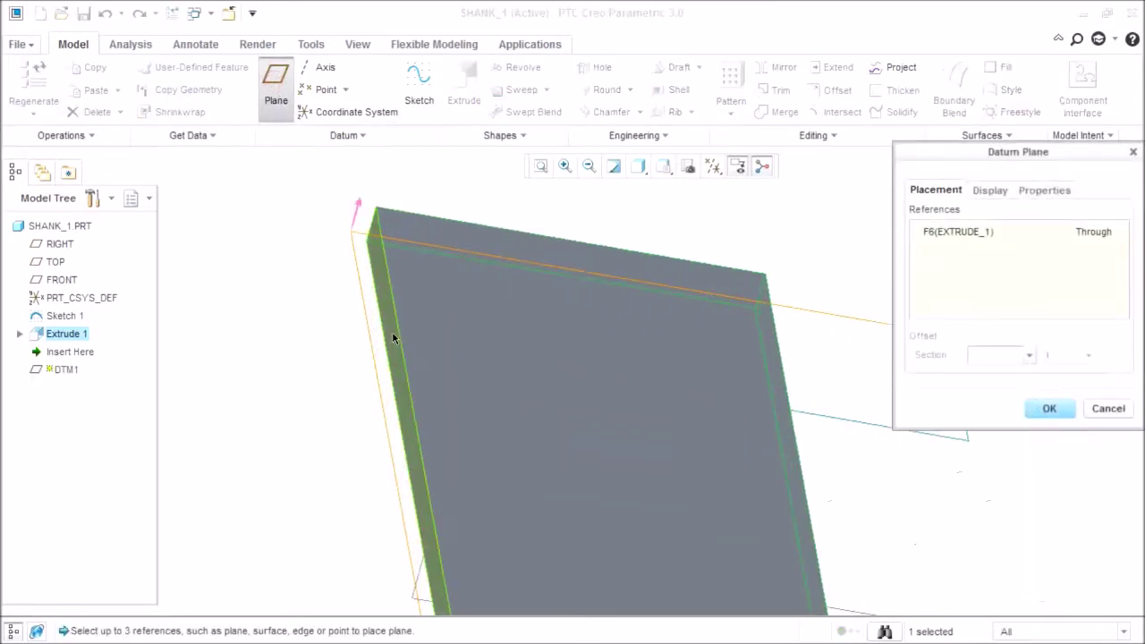
pyautogui.scroll(-3, 434, 355)
pyautogui.moveTo(434, 439); pyautogui.dragTo(487, 452)
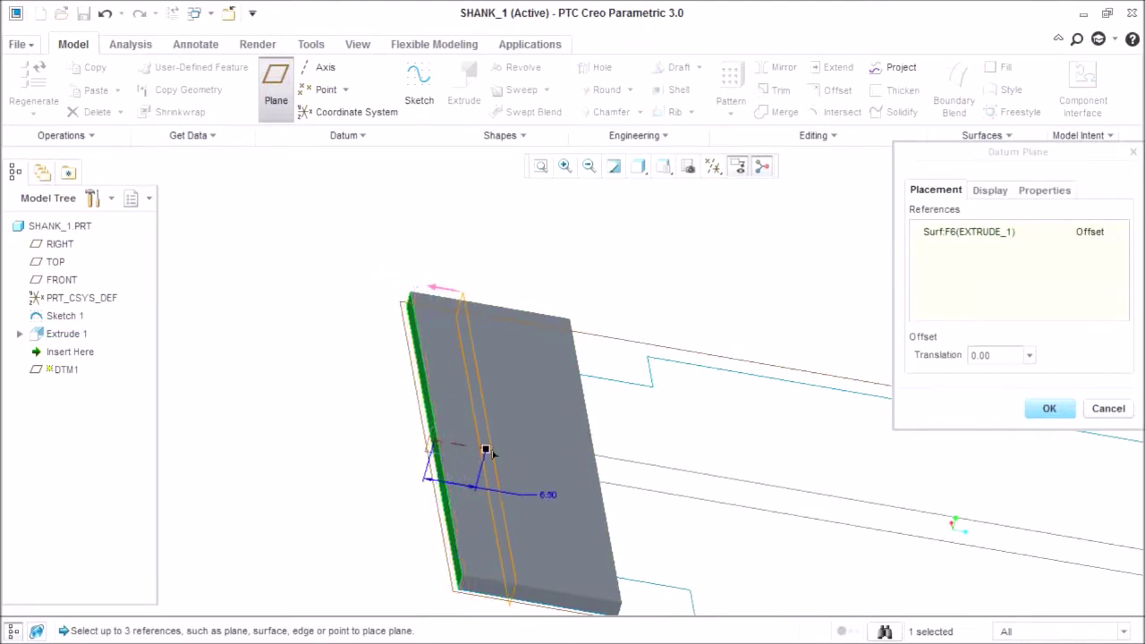
pyautogui.click(1003, 353)
pyautogui.write('10')
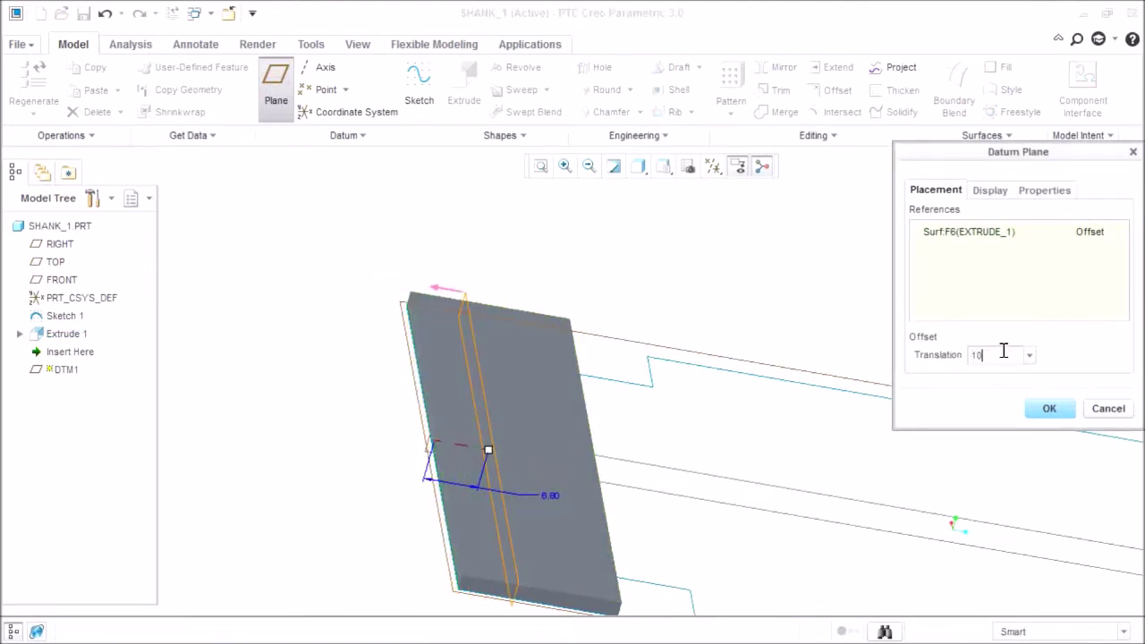
pyautogui.press('Return')
pyautogui.click(1048, 408)
pyautogui.hotkey('ctrl', 'd')
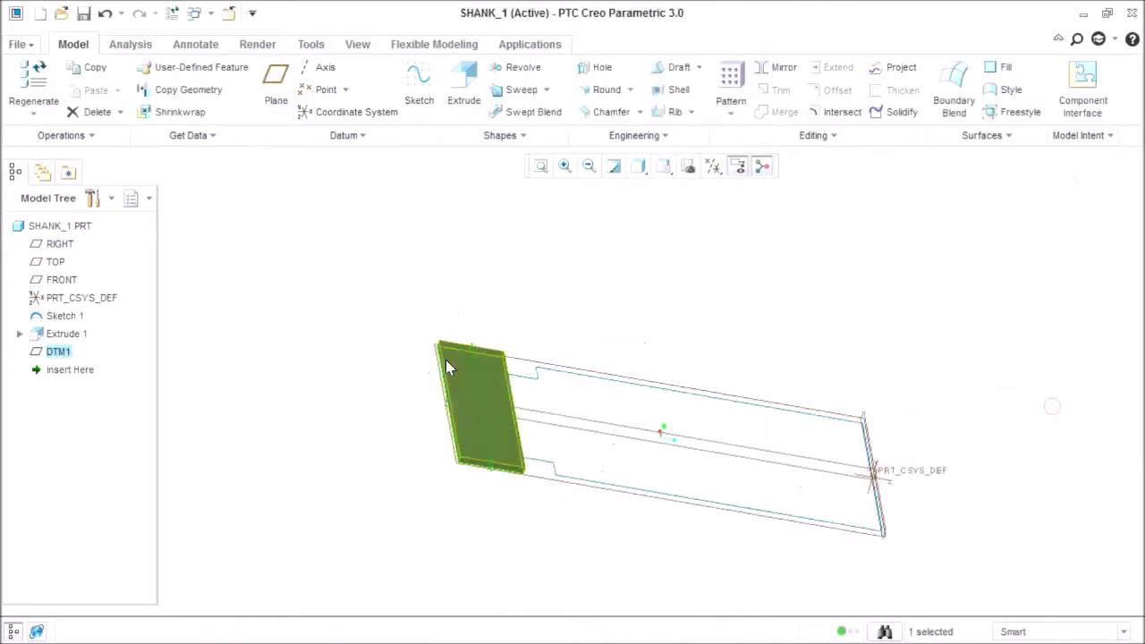
# - Create a datum plane offset 10 mm from the TOP plane, on the side opposite the extruded head
pyautogui.click(275, 79)
pyautogui.scroll(5, 524, 480)
pyautogui.click(503, 319)
pyautogui.moveTo(505, 433); pyautogui.dragTo(541, 439, button='middle')
pyautogui.moveTo(787, 382); pyautogui.dragTo(792, 456)
pyautogui.moveTo(641, 442); pyautogui.dragTo(624, 473, button='middle')
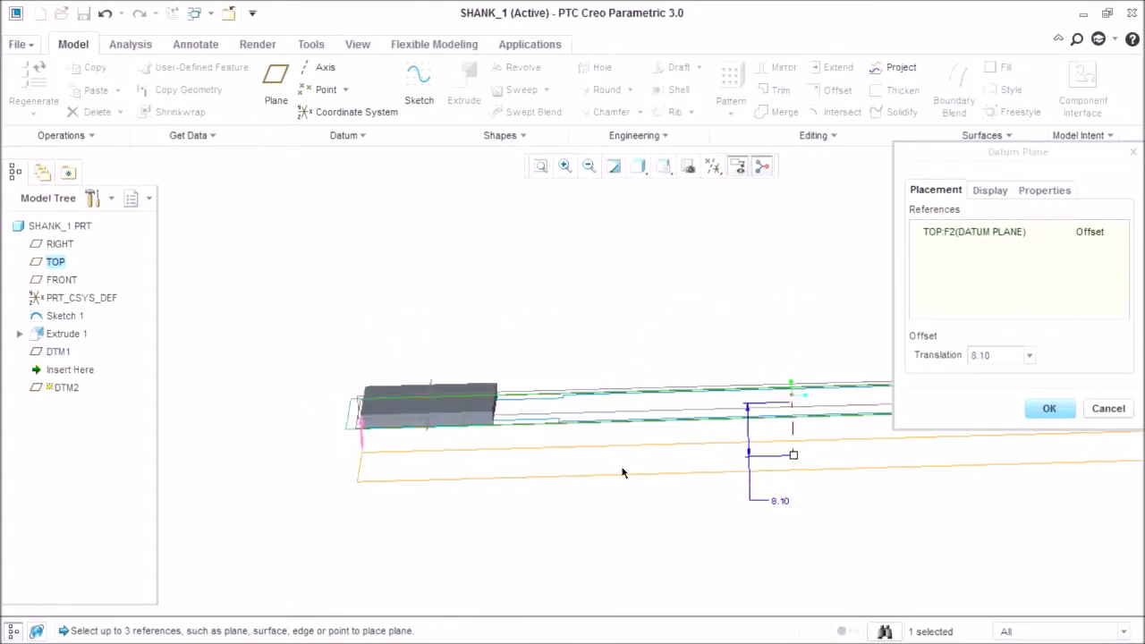
pyautogui.click(1000, 355)
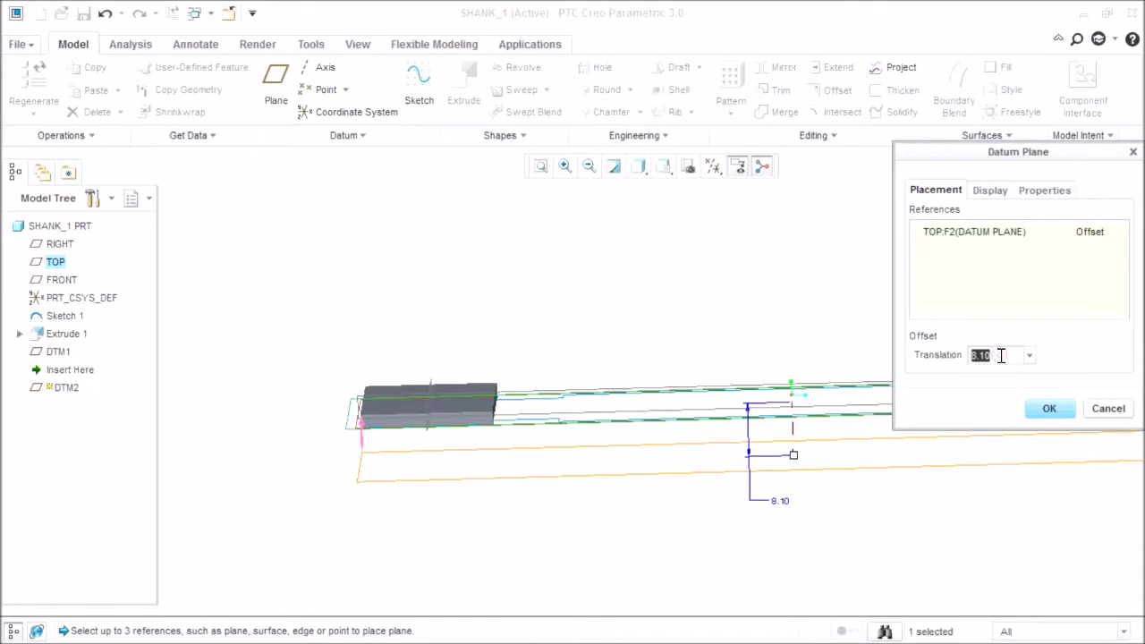
pyautogui.write('10')
pyautogui.press('Return')
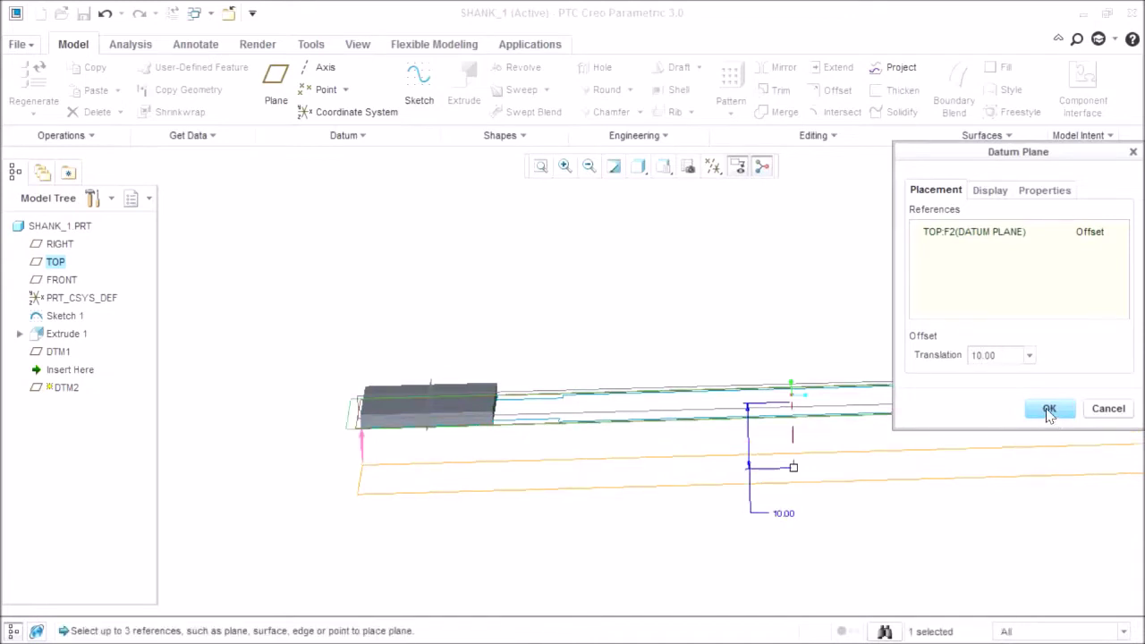
pyautogui.click(1048, 409)
pyautogui.scroll(-3, 457, 435)
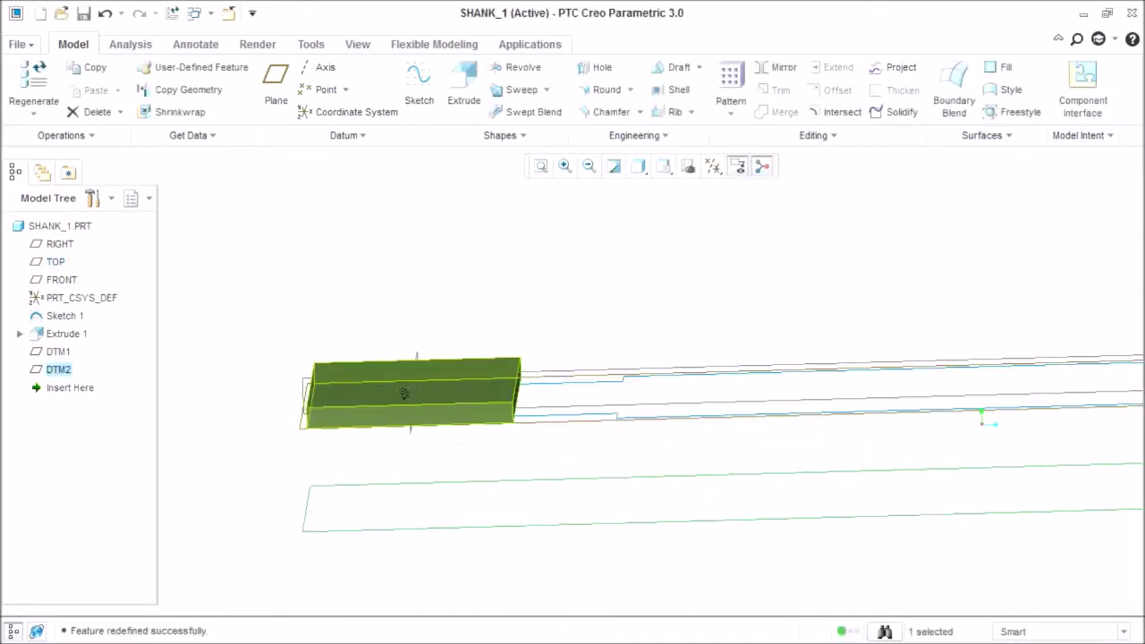
pyautogui.moveTo(405, 394); pyautogui.dragTo(403, 400, button='middle')
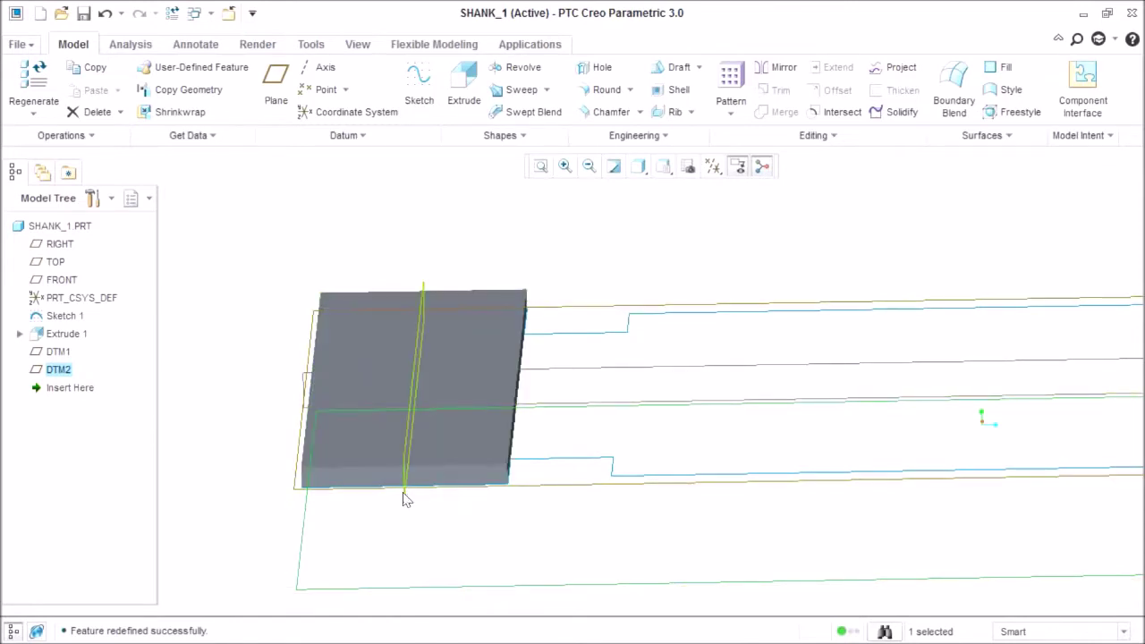
pyautogui.moveTo(407, 499); pyautogui.dragTo(420, 340, button='middle')
pyautogui.click(417, 320)
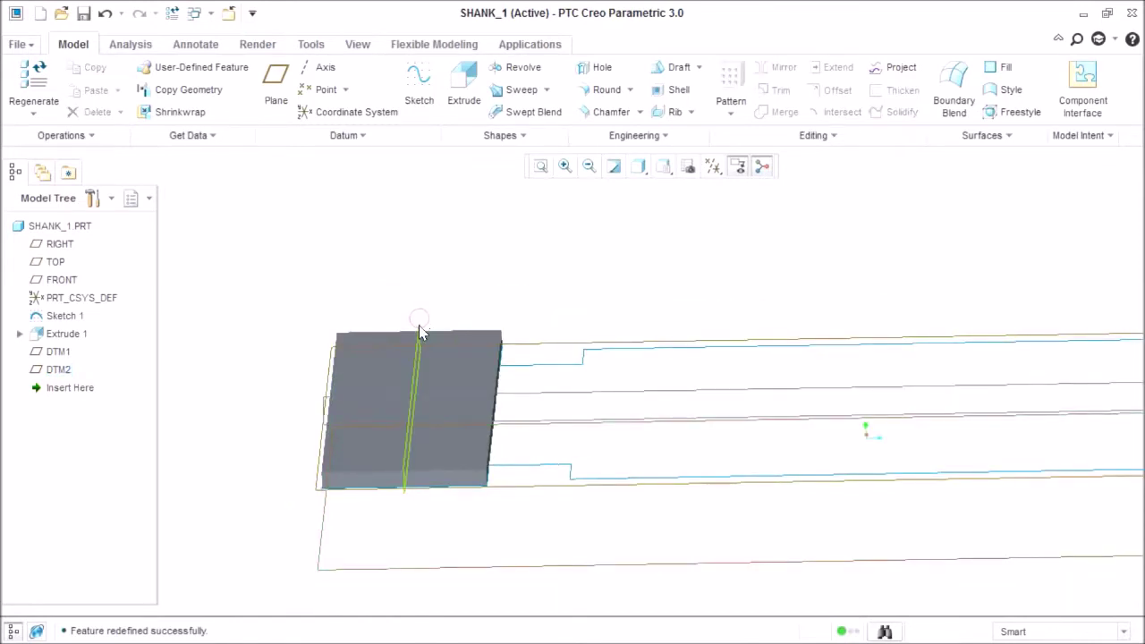
pyautogui.click(422, 340)
pyautogui.keyDown('ctrl'); pyautogui.click(327, 539); pyautogui.keyUp('ctrl')
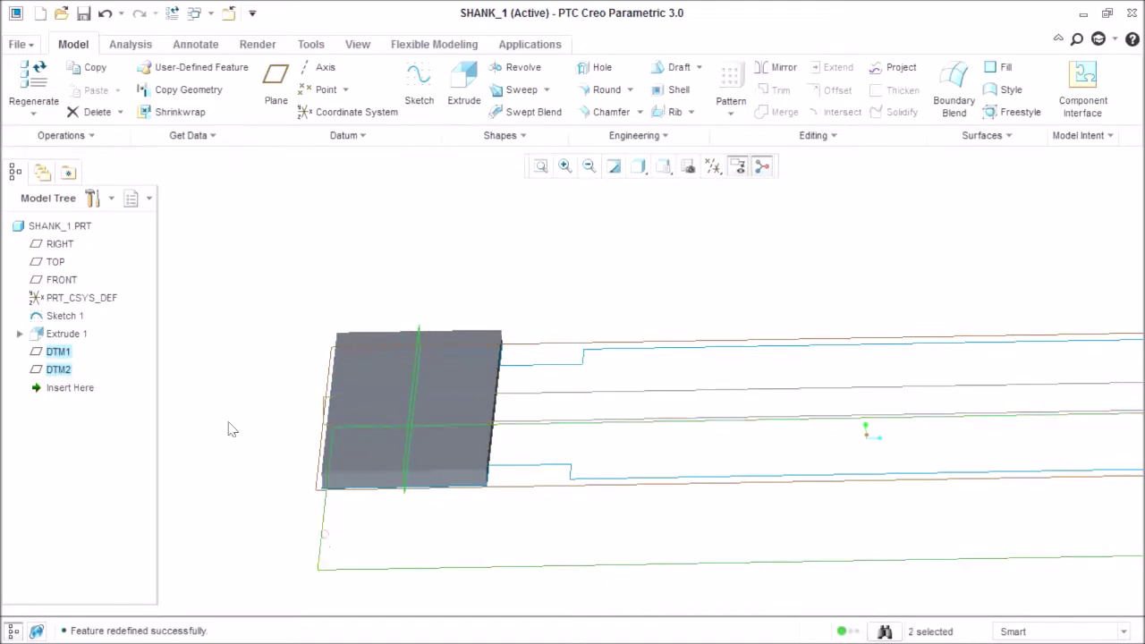
pyautogui.click(230, 429)
# - Create a datum axis at the intersection of datum planes DTM1 and DTM2
pyautogui.click(319, 68)
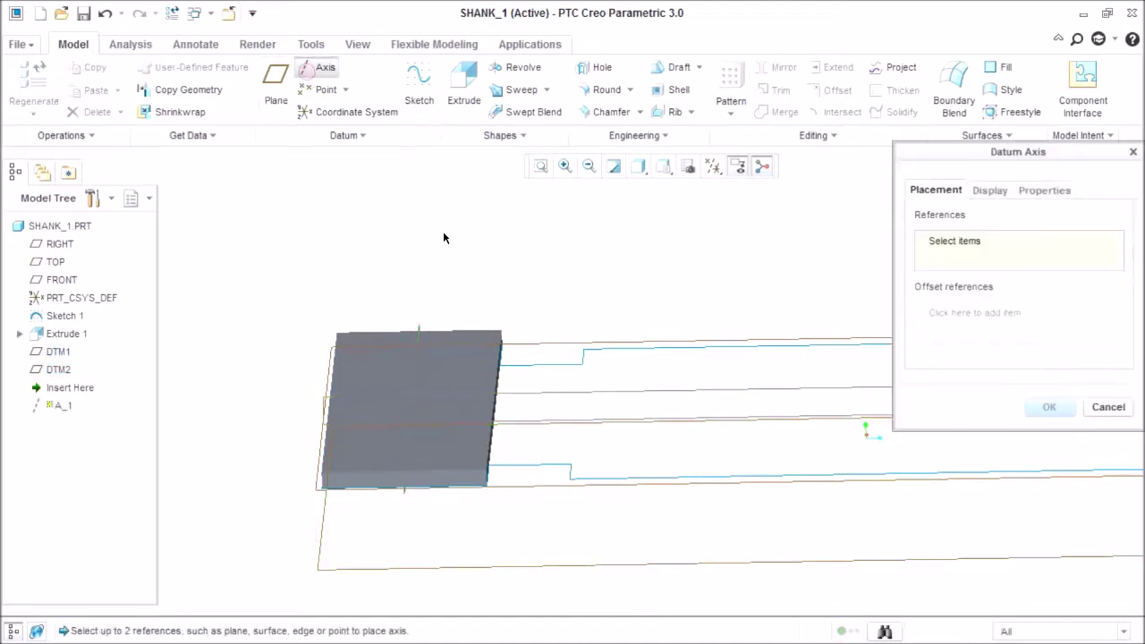
pyautogui.click(417, 330)
pyautogui.scroll(-2, 406, 271)
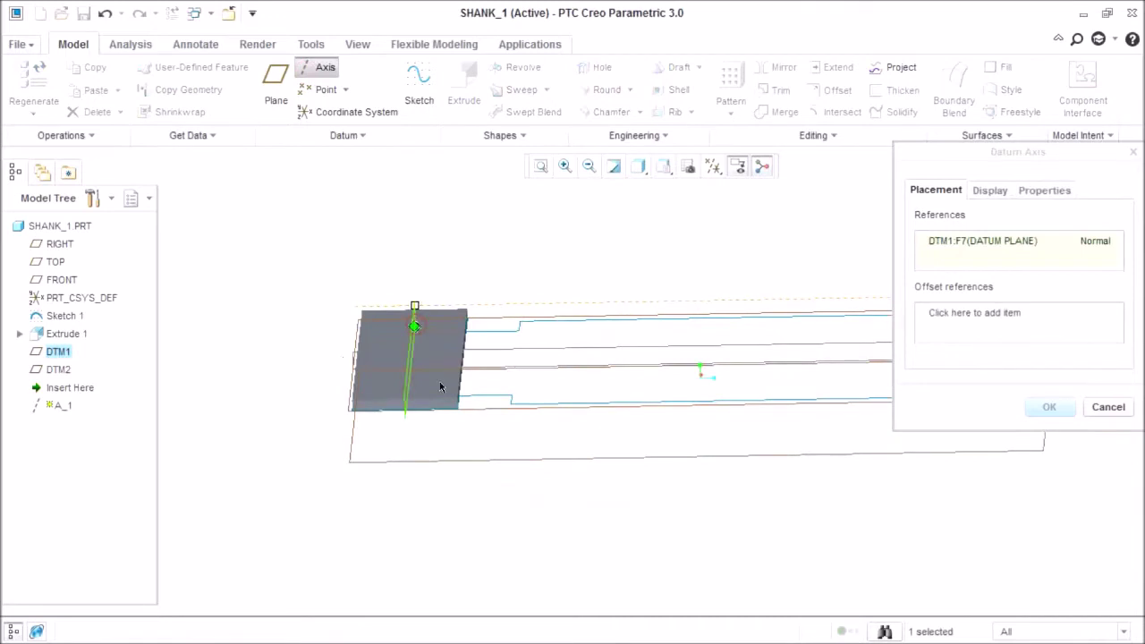
pyautogui.keyDown('ctrl'); pyautogui.click(421, 463); pyautogui.keyUp('ctrl')
pyautogui.scroll(2, 415, 443)
pyautogui.moveTo(414, 441); pyautogui.dragTo(412, 443, button='middle')
pyautogui.middleClick(412, 443)
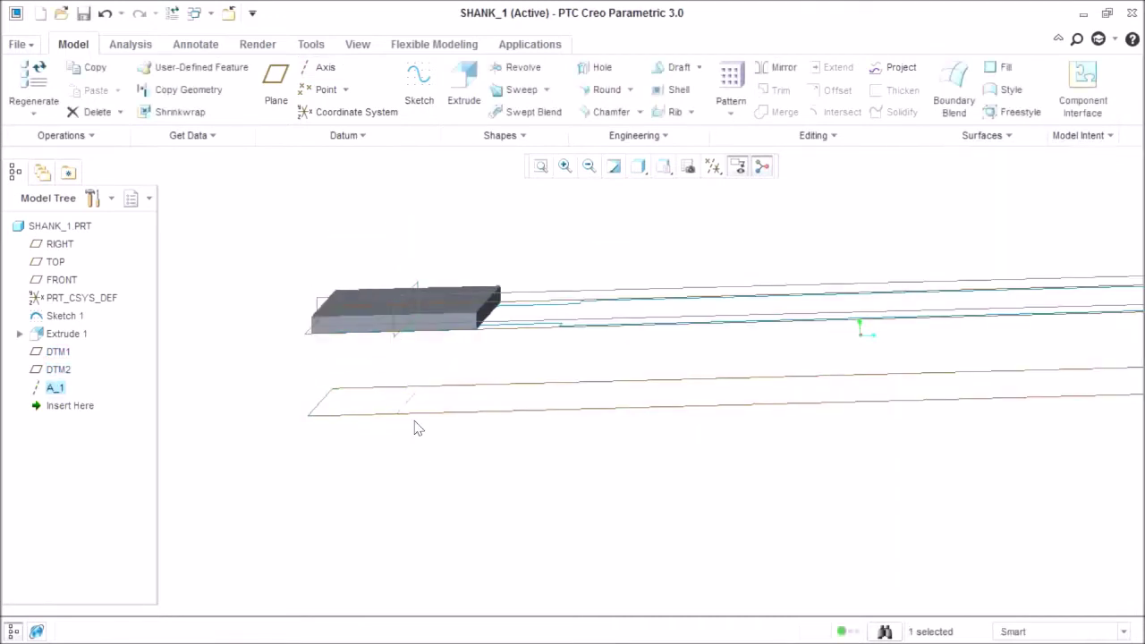
pyautogui.click(210, 197)
# - Start a datum plane through axis A_1, angled from DTM2, and swing it to a rotation of about 351 degrees
pyautogui.click(262, 81)
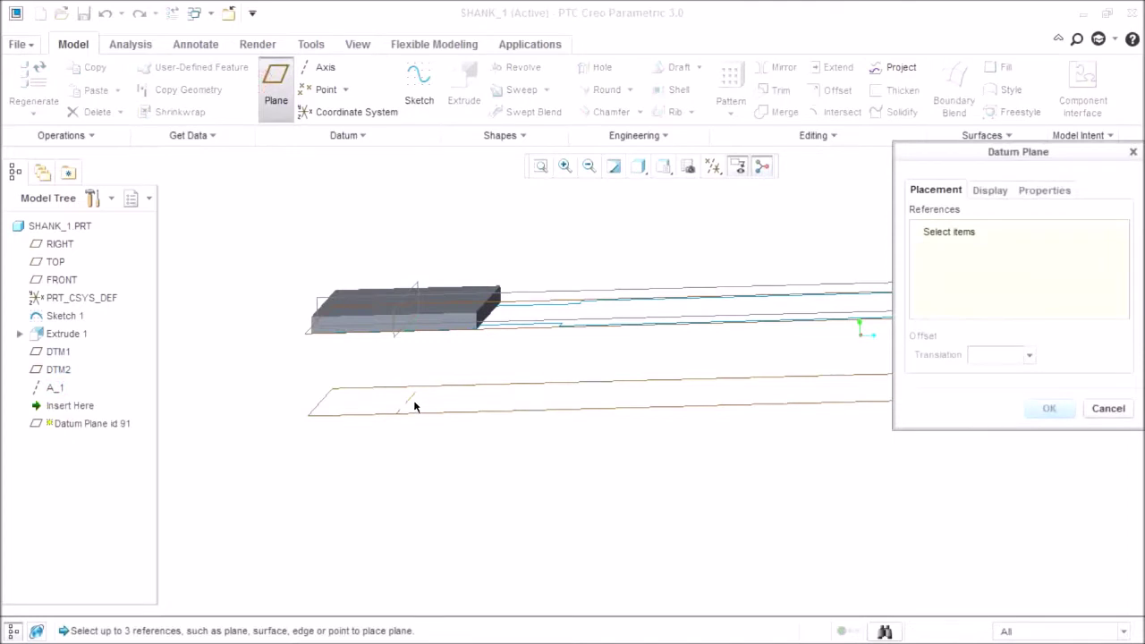
pyautogui.click(412, 403)
pyautogui.keyDown('ctrl'); pyautogui.click(478, 393); pyautogui.keyUp('ctrl')
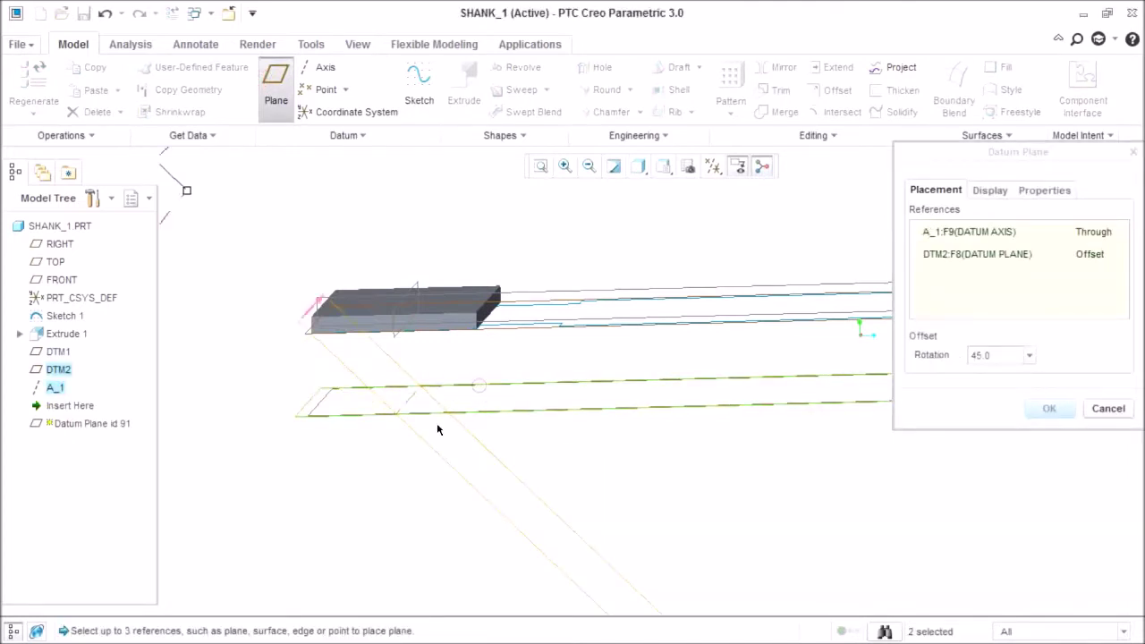
pyautogui.scroll(-3, 437, 429)
pyautogui.moveTo(307, 308); pyautogui.dragTo(291, 440)
pyautogui.scroll(-2, 447, 432)
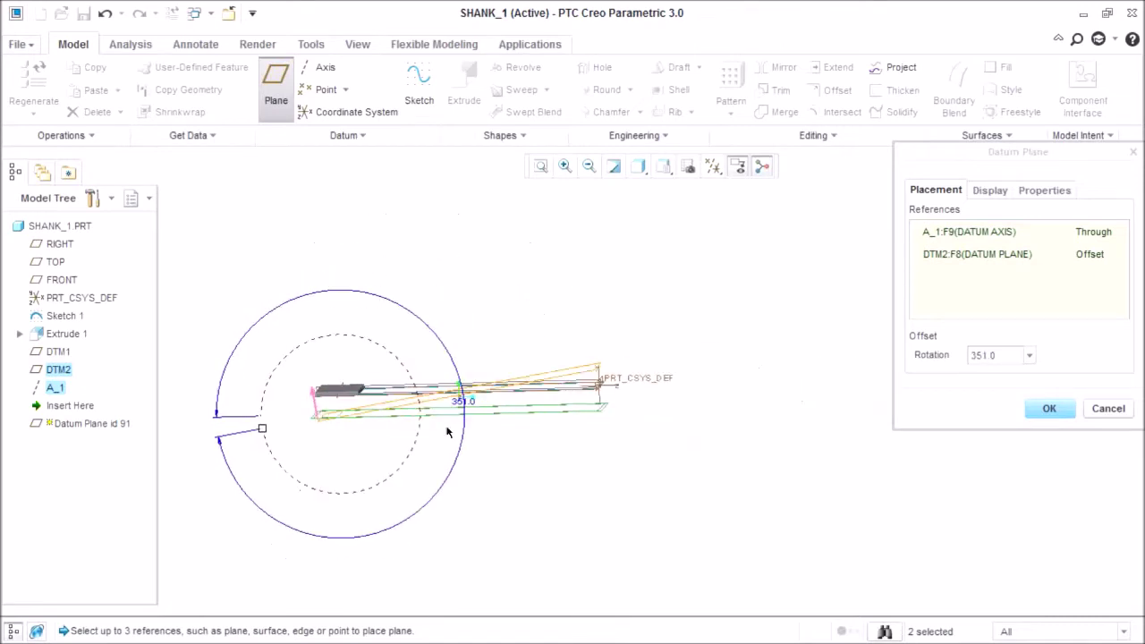
# - Set the new datum plane's rotation to 360-6 degrees and complete the plane
pyautogui.doubleClick(1009, 355)
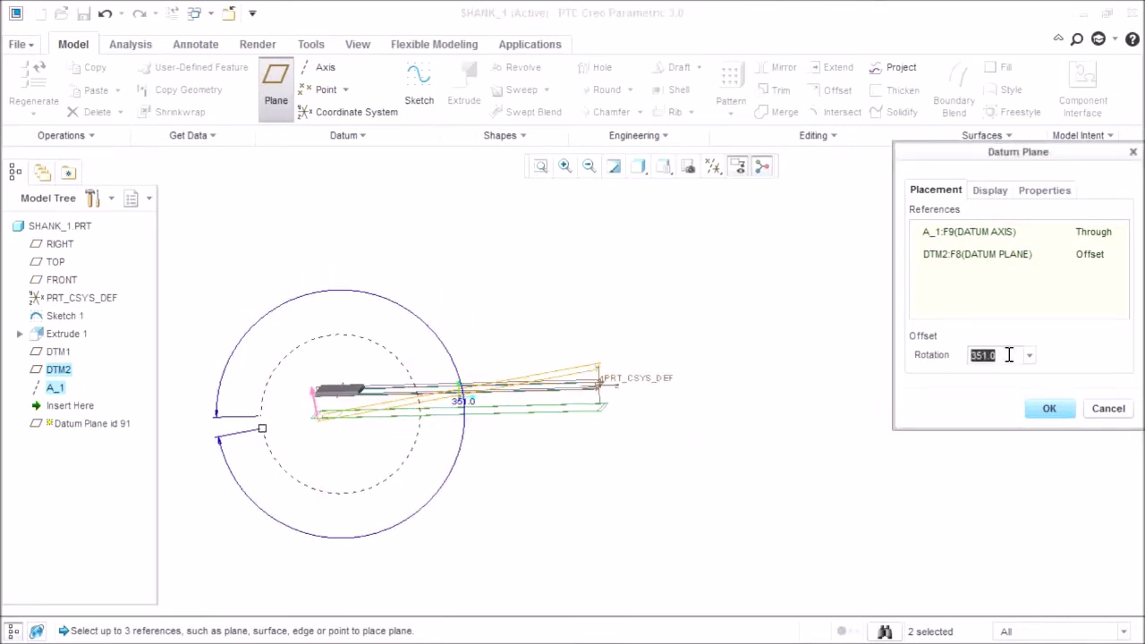
pyautogui.write('360-')
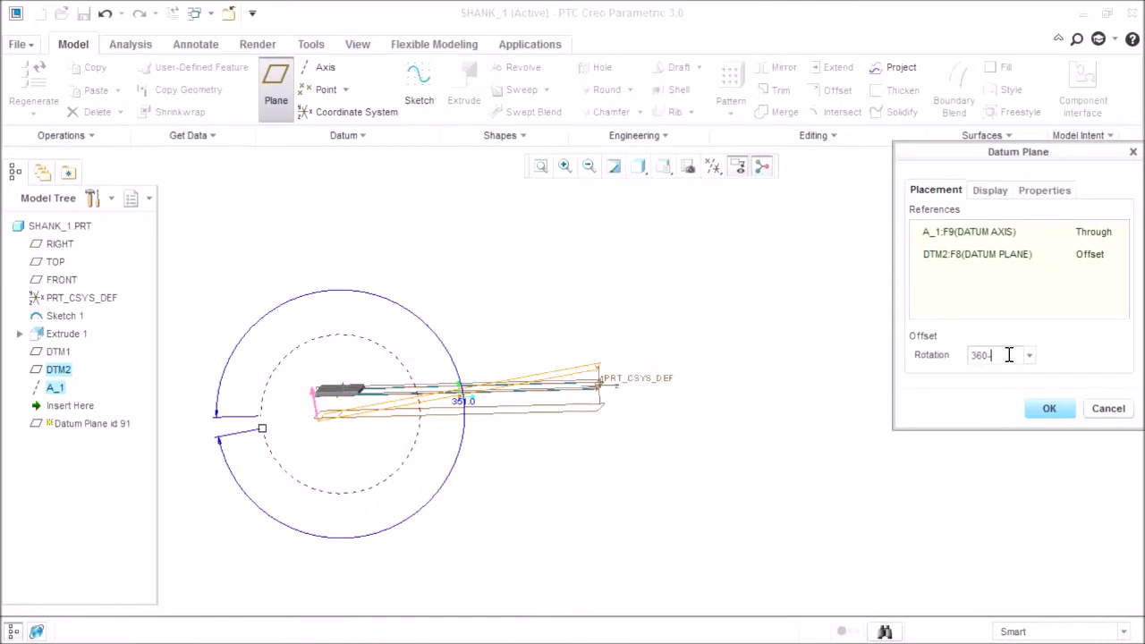
pyautogui.write('6')
pyautogui.press('Return')
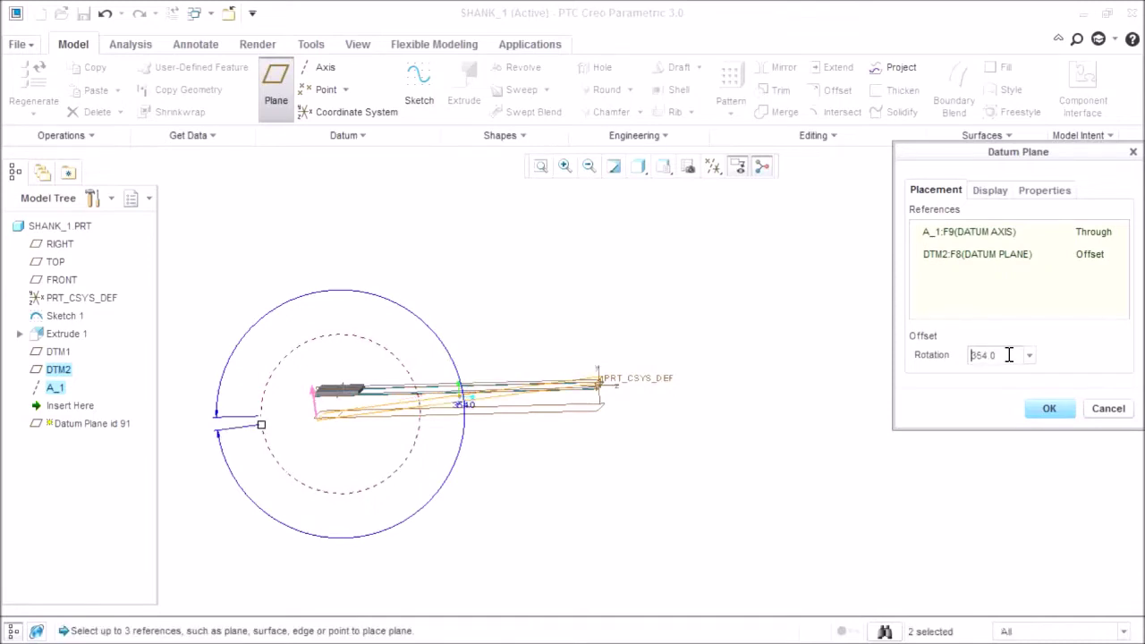
pyautogui.scroll(-2, 367, 430)
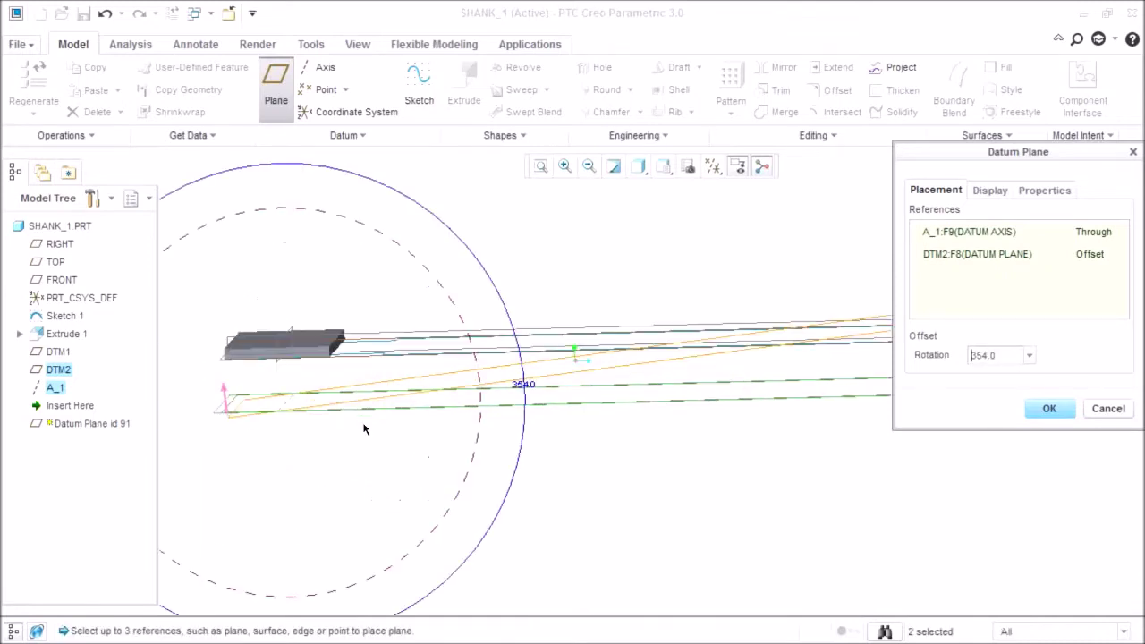
pyautogui.click(1046, 409)
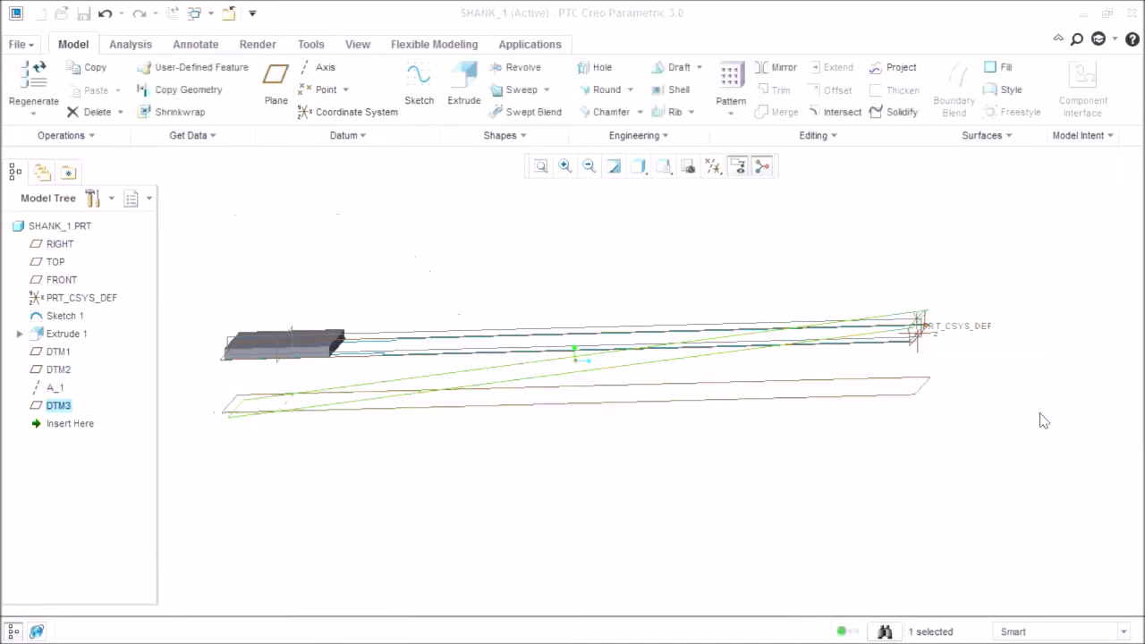
pyautogui.scroll(-2, 519, 411)
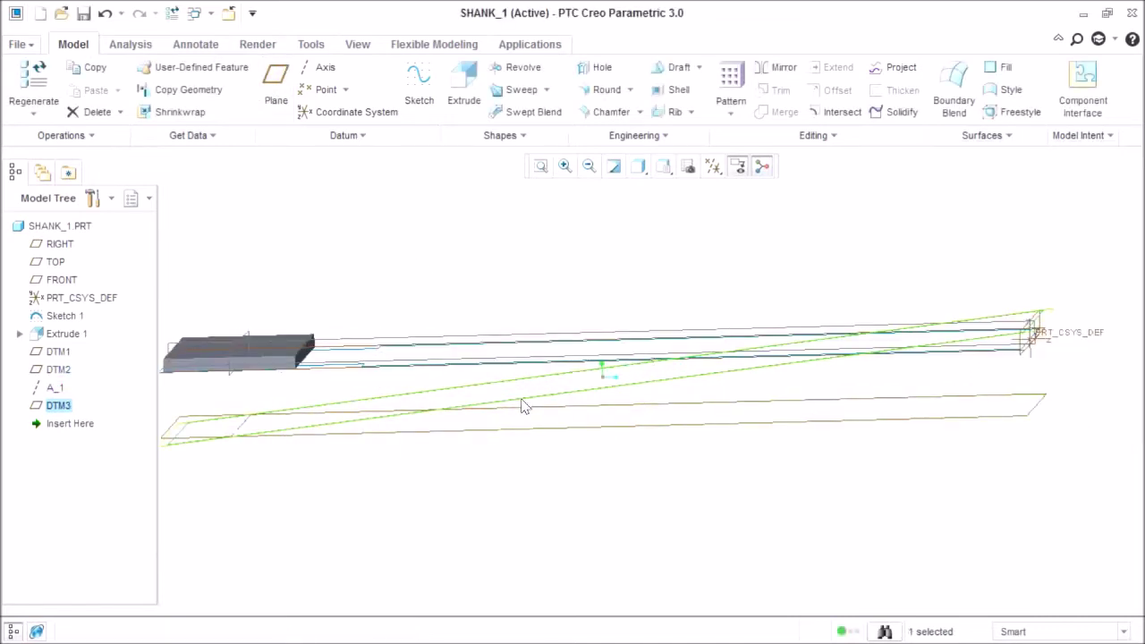
# - Copy datum plane DTM3 and paste it specially as a dependent copy with move/rotate transformations applied
pyautogui.moveTo(538, 427); pyautogui.dragTo(644, 500, button='middle')
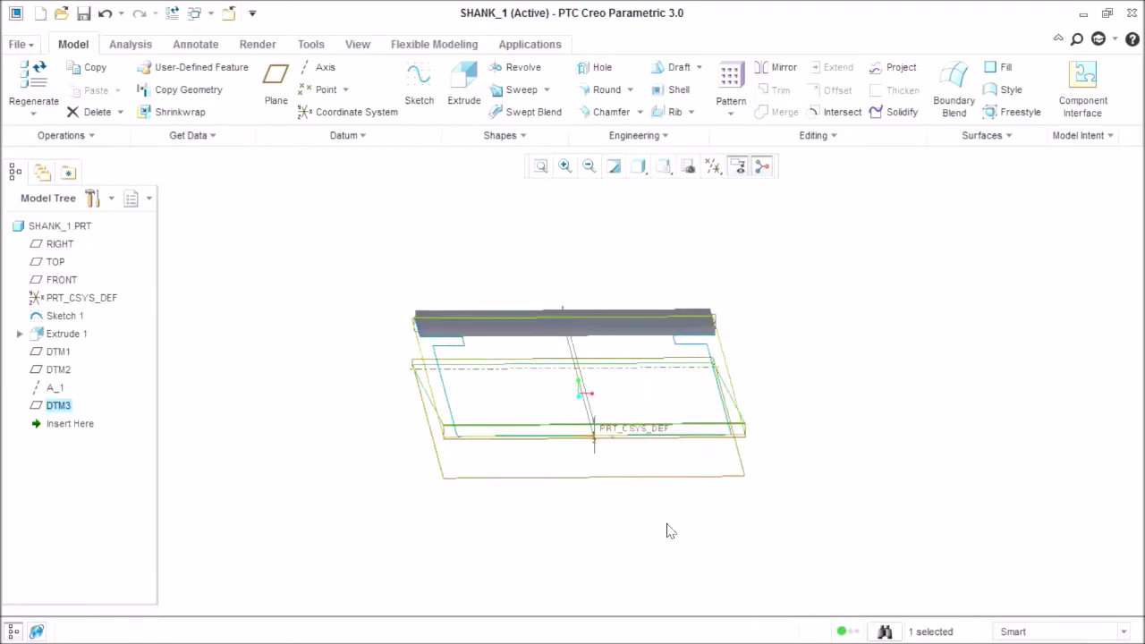
pyautogui.moveTo(631, 477)
pyautogui.mouseDown(button='middle')
pyautogui.moveTo(513, 458)
pyautogui.moveTo(644, 478)
pyautogui.moveTo(602, 462)
pyautogui.moveTo(618, 465)
pyautogui.mouseUp(button='middle')
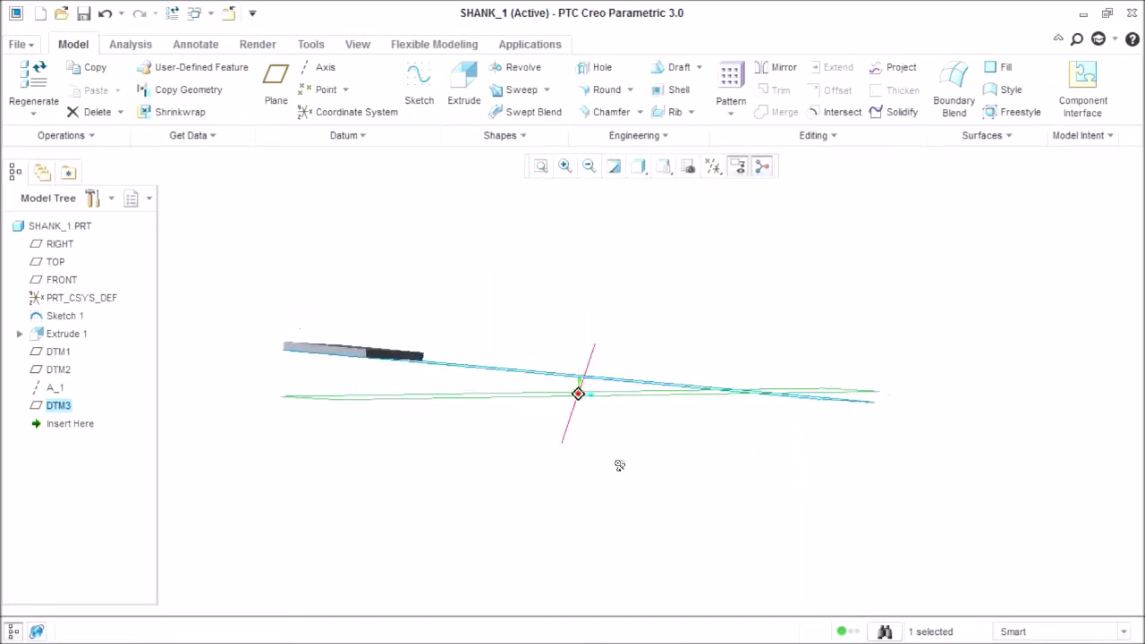
pyautogui.click(70, 425)
pyautogui.click(62, 409)
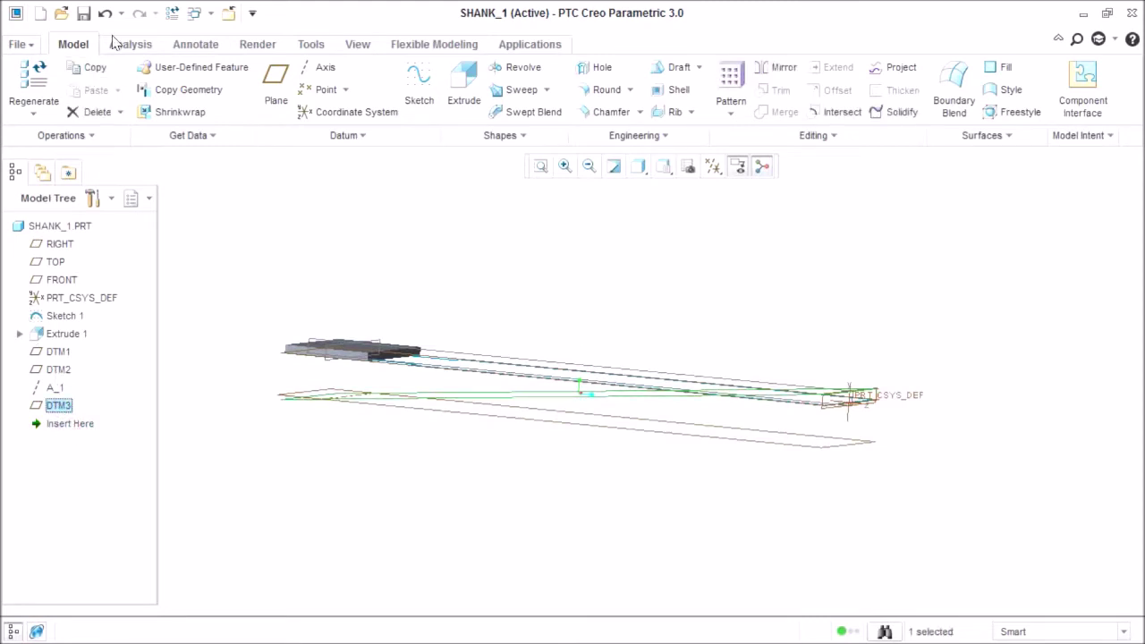
pyautogui.click(118, 92)
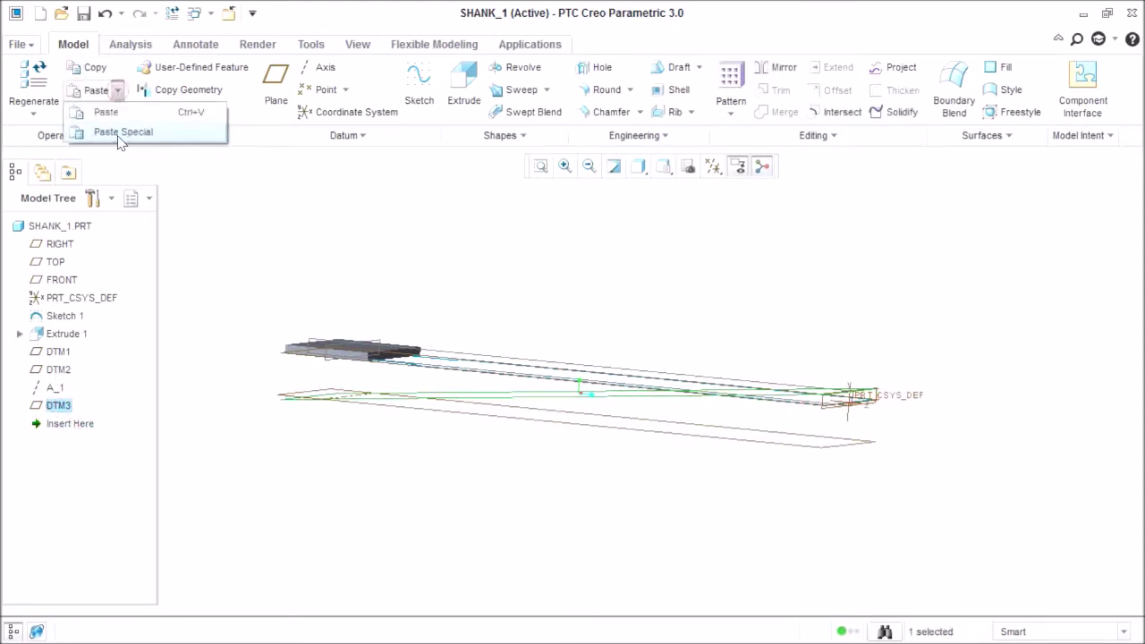
pyautogui.click(120, 133)
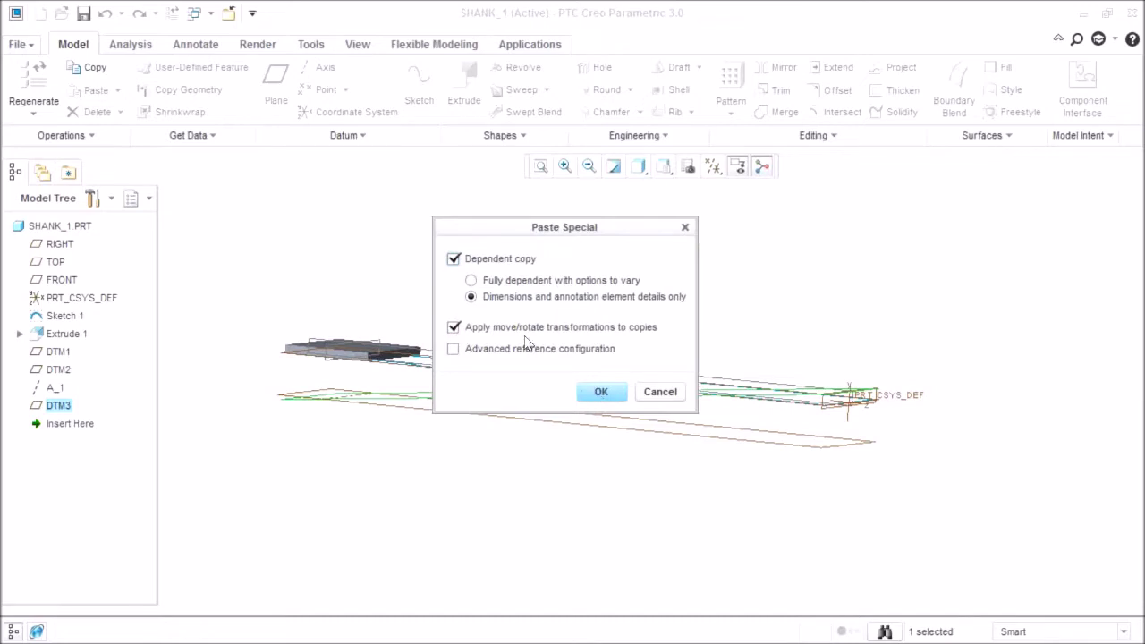
pyautogui.click(601, 392)
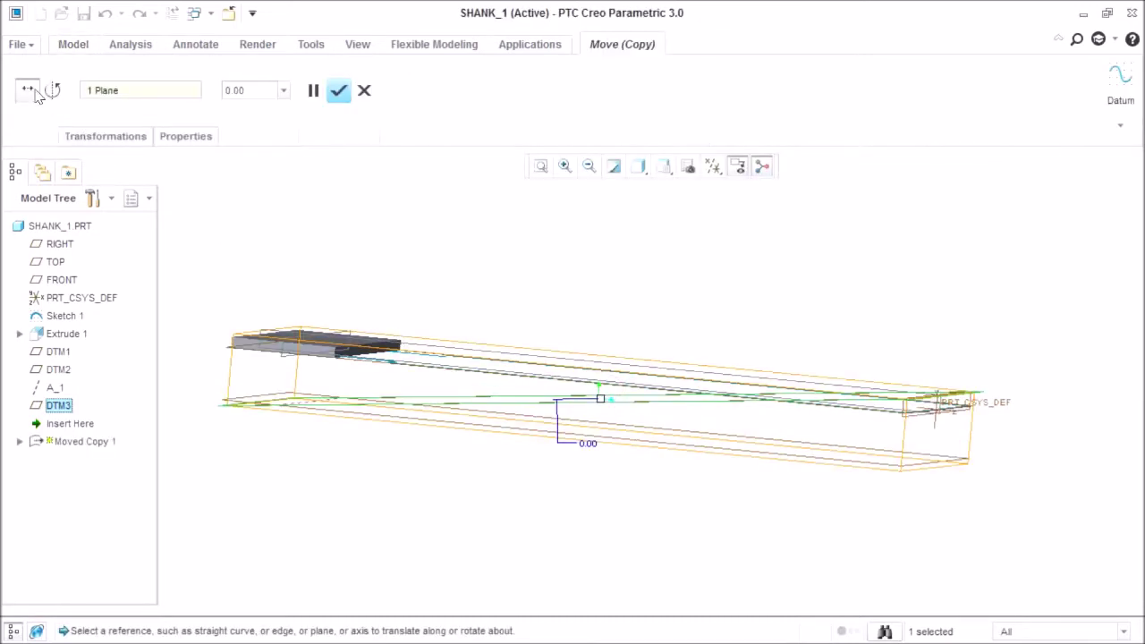
# - Switch the copied plane's transformation to rotation and use the Z axis of PRT_CSYS_DEF as the rotation reference
pyautogui.moveTo(600, 398); pyautogui.dragTo(575, 418)
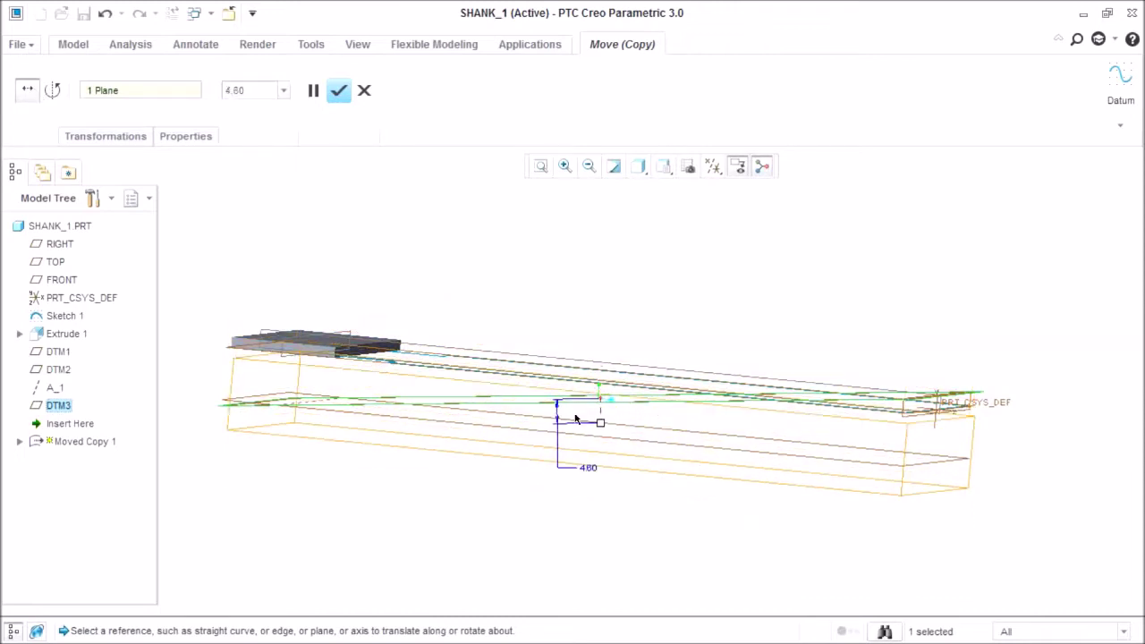
pyautogui.click(56, 91)
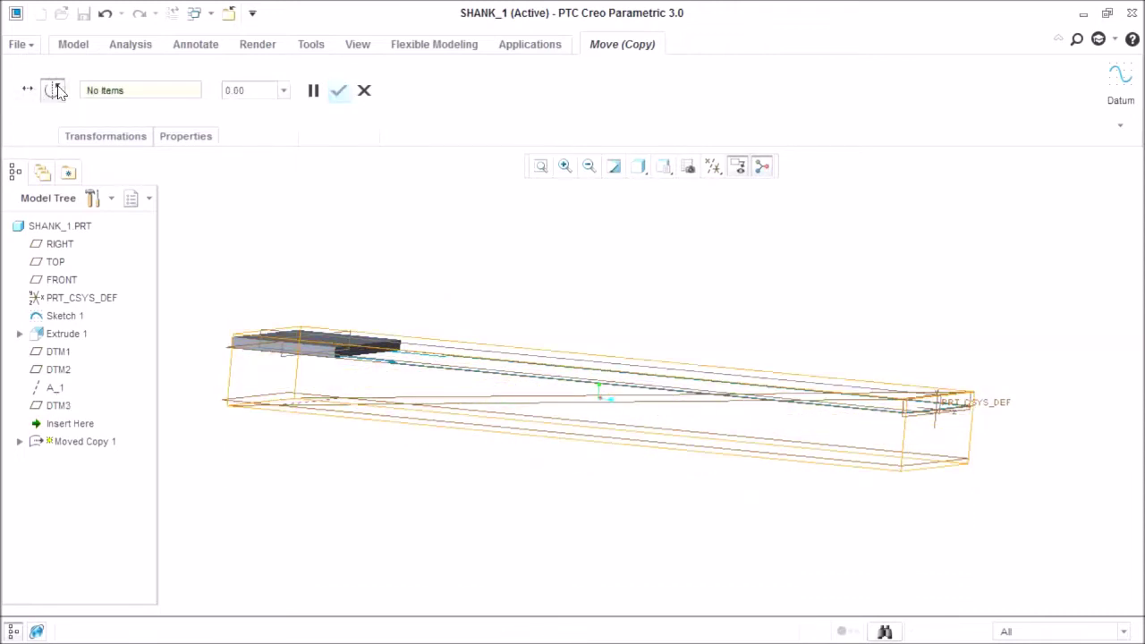
pyautogui.moveTo(415, 413); pyautogui.dragTo(351, 420, button='middle')
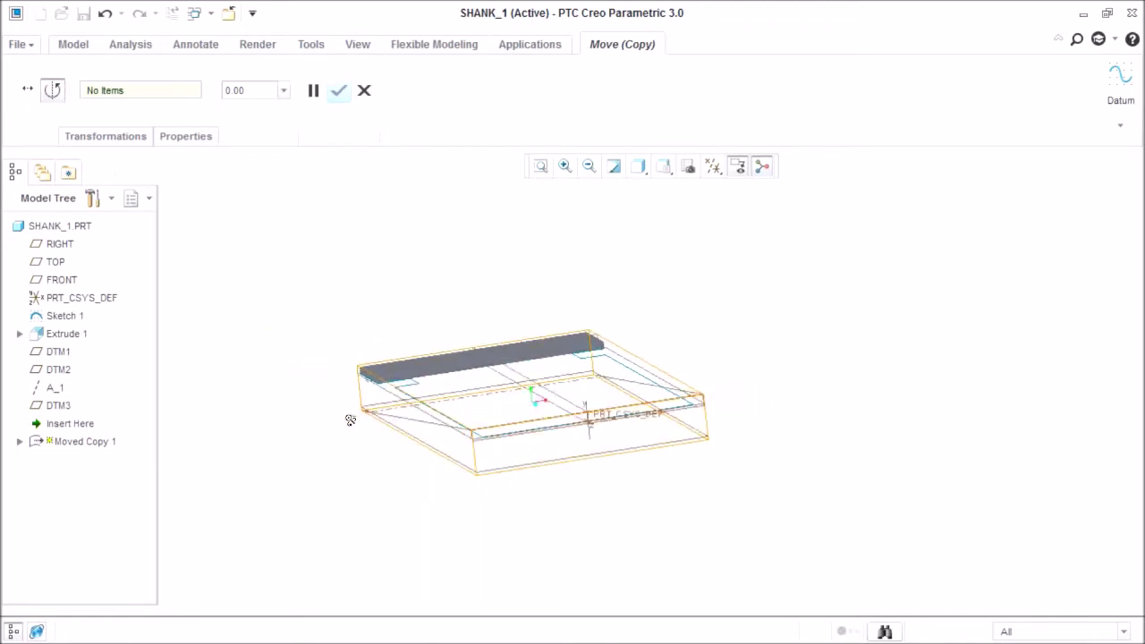
pyautogui.scroll(-8, 614, 434)
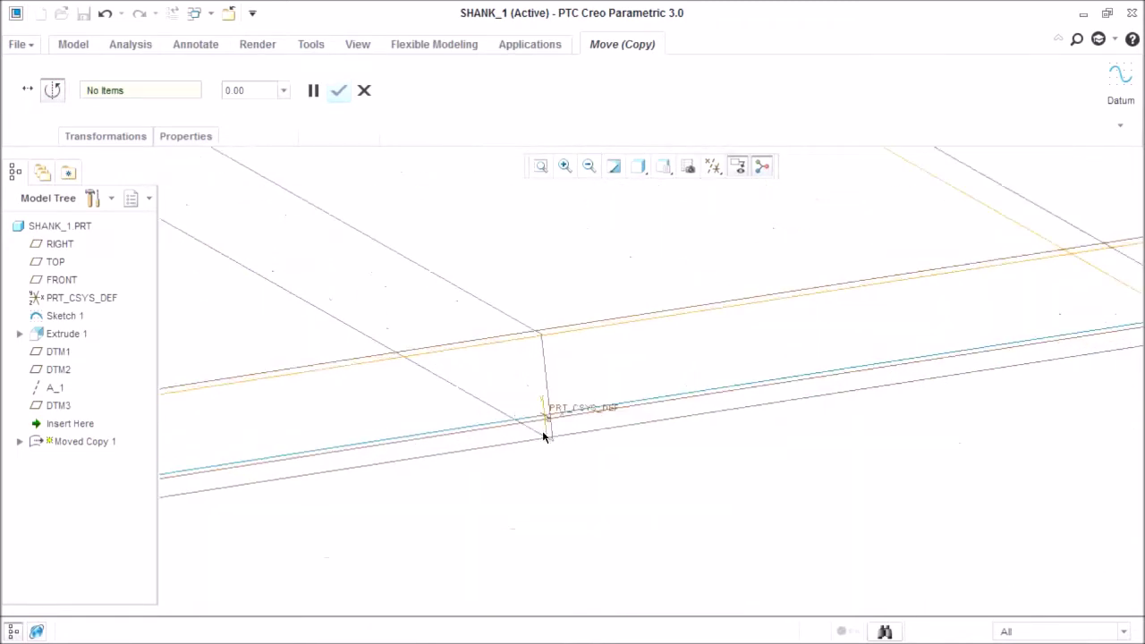
pyautogui.scroll(-3, 546, 435)
pyautogui.scroll(8, 564, 434)
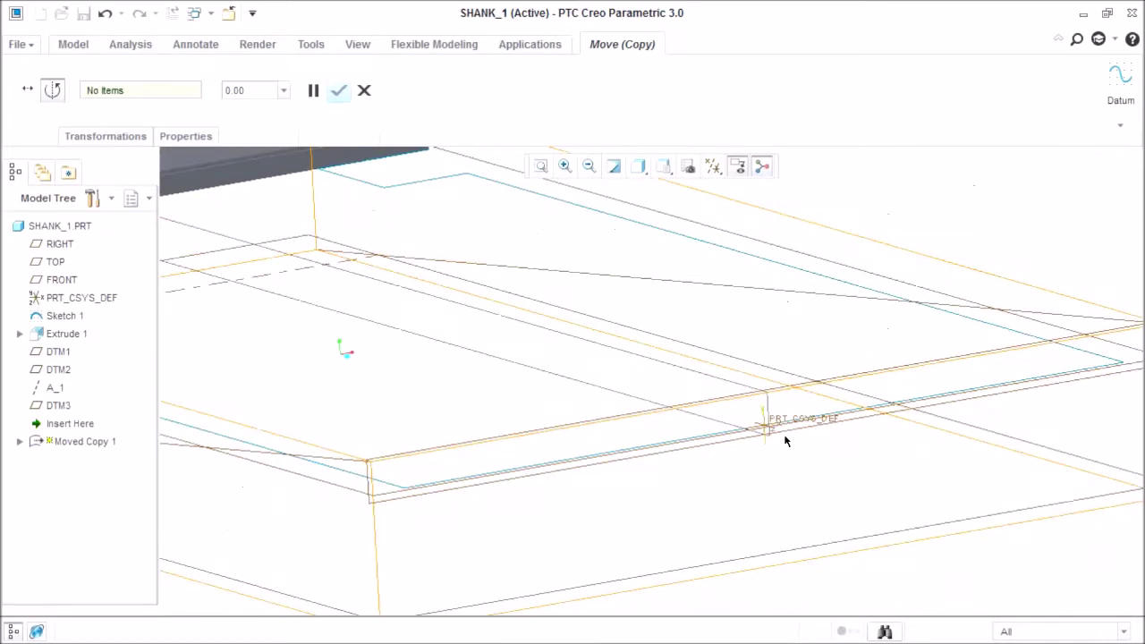
pyautogui.scroll(-5, 785, 440)
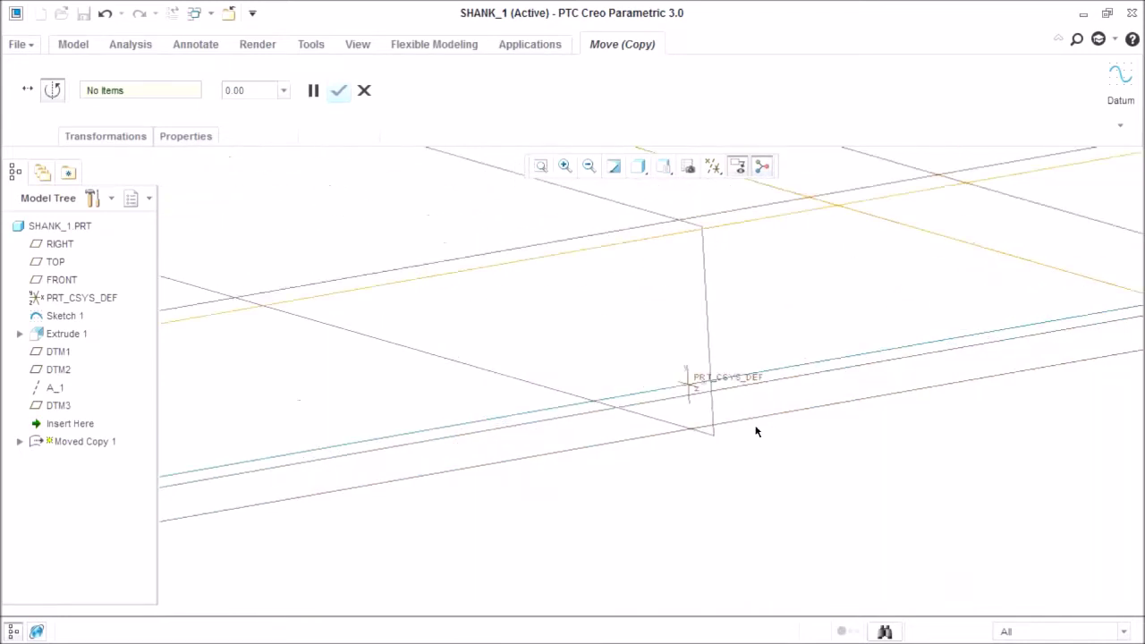
pyautogui.click(684, 378)
pyautogui.scroll(6, 684, 376)
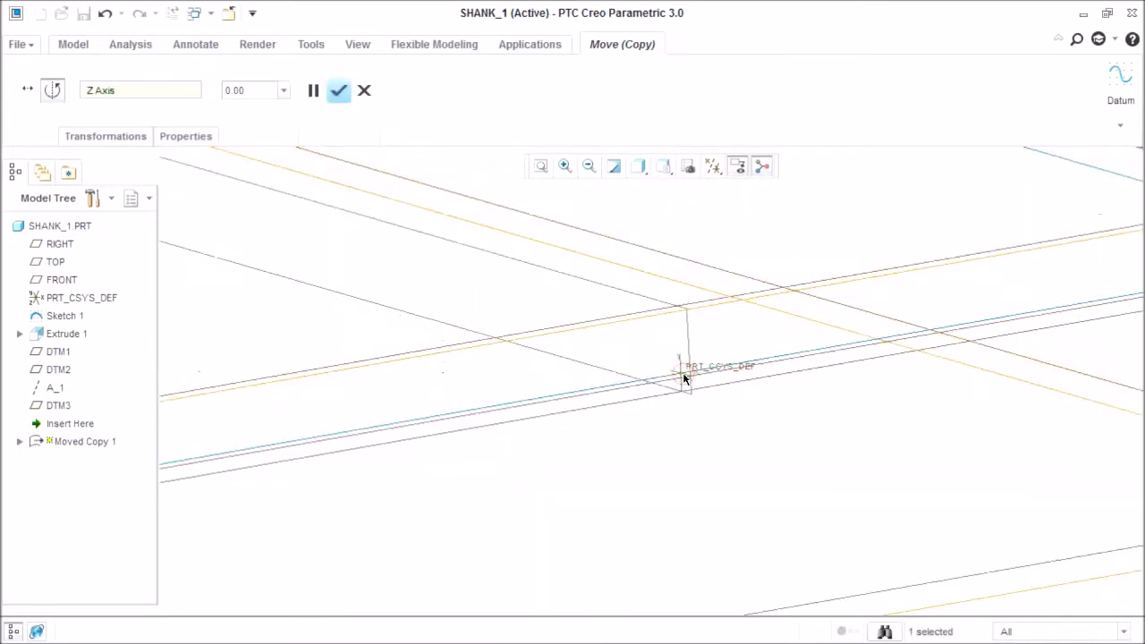
# - Set the copied plane's rotation angle to 5 degrees and complete the moved copy
pyautogui.moveTo(548, 353)
pyautogui.mouseDown()
pyautogui.moveTo(560, 330)
pyautogui.moveTo(562, 361)
pyautogui.mouseUp()
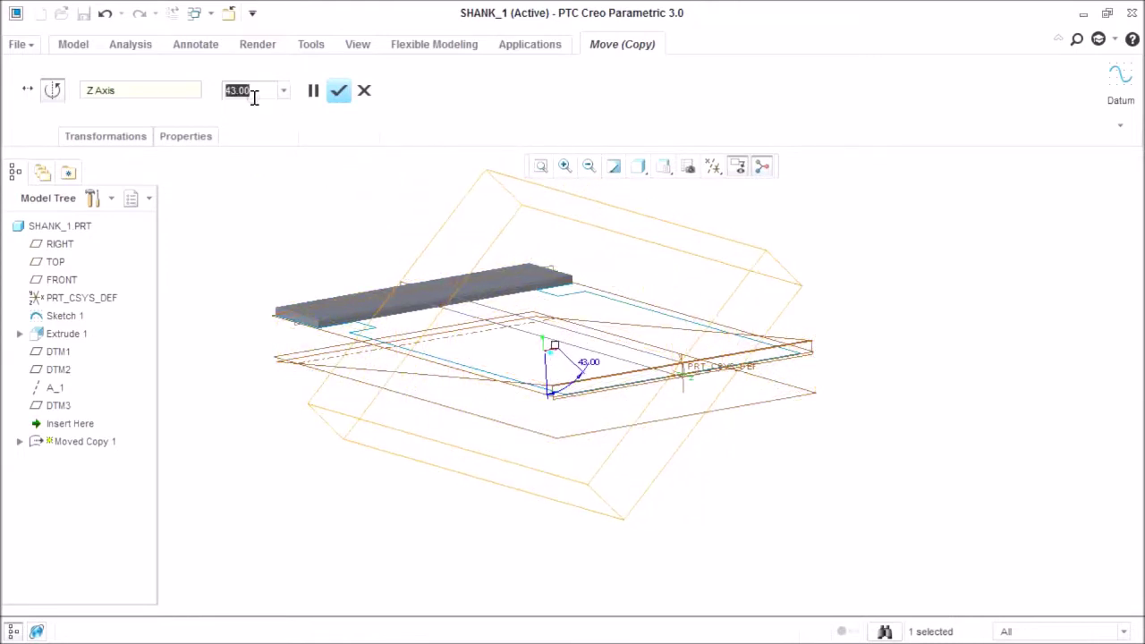
pyautogui.write('5')
pyautogui.press('Return')
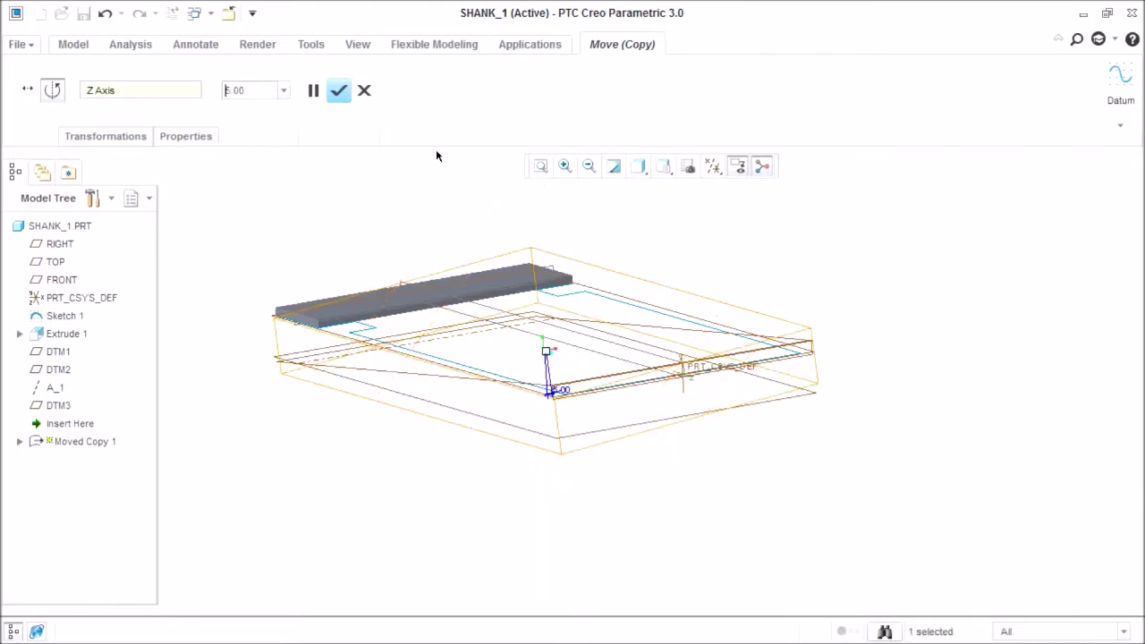
pyautogui.middleClick(705, 265)
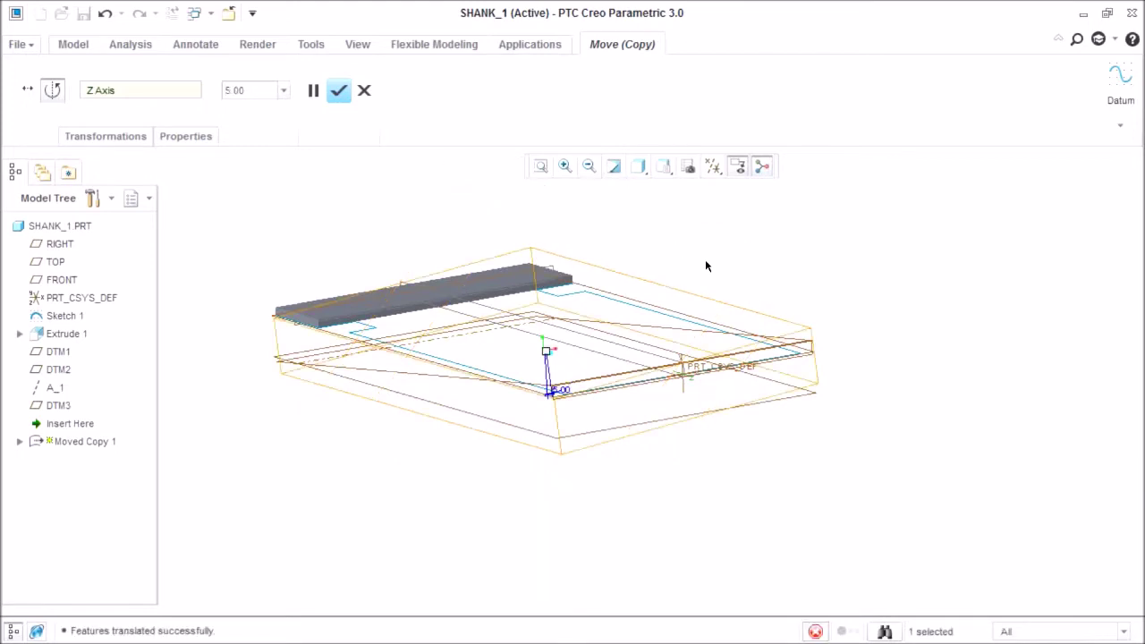
# - Hide the datum planes DTM1, DTM2 and DTM3 together with axis A_1
pyautogui.click(59, 406)
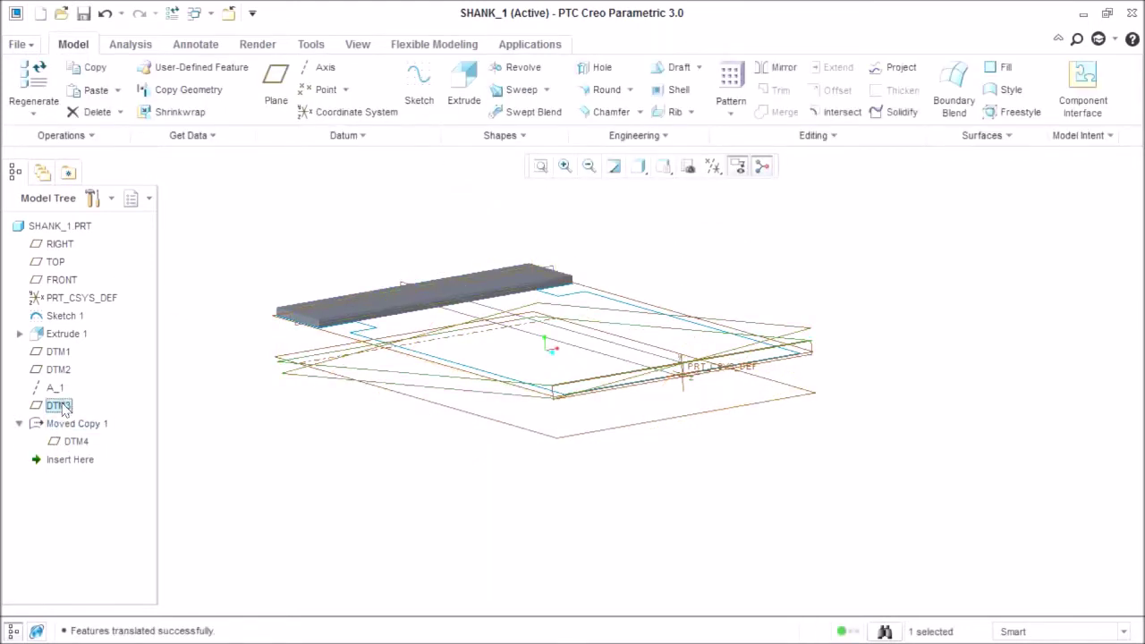
pyautogui.keyDown('shift'); pyautogui.click(56, 353); pyautogui.keyUp('shift')
pyautogui.rightClick(56, 352)
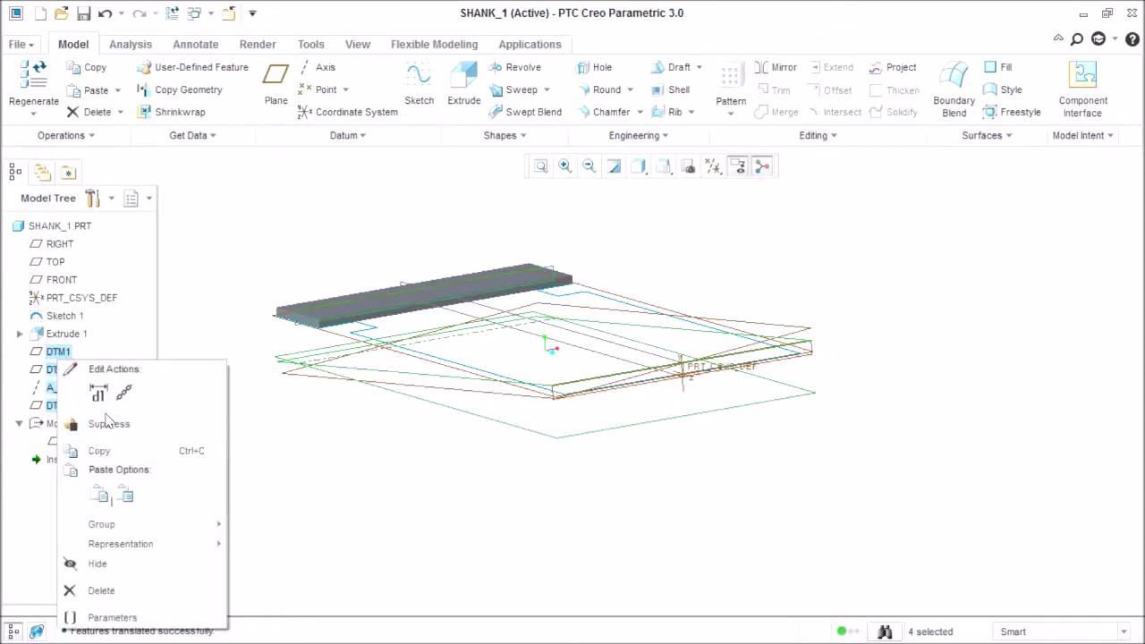
pyautogui.click(98, 564)
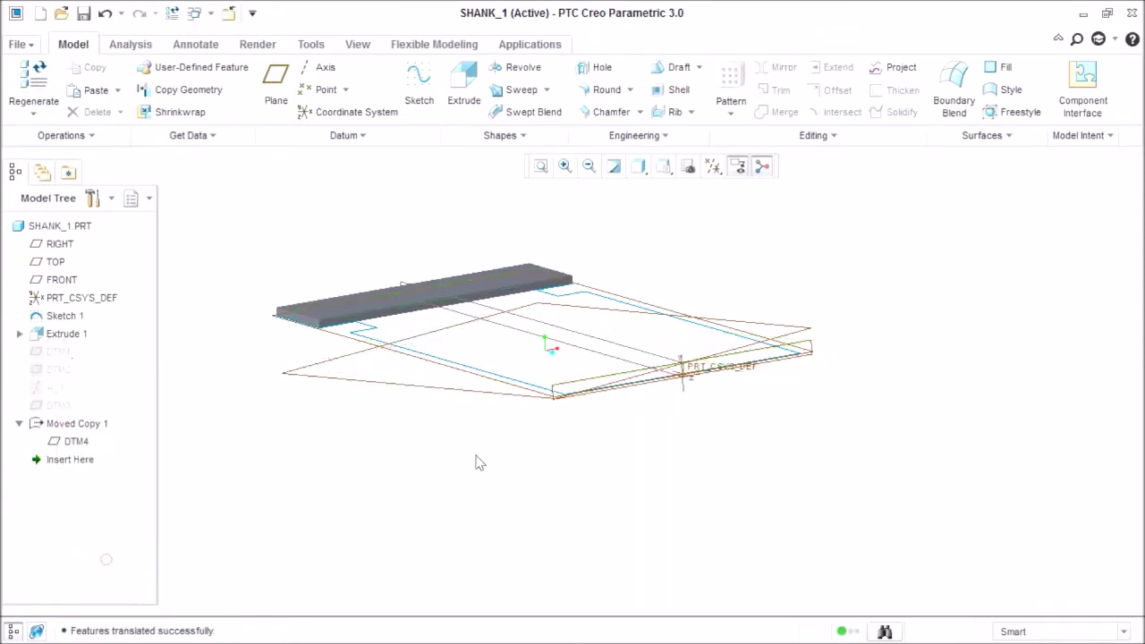
# - Start an extrude with its sketch on datum plane DTM4 and orient the view square to the sketch plane
pyautogui.click(314, 377)
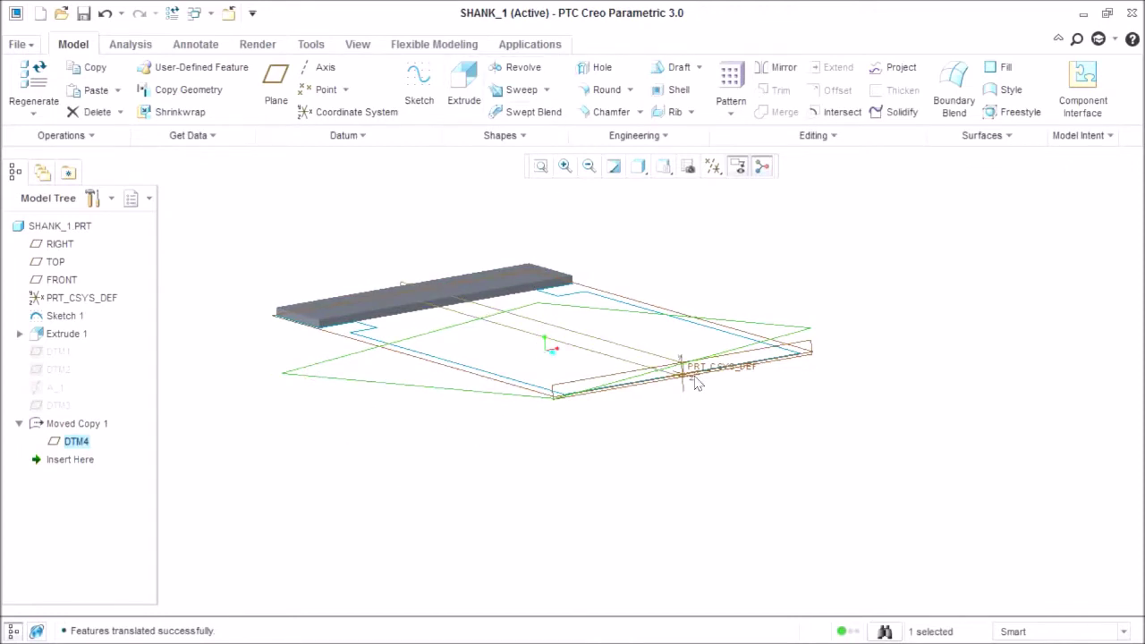
pyautogui.click(458, 89)
pyautogui.click(24, 111)
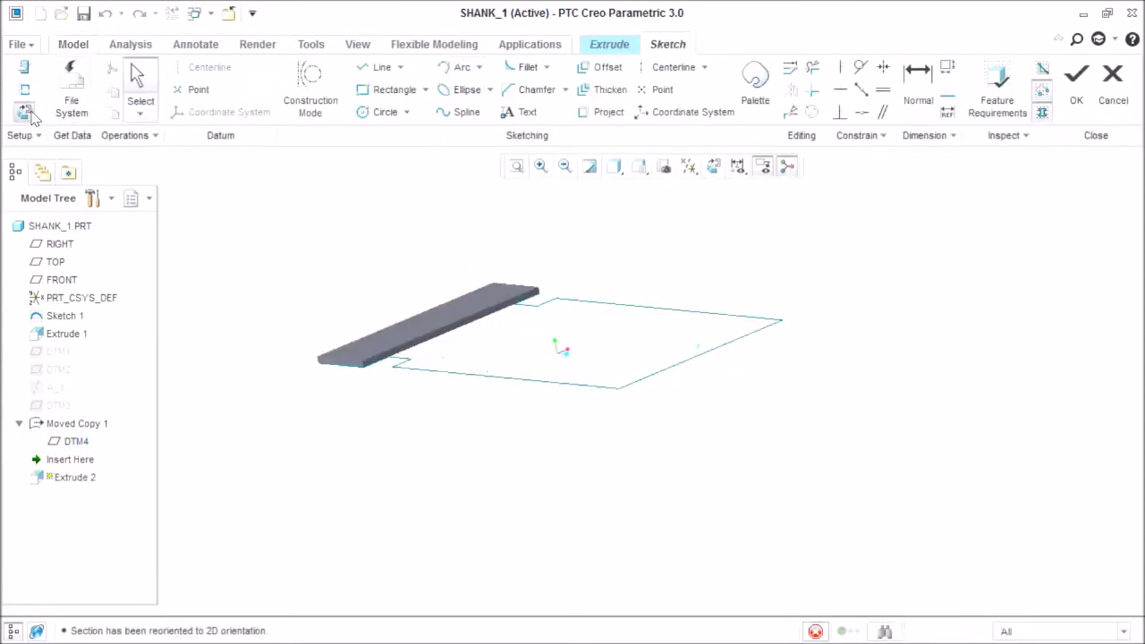
pyautogui.scroll(3, 623, 422)
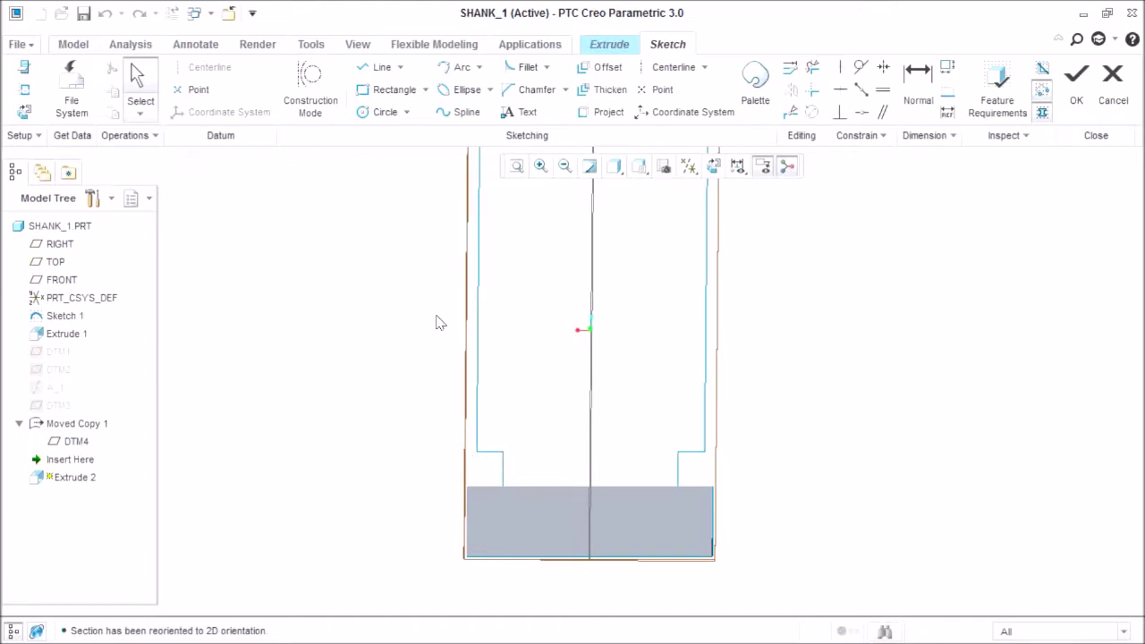
pyautogui.scroll(-3, 450, 366)
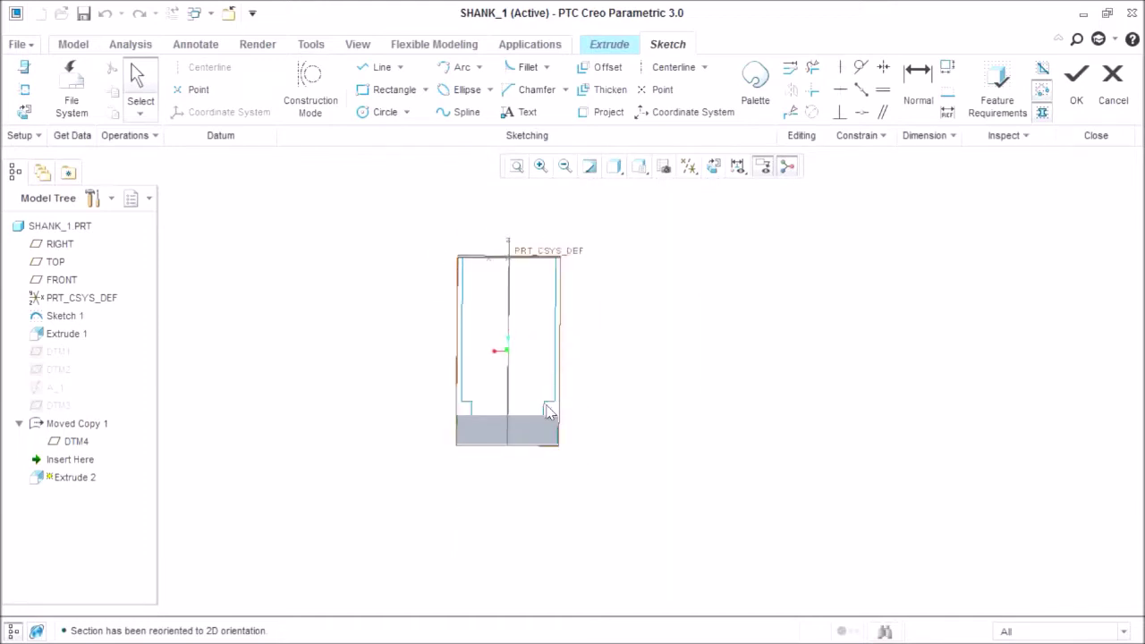
pyautogui.scroll(4, 549, 412)
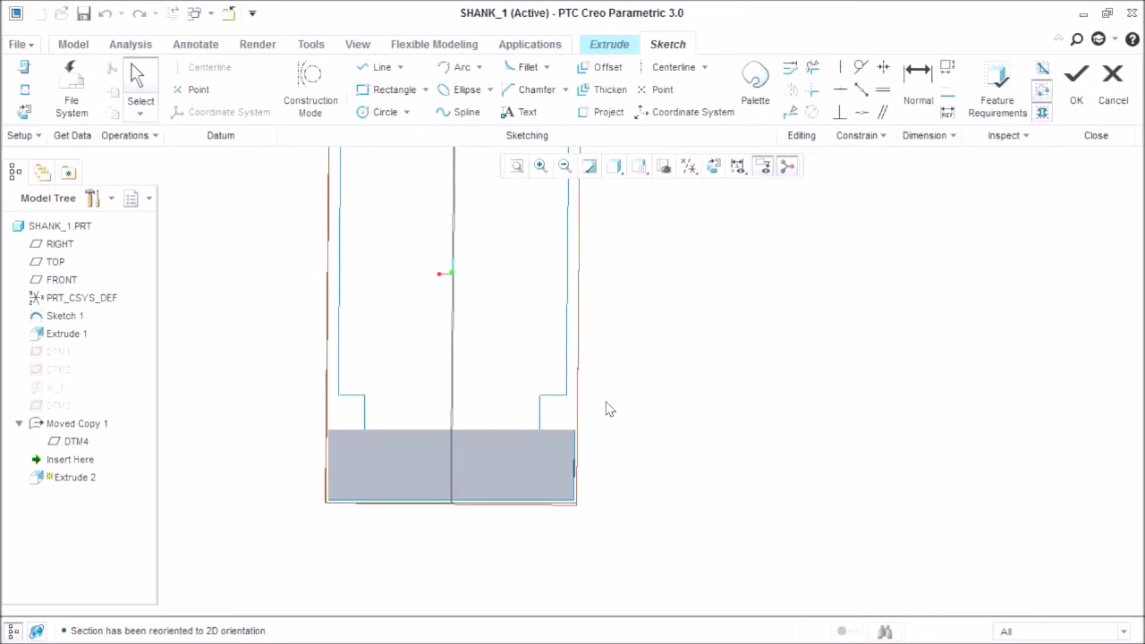
pyautogui.scroll(3, 435, 433)
pyautogui.scroll(-2, 411, 423)
pyautogui.scroll(1, 407, 422)
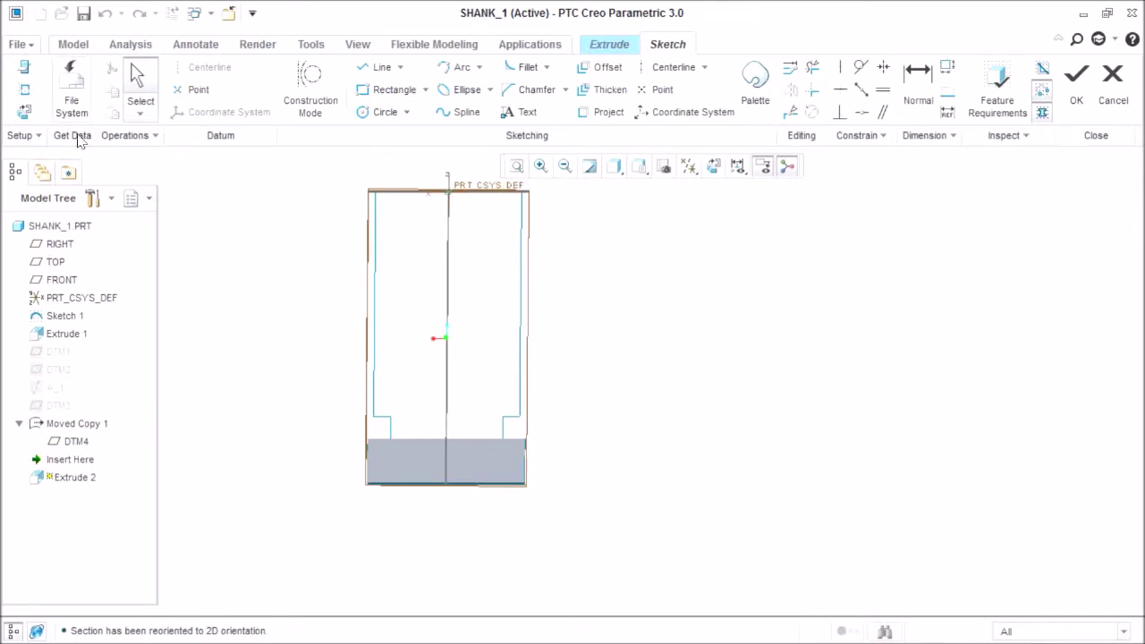
# - Add the extruded head's inner edge as a sketch reference and place a vertical centerline through the coordinate system origin
pyautogui.click(22, 96)
pyautogui.click(426, 437)
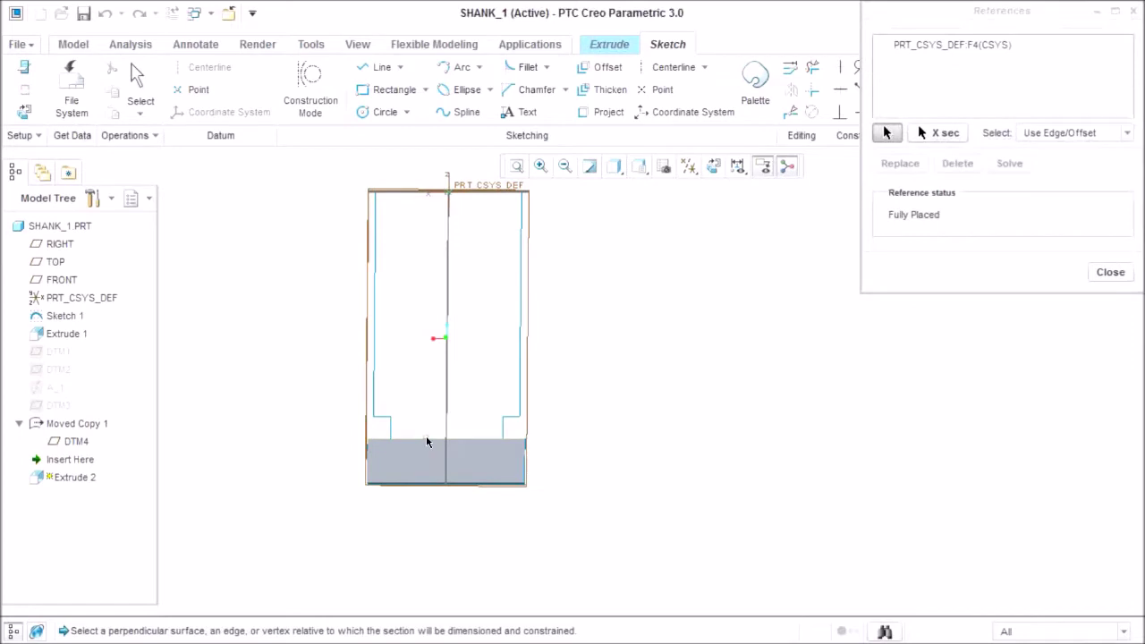
pyautogui.scroll(3, 457, 244)
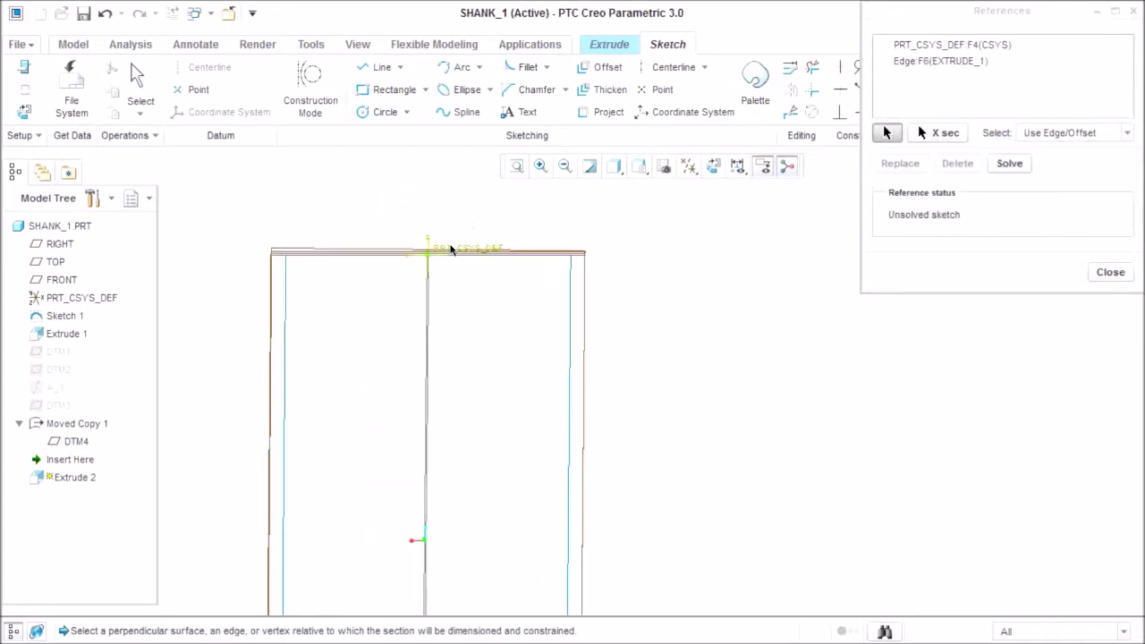
pyautogui.middleClick(470, 223)
pyautogui.middleClick(473, 227)
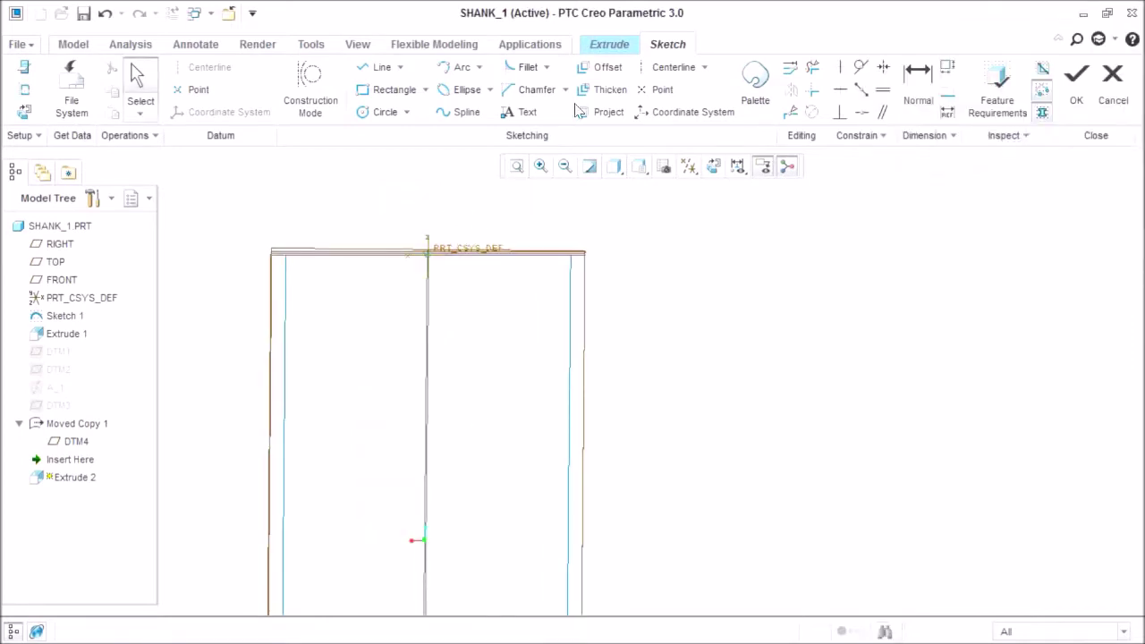
pyautogui.click(640, 69)
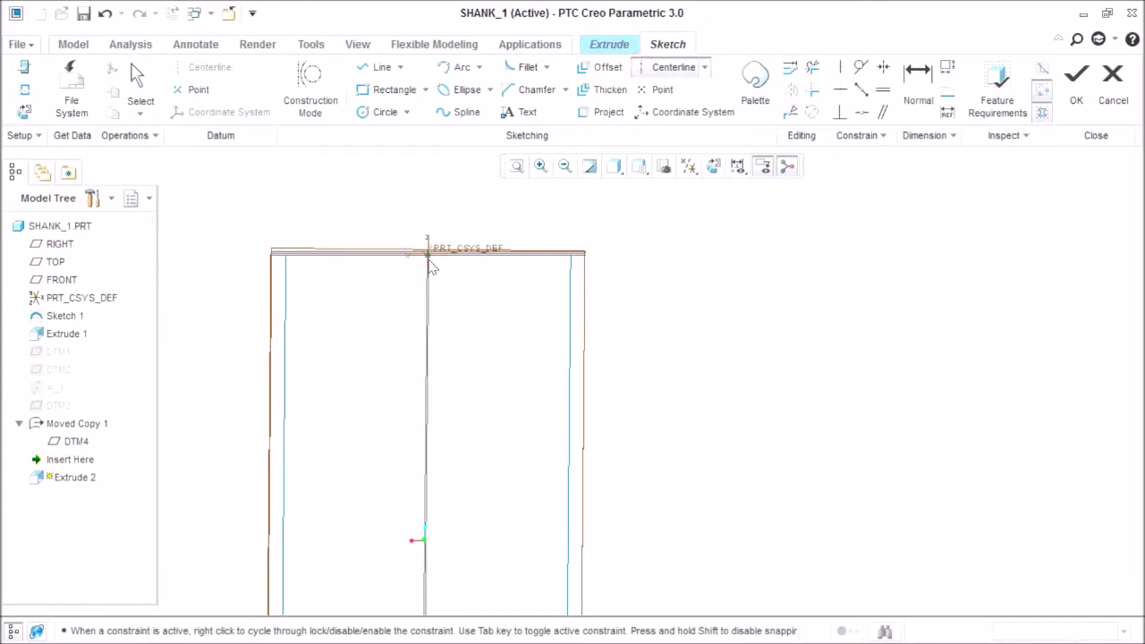
pyautogui.scroll(-4, 402, 260)
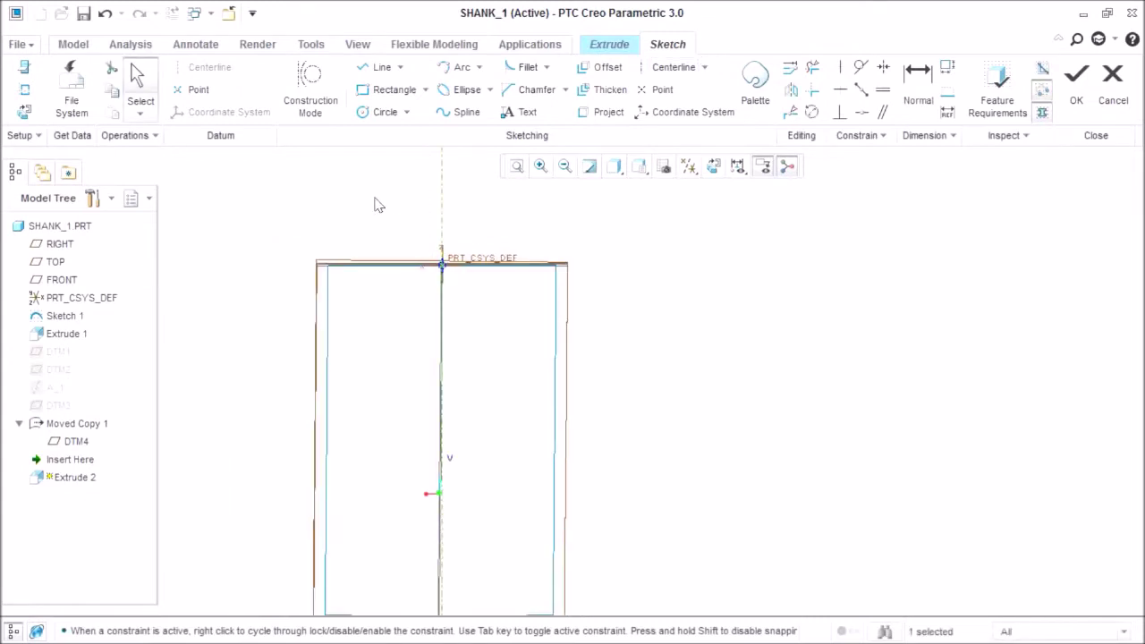
# - Sketch a closed rectangle of lines around the long body of the profile, symmetric about the centerline and stopping short of the head
pyautogui.click(377, 68)
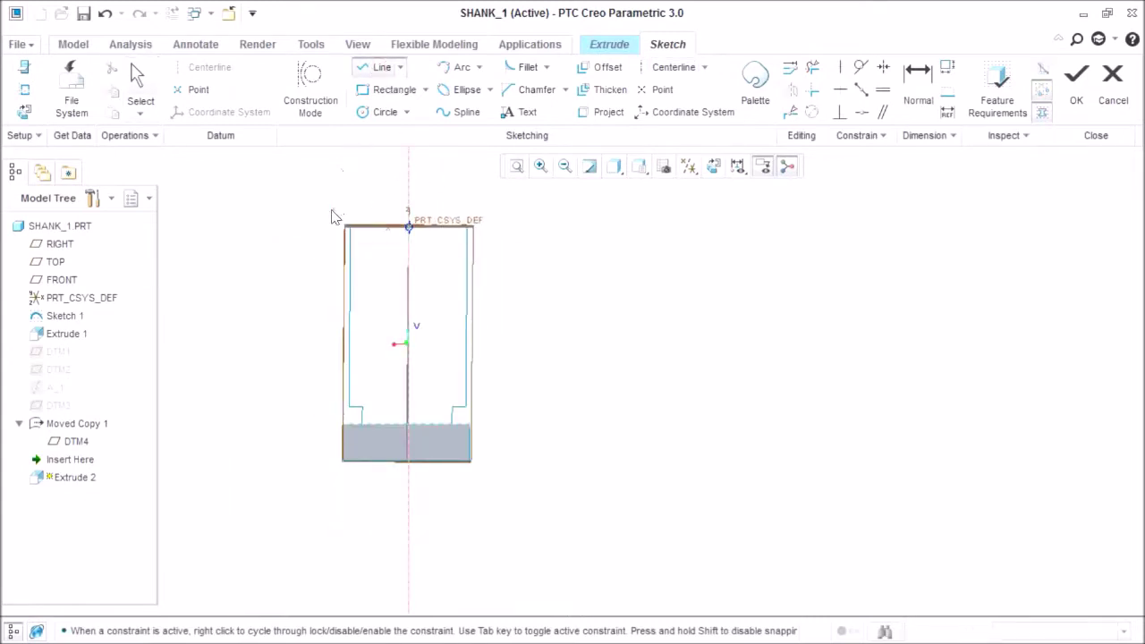
pyautogui.click(495, 220)
pyautogui.scroll(3, 490, 407)
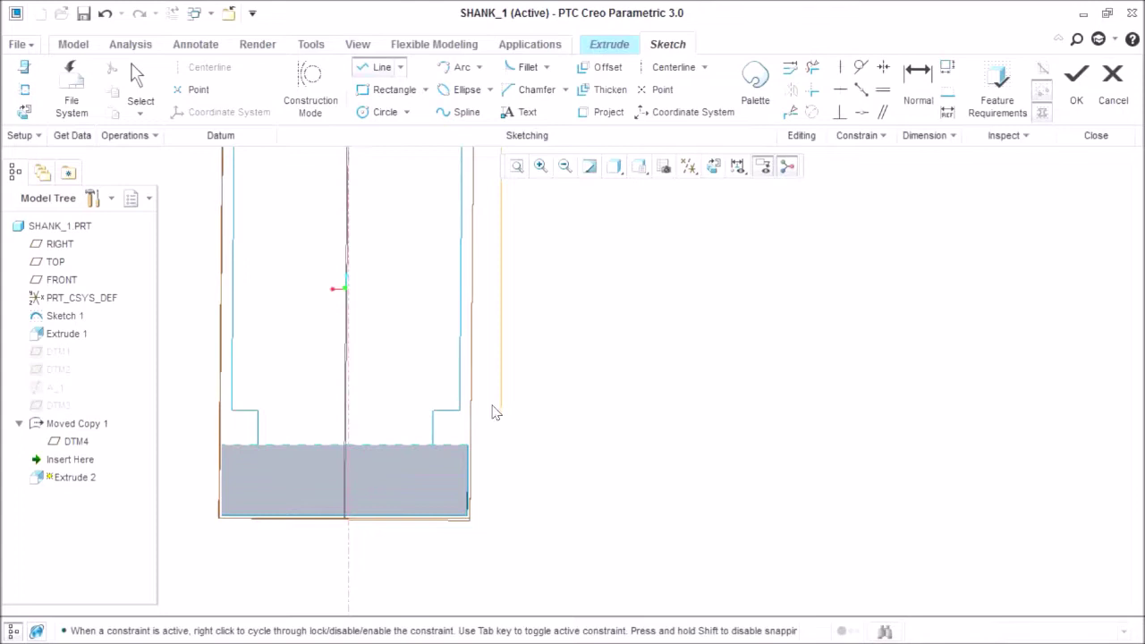
pyautogui.scroll(-4, 494, 422)
pyautogui.scroll(1, 494, 422)
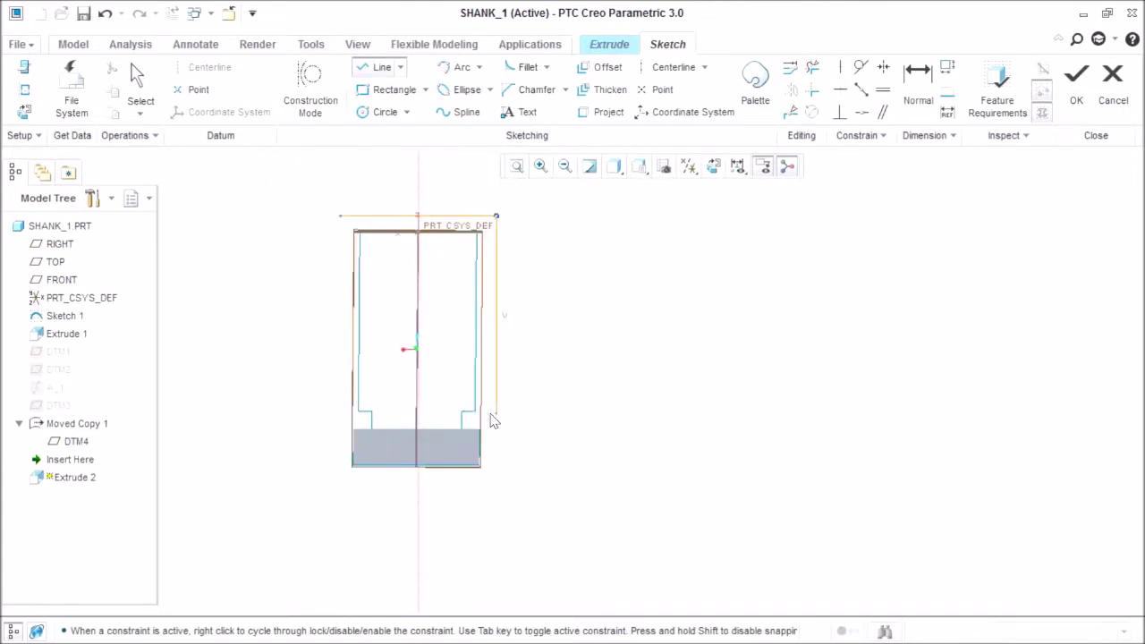
pyautogui.click(495, 419)
pyautogui.click(341, 417)
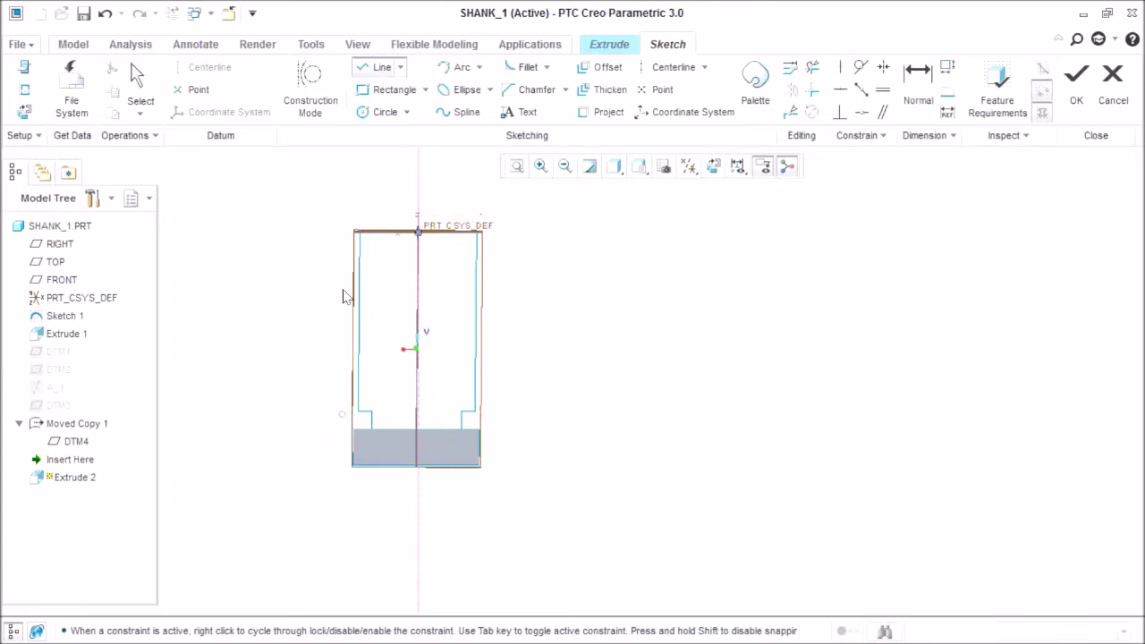
pyautogui.click(341, 217)
pyautogui.scroll(5, 417, 273)
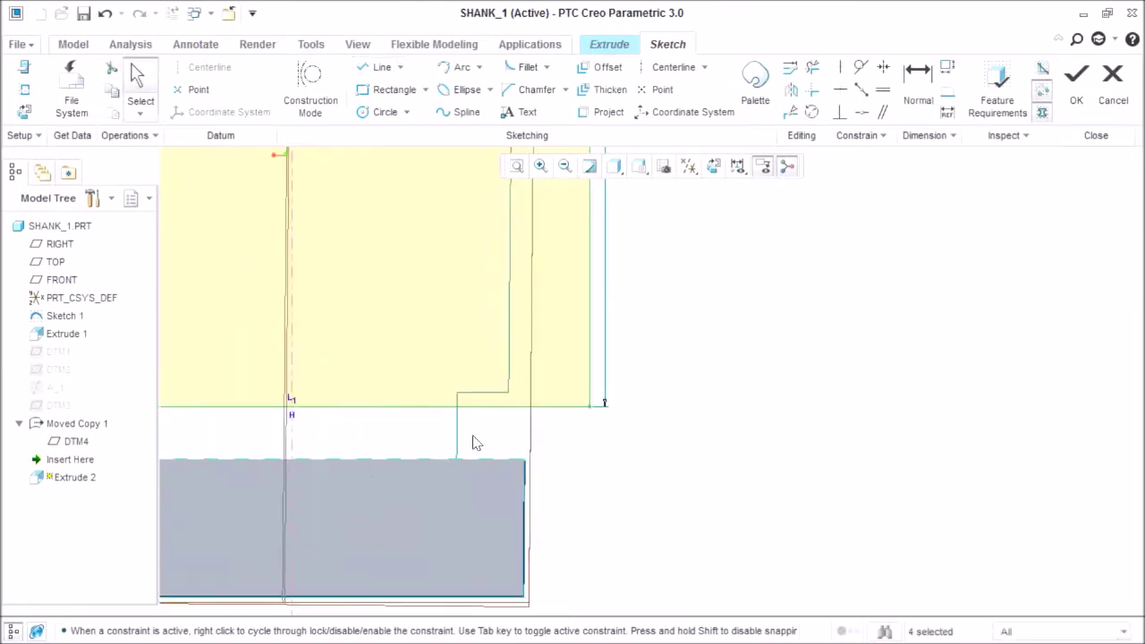
# - Dimension the gap between the rectangle's lower edge and the head's inner edge and set it to 9.5 mm
pyautogui.click(922, 89)
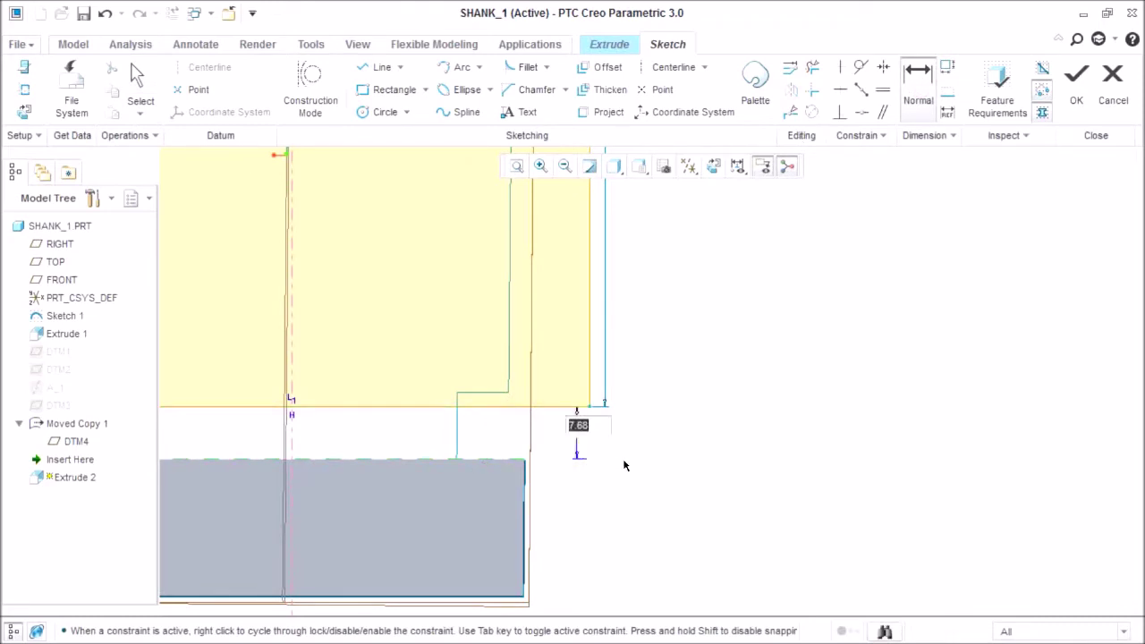
pyautogui.scroll(-2, 624, 465)
pyautogui.write('9.5')
pyautogui.press('Return')
pyautogui.scroll(2, 621, 474)
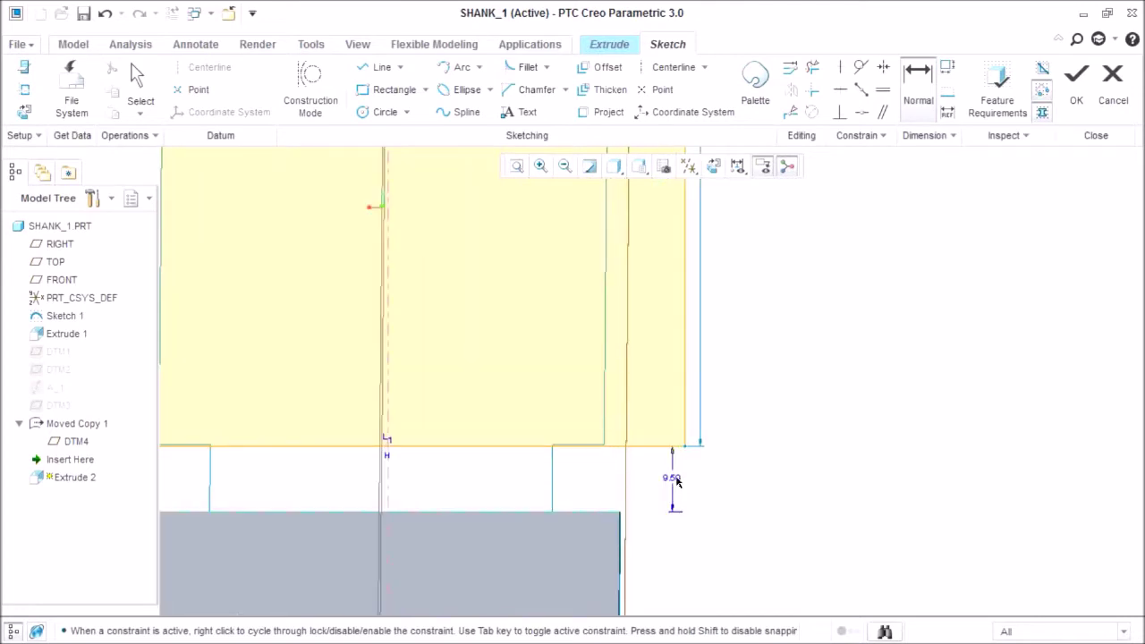
pyautogui.scroll(-5, 585, 503)
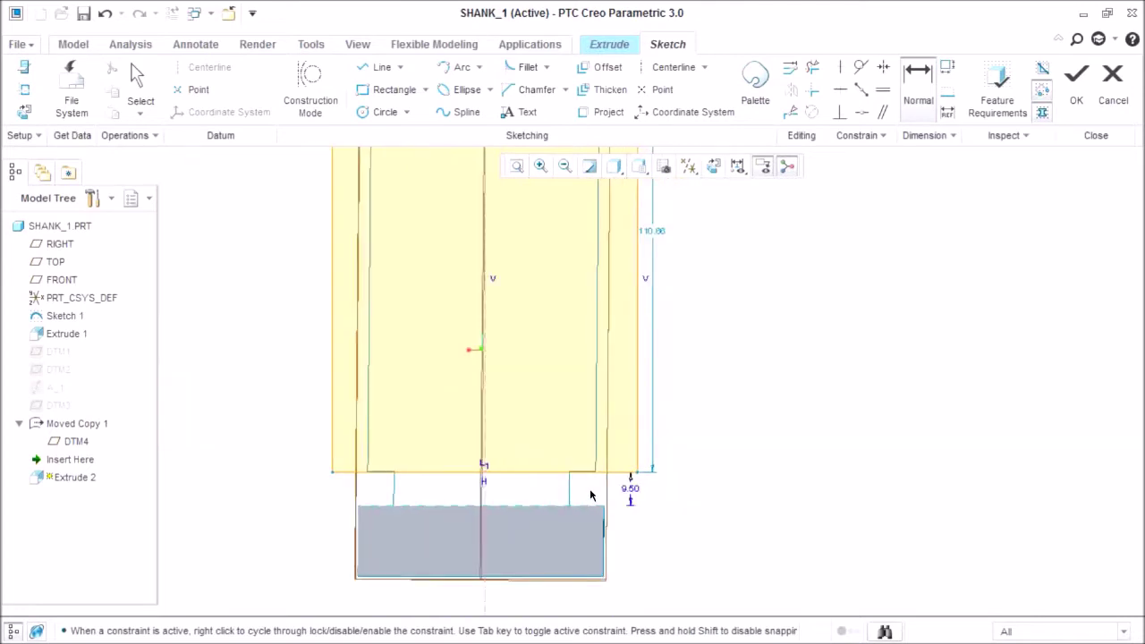
# - Set the rectangle's height to 110 mm and its width to 85 mm, and finish the sketch
pyautogui.doubleClick(633, 377)
pyautogui.write('110')
pyautogui.press('Return')
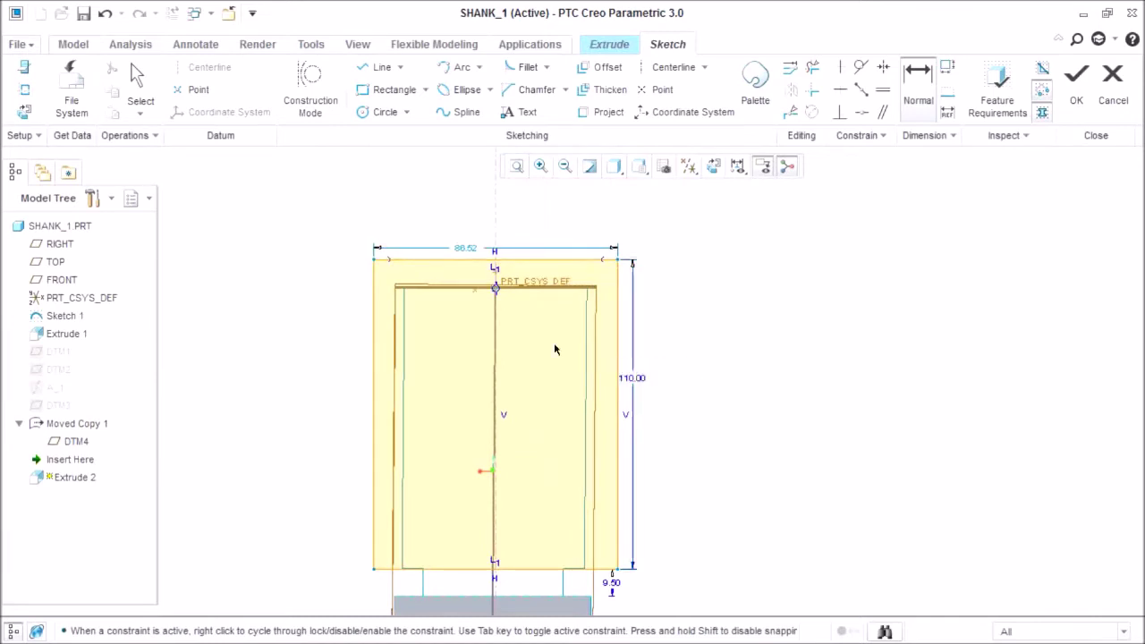
pyautogui.doubleClick(463, 249)
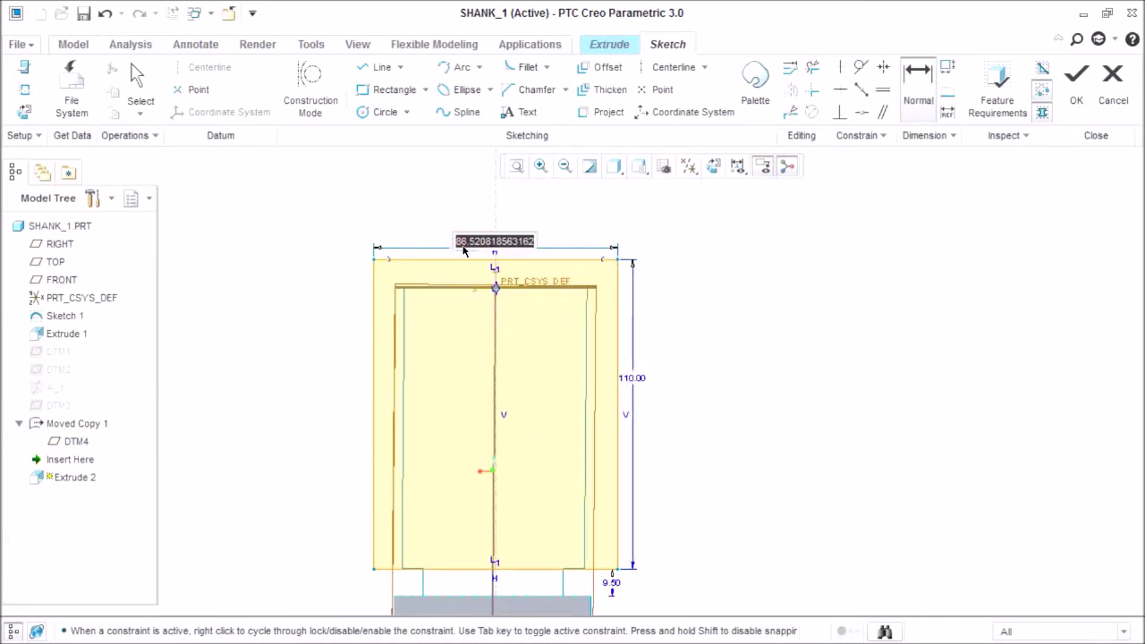
pyautogui.write('85')
pyautogui.press('Return')
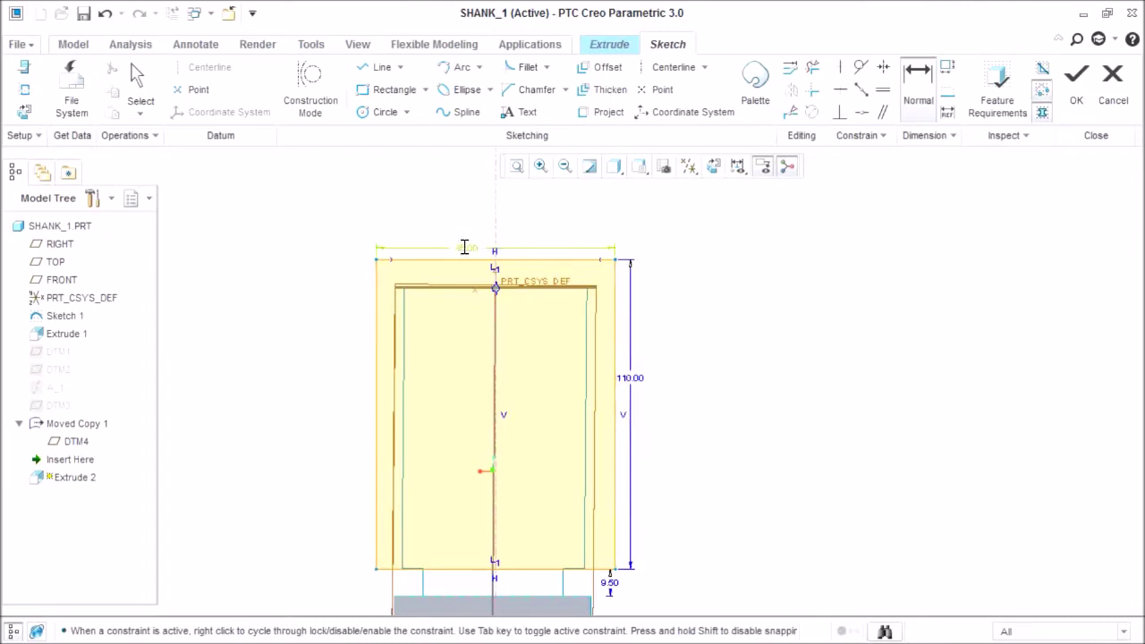
pyautogui.click(1079, 85)
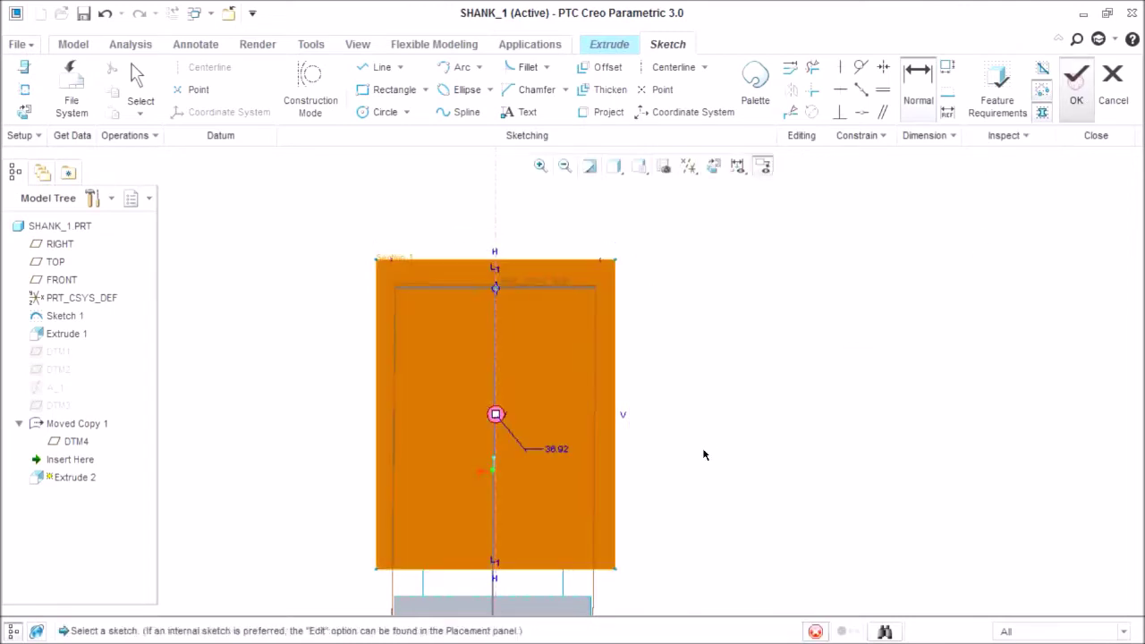
# - Set the extrusion depth of the rectangular body to 2 mm and complete the extrude
pyautogui.moveTo(595, 500); pyautogui.dragTo(516, 495, button='middle')
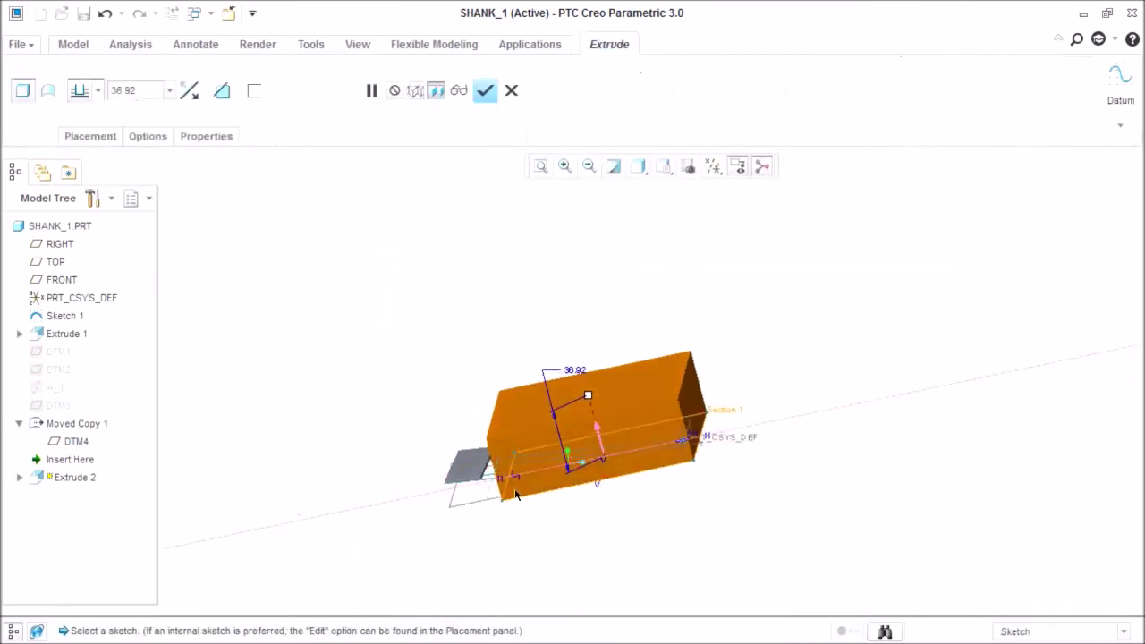
pyautogui.scroll(-5, 502, 485)
pyautogui.moveTo(548, 429); pyautogui.dragTo(312, 306, button='middle')
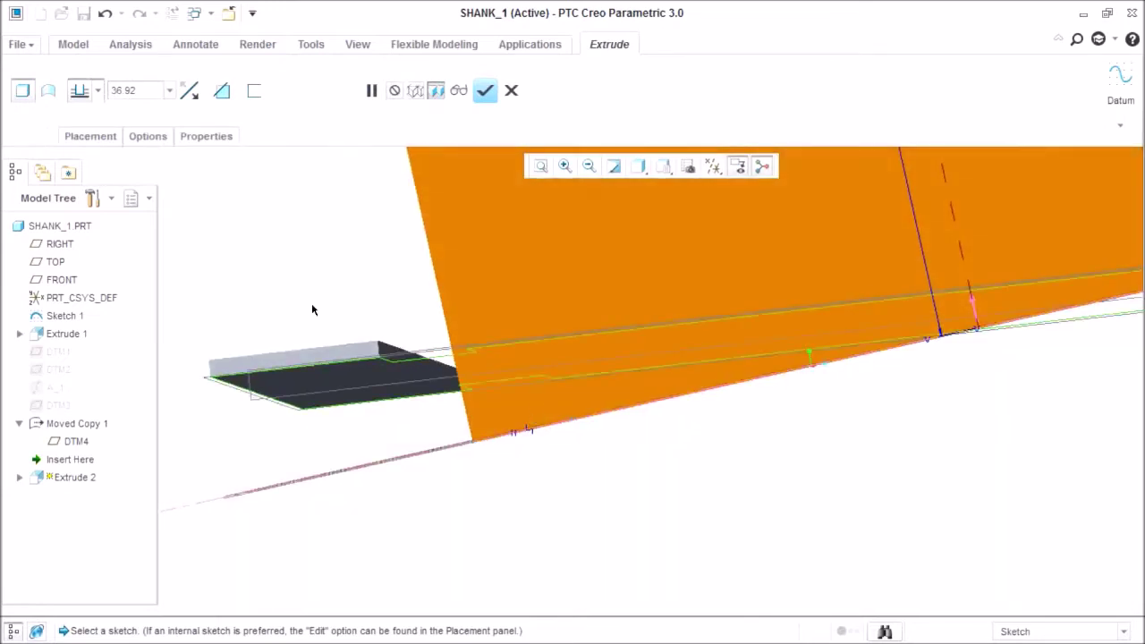
pyautogui.doubleClick(136, 93)
pyautogui.write('2')
pyautogui.press('Return')
pyautogui.moveTo(501, 458); pyautogui.dragTo(563, 409, button='middle')
pyautogui.middleClick(500, 471)
pyautogui.click(476, 483)
pyautogui.keyDown('ctrl'); pyautogui.moveTo(473, 417); pyautogui.dragTo(518, 514, button='middle'); pyautogui.keyUp('ctrl')
pyautogui.moveTo(488, 424); pyautogui.dragTo(700, 353, button='middle')
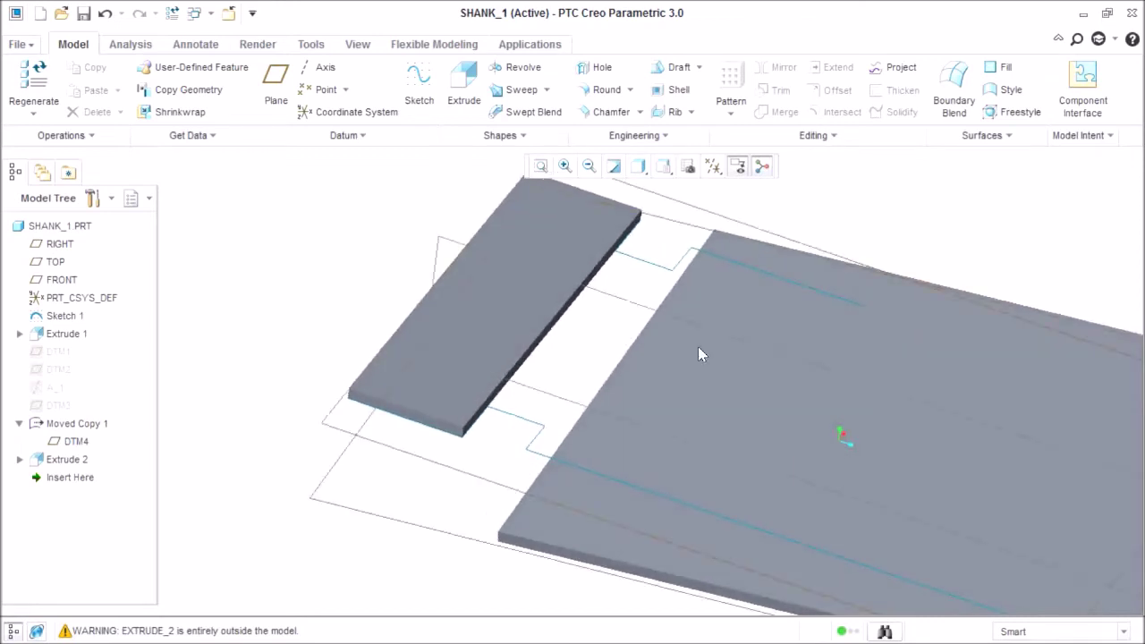
# - Create a boundary blend surface between the facing upper edges of the angled body and the head
pyautogui.click(952, 115)
pyautogui.moveTo(654, 397); pyautogui.dragTo(465, 385, button='middle')
pyautogui.click(614, 399)
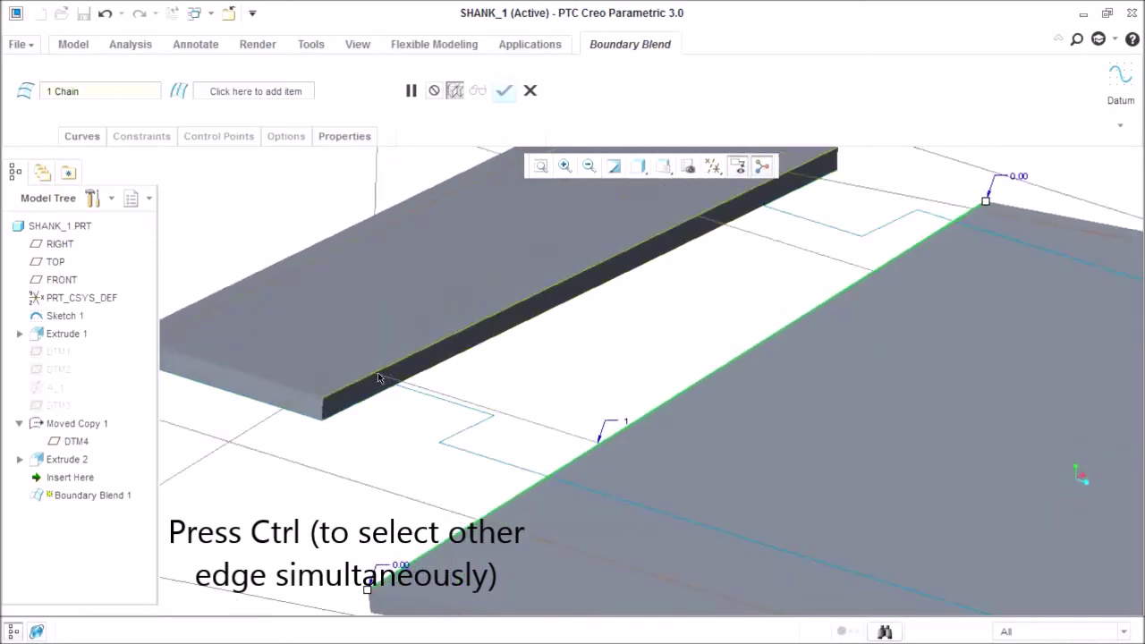
pyautogui.keyDown('ctrl'); pyautogui.click(379, 375); pyautogui.keyUp('ctrl')
pyautogui.middleClick(343, 459)
pyautogui.scroll(3, 344, 458)
pyautogui.moveTo(604, 413); pyautogui.dragTo(536, 452, button='middle')
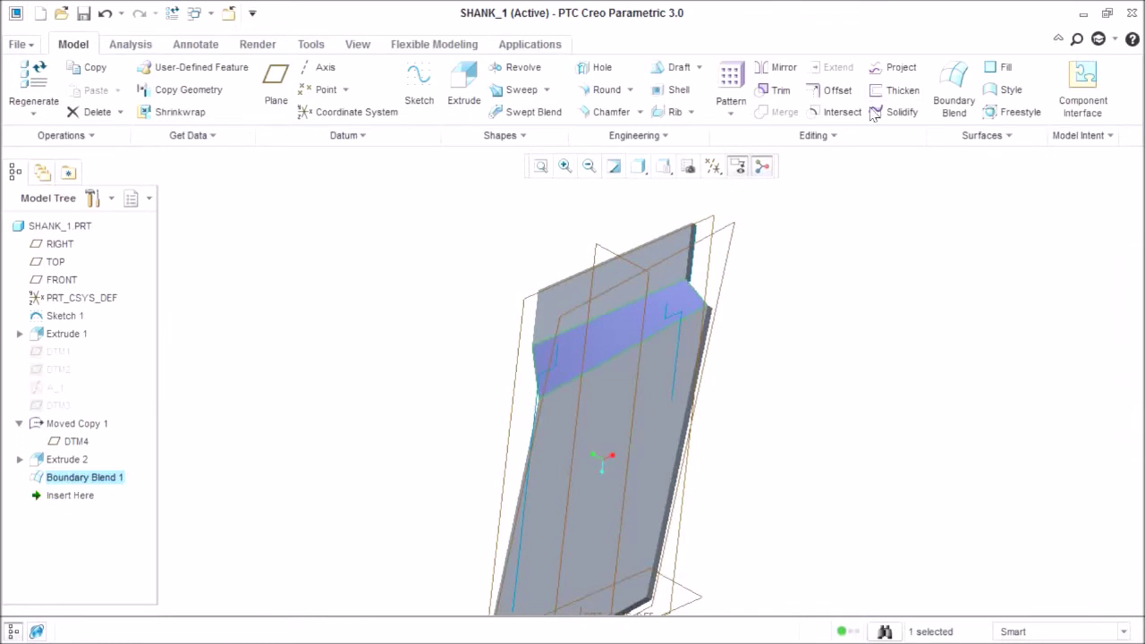
# - Create a boundary blend surface between the facing underside edges of the body and the head
pyautogui.click(945, 85)
pyautogui.scroll(-6, 603, 459)
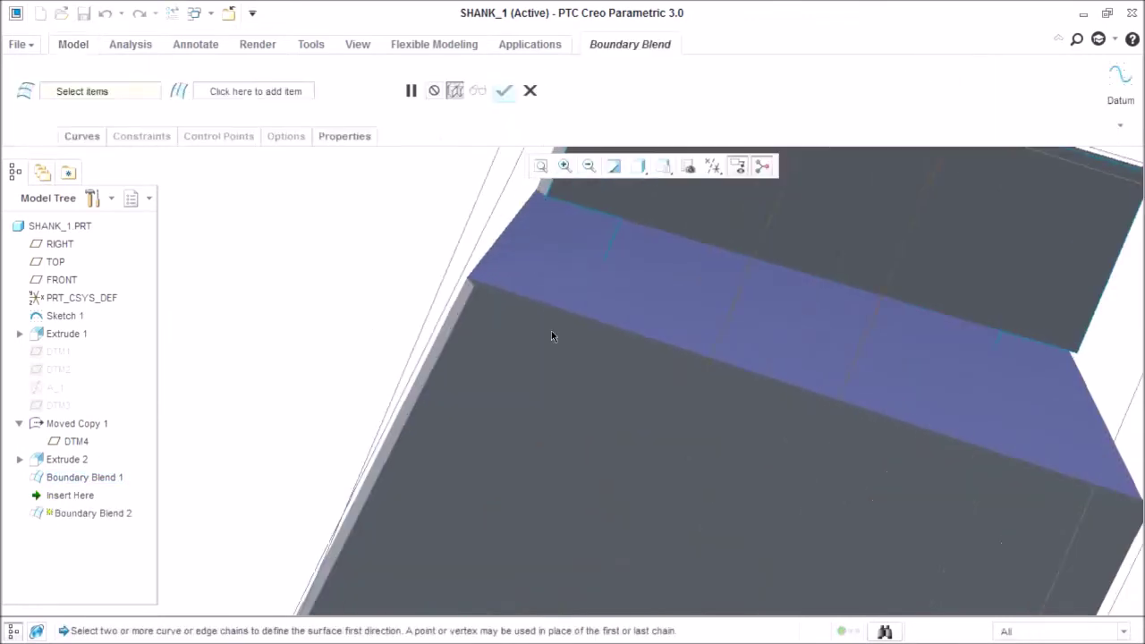
pyautogui.moveTo(552, 336)
pyautogui.mouseDown(button='middle')
pyautogui.moveTo(517, 295)
pyautogui.moveTo(529, 370)
pyautogui.moveTo(545, 345)
pyautogui.mouseUp(button='middle')
pyautogui.click(515, 287)
pyautogui.scroll(-5, 633, 258)
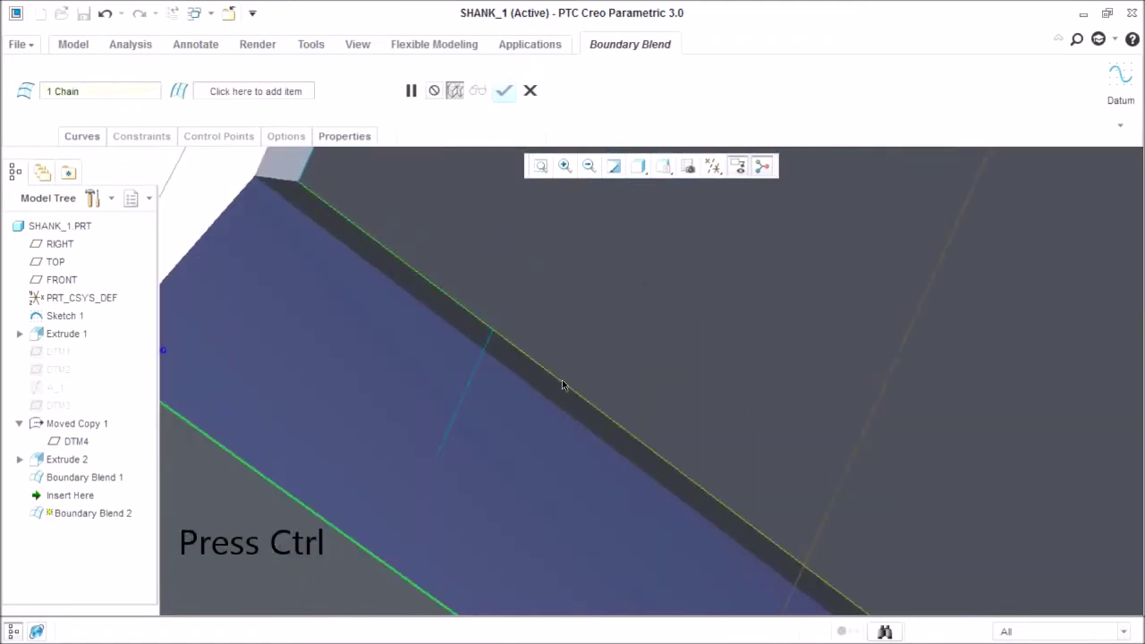
pyautogui.keyDown('ctrl'); pyautogui.click(562, 385); pyautogui.keyUp('ctrl')
pyautogui.scroll(5, 564, 383)
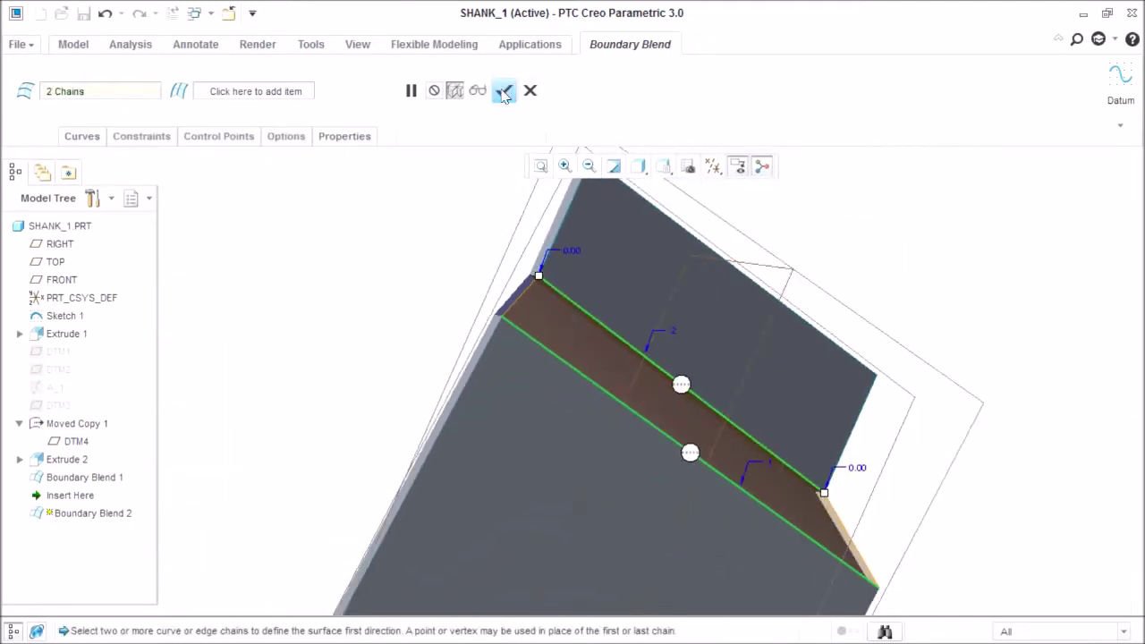
pyautogui.click(503, 91)
pyautogui.moveTo(555, 295); pyautogui.dragTo(619, 298, button='middle')
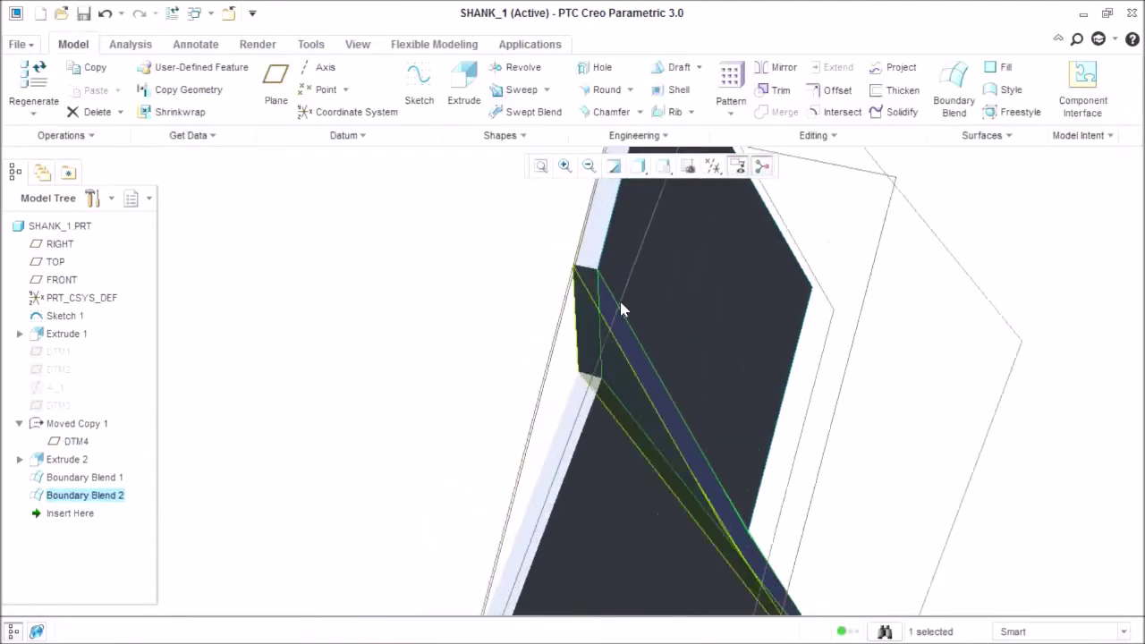
# - Close one side of the gap with a boundary blend between the side edges of the two blend surfaces
pyautogui.click(961, 79)
pyautogui.scroll(-4, 605, 274)
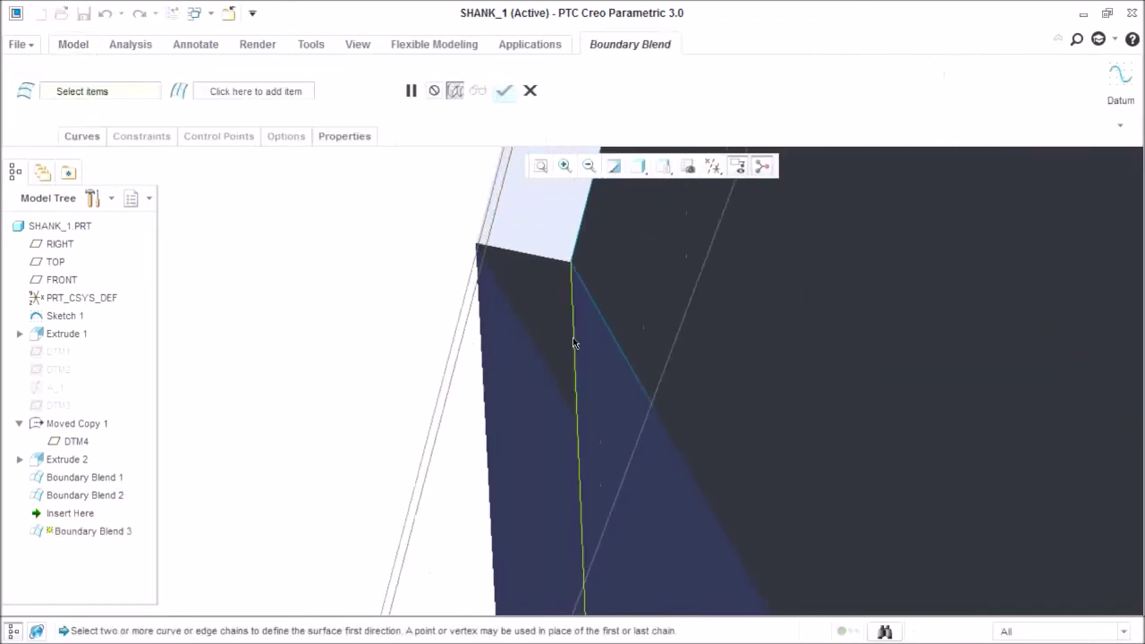
pyautogui.click(575, 342)
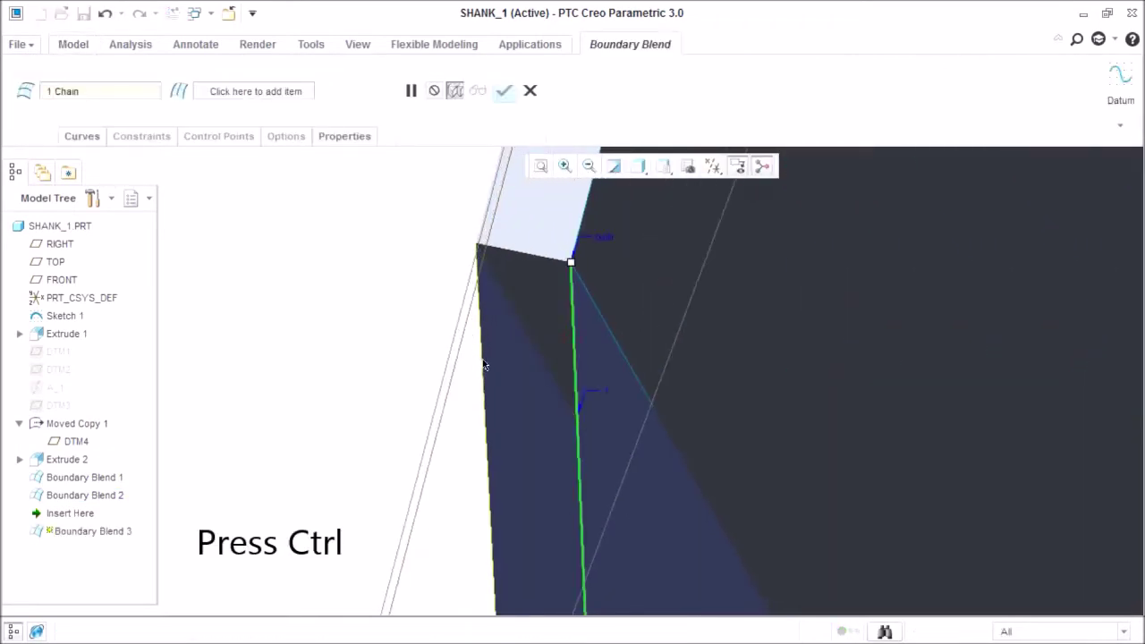
pyautogui.keyDown('ctrl'); pyautogui.click(483, 364); pyautogui.keyUp('ctrl')
pyautogui.scroll(4, 488, 361)
pyautogui.middleClick(376, 324)
pyautogui.scroll(5, 445, 391)
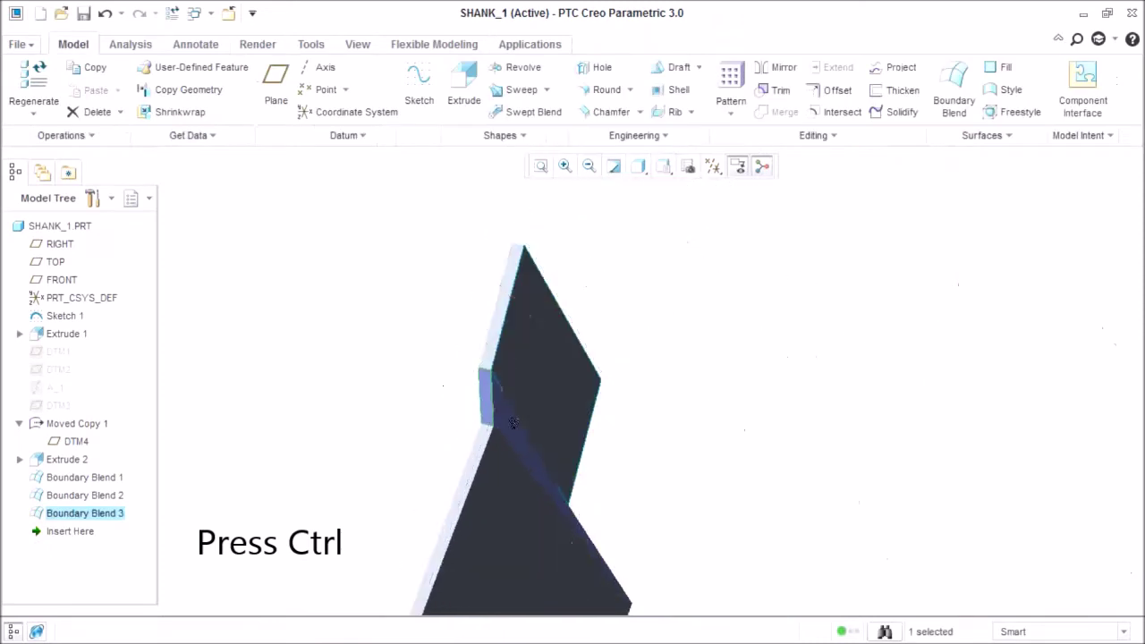
# - Close the opposite side of the gap with a boundary blend between the remaining side edges of the blend surfaces
pyautogui.moveTo(513, 423); pyautogui.dragTo(590, 420, button='middle')
pyautogui.scroll(2, 442, 409)
pyautogui.scroll(-4, 612, 448)
pyautogui.click(953, 89)
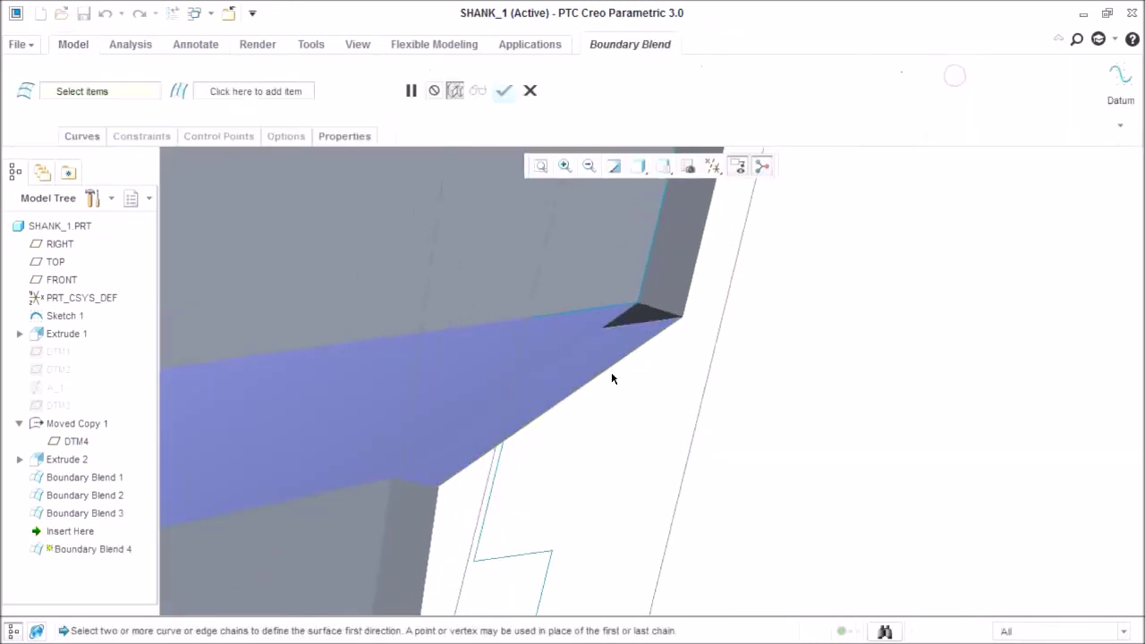
pyautogui.click(610, 366)
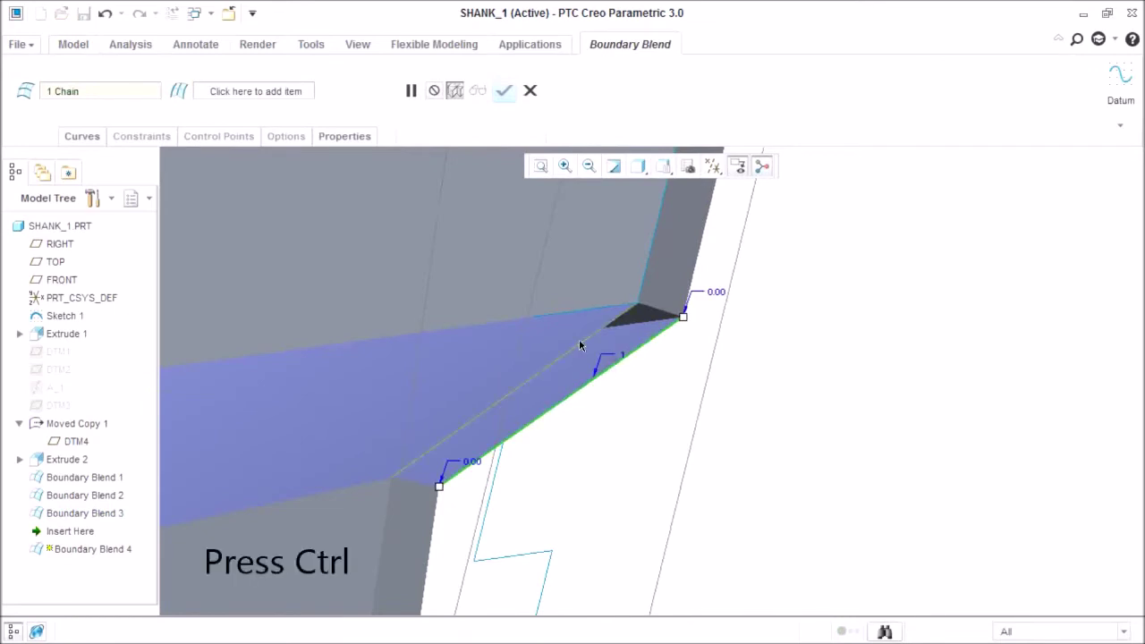
pyautogui.keyDown('ctrl'); pyautogui.click(579, 338); pyautogui.keyUp('ctrl')
pyautogui.middleClick(775, 350)
pyautogui.moveTo(675, 402); pyautogui.dragTo(805, 420, button='middle')
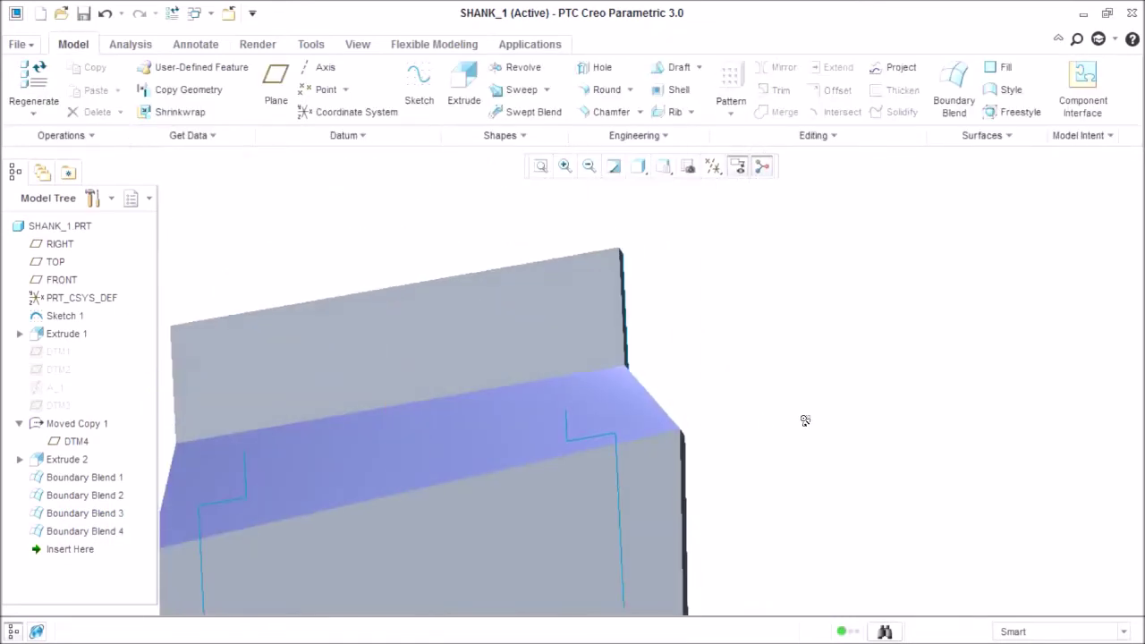
# - Start a merge with the first boundary blend and its adjacent side surface, Boundary Blend 3
pyautogui.click(630, 414)
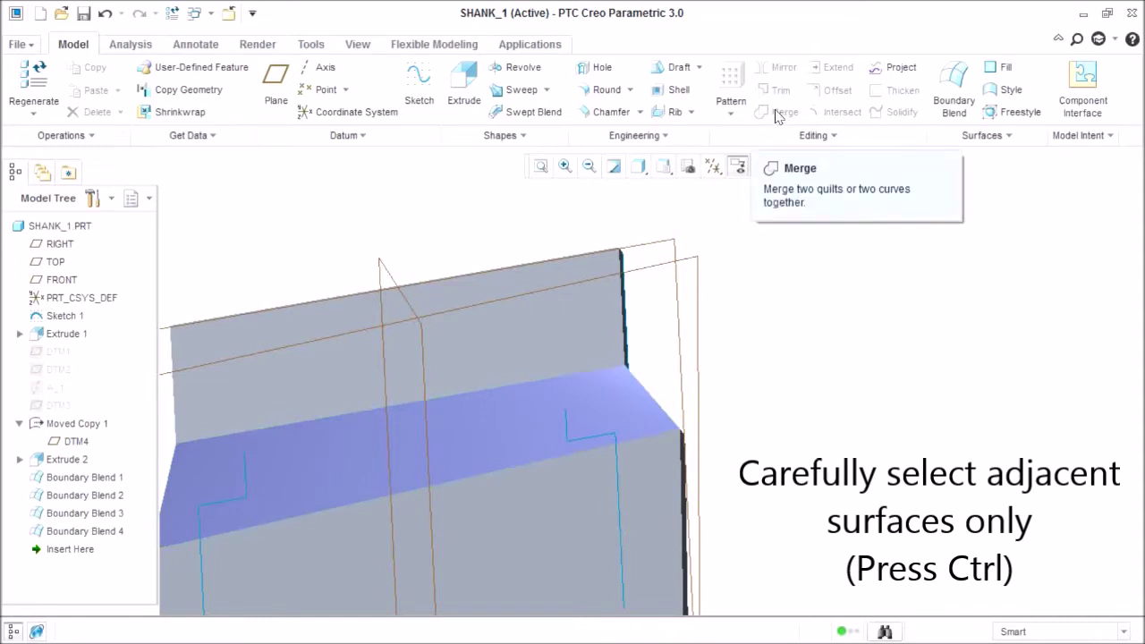
pyautogui.moveTo(762, 363); pyautogui.dragTo(501, 384, button='middle')
pyautogui.click(625, 405)
pyautogui.scroll(4, 465, 370)
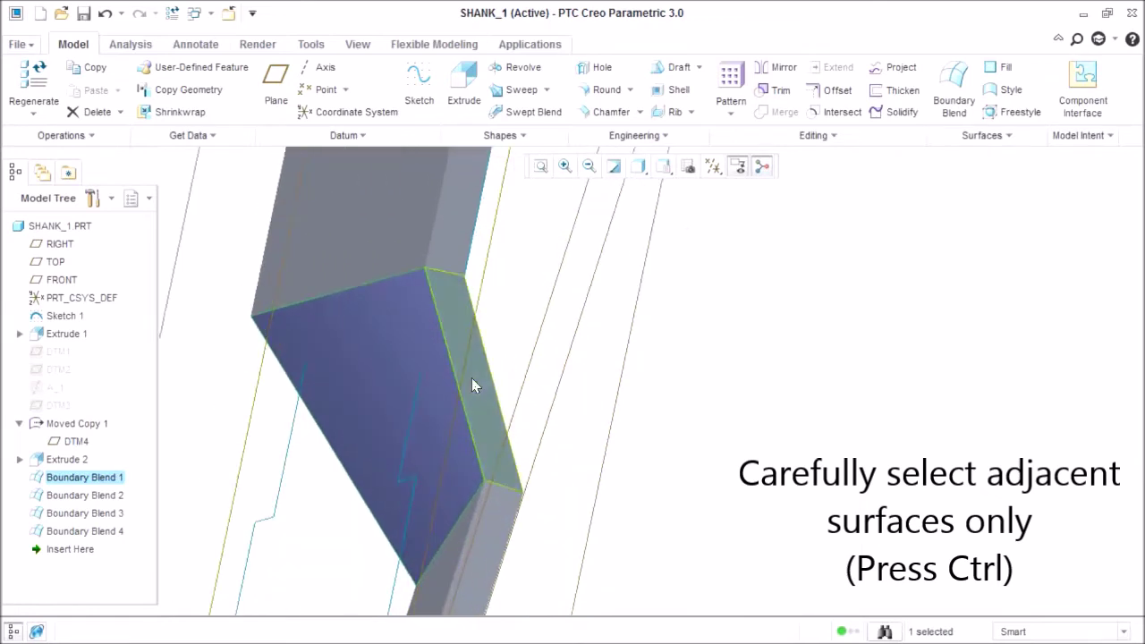
pyautogui.keyDown('ctrl'); pyautogui.click(473, 378); pyautogui.keyUp('ctrl')
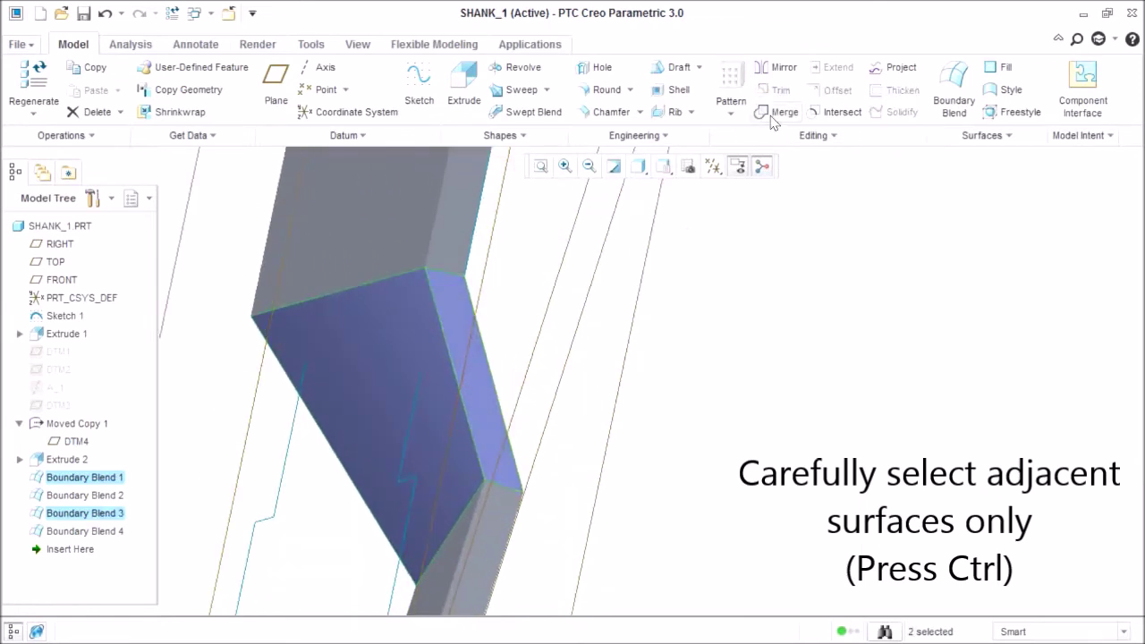
pyautogui.click(775, 113)
# - Add the remaining two adjacent blend surfaces to the merge and complete it as one closed quilt
pyautogui.moveTo(542, 326); pyautogui.dragTo(421, 352, button='middle')
pyautogui.keyDown('ctrl'); pyautogui.click(439, 364); pyautogui.keyUp('ctrl')
pyautogui.scroll(3, 385, 407)
pyautogui.keyDown('ctrl'); pyautogui.click(429, 344); pyautogui.keyUp('ctrl')
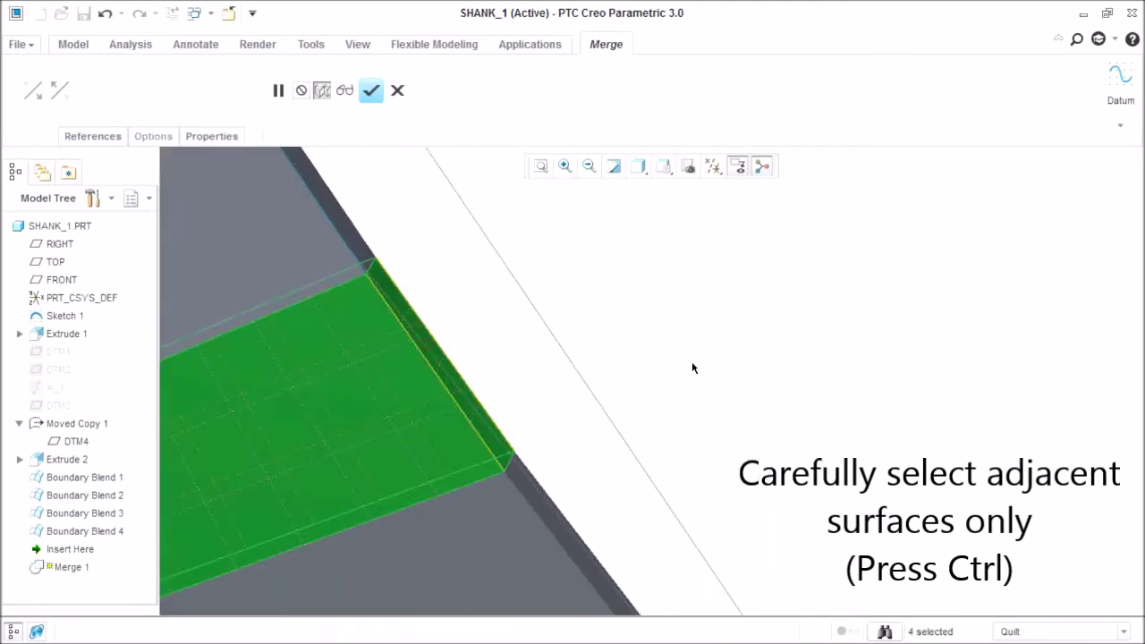
pyautogui.scroll(-3, 707, 368)
pyautogui.scroll(3, 716, 375)
pyautogui.moveTo(706, 374); pyautogui.dragTo(474, 407, button='middle')
pyautogui.scroll(-3, 451, 404)
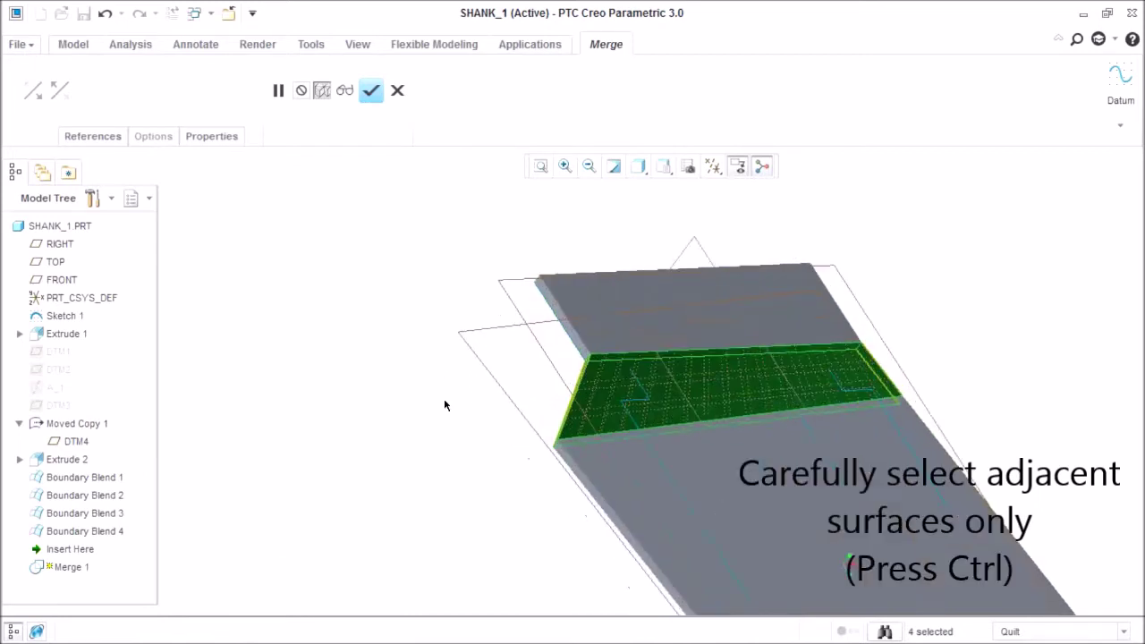
pyautogui.middleClick(448, 379)
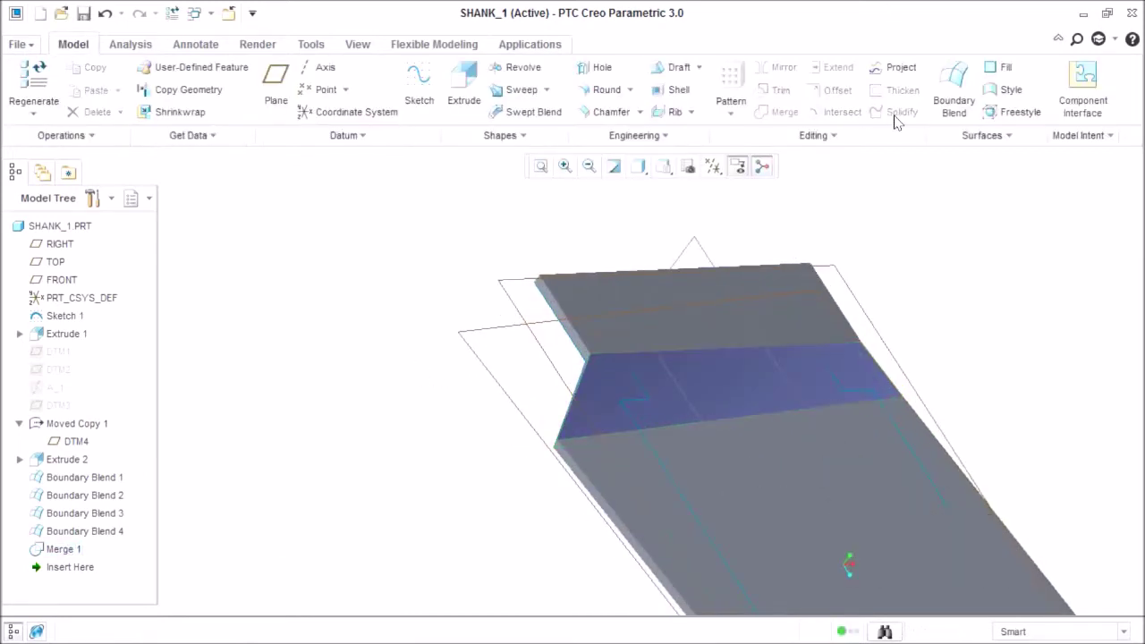
# - Solidify the merged quilt to fill the transition between the head and the body
pyautogui.click(66, 550)
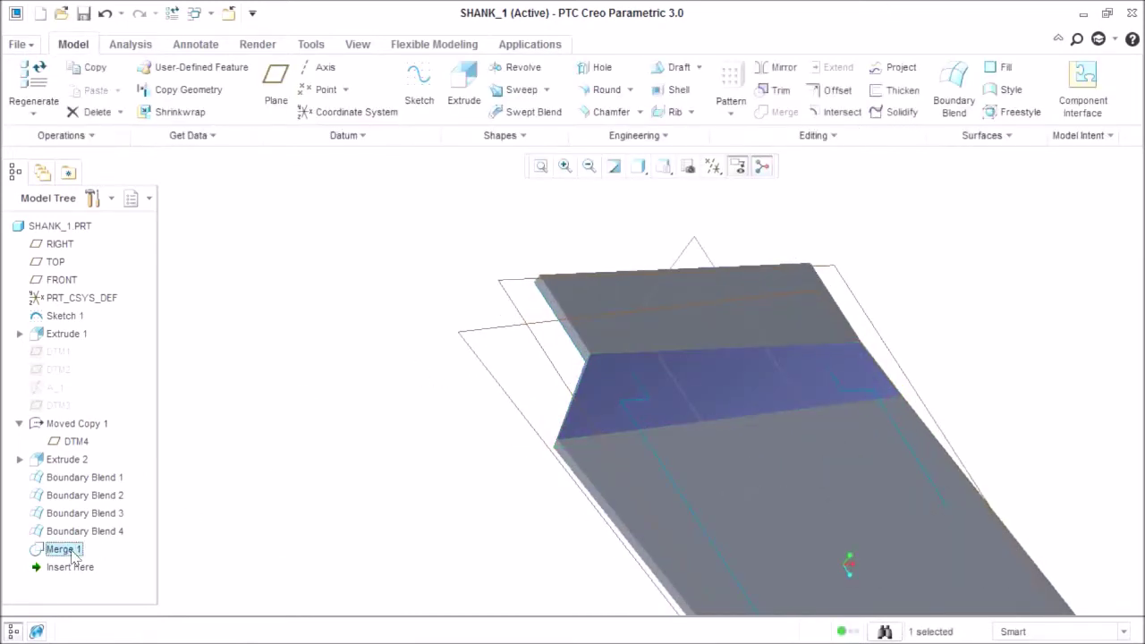
pyautogui.click(900, 114)
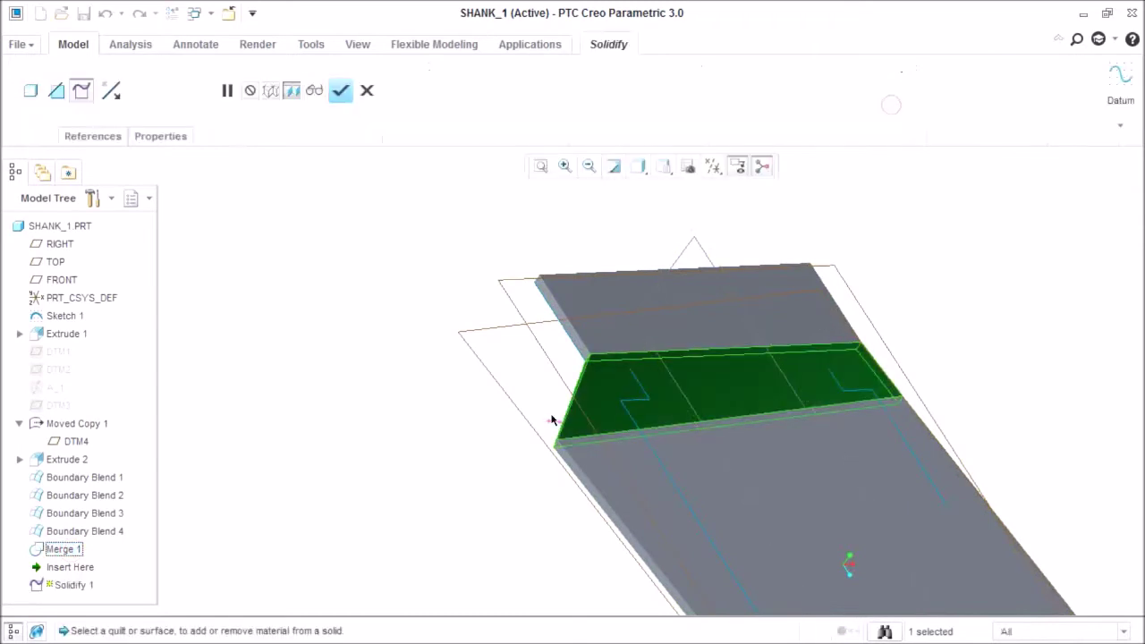
pyautogui.middleClick(353, 400)
# - Hide the four surfaces Boundary Blend 1 through Boundary Blend 4
pyautogui.scroll(3, 387, 406)
pyautogui.moveTo(387, 406)
pyautogui.mouseDown(button='middle')
pyautogui.moveTo(453, 421)
pyautogui.moveTo(377, 425)
pyautogui.mouseUp(button='middle')
pyautogui.click(93, 533)
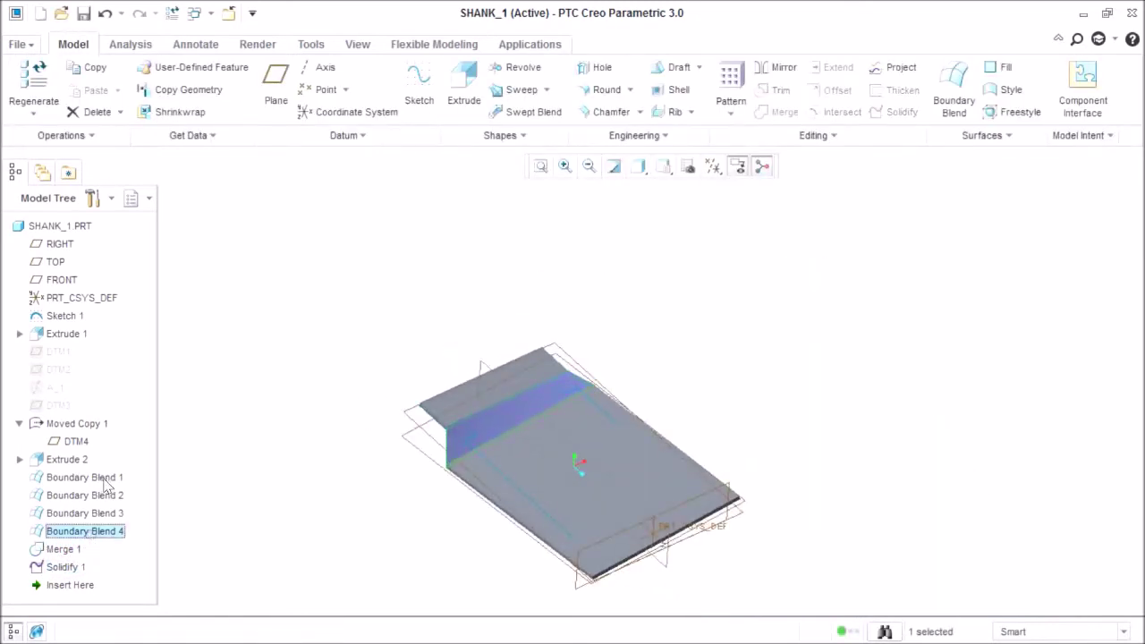
pyautogui.keyDown('shift'); pyautogui.click(85, 476); pyautogui.keyUp('shift')
pyautogui.rightClick(85, 477)
pyautogui.click(150, 414)
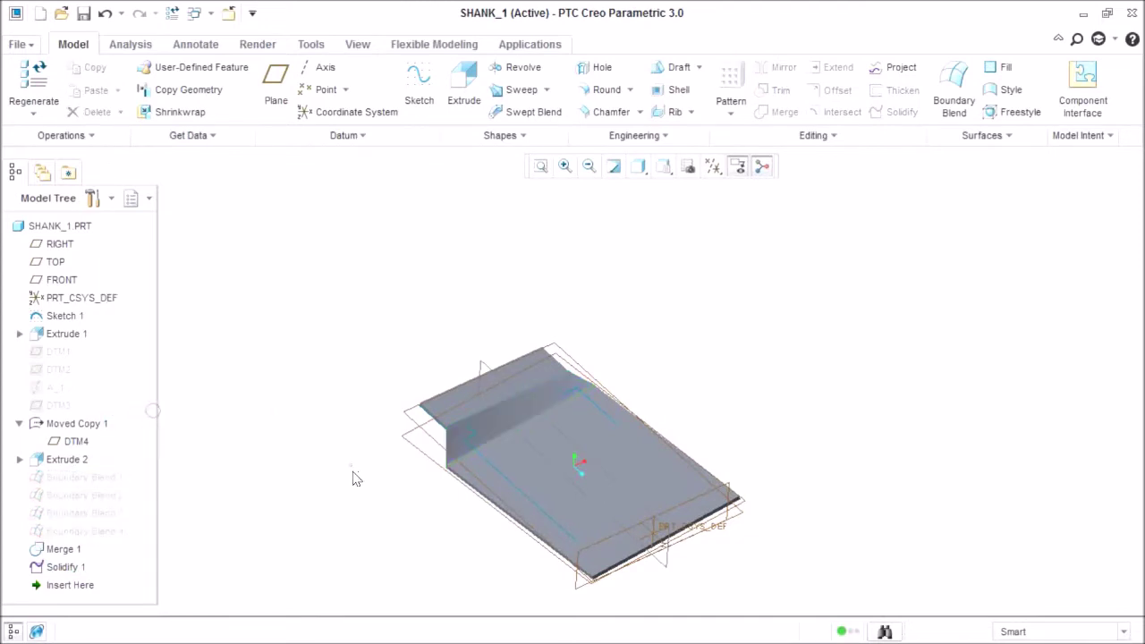
# - Start a new Extrude with its sketch on the TOP datum plane
pyautogui.scroll(-5, 486, 455)
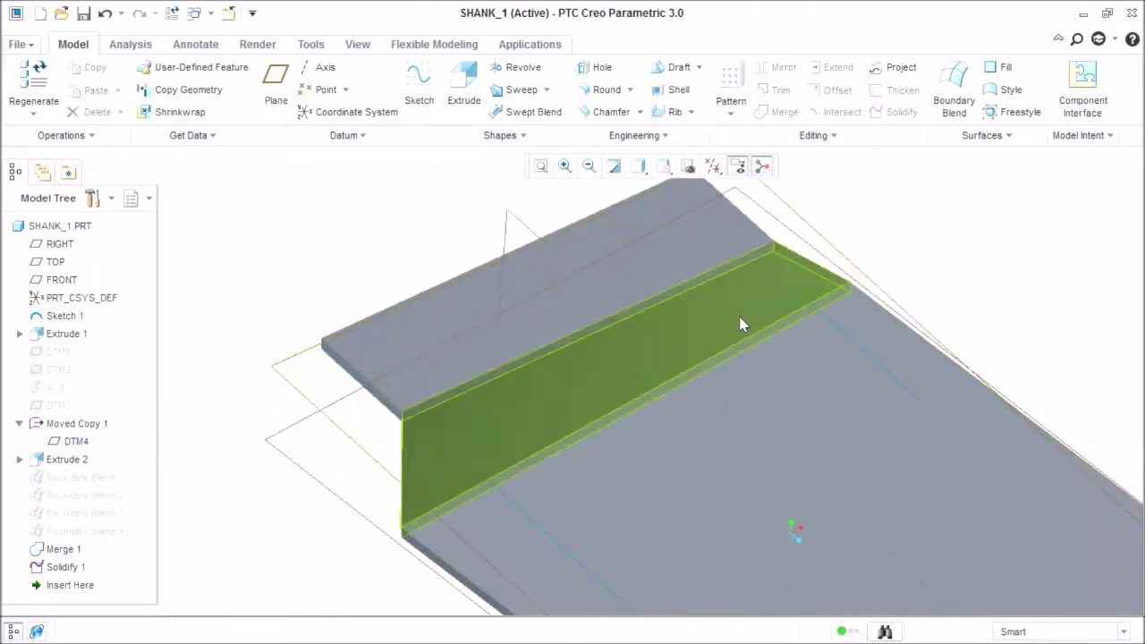
pyautogui.scroll(3, 545, 384)
pyautogui.scroll(3, 305, 411)
pyautogui.moveTo(361, 429); pyautogui.dragTo(334, 428, button='middle')
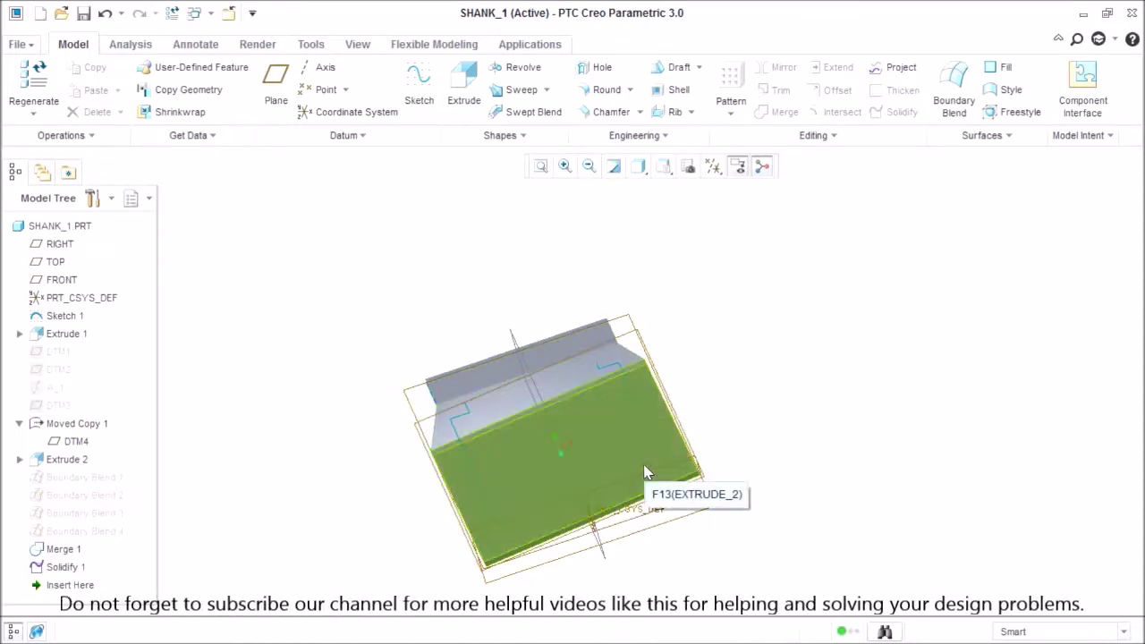
pyautogui.click(464, 89)
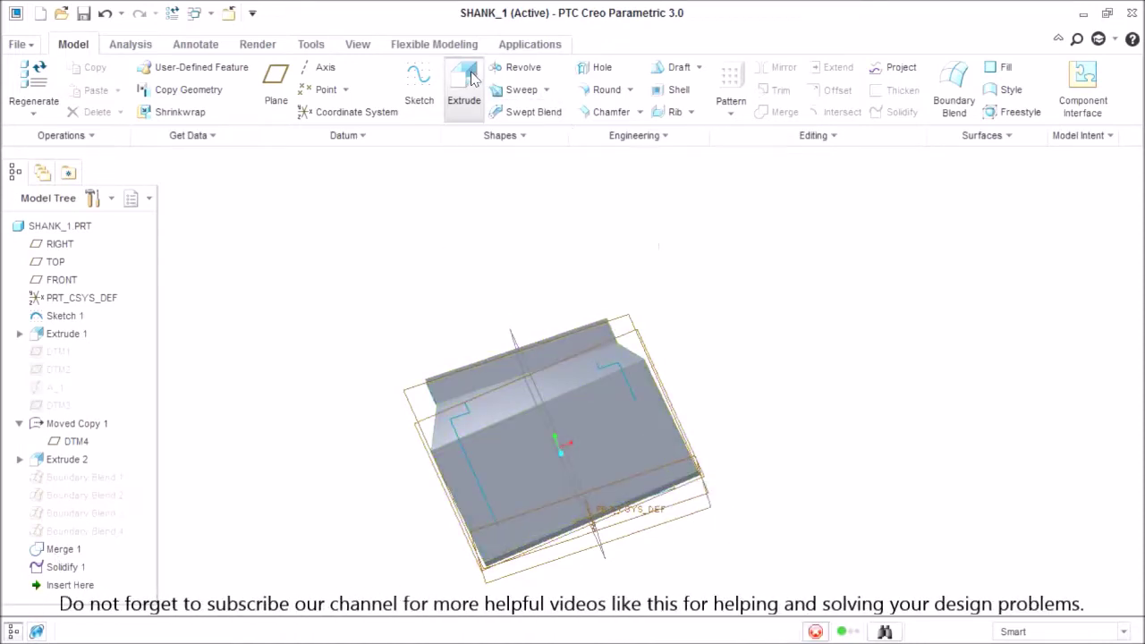
pyautogui.moveTo(438, 301); pyautogui.dragTo(406, 352, button='middle')
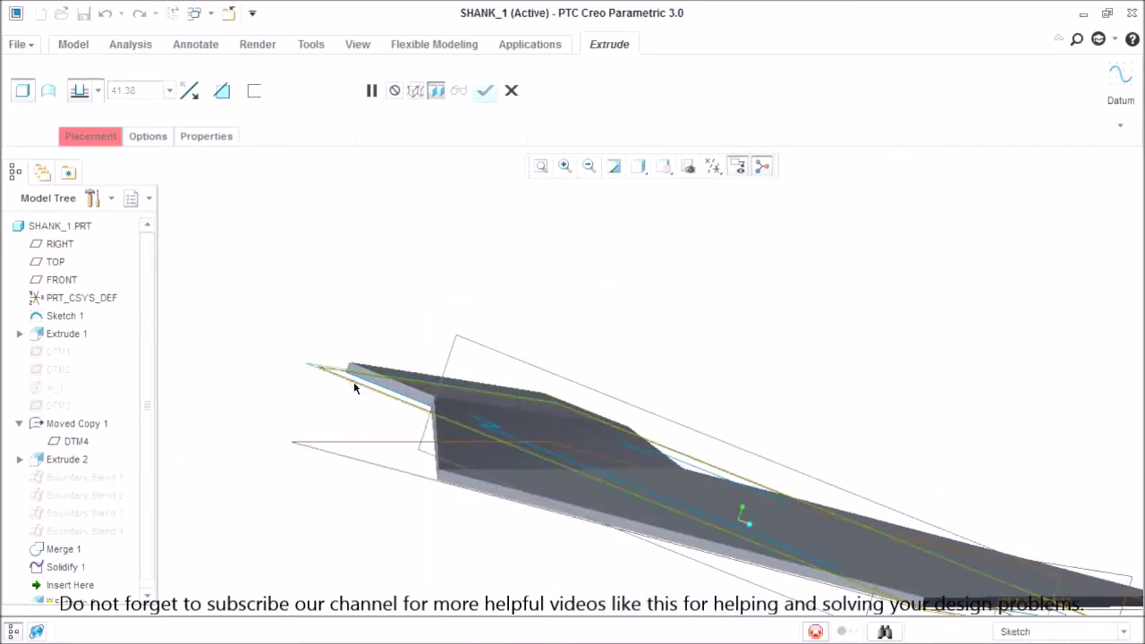
pyautogui.click(54, 261)
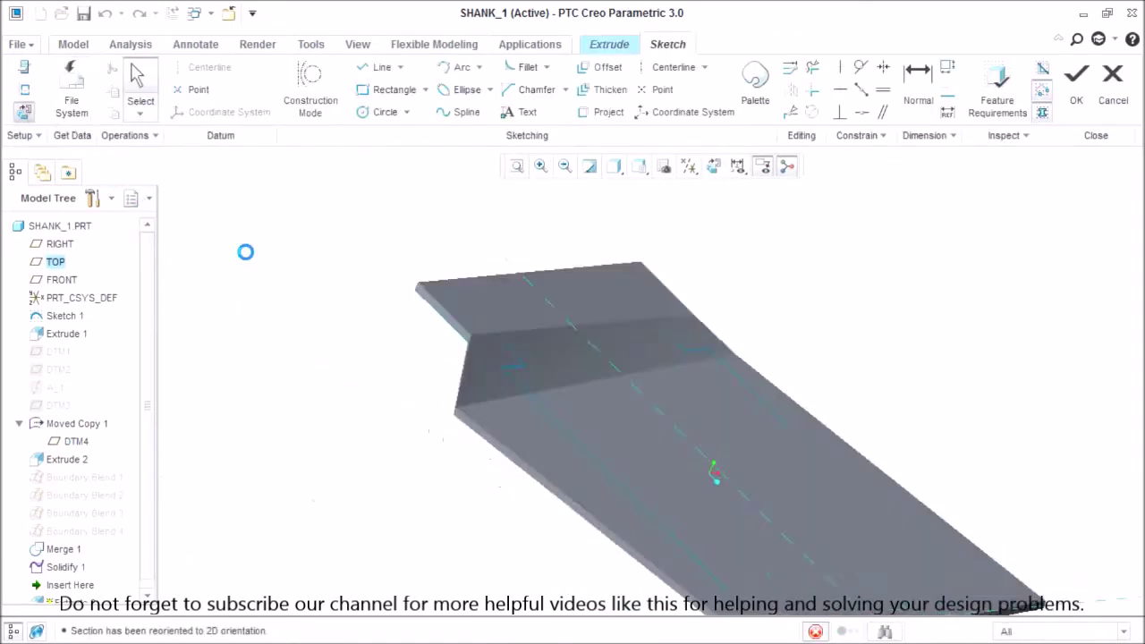
pyautogui.scroll(5, 614, 261)
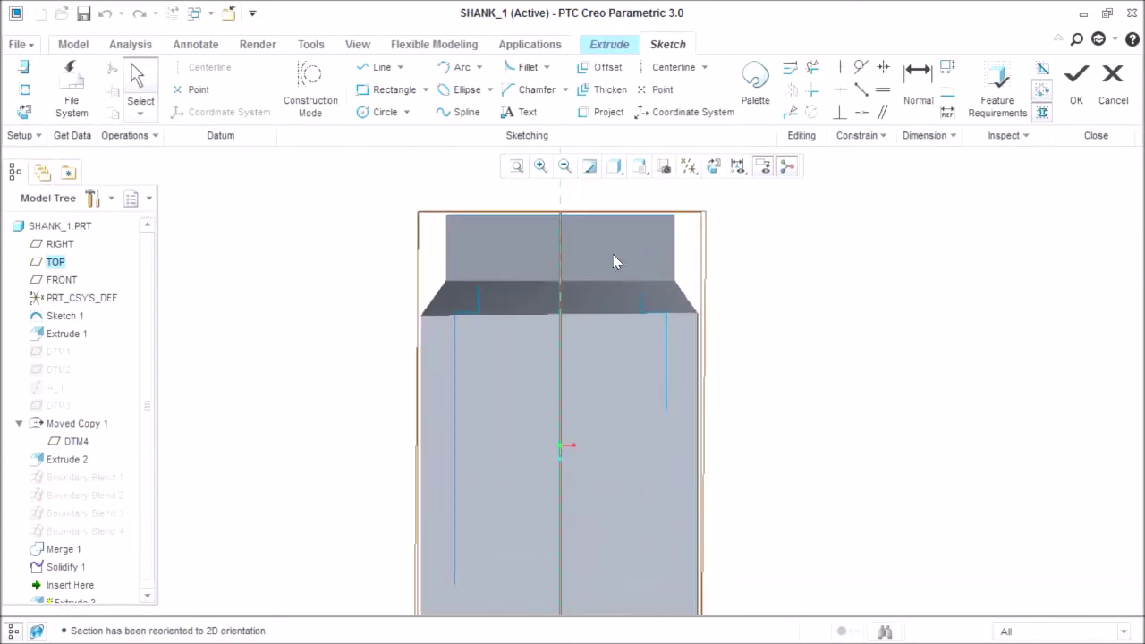
# - Project the complete shank outline of Sketch 1 into the sketch as a loop
pyautogui.click(612, 112)
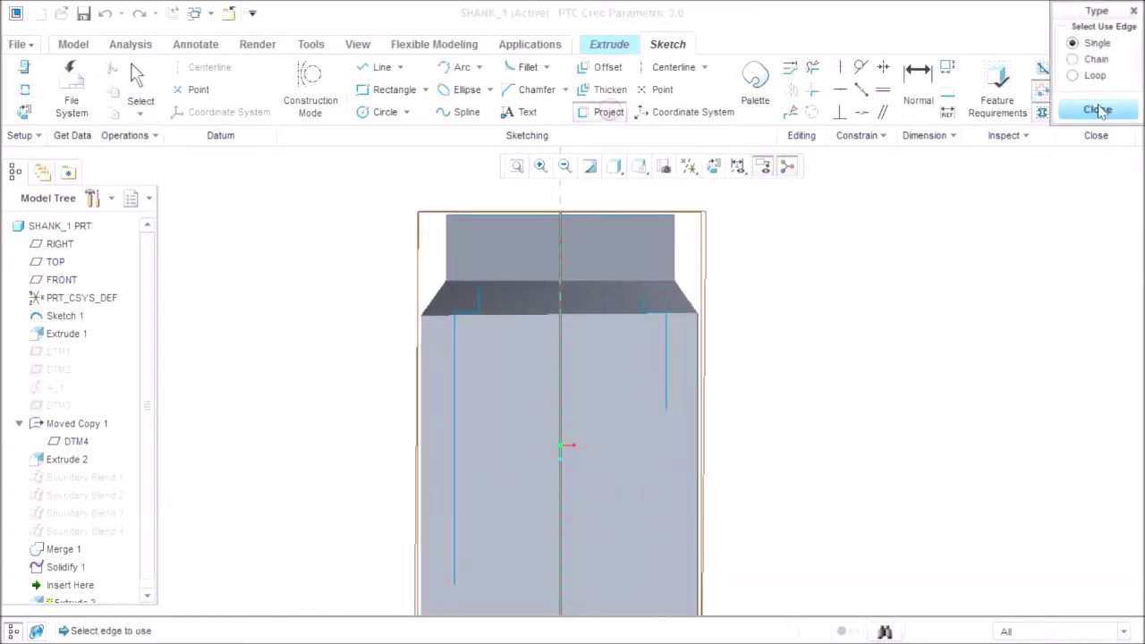
pyautogui.click(1082, 78)
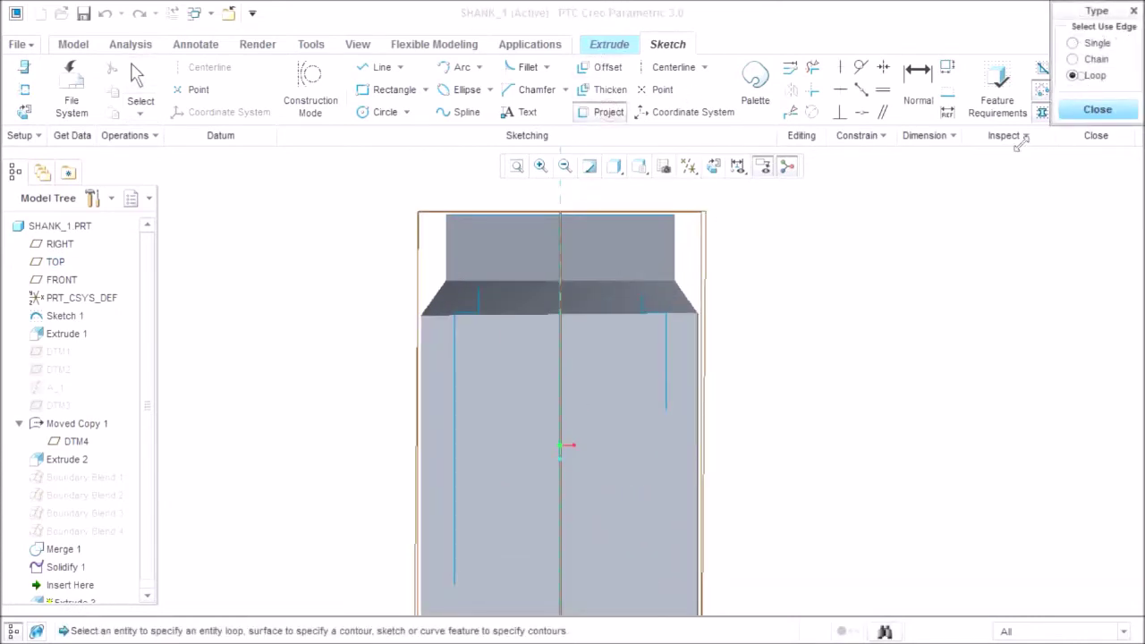
pyautogui.click(481, 310)
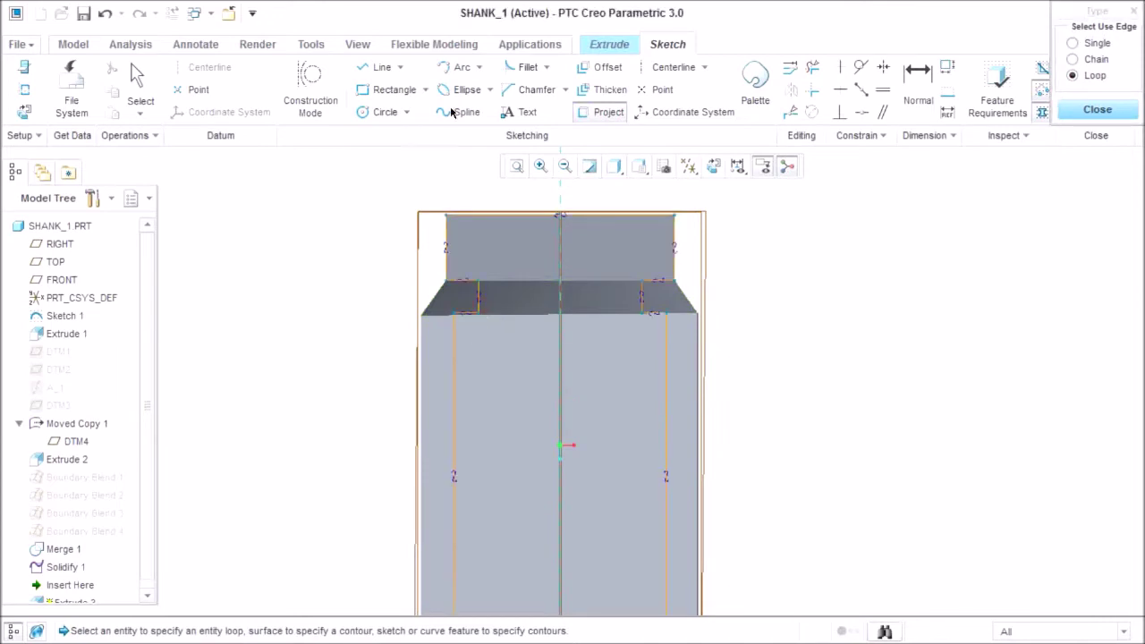
pyautogui.click(1117, 115)
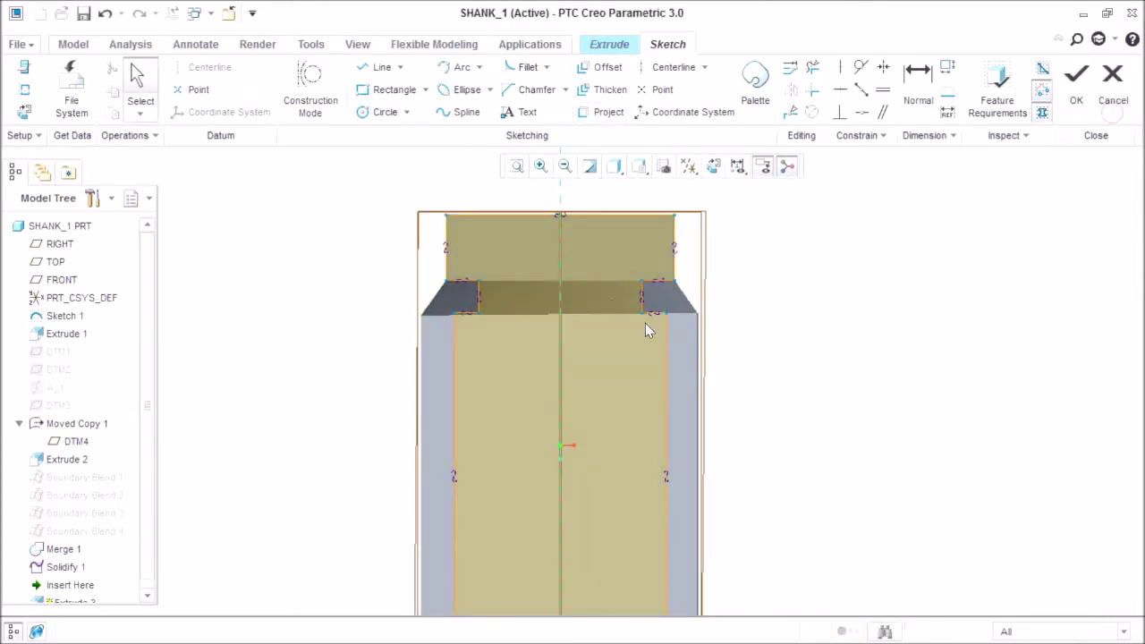
# - Draw a rectangle about 113 by 174 mm around the entire shank outline and finish the sketch
pyautogui.scroll(-2, 644, 323)
pyautogui.scroll(4, 597, 317)
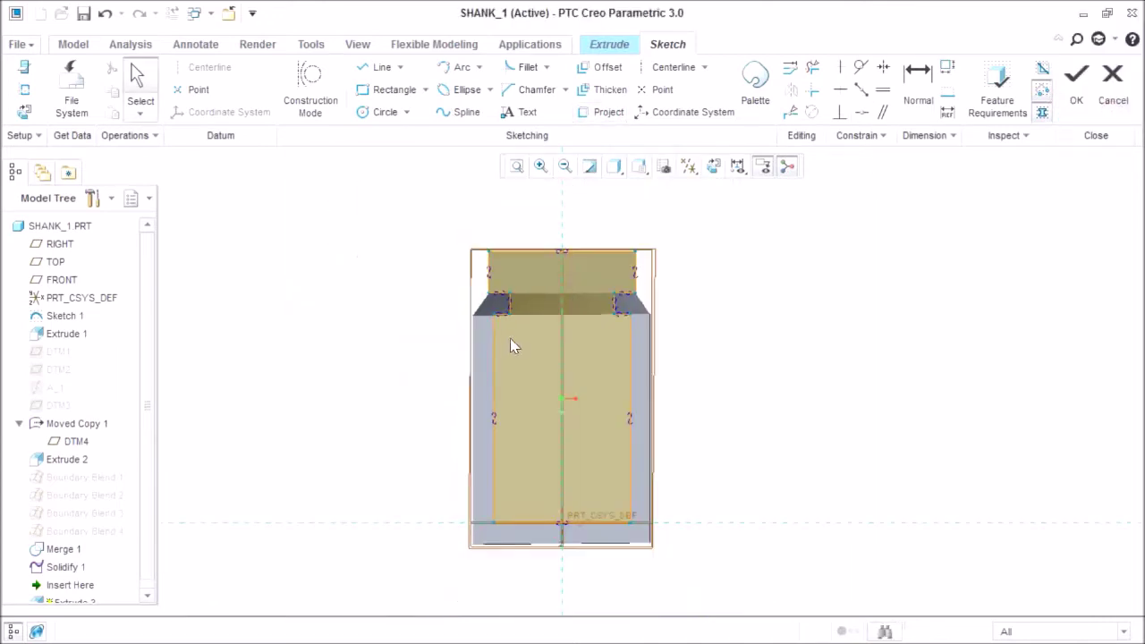
pyautogui.click(366, 89)
pyautogui.click(443, 218)
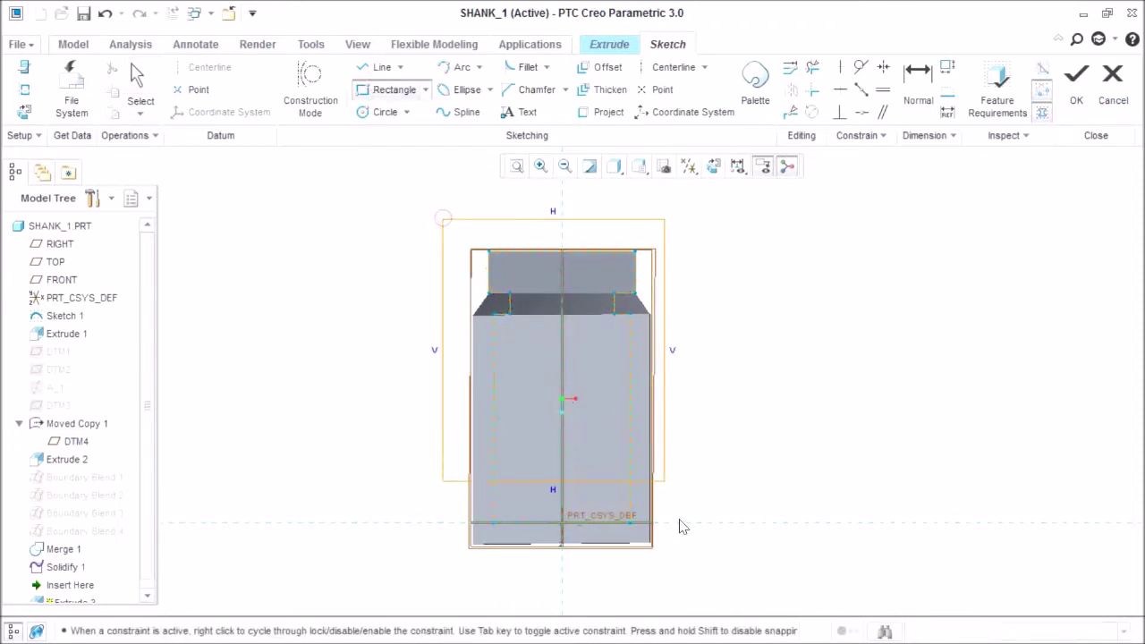
pyautogui.middleClick(796, 379)
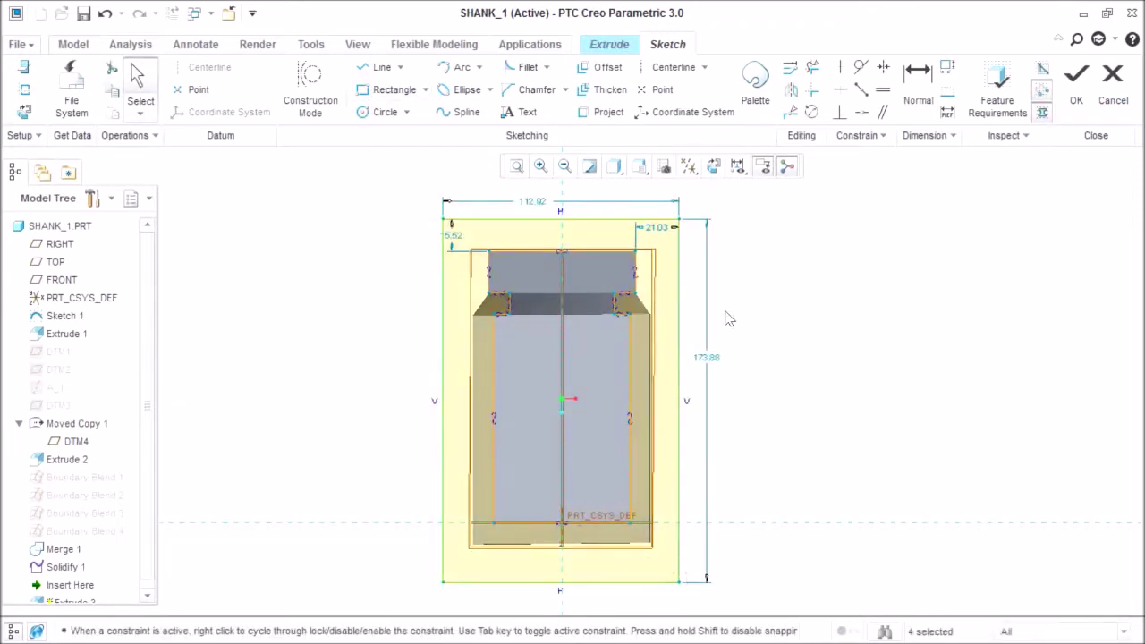
pyautogui.scroll(2, 599, 265)
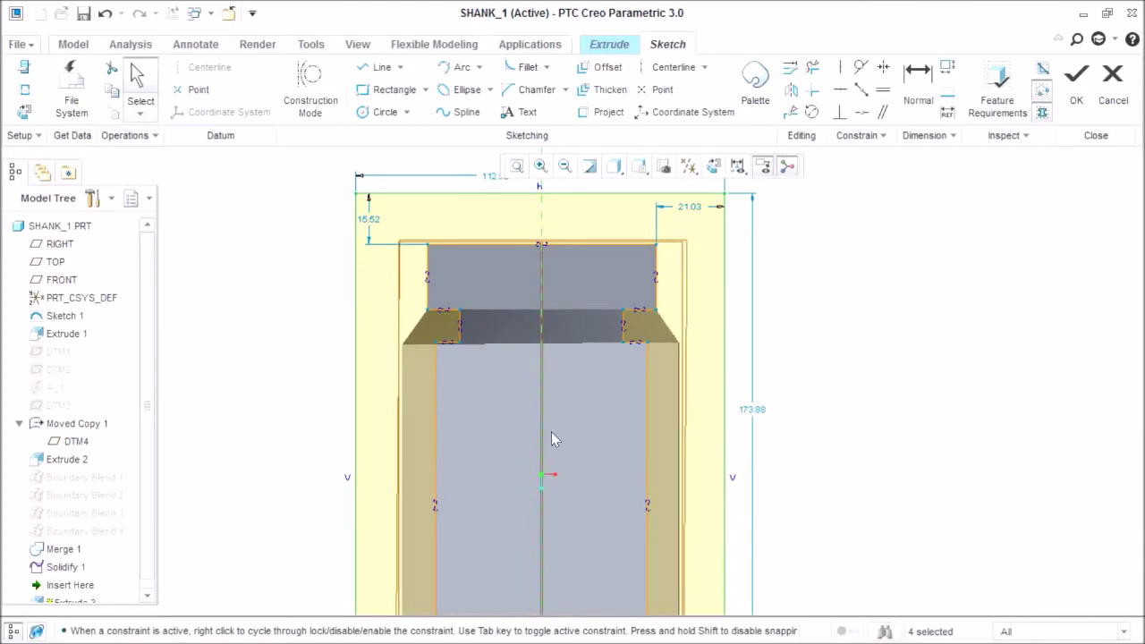
pyautogui.scroll(-3, 552, 508)
pyautogui.click(1076, 90)
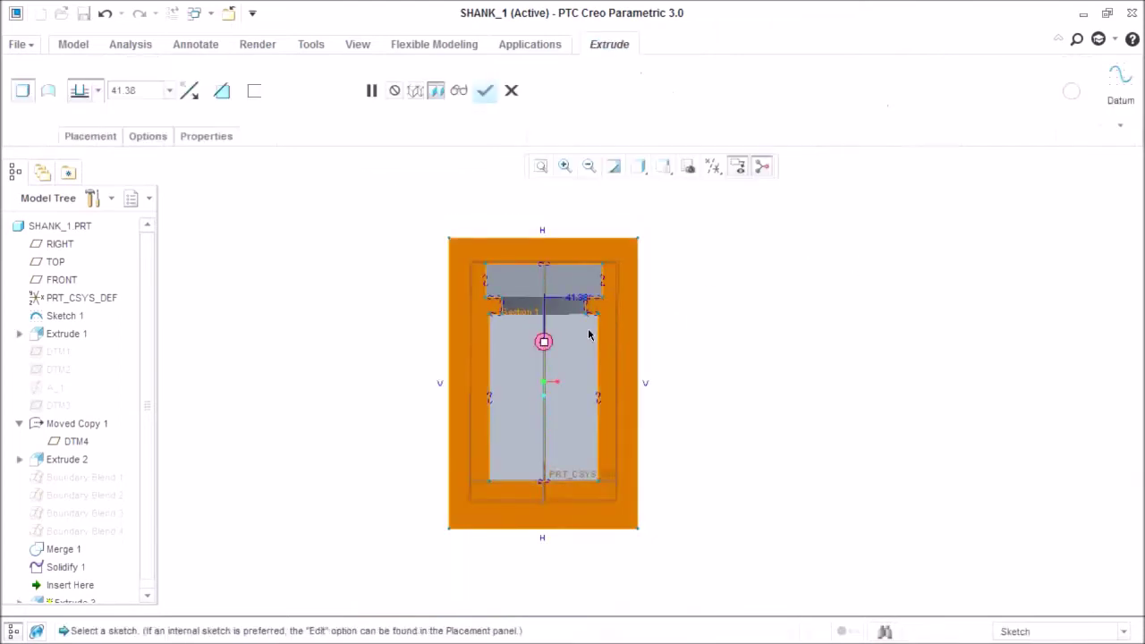
# - Extrude the section symmetrically about 68 mm as a material-removing cut that trims the body to the shank outline
pyautogui.click(98, 92)
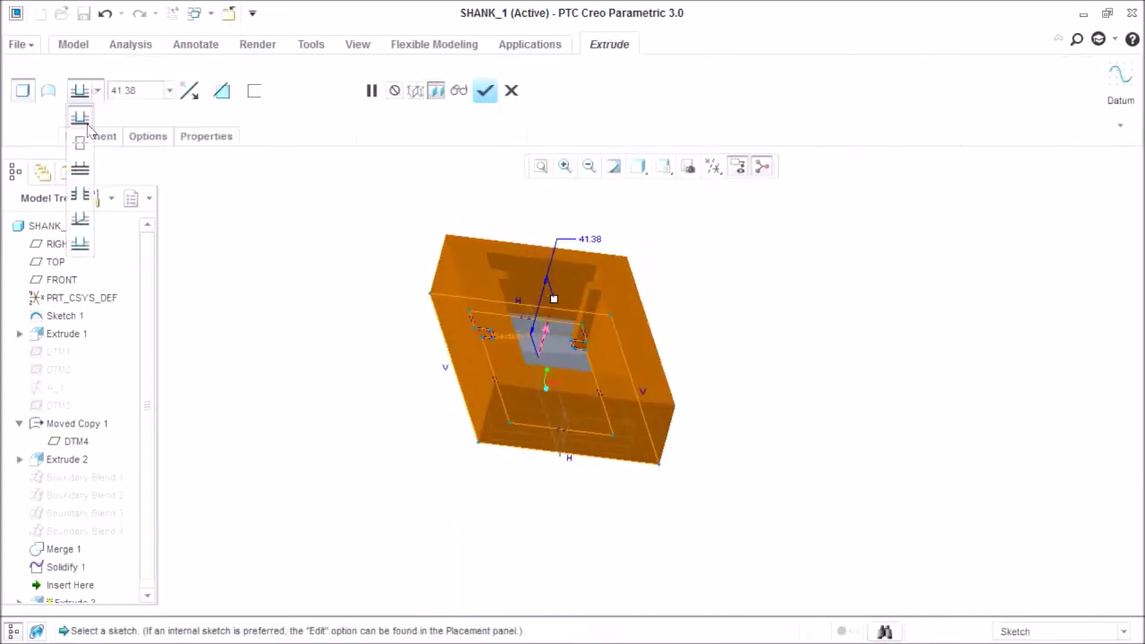
pyautogui.click(82, 140)
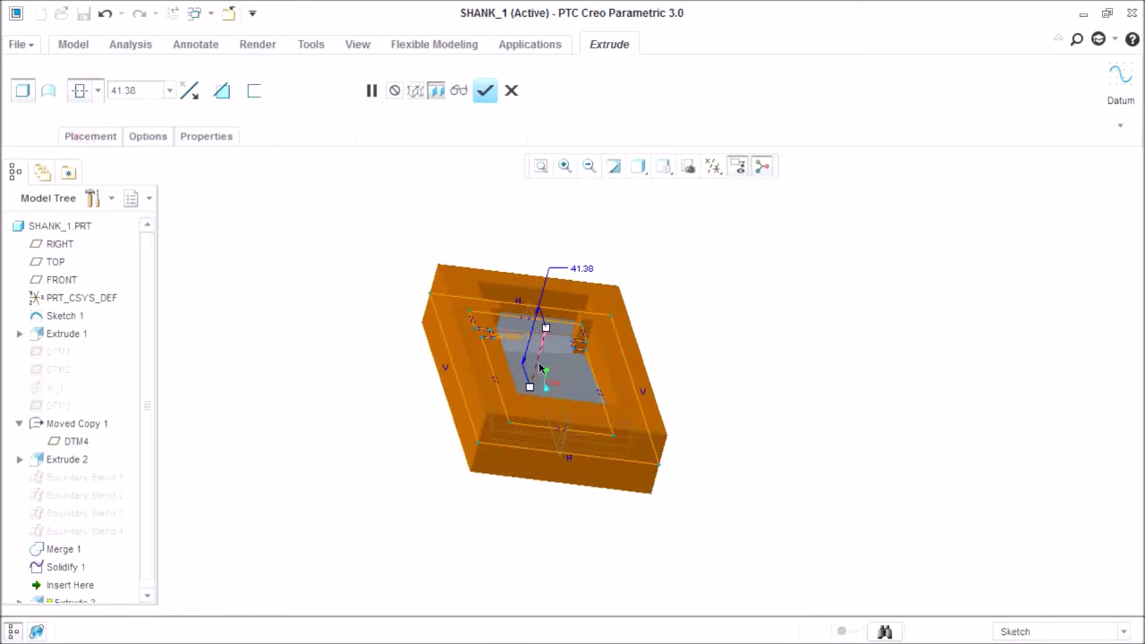
pyautogui.moveTo(546, 330); pyautogui.dragTo(550, 310)
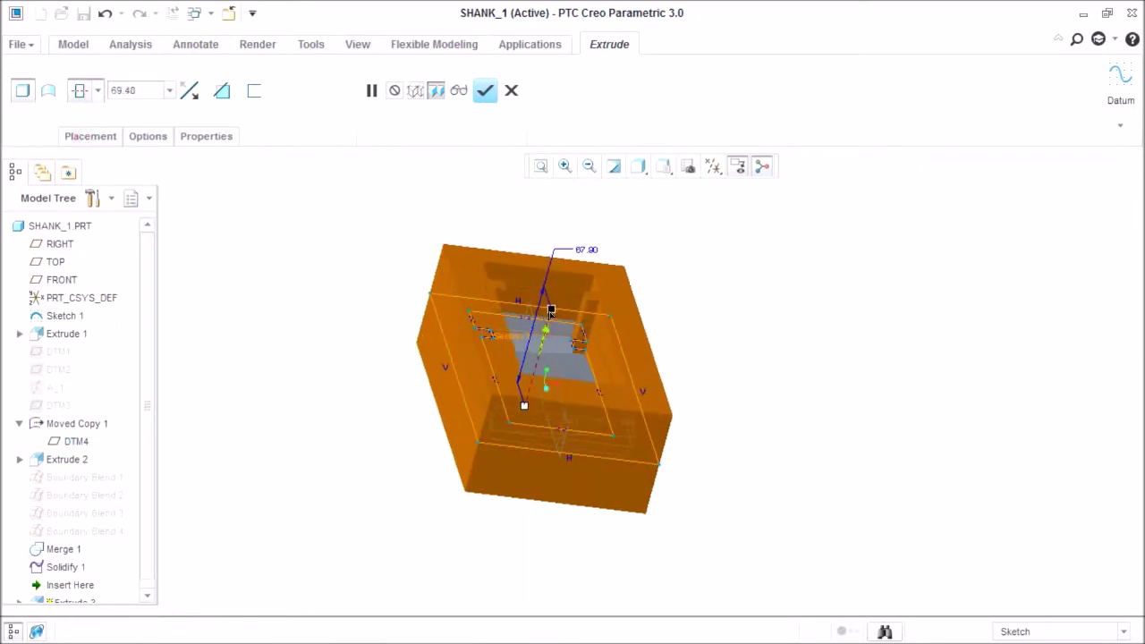
pyautogui.click(223, 92)
pyautogui.middleClick(297, 280)
pyautogui.click(297, 280)
# - Create a planar cross-section through the trimmed shank on the RIGHT plane, keeping the default section name
pyautogui.scroll(-3, 609, 378)
pyautogui.moveTo(609, 378)
pyautogui.mouseDown(button='middle')
pyautogui.moveTo(557, 403)
pyautogui.moveTo(553, 383)
pyautogui.moveTo(614, 390)
pyautogui.mouseUp(button='middle')
pyautogui.scroll(-3, 414, 250)
pyautogui.moveTo(414, 250); pyautogui.dragTo(510, 376, button='middle')
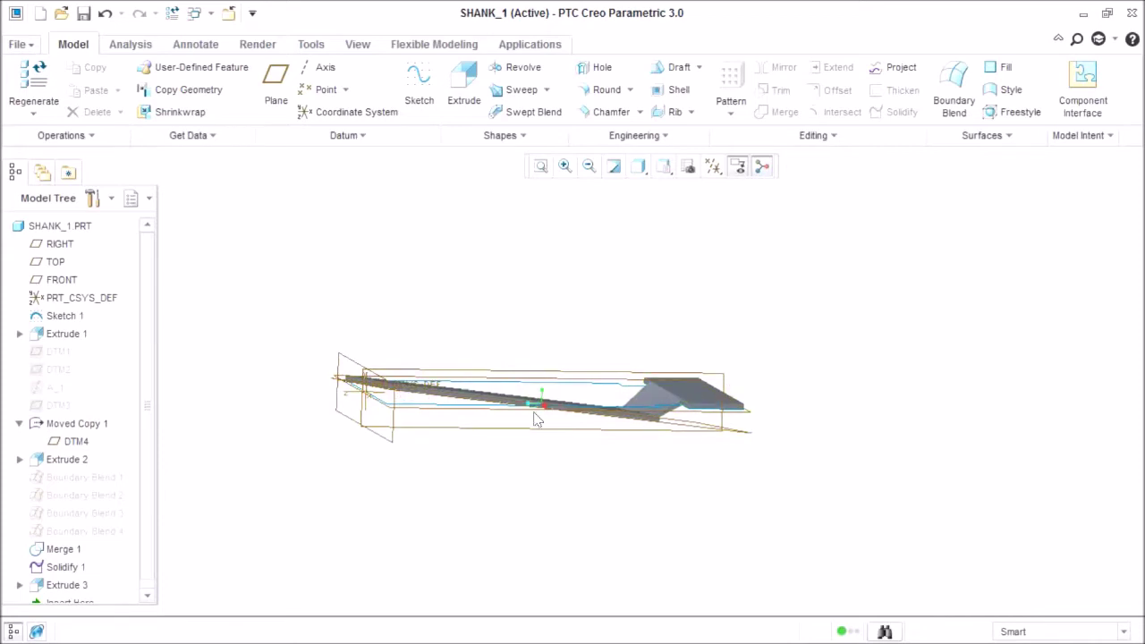
pyautogui.moveTo(434, 411); pyautogui.dragTo(601, 437, button='middle')
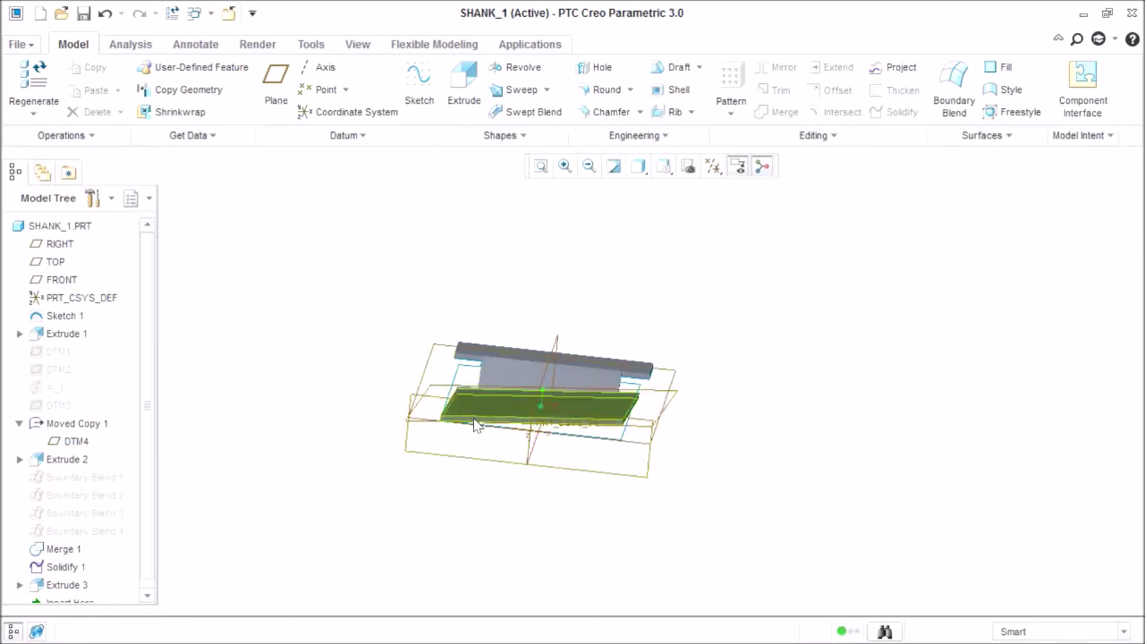
pyautogui.moveTo(529, 460); pyautogui.dragTo(605, 485, button='middle')
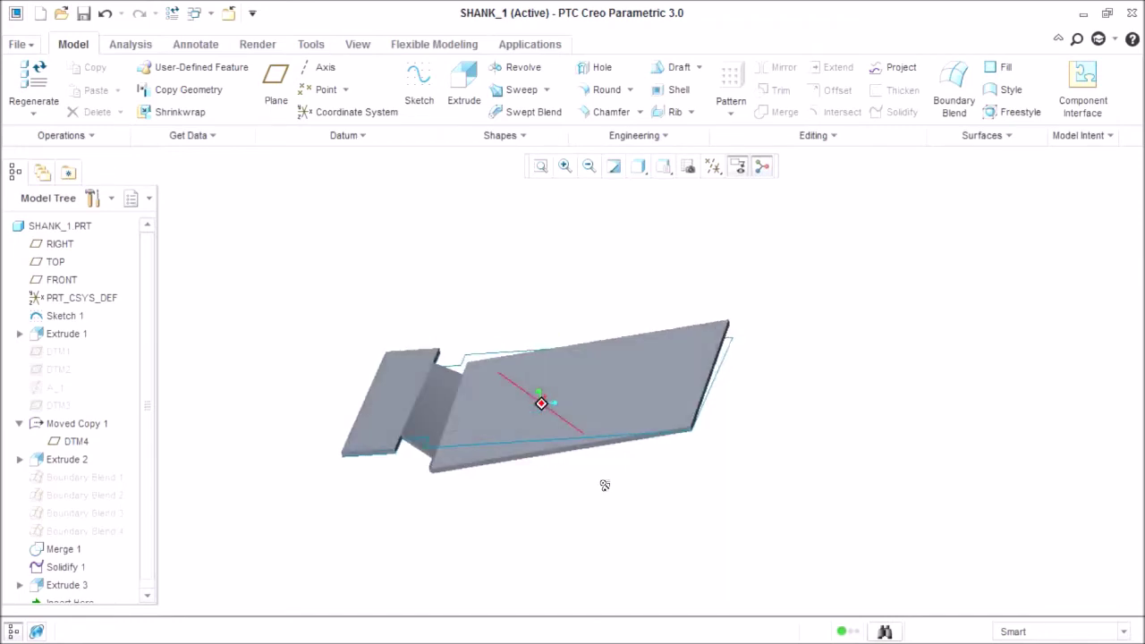
pyautogui.click(688, 170)
pyautogui.click(1016, 178)
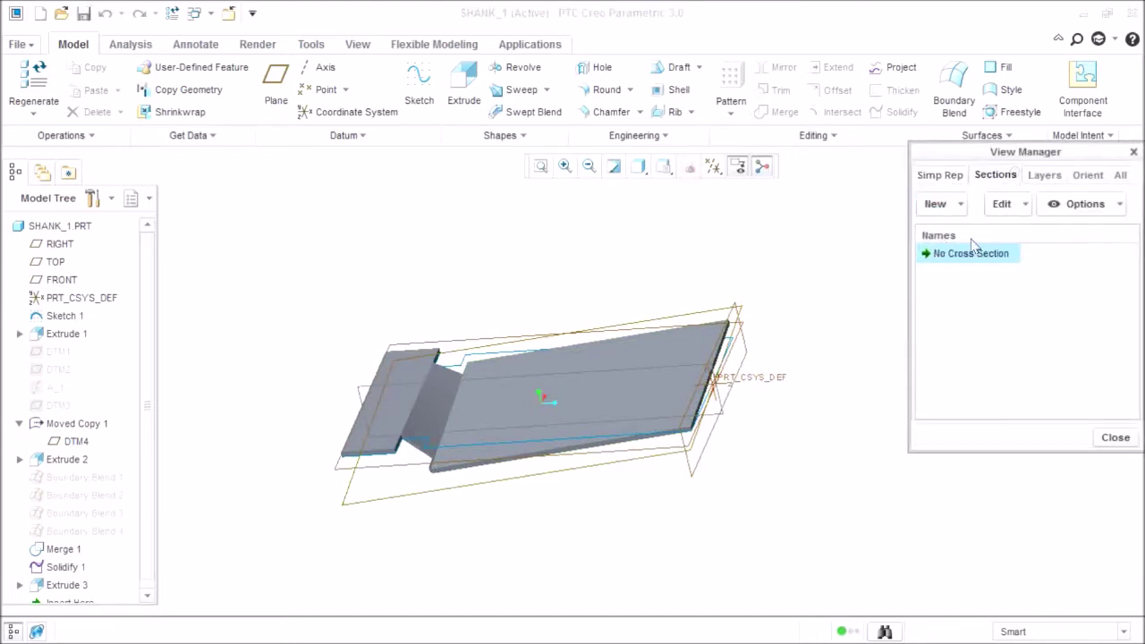
pyautogui.click(962, 206)
pyautogui.click(961, 225)
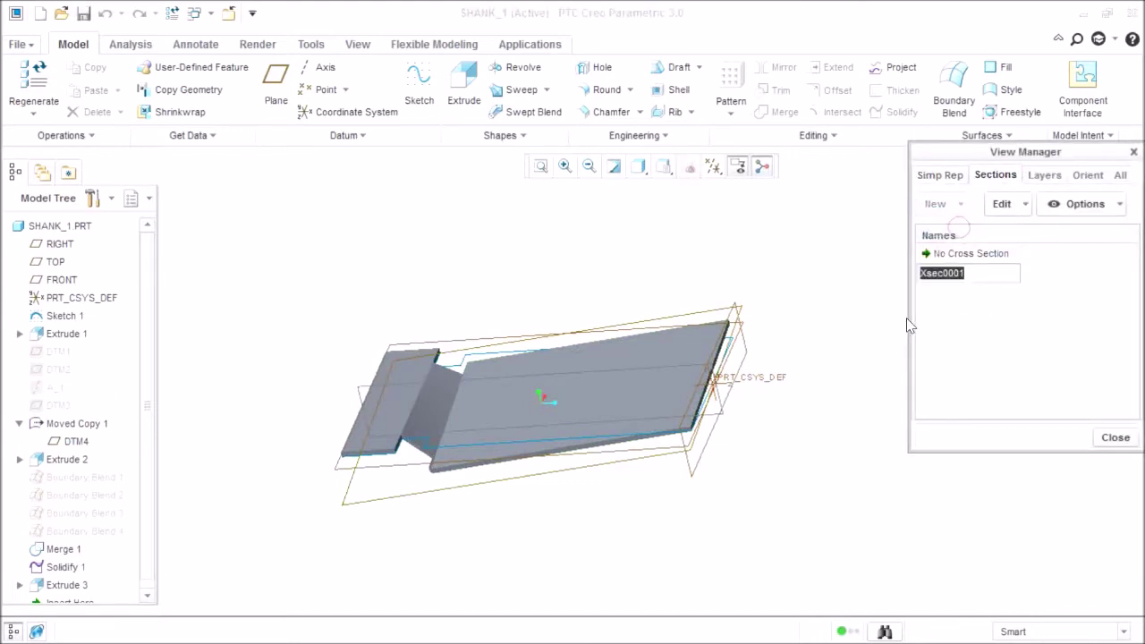
pyautogui.press('Return')
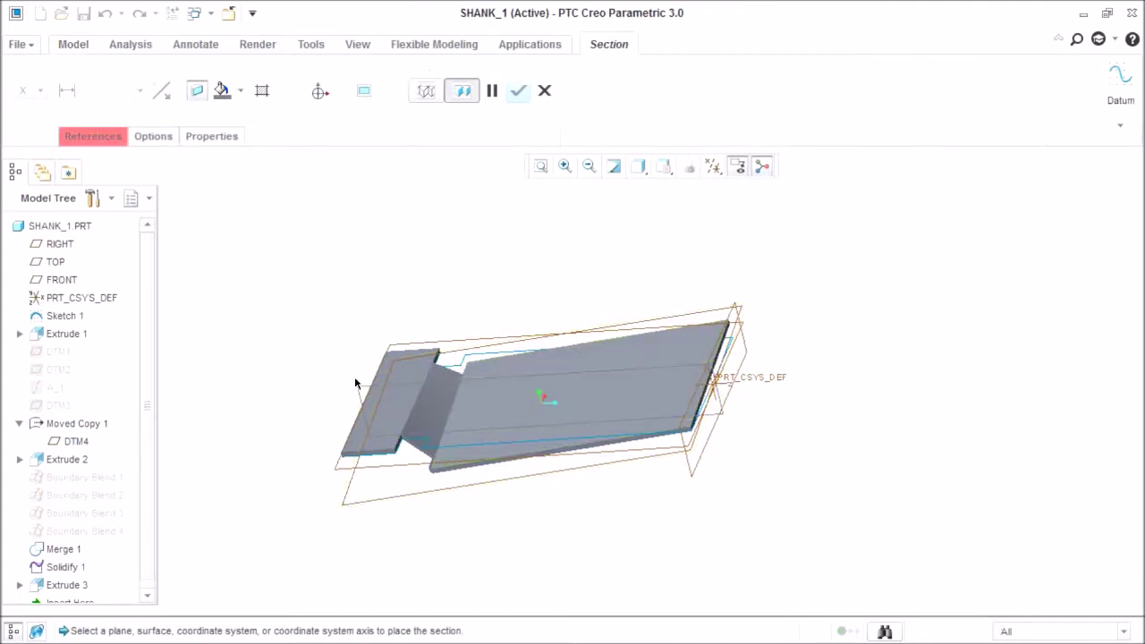
pyautogui.click(363, 388)
pyautogui.middleClick(587, 270)
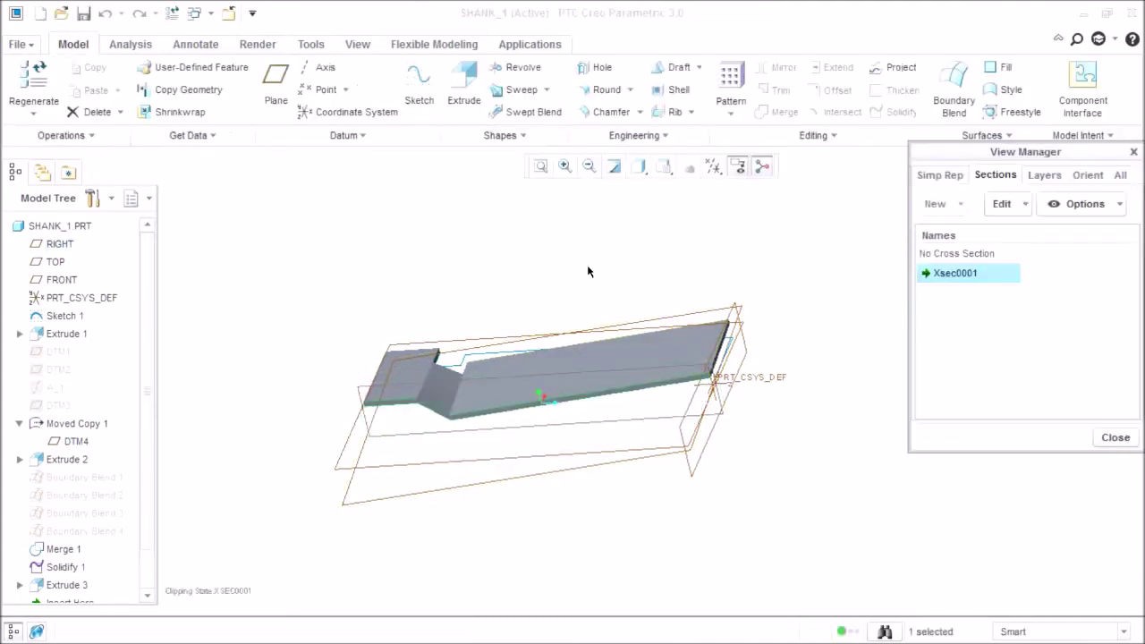
# - Create a second planar cross-section offset 35 mm from the FRONT plane, and reactivate the lengthwise section
pyautogui.click(960, 208)
pyautogui.click(961, 228)
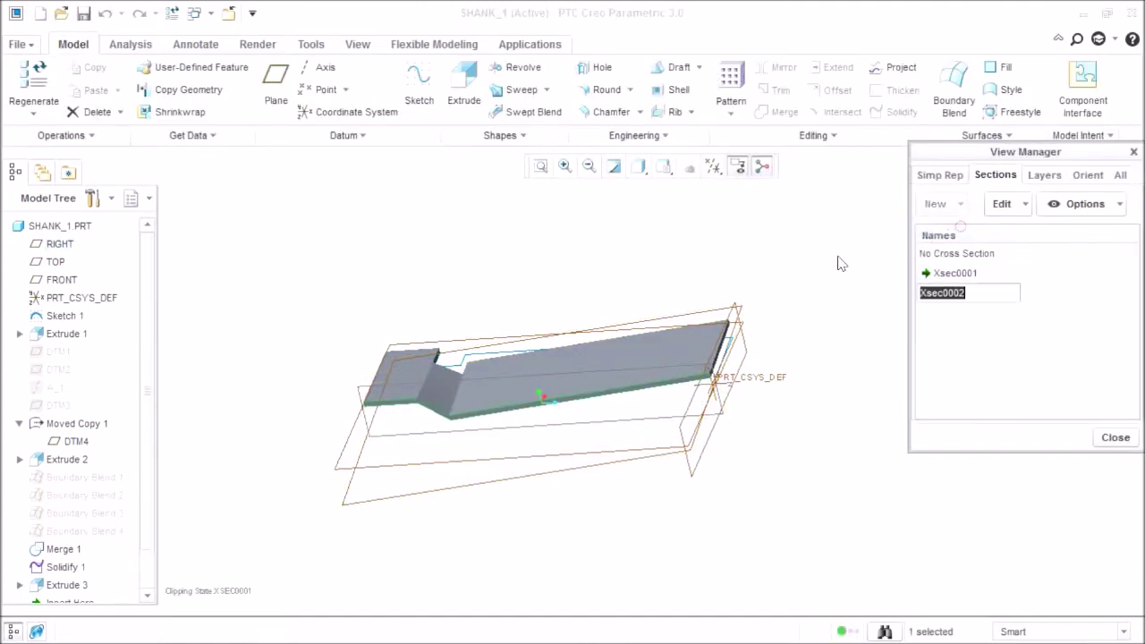
pyautogui.press('Return')
pyautogui.click(747, 347)
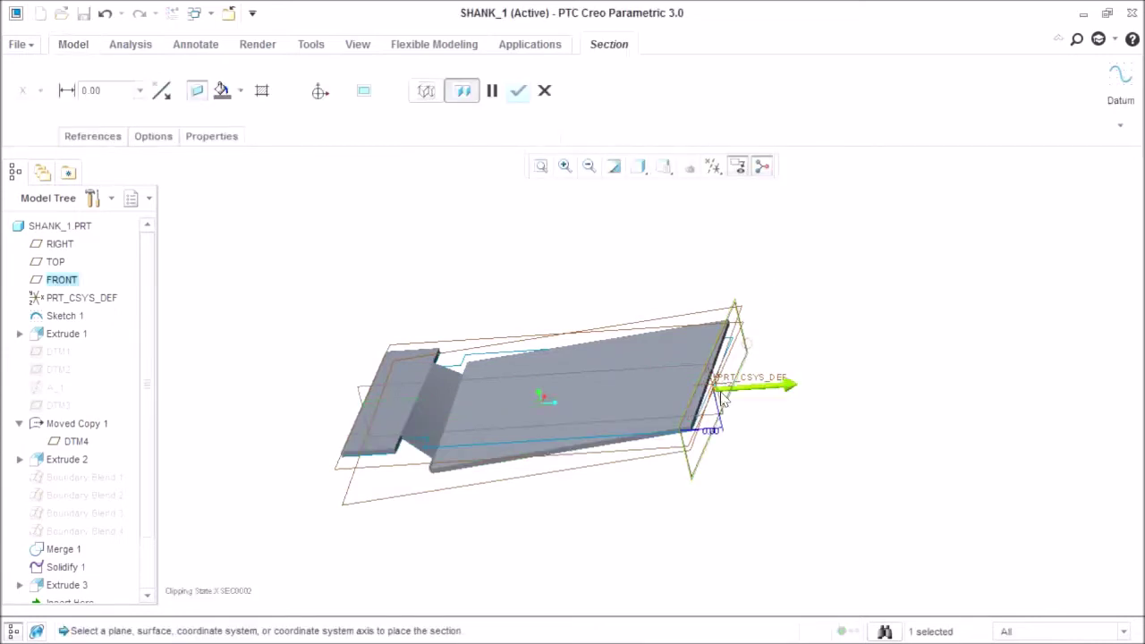
pyautogui.moveTo(746, 397); pyautogui.dragTo(650, 400)
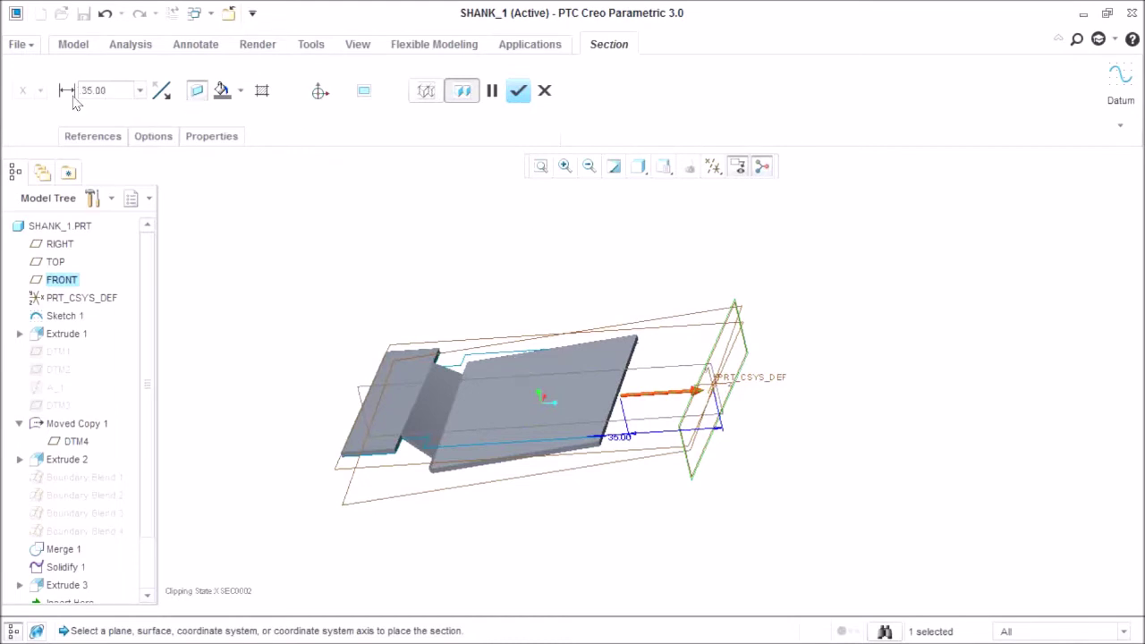
pyautogui.middleClick(533, 239)
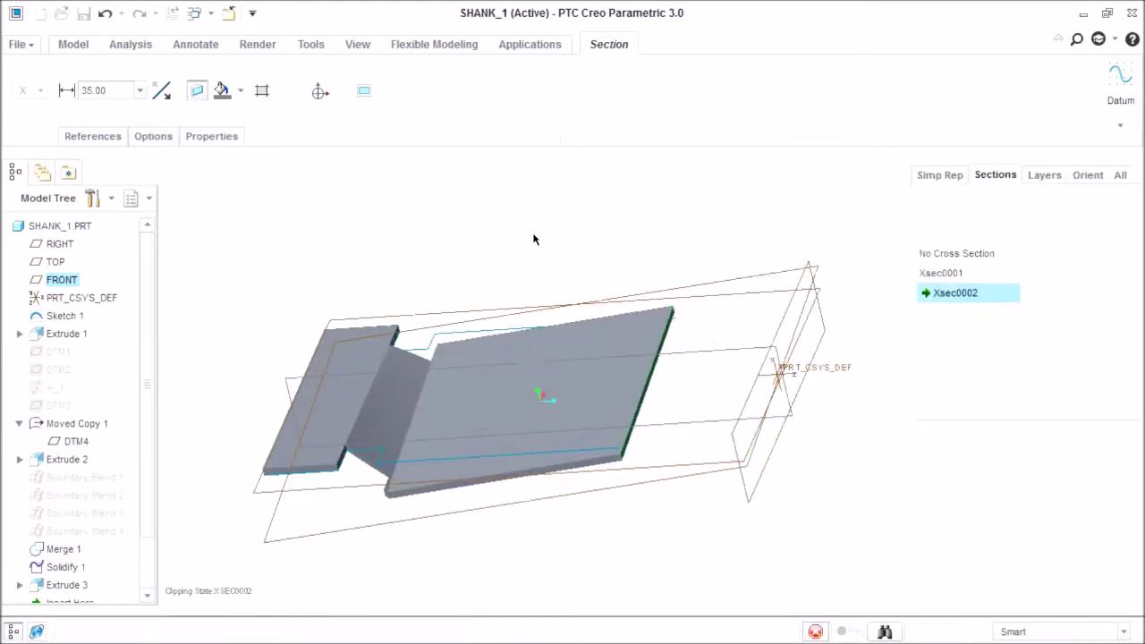
pyautogui.doubleClick(955, 274)
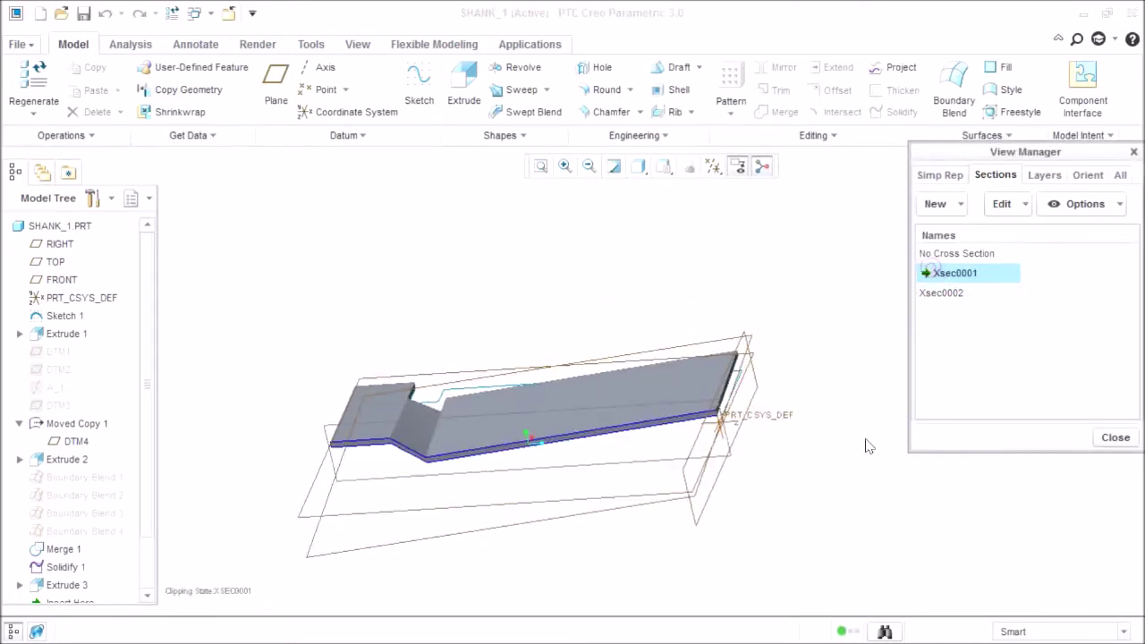
pyautogui.click(1116, 437)
# - Start a new sketch on the RIGHT plane with the default orientation and view it square-on
pyautogui.moveTo(444, 433); pyautogui.dragTo(456, 407, button='middle')
pyautogui.click(420, 79)
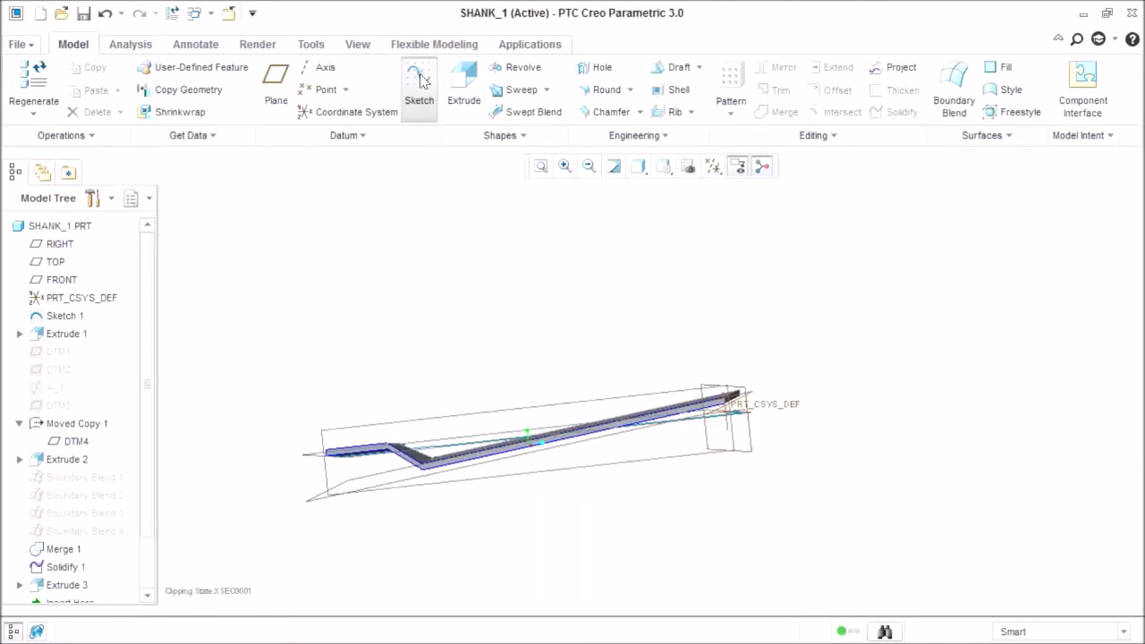
pyautogui.moveTo(313, 435)
pyautogui.mouseDown(button='middle')
pyautogui.moveTo(286, 460)
pyautogui.moveTo(291, 443)
pyautogui.mouseUp(button='middle')
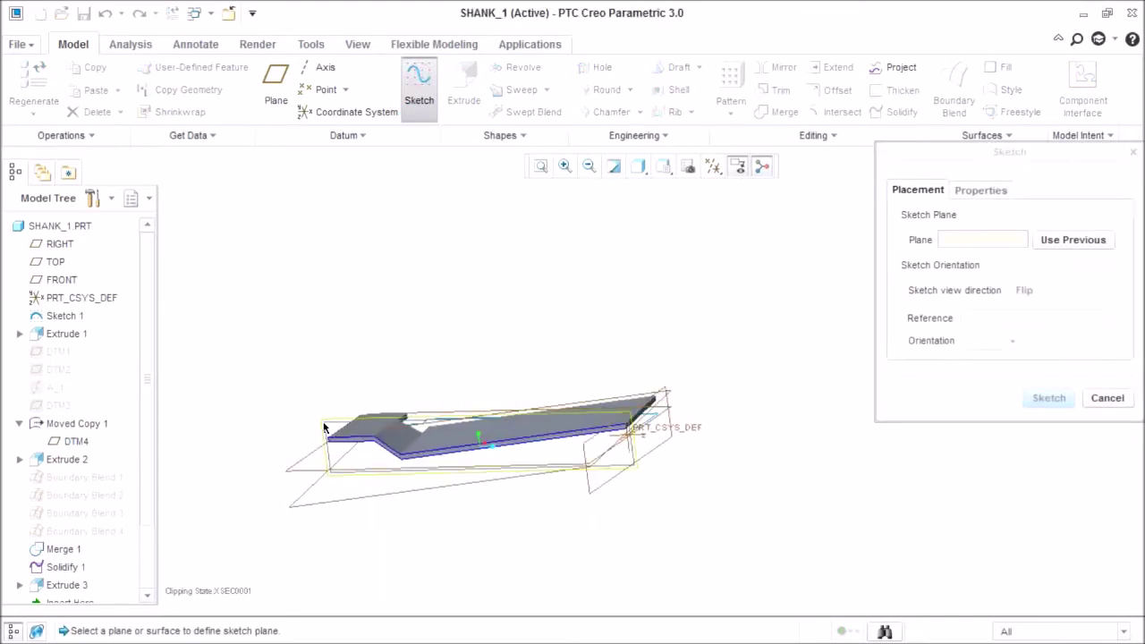
pyautogui.click(324, 427)
pyautogui.click(1060, 396)
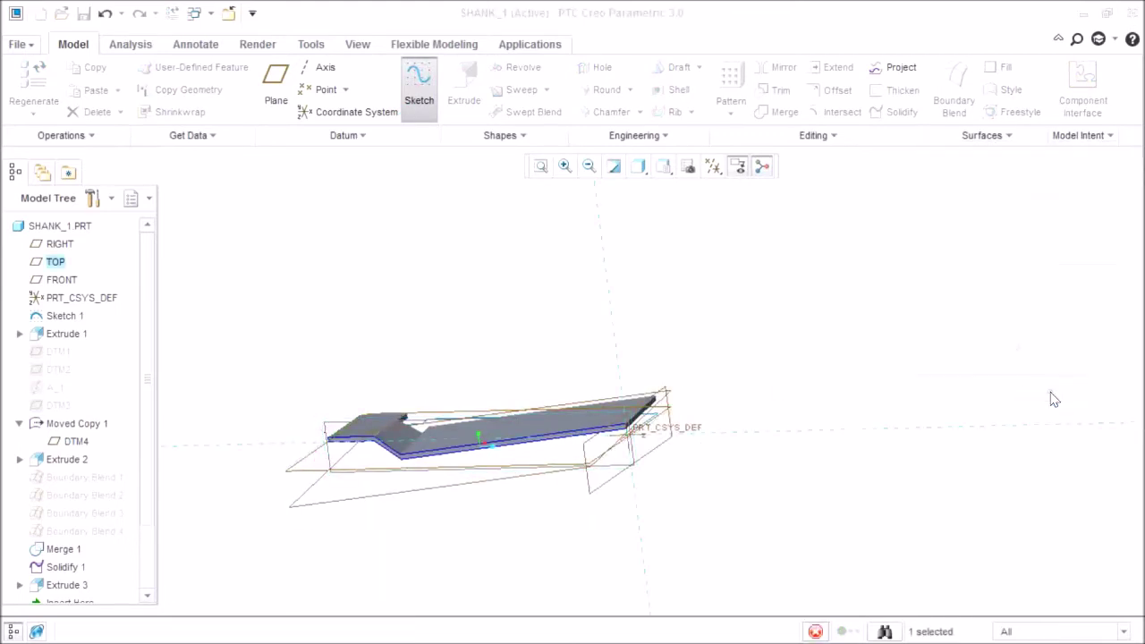
pyautogui.click(23, 111)
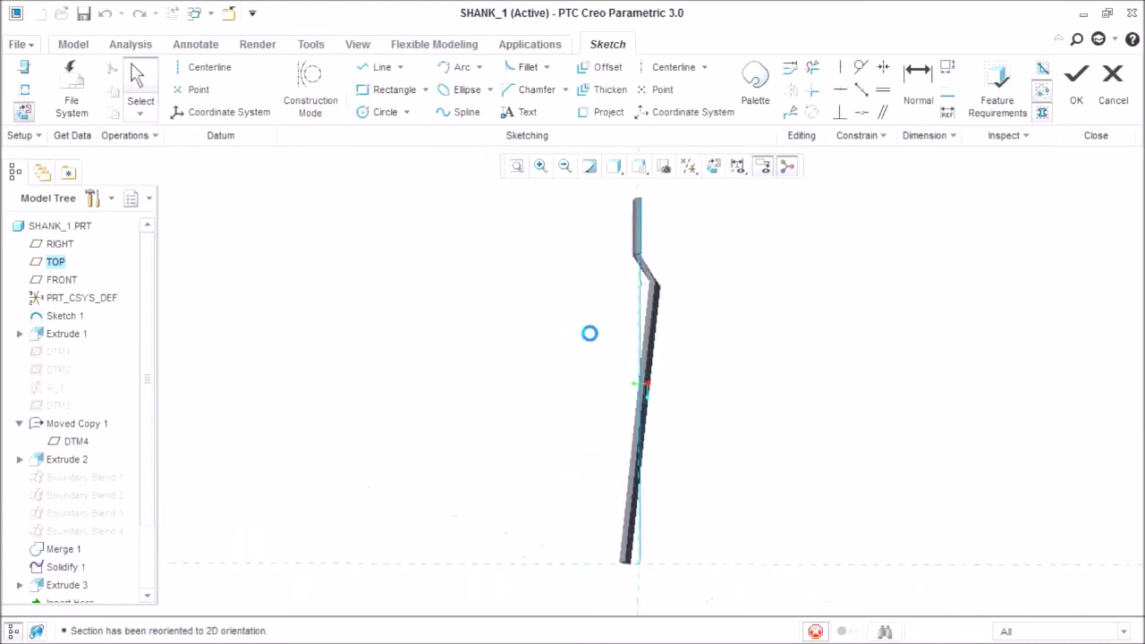
# - Reopen the sketch setup, flip the view direction and orient the TOP reference plane to the top
pyautogui.click(28, 72)
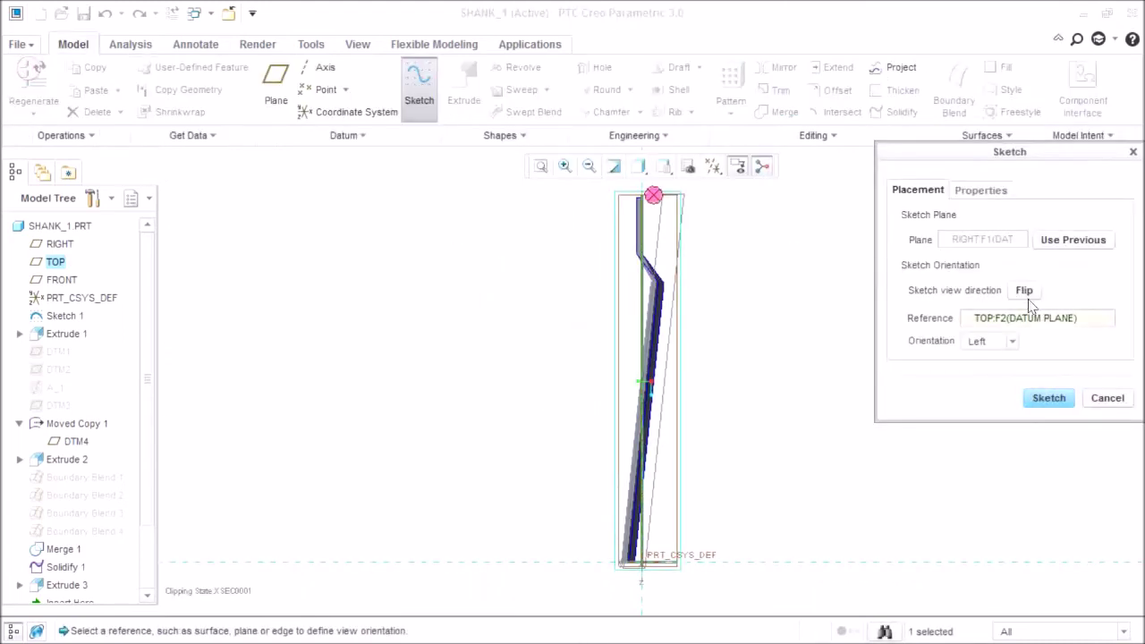
pyautogui.click(1024, 291)
pyautogui.click(1011, 341)
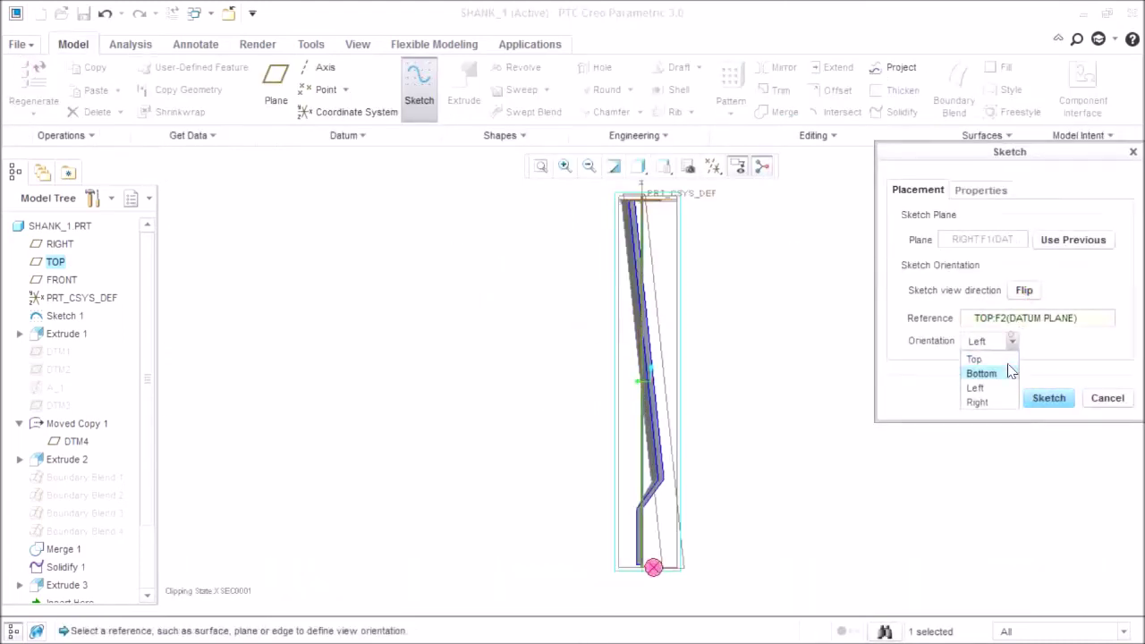
pyautogui.click(981, 374)
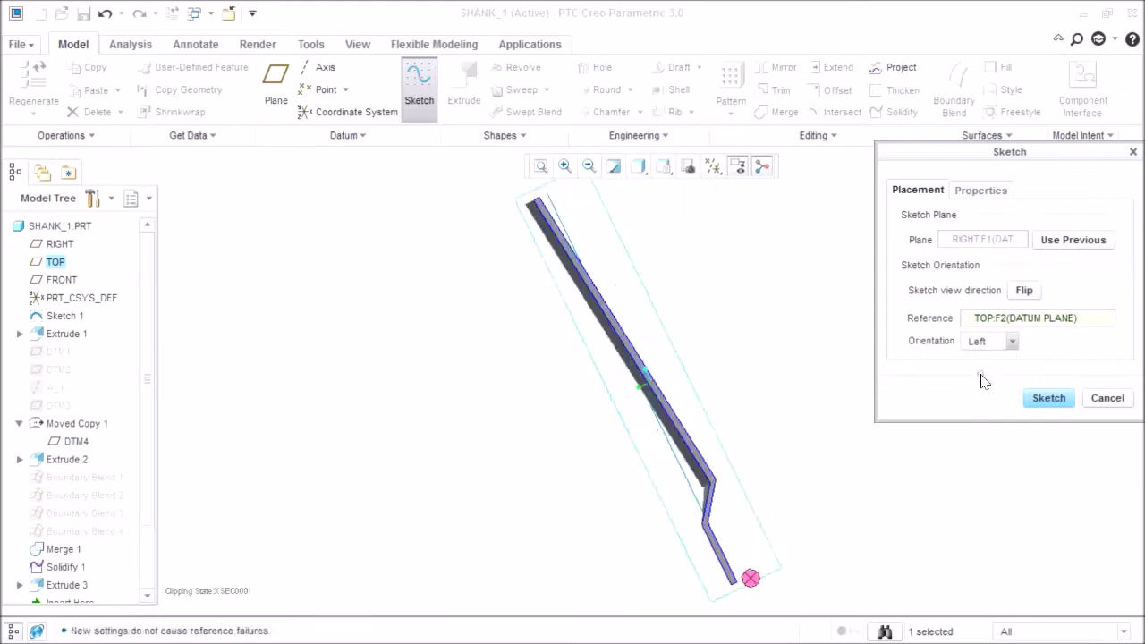
pyautogui.click(1008, 342)
pyautogui.click(992, 358)
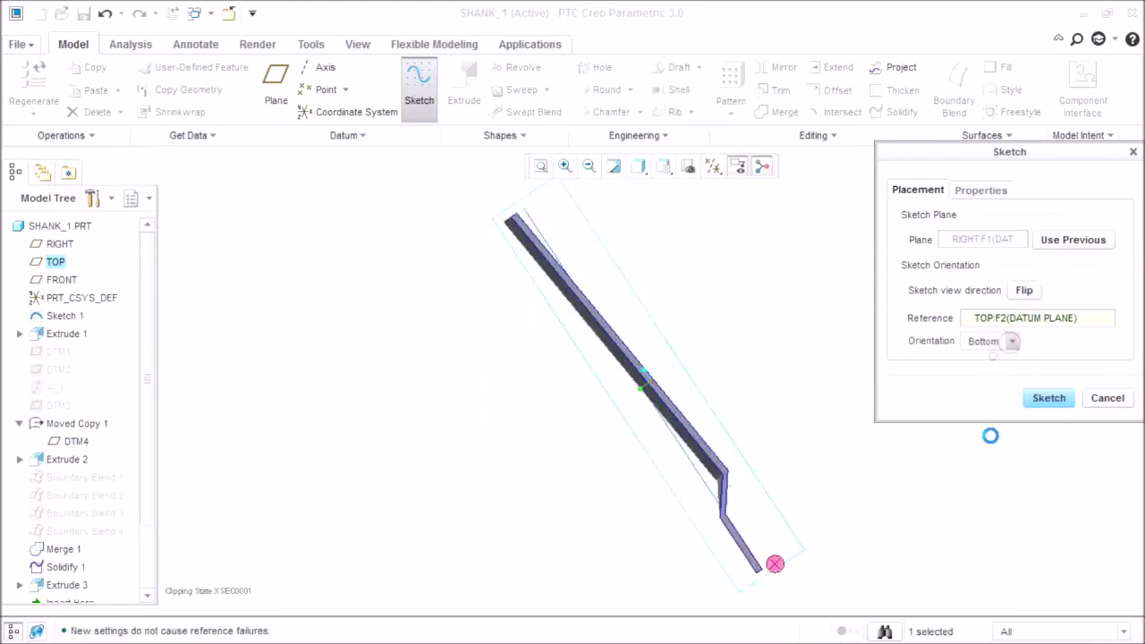
pyautogui.click(1050, 401)
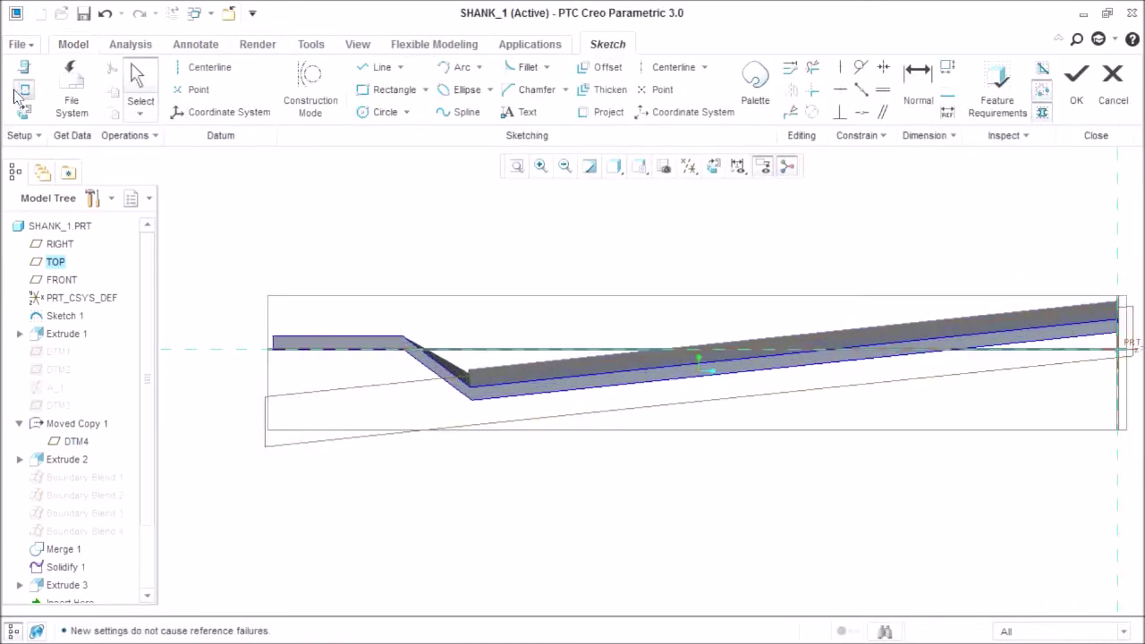
# - Add the underside surface of the sloped shank section as a cross-section sketch reference and return to the square-on sketch view
pyautogui.scroll(2, 307, 358)
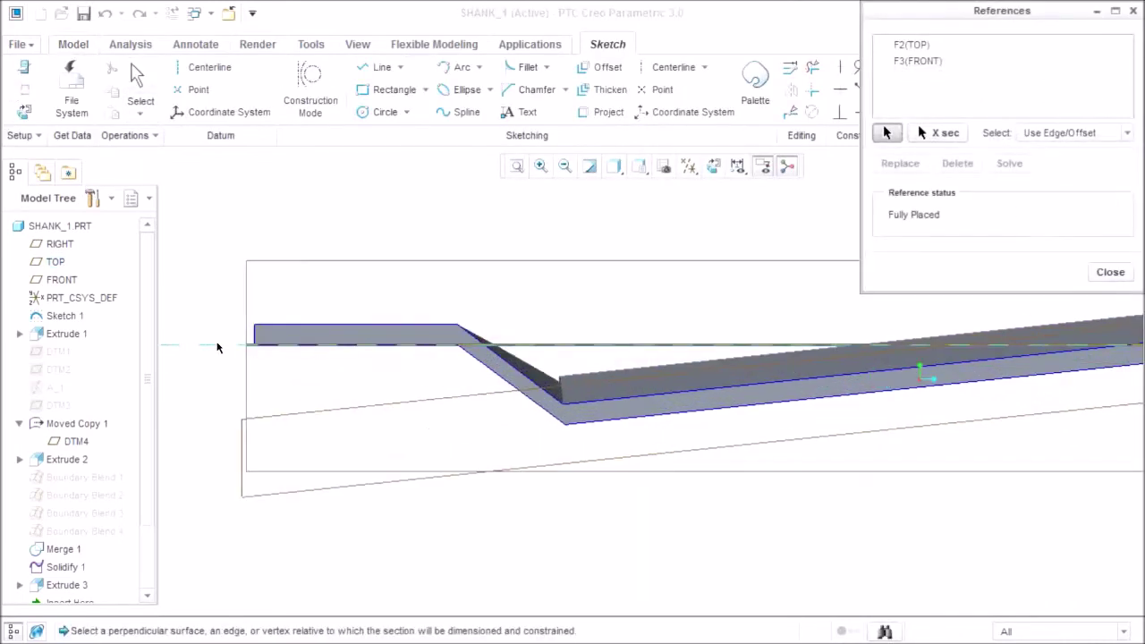
pyautogui.click(278, 345)
pyautogui.scroll(2, 194, 362)
pyautogui.scroll(-3, 503, 402)
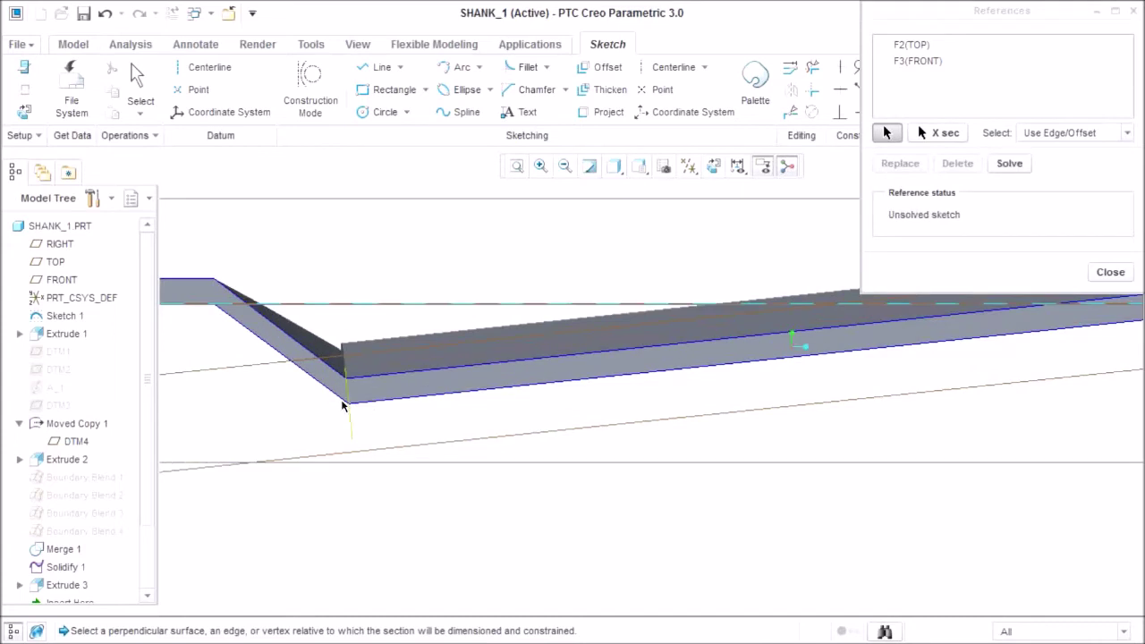
pyautogui.moveTo(710, 396); pyautogui.dragTo(771, 371, button='middle')
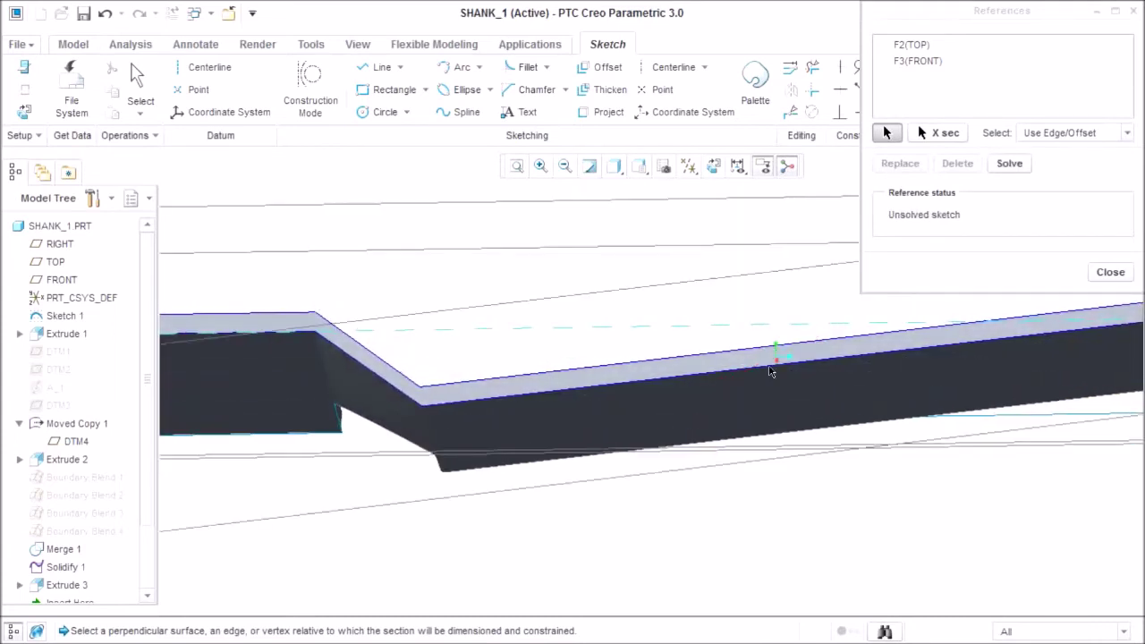
pyautogui.click(921, 132)
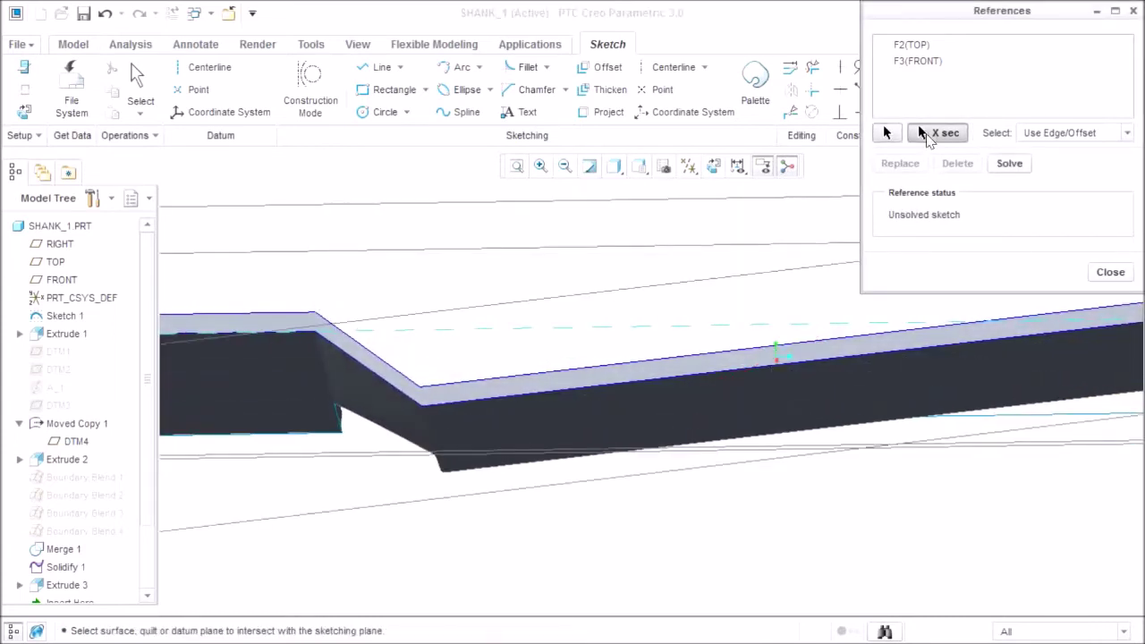
pyautogui.click(803, 388)
pyautogui.click(24, 112)
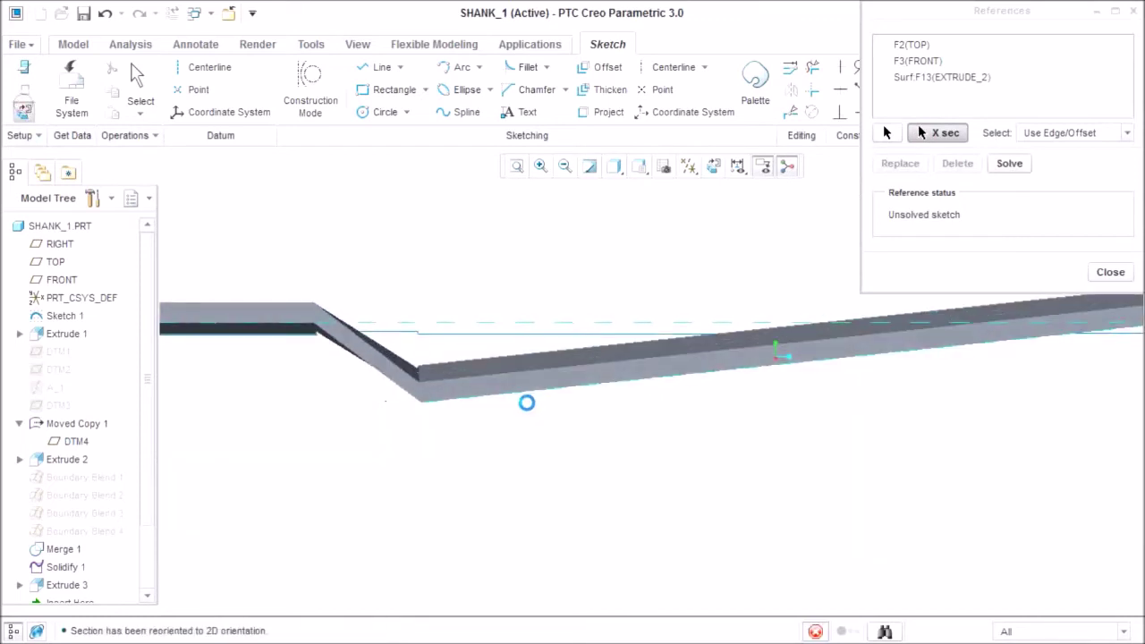
pyautogui.middleClick(626, 407)
pyautogui.middleClick(625, 410)
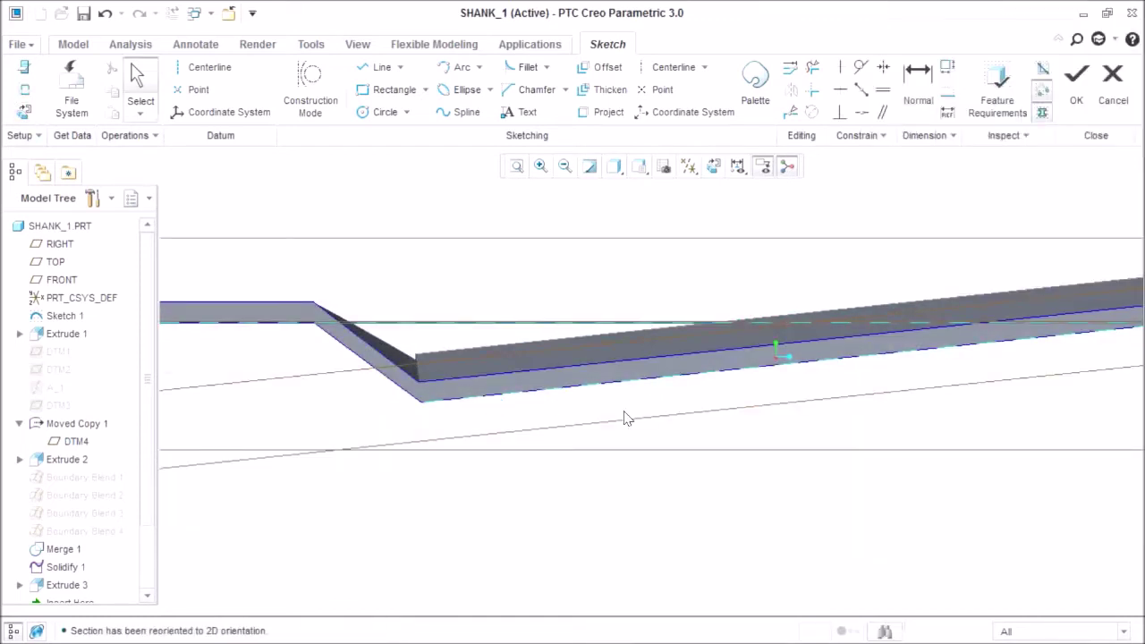
# - Sketch a horizontal line about 31 mm long on the TOP plane and a second line along the shank's sloped underside
pyautogui.click(371, 73)
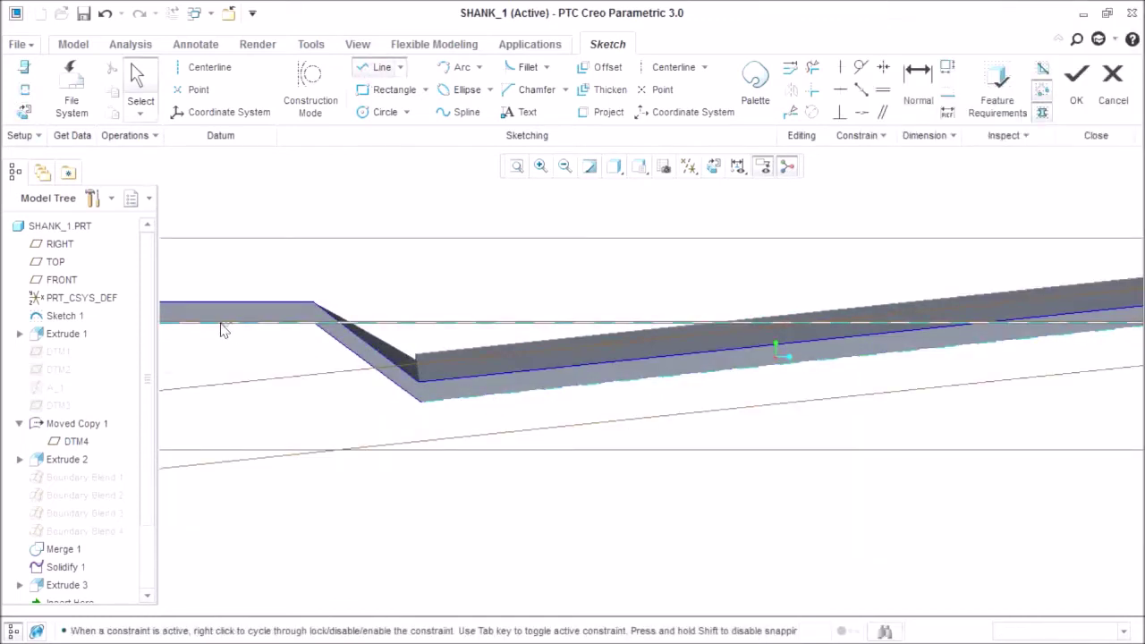
pyautogui.middleClick(578, 249)
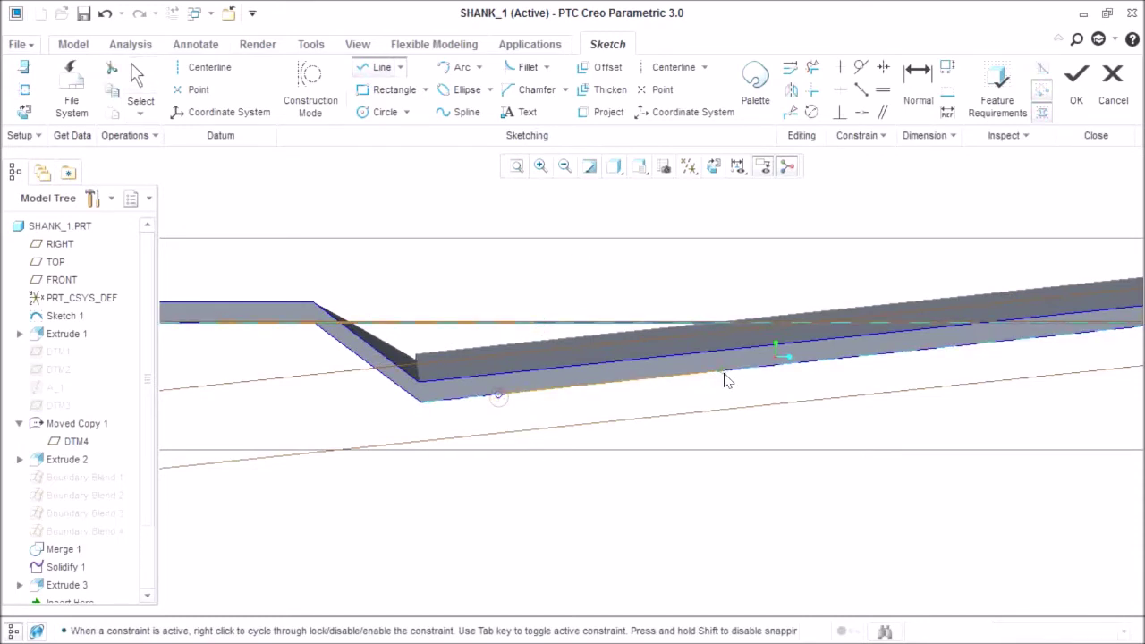
pyautogui.middleClick(795, 187)
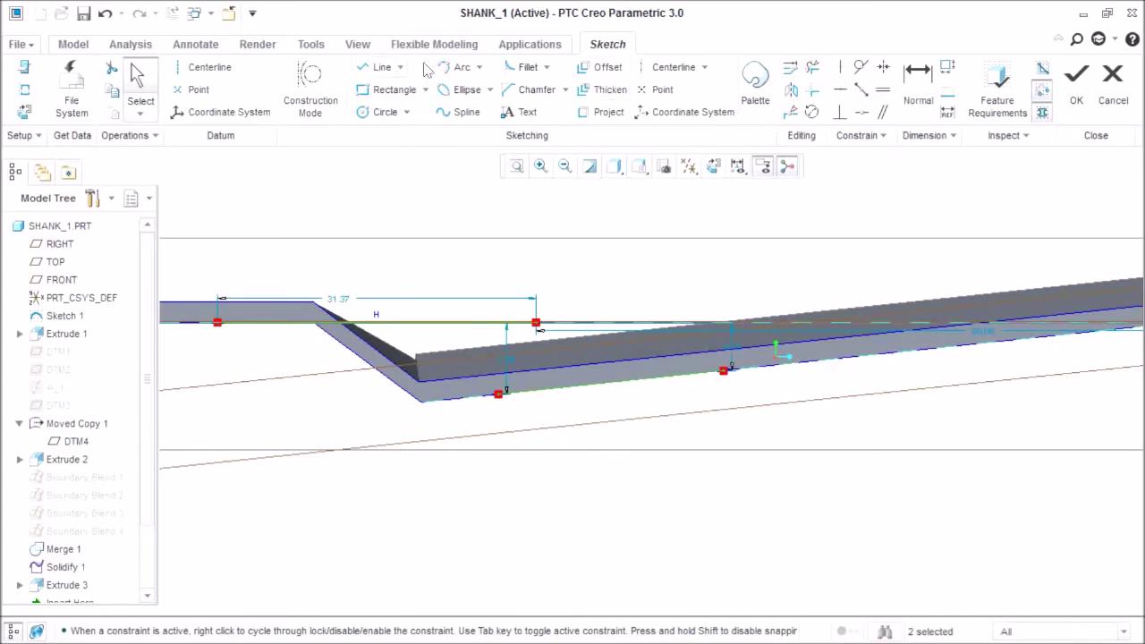
# - Dimension the angle between the two lines, convert the conflicting dimension to a reference, and finish the sketch
pyautogui.click(912, 77)
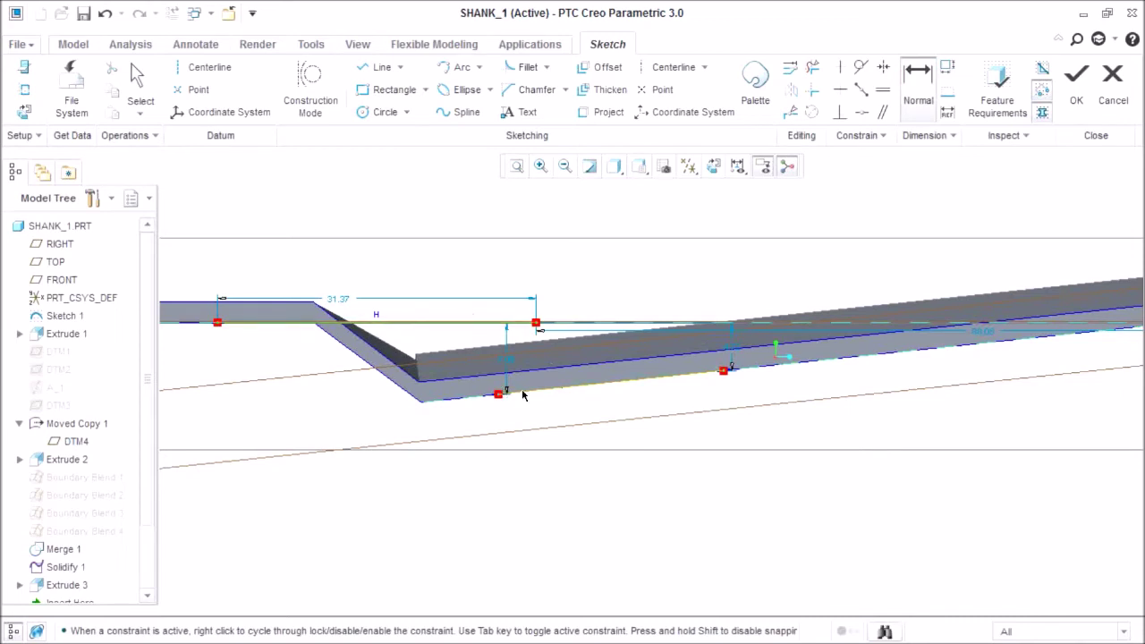
pyautogui.middleClick(491, 347)
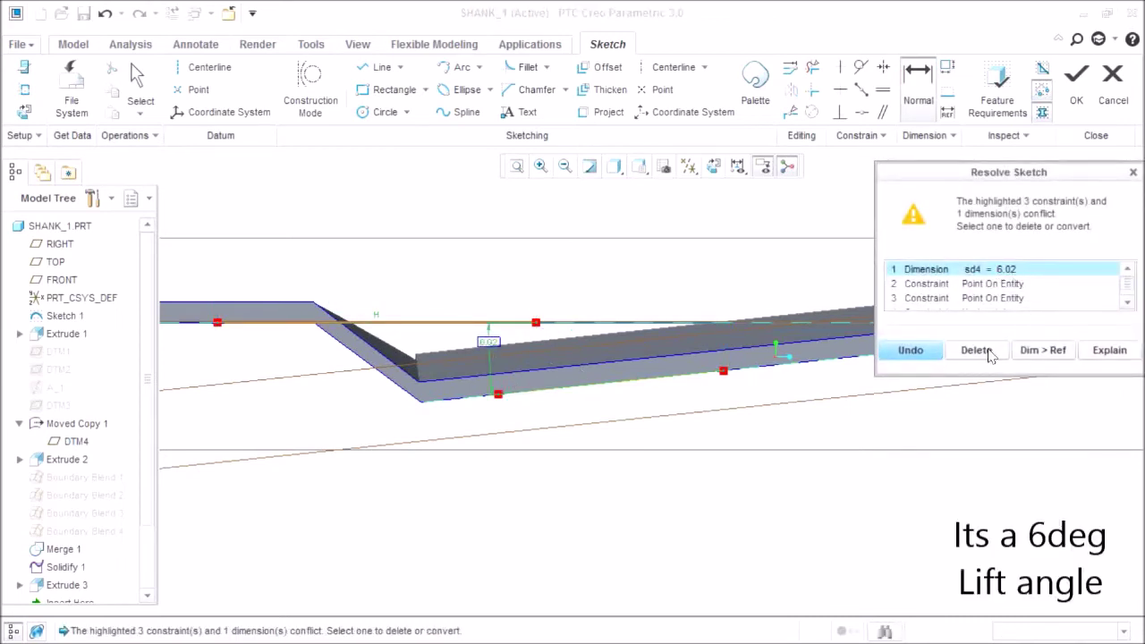
pyautogui.click(1030, 352)
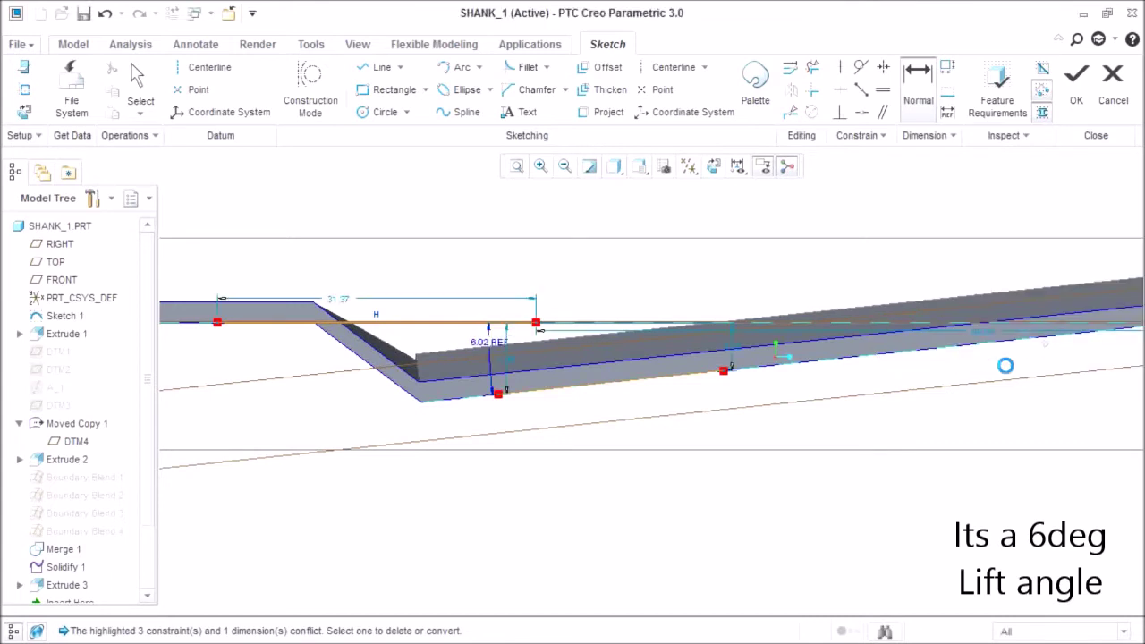
pyautogui.click(1077, 104)
# - Activate the cross-section that is offset from the FRONT plane in place of the lengthwise section
pyautogui.moveTo(674, 358)
pyautogui.mouseDown(button='middle')
pyautogui.moveTo(514, 279)
pyautogui.moveTo(628, 414)
pyautogui.mouseUp(button='middle')
pyautogui.click(689, 168)
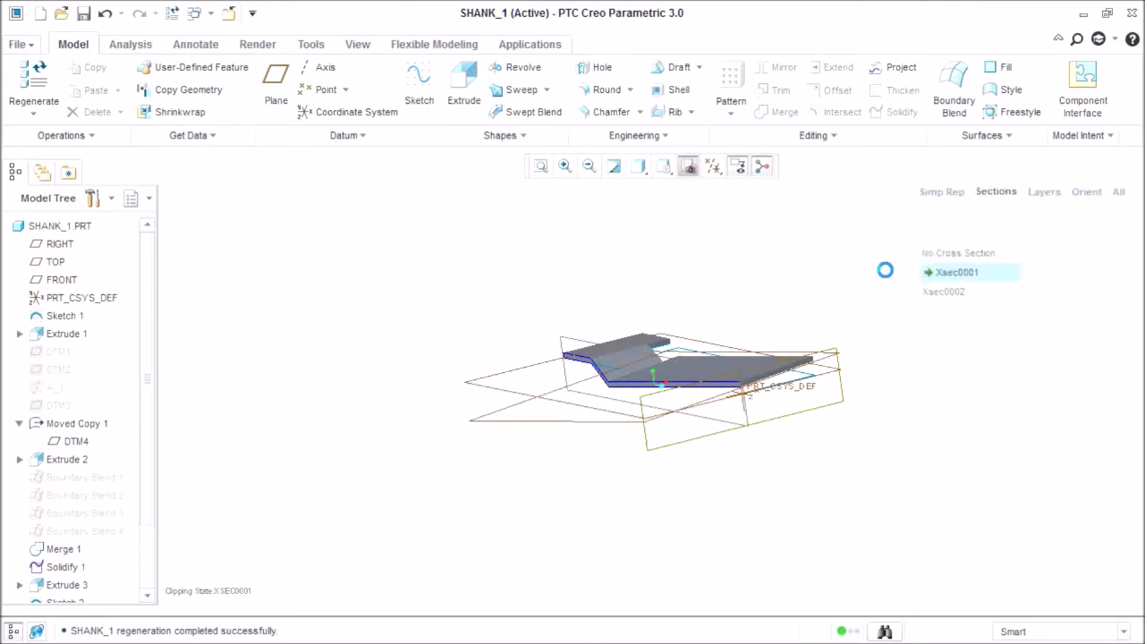
pyautogui.doubleClick(954, 292)
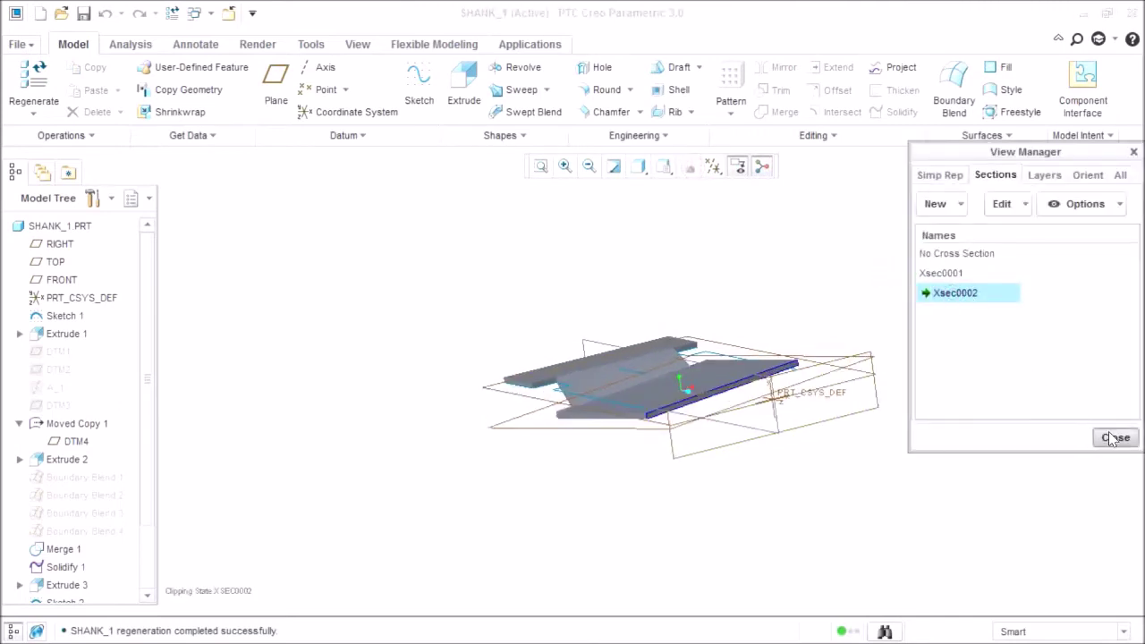
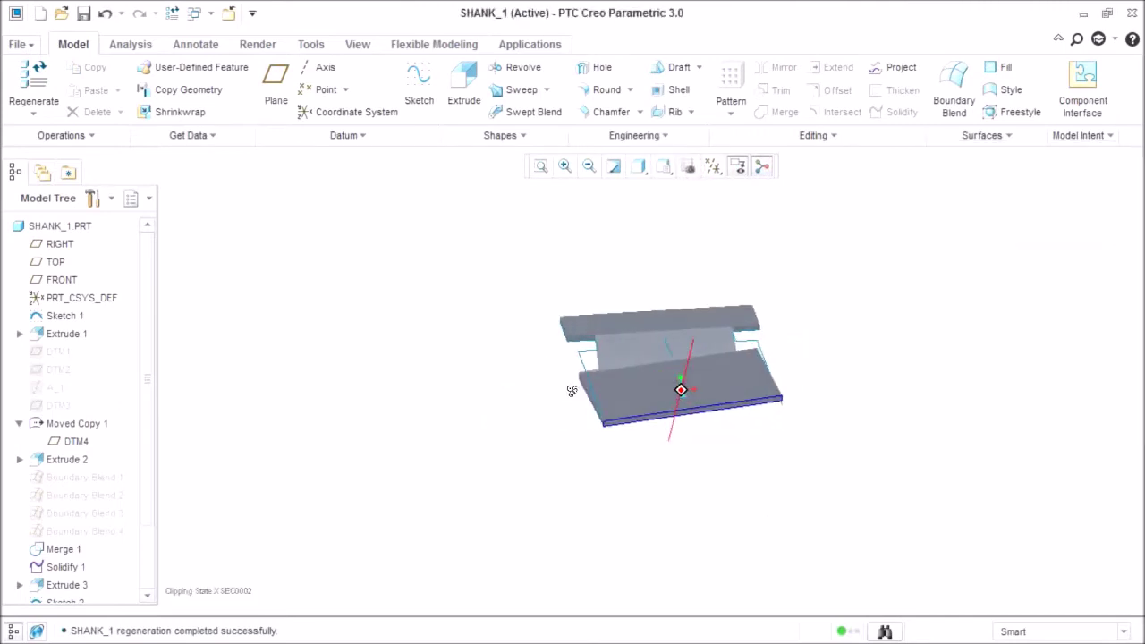
# - Start a sketch on the FRONT plane with RIGHT as the right-hand reference and view it square-on
pyautogui.click(419, 87)
pyautogui.click(590, 485)
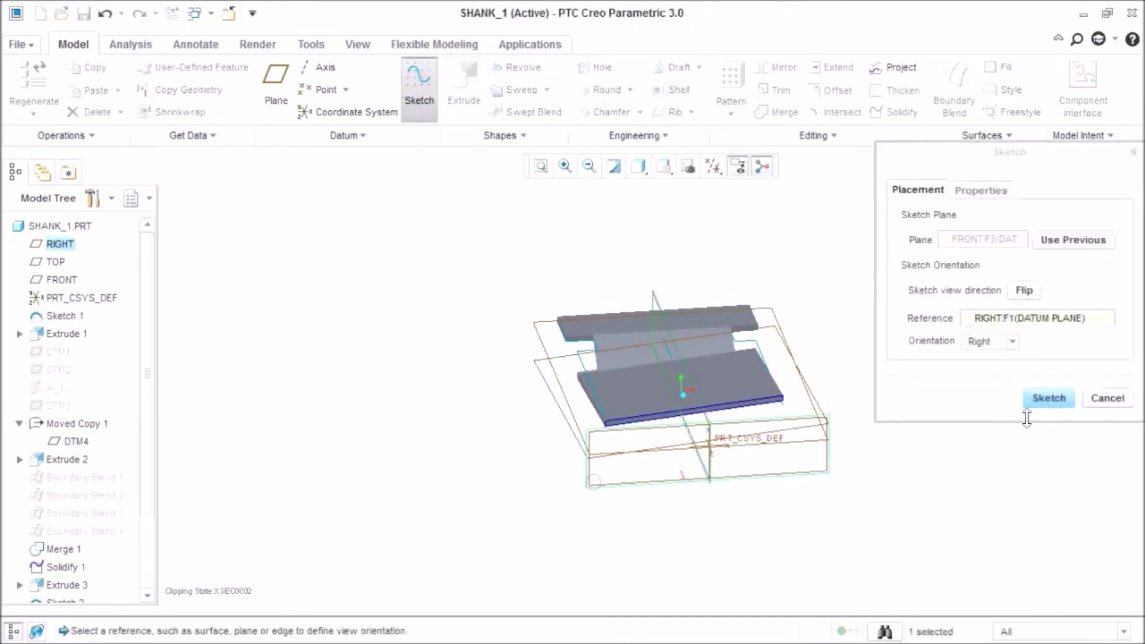
pyautogui.click(1046, 399)
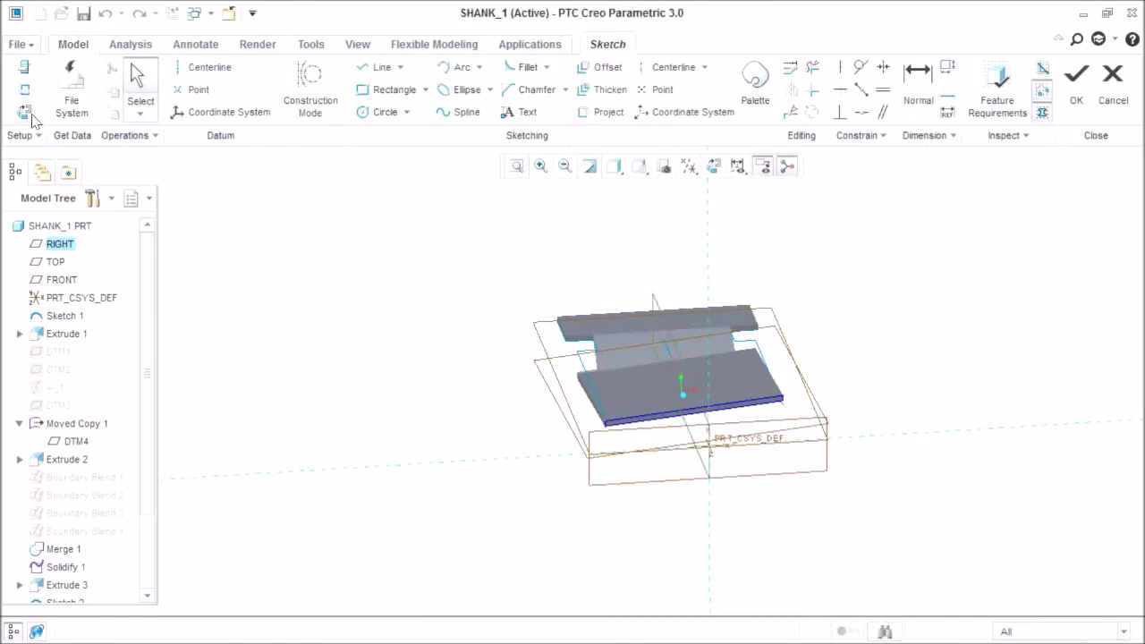
pyautogui.click(27, 113)
pyautogui.scroll(5, 466, 369)
pyautogui.scroll(-4, 340, 391)
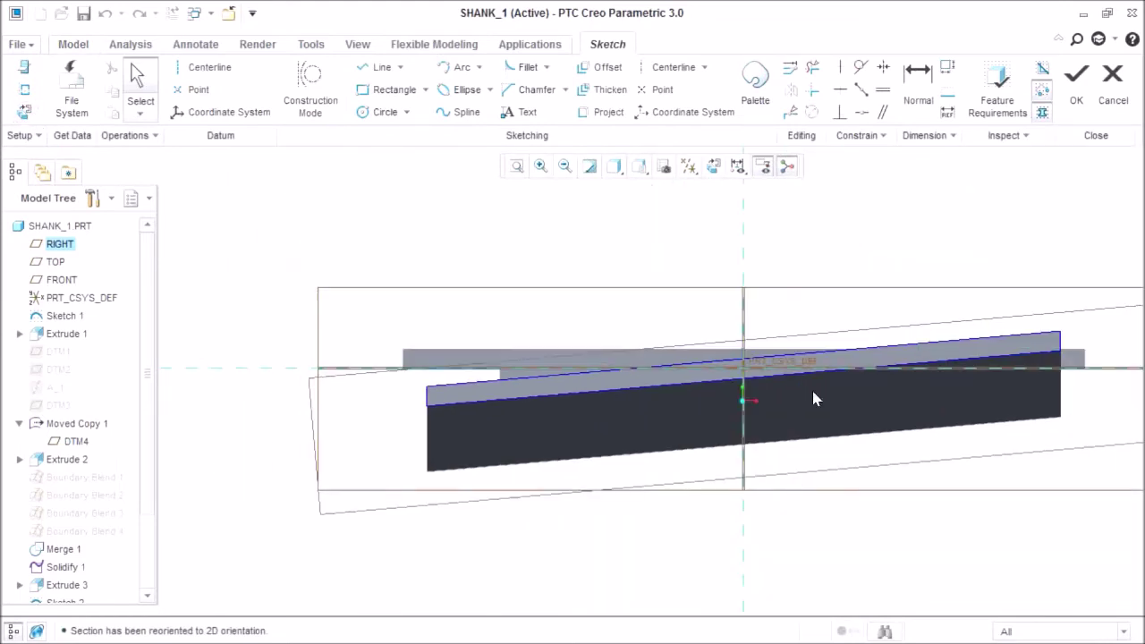
# - Add the underside surface of the sloped shank section as a cross-section reference for the FRONT-plane sketch
pyautogui.click(22, 92)
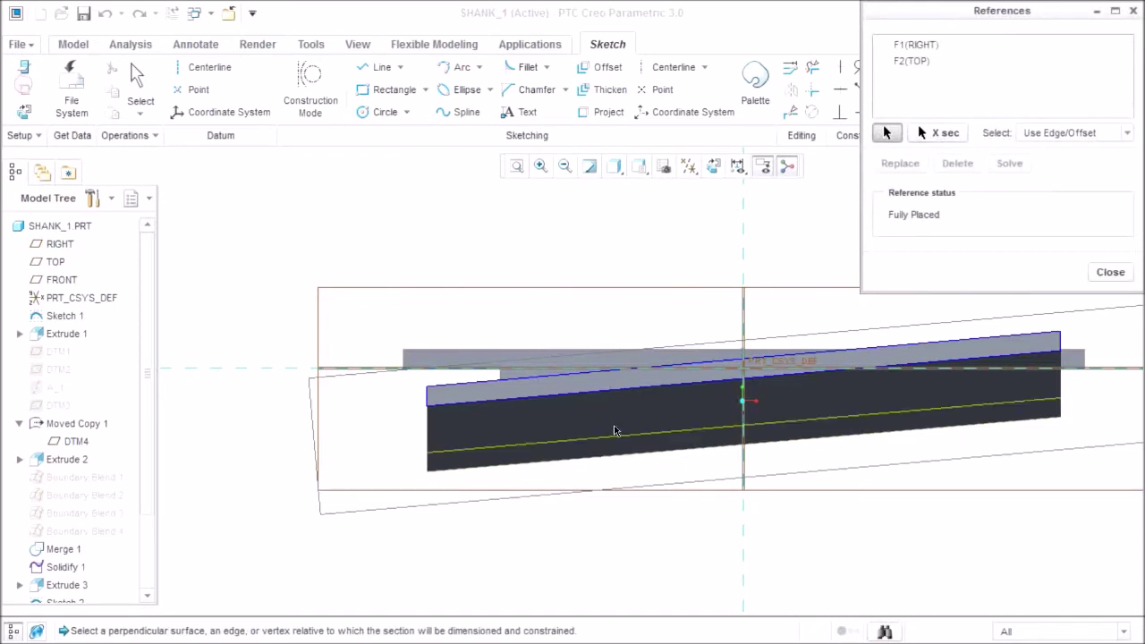
pyautogui.click(939, 133)
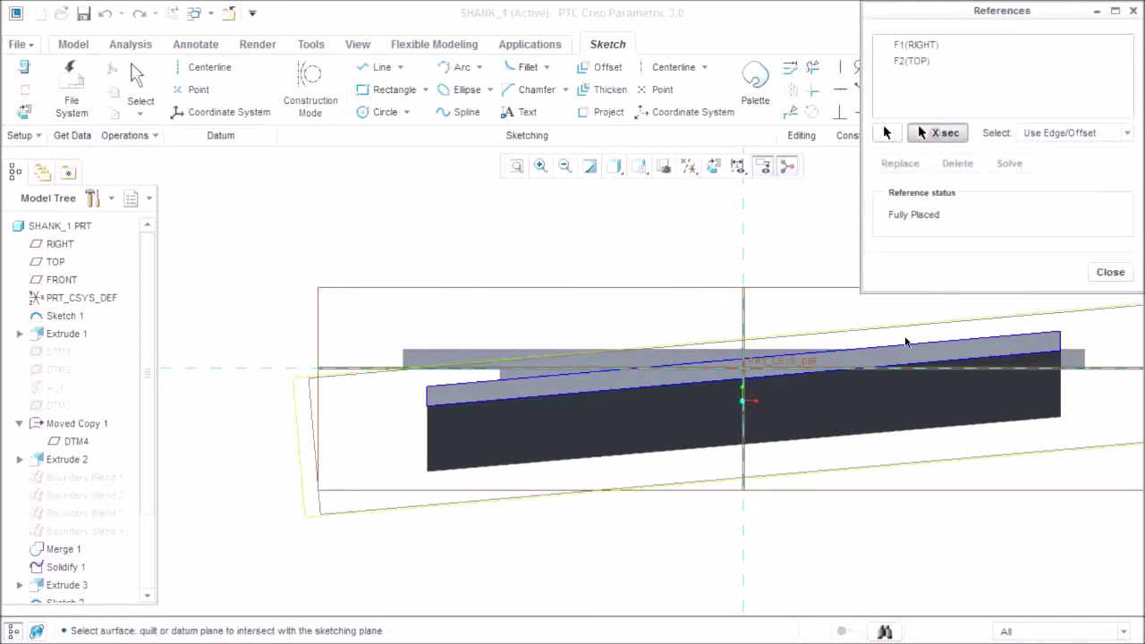
pyautogui.click(882, 389)
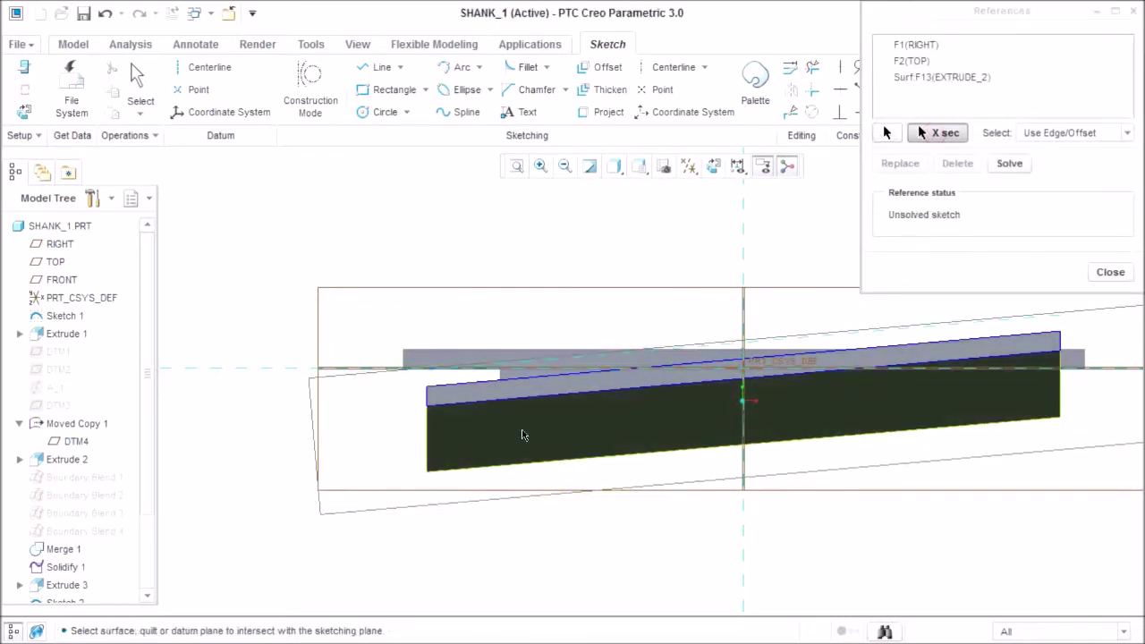
pyautogui.scroll(3, 523, 436)
pyautogui.scroll(-5, 416, 427)
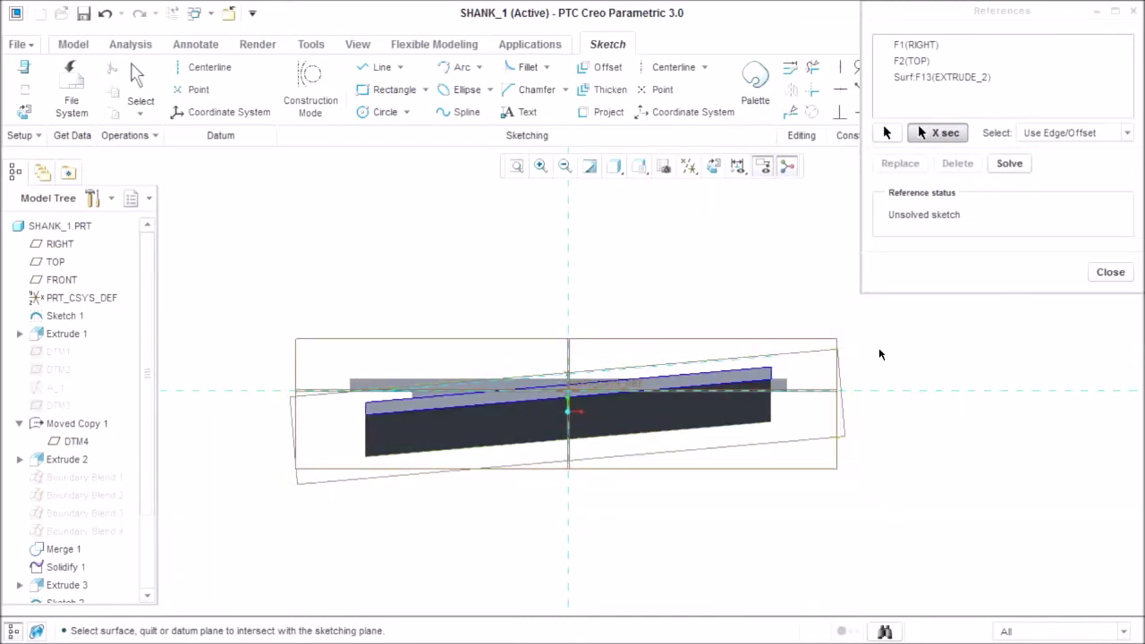
pyautogui.middleClick(879, 349)
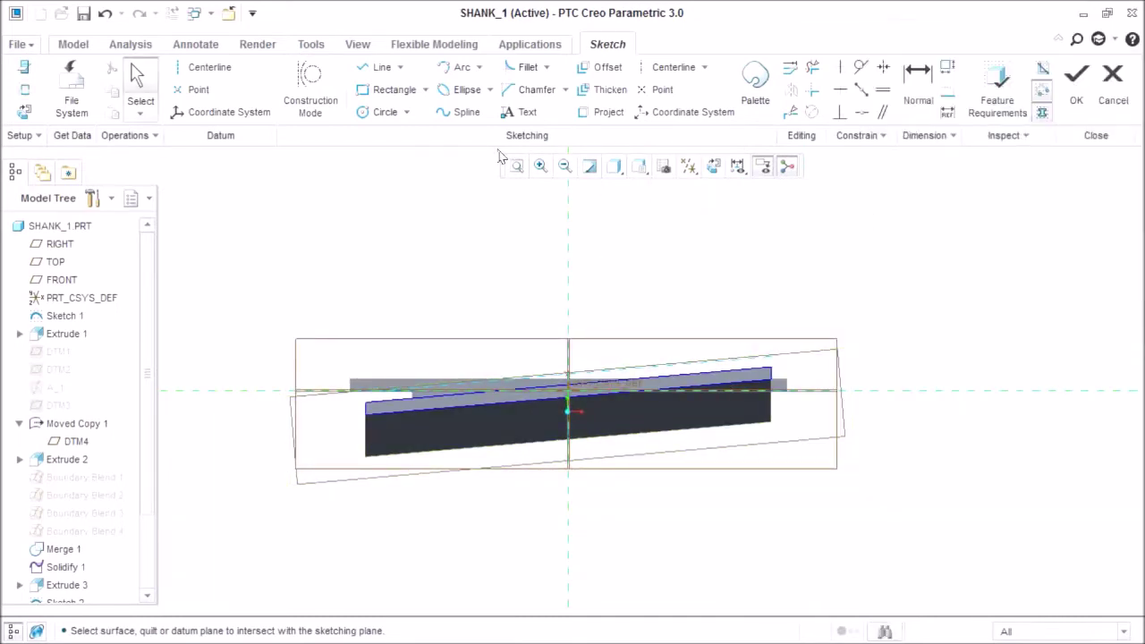
# - Sketch one line along the sloped surface reference and a horizontal line below it on the TOP plane
pyautogui.click(365, 71)
pyautogui.scroll(2, 800, 407)
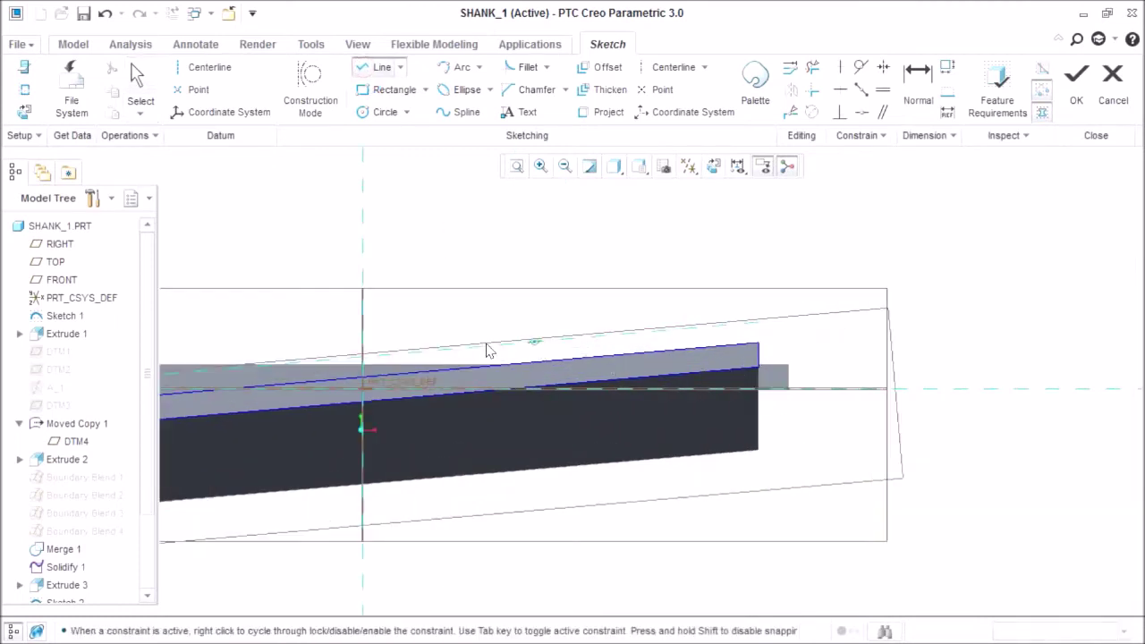
pyautogui.click(702, 338)
pyautogui.middleClick(698, 329)
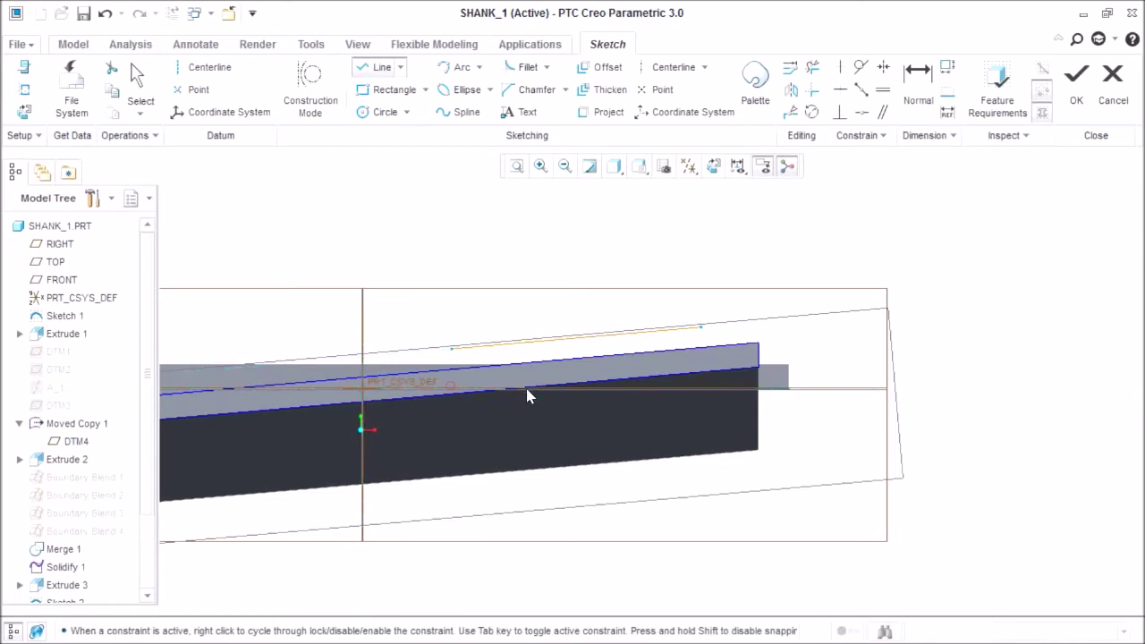
pyautogui.middleClick(876, 327)
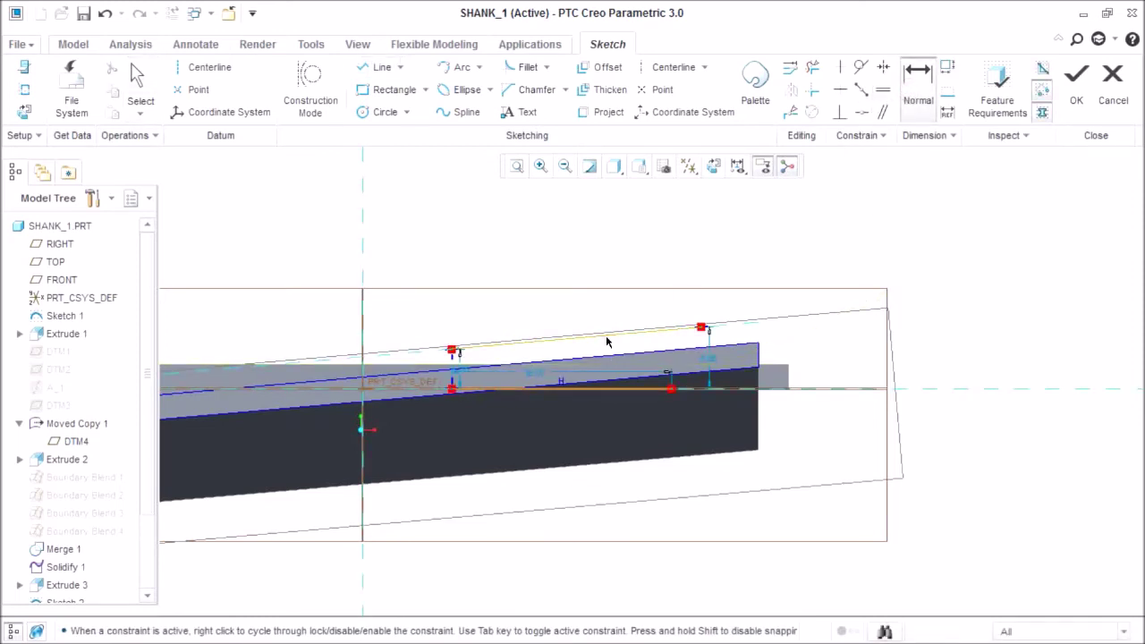
# - Add the angle between the sloped and horizontal lines as a reference dimension and finish the FRONT-plane sketch
pyautogui.click(605, 390)
pyautogui.middleClick(581, 374)
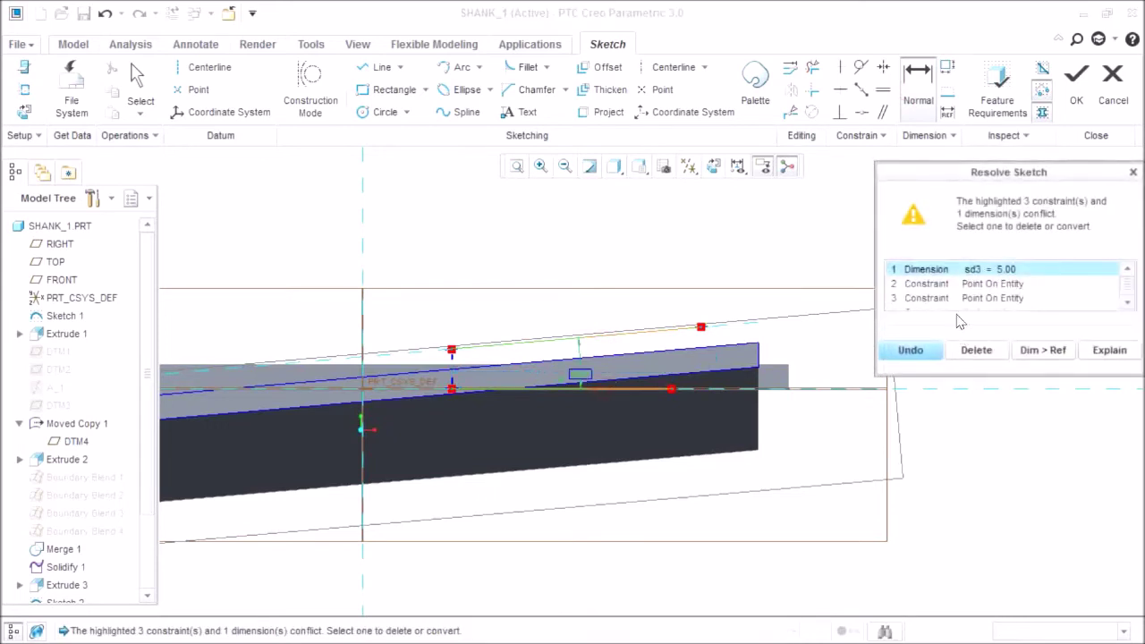
pyautogui.click(1043, 350)
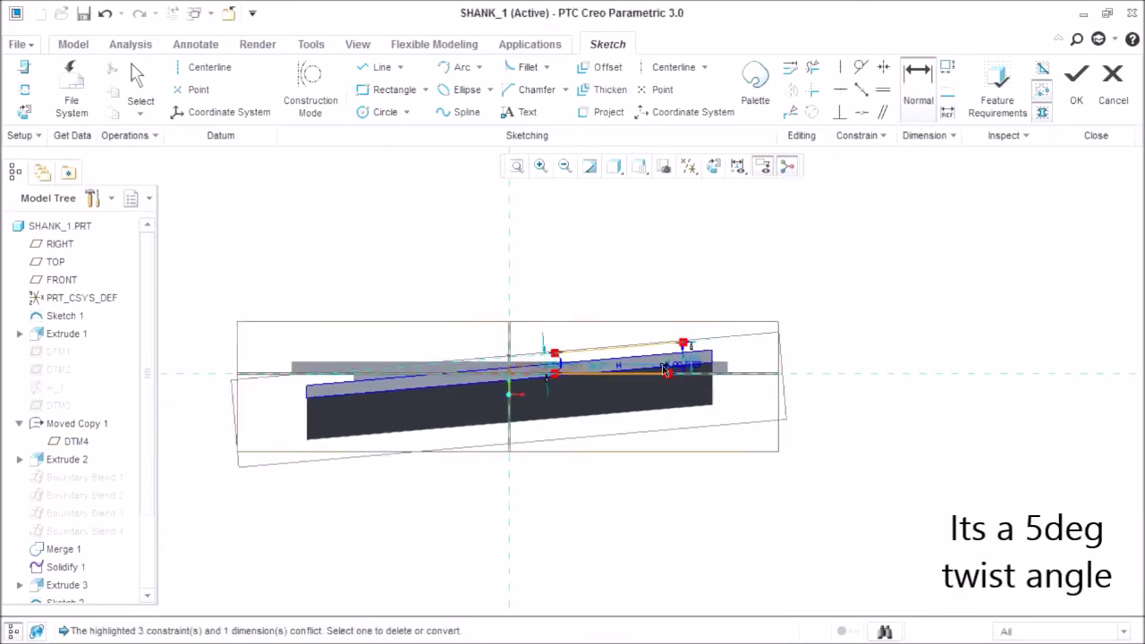
pyautogui.scroll(3, 645, 359)
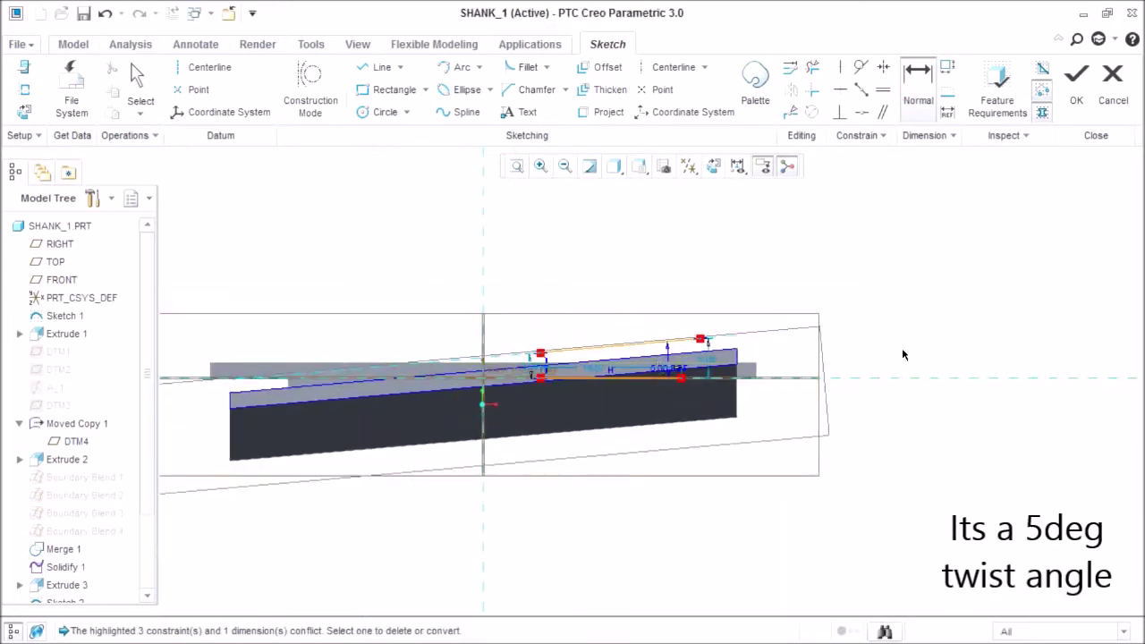
pyautogui.click(1073, 97)
# - Deactivate the active cross-section by switching to No Cross Section so the whole shank is displayed
pyautogui.scroll(3, 797, 272)
pyautogui.moveTo(796, 272)
pyautogui.mouseDown(button='middle')
pyautogui.moveTo(895, 292)
pyautogui.moveTo(889, 322)
pyautogui.mouseUp(button='middle')
pyautogui.scroll(2, 887, 318)
pyautogui.click(299, 547)
pyautogui.scroll(-2, 99, 559)
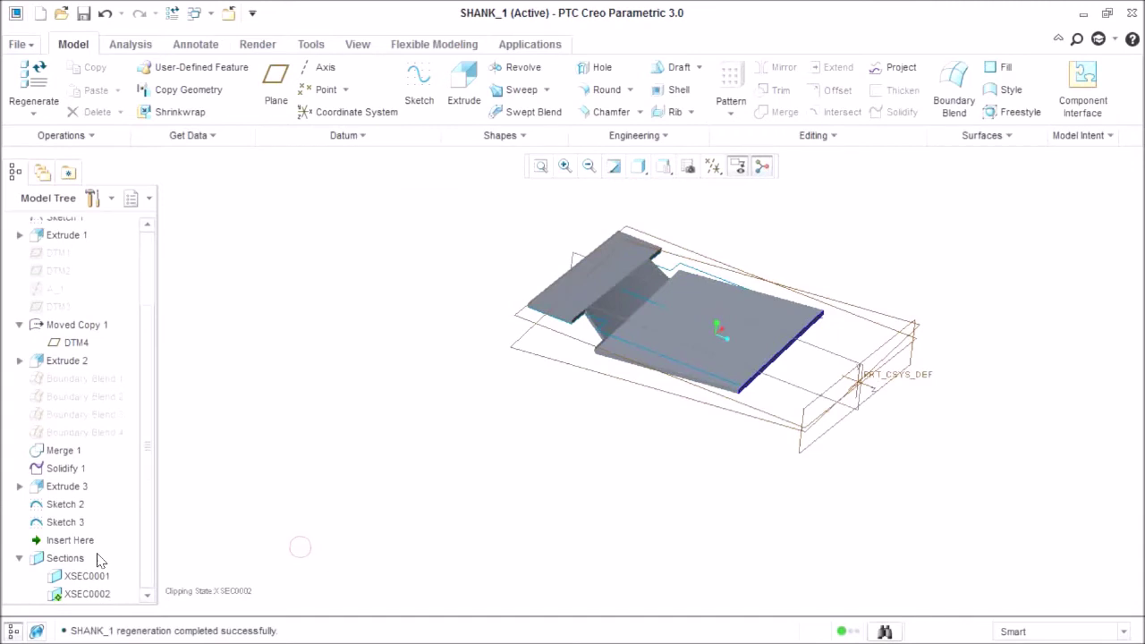
pyautogui.scroll(2, 728, 286)
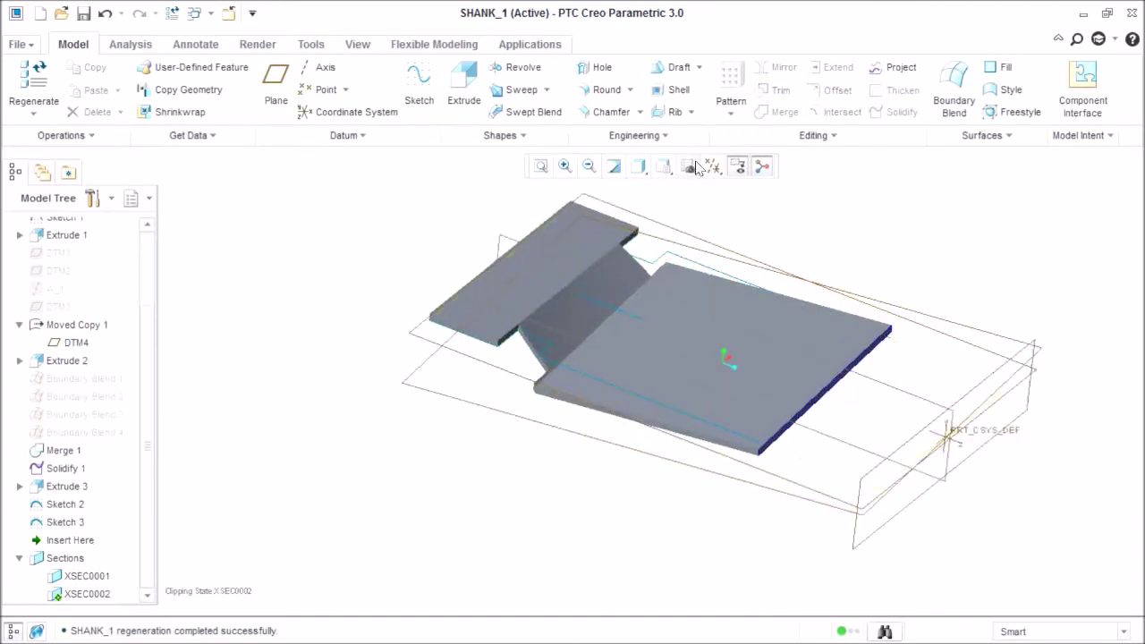
pyautogui.click(688, 167)
pyautogui.doubleClick(973, 254)
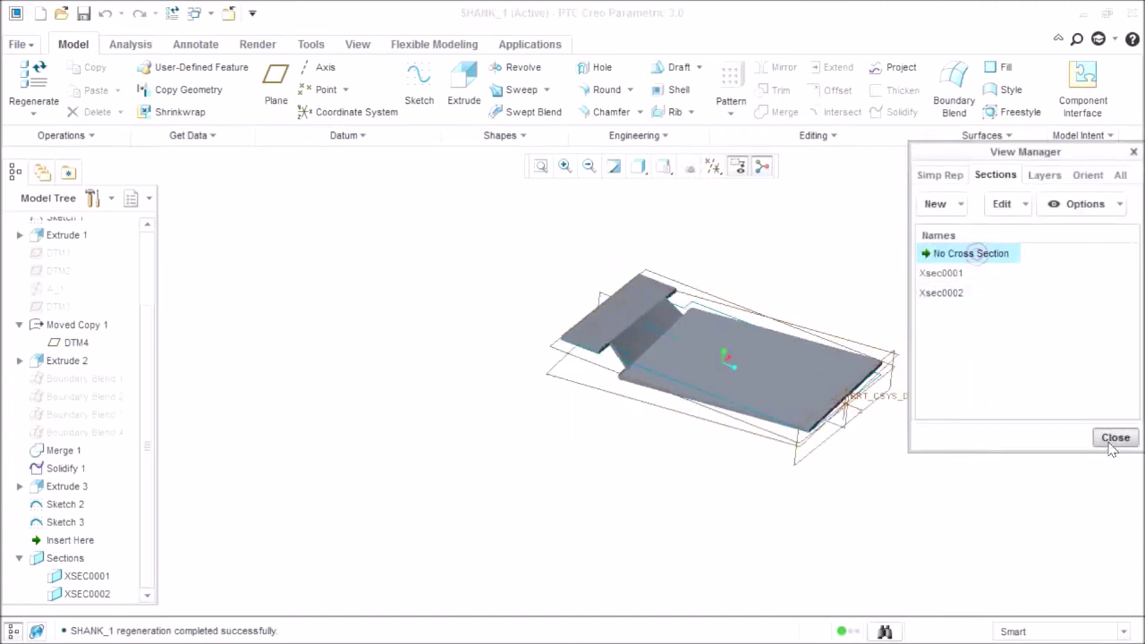
pyautogui.click(1114, 437)
# - Round the two inner corner edges where the head plate meets the sloped neck with a 3.5 mm radius
pyautogui.scroll(5, 615, 361)
pyautogui.scroll(-3, 614, 361)
pyautogui.click(606, 90)
pyautogui.scroll(4, 591, 359)
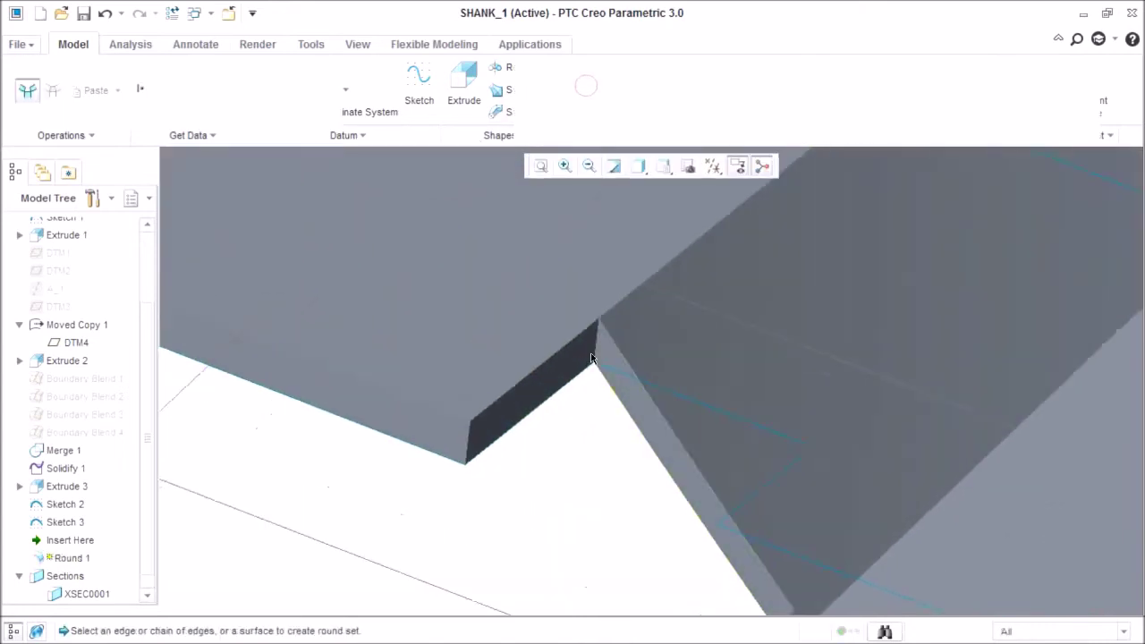
pyautogui.click(590, 346)
pyautogui.moveTo(643, 355); pyautogui.dragTo(685, 370)
pyautogui.scroll(-4, 547, 490)
pyautogui.moveTo(572, 488); pyautogui.dragTo(938, 243, button='middle')
pyautogui.scroll(4, 935, 242)
pyautogui.keyDown('ctrl'); pyautogui.click(939, 229); pyautogui.keyUp('ctrl')
pyautogui.scroll(-3, 966, 279)
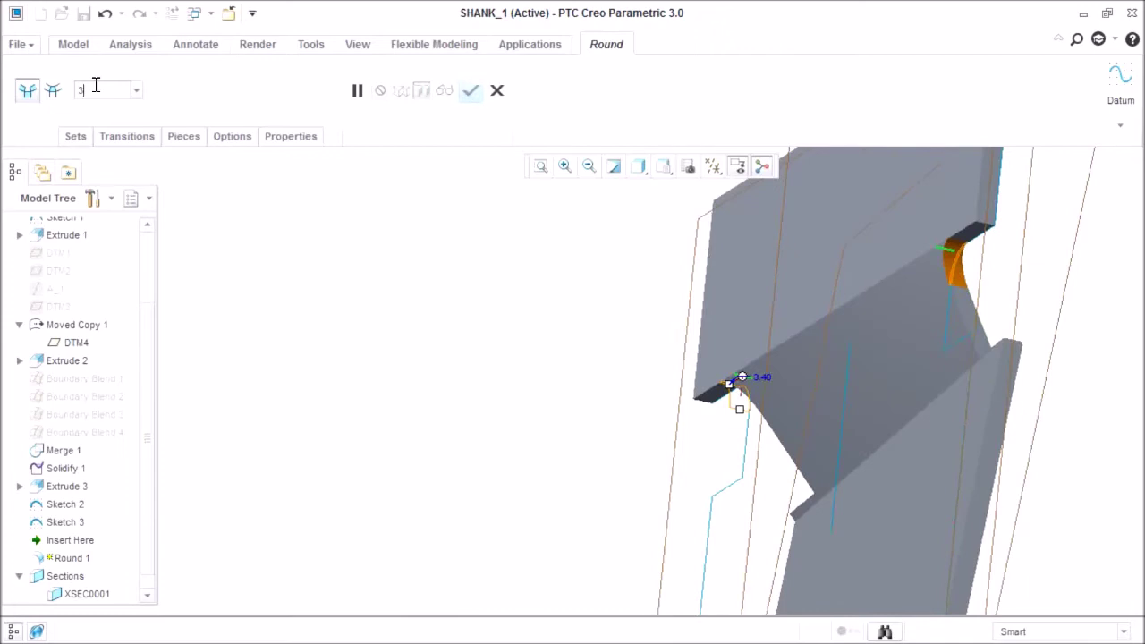
pyautogui.press('Return')
pyautogui.middleClick(306, 379)
# - Start a second round with a 5 mm radius on one corner edge where the sloped neck meets the long plate
pyautogui.scroll(-3, 447, 409)
pyautogui.moveTo(447, 409); pyautogui.dragTo(491, 478, button='middle')
pyautogui.scroll(-5, 436, 490)
pyautogui.scroll(3, 491, 478)
pyautogui.click(601, 101)
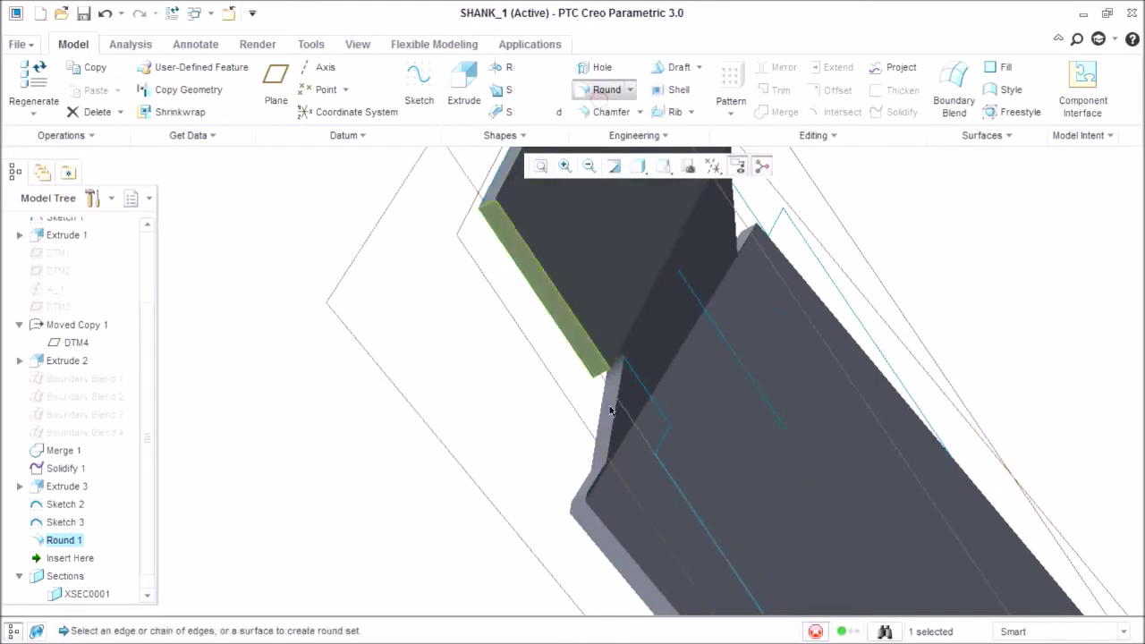
pyautogui.scroll(4, 600, 490)
pyautogui.click(598, 463)
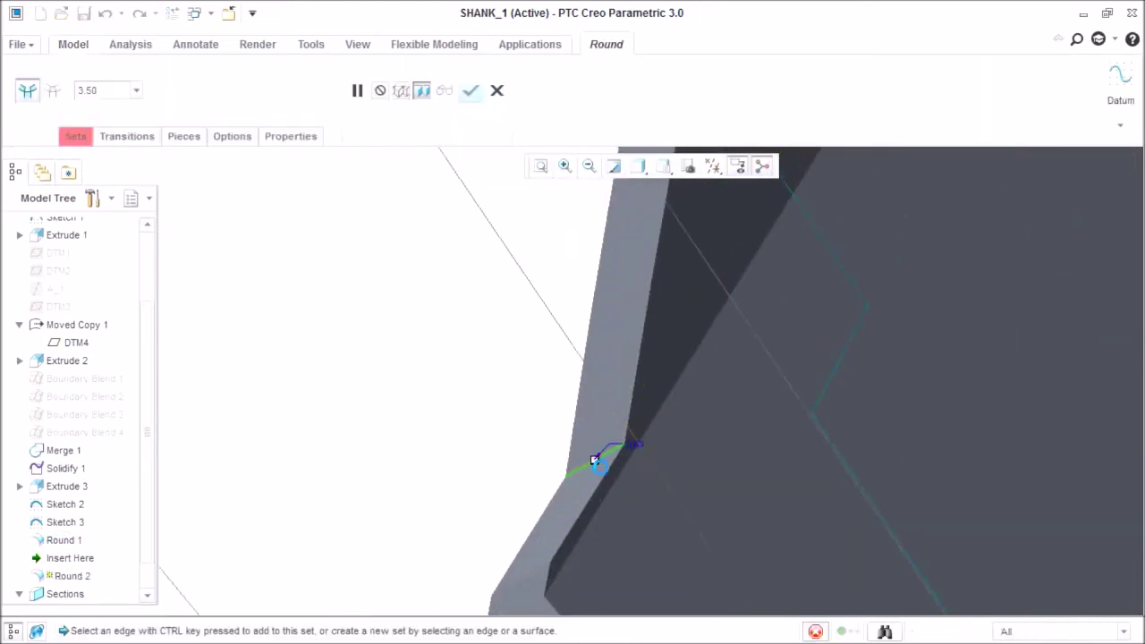
pyautogui.moveTo(591, 397); pyautogui.dragTo(611, 250)
pyautogui.moveTo(580, 393); pyautogui.dragTo(508, 369, button='middle')
pyautogui.scroll(3, 507, 369)
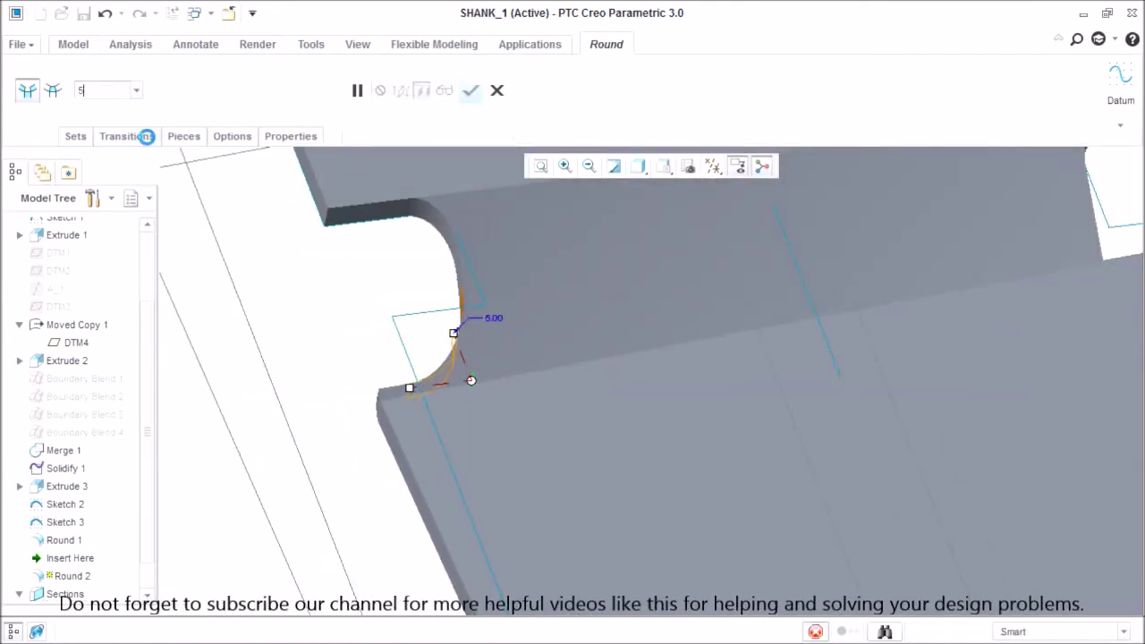
# - Add the matching neck corner edge on the opposite side to the 5 mm round and complete the feature
pyautogui.scroll(4, 318, 323)
pyautogui.moveTo(495, 419); pyautogui.dragTo(719, 357, button='middle')
pyautogui.scroll(-3, 701, 276)
pyautogui.scroll(-6, 710, 370)
pyautogui.click(706, 293)
pyautogui.scroll(2, 702, 307)
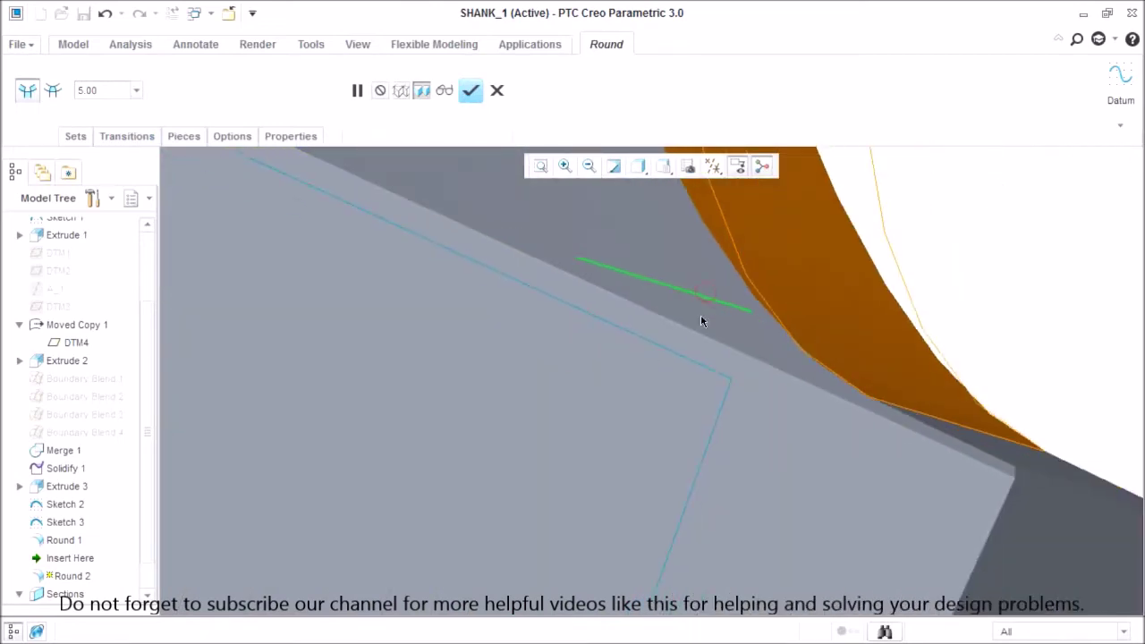
pyautogui.scroll(1, 701, 316)
pyautogui.middleClick(701, 322)
# - Round the upper-side bend edge between the sloped neck and the long plate with a 5 mm radius
pyautogui.scroll(3, 700, 322)
pyautogui.moveTo(700, 322); pyautogui.dragTo(710, 318, button='middle')
pyautogui.scroll(3, 710, 318)
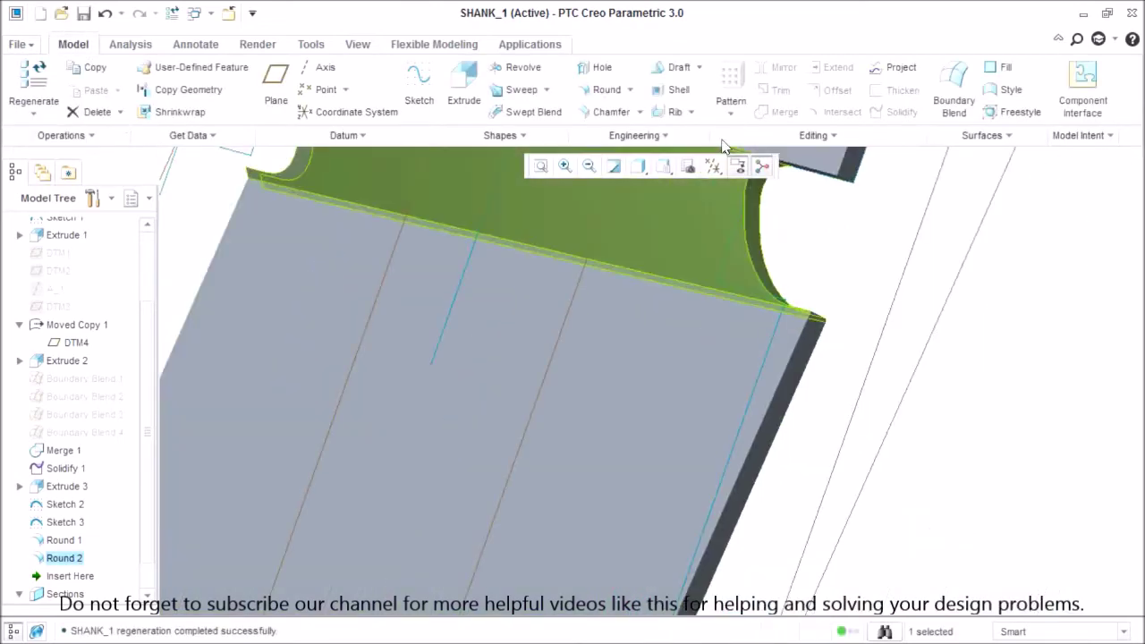
pyautogui.click(606, 89)
pyautogui.click(613, 266)
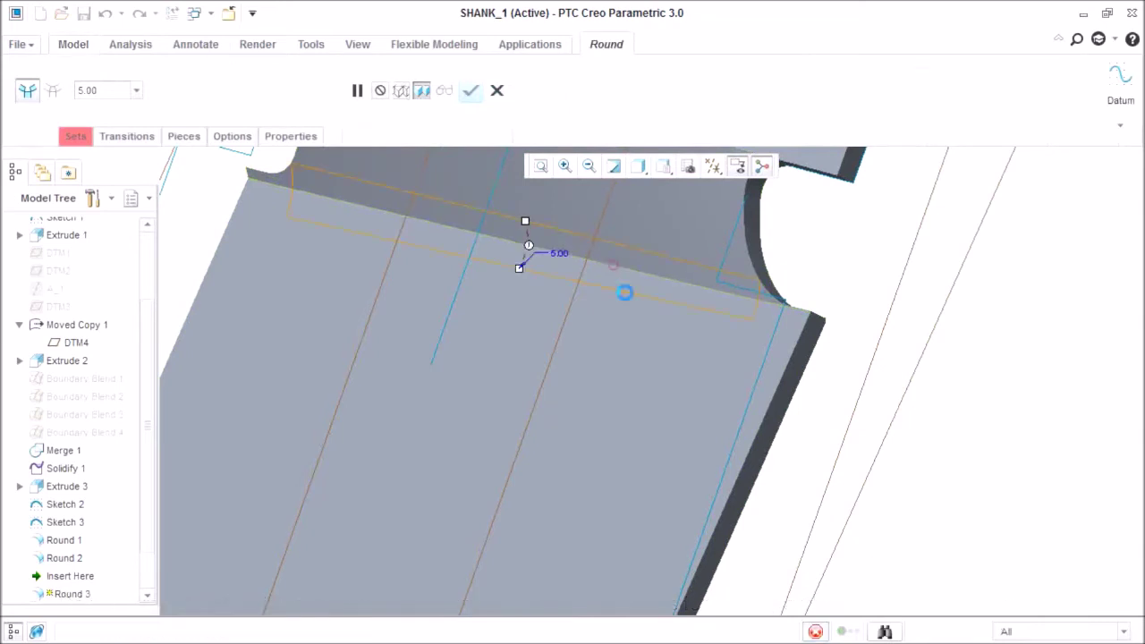
pyautogui.scroll(1, 624, 309)
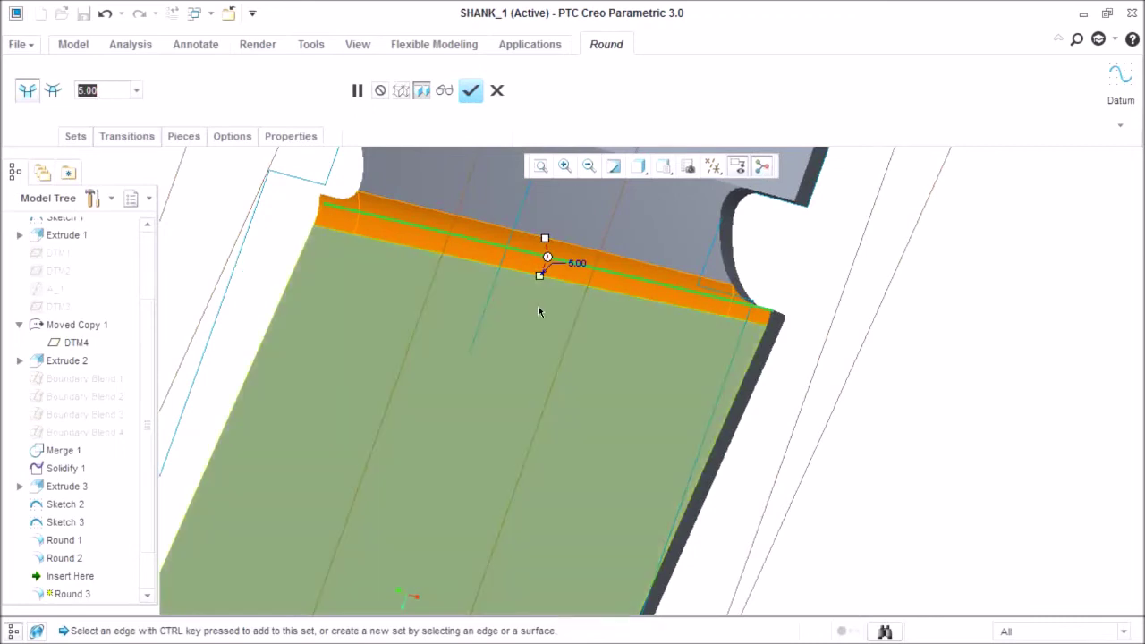
pyautogui.middleClick(537, 304)
# - Round the underside bend edge between the sloped neck and the long plate, with the radius entered as 5.00+2
pyautogui.moveTo(662, 326); pyautogui.dragTo(577, 286, button='middle')
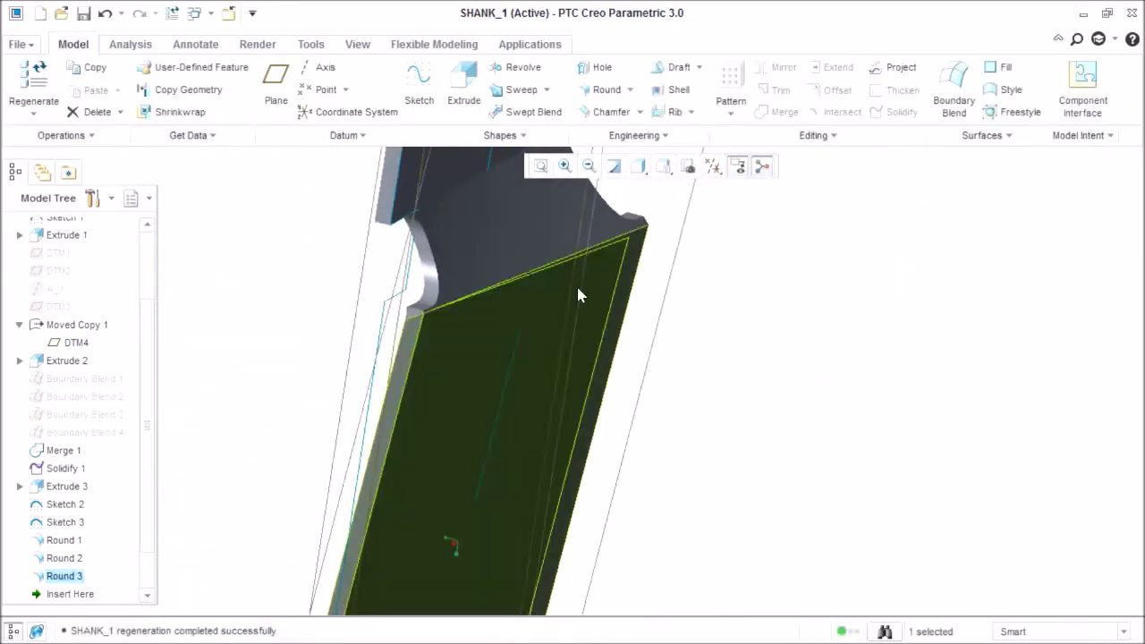
pyautogui.click(606, 89)
pyautogui.click(543, 269)
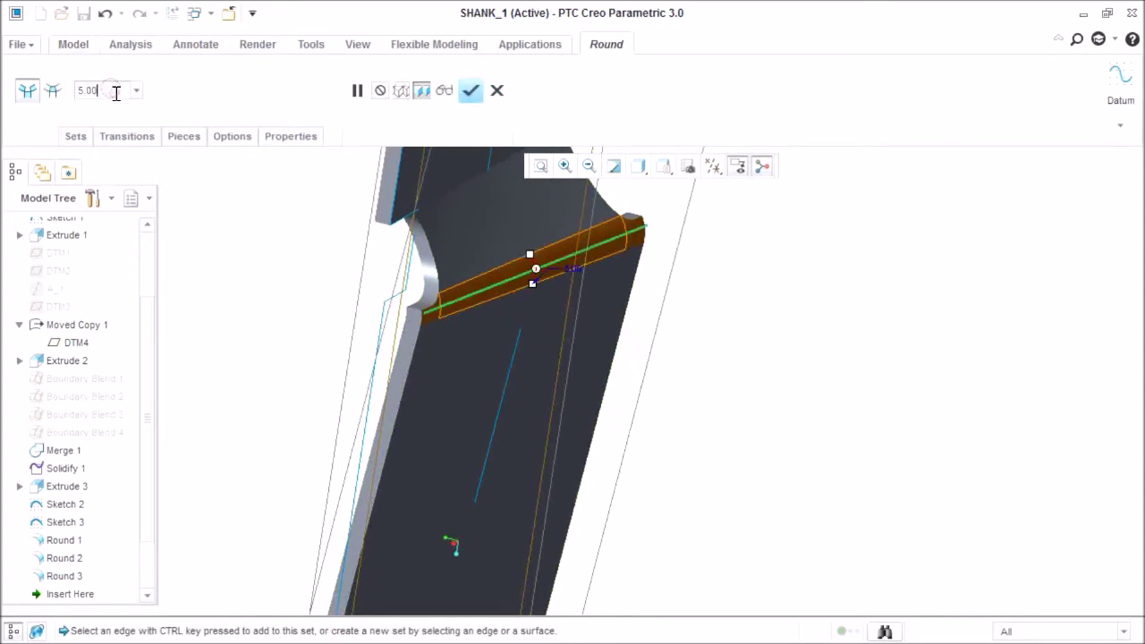
pyautogui.write('+2')
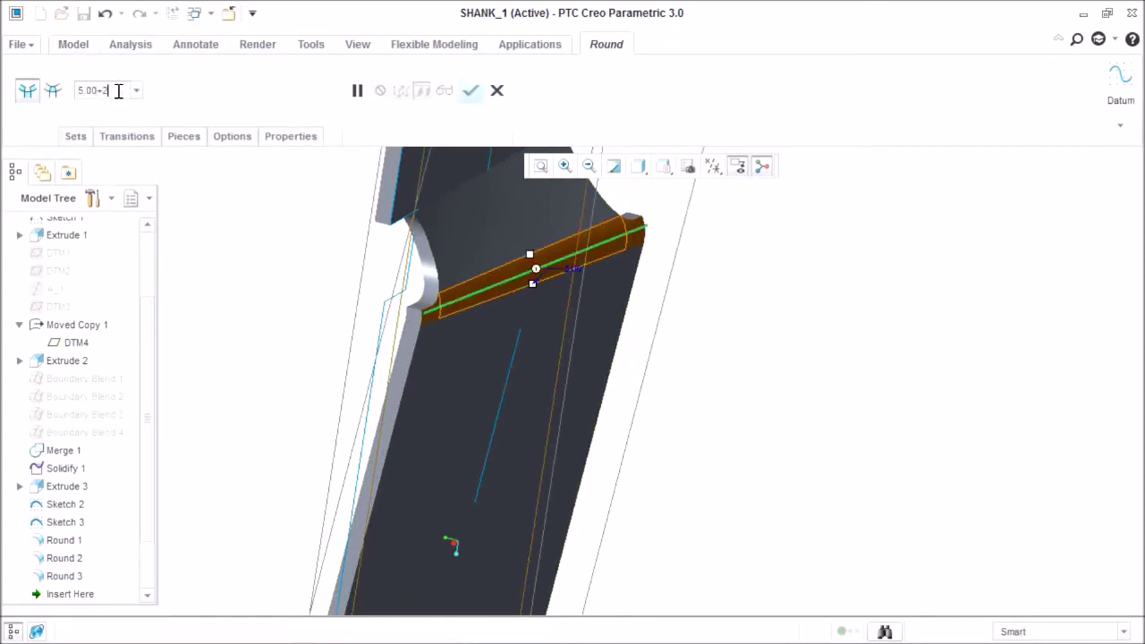
pyautogui.press('Return')
pyautogui.middleClick(461, 309)
# - Round the underside bend edge between the head plate and the sloped neck with a 5 mm radius
pyautogui.moveTo(461, 313); pyautogui.dragTo(477, 265, button='middle')
pyautogui.scroll(-3, 435, 265)
pyautogui.click(586, 95)
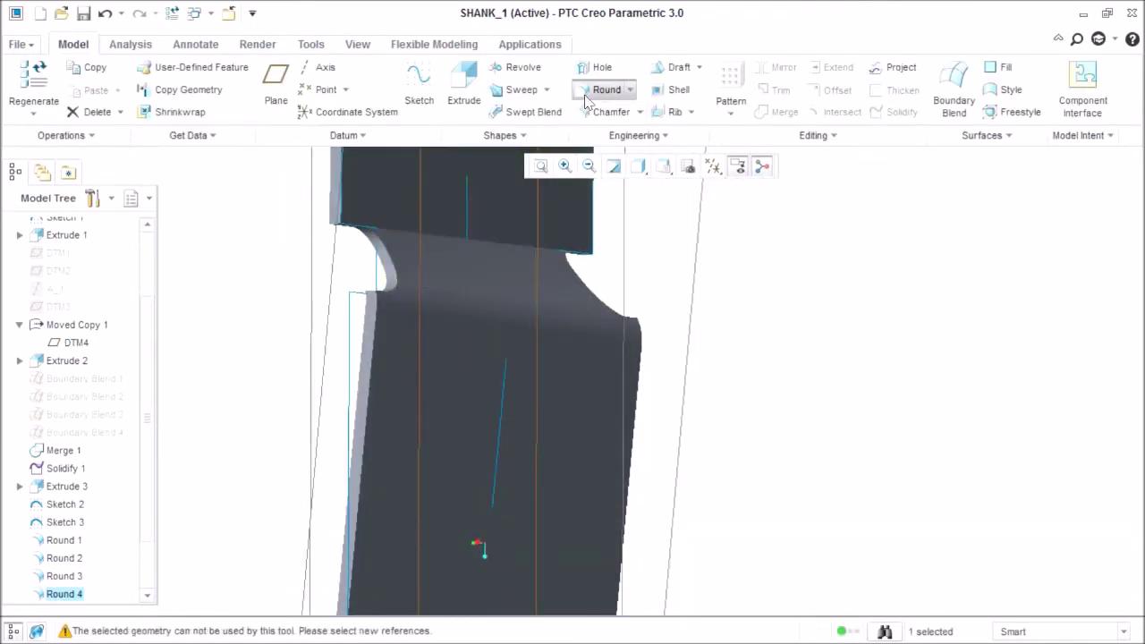
pyautogui.click(407, 234)
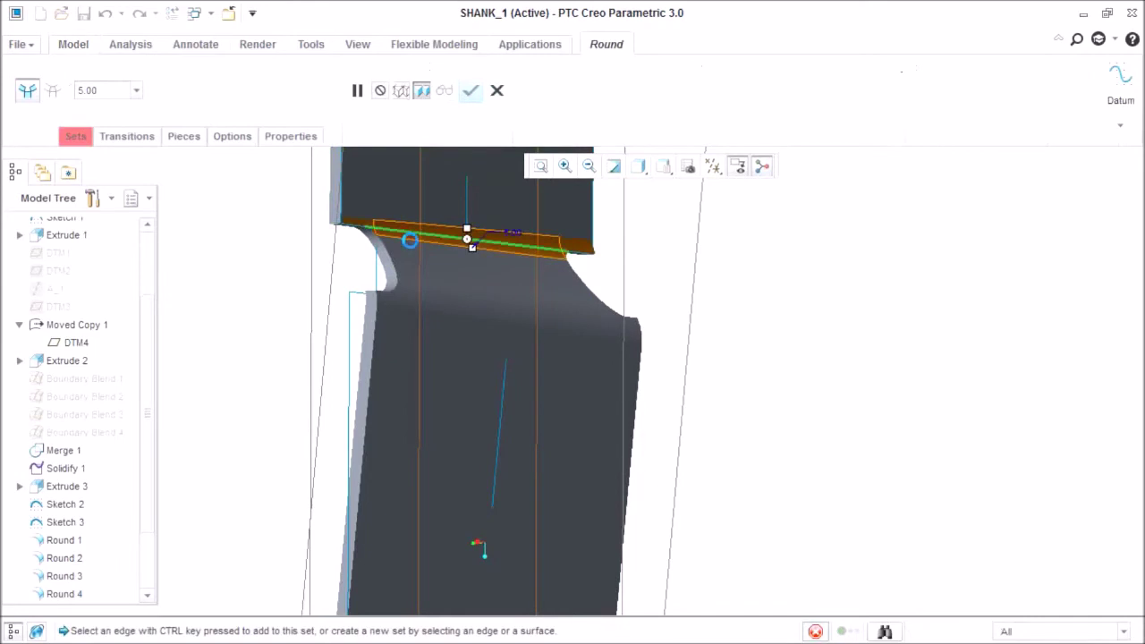
pyautogui.middleClick(251, 289)
# - Round the upper-side bend edge between the head plate and the sloped neck with a 7 mm radius
pyautogui.moveTo(361, 312); pyautogui.dragTo(468, 307, button='middle')
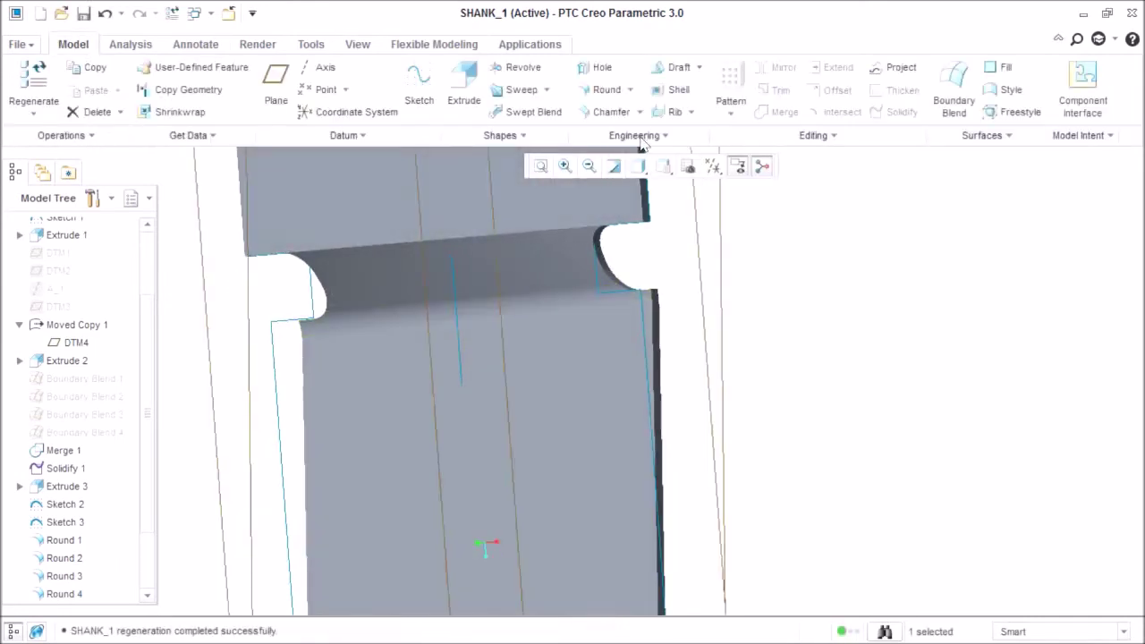
pyautogui.click(605, 89)
pyautogui.click(537, 237)
pyautogui.click(98, 84)
pyautogui.write('7.5')
pyautogui.press('Return')
pyautogui.middleClick(385, 311)
# - Start a round on the head plate's two corner edges on one side, the inner and the outer one
pyautogui.scroll(3, 411, 325)
pyautogui.moveTo(410, 326); pyautogui.dragTo(357, 193, button='middle')
pyautogui.scroll(-3, 351, 310)
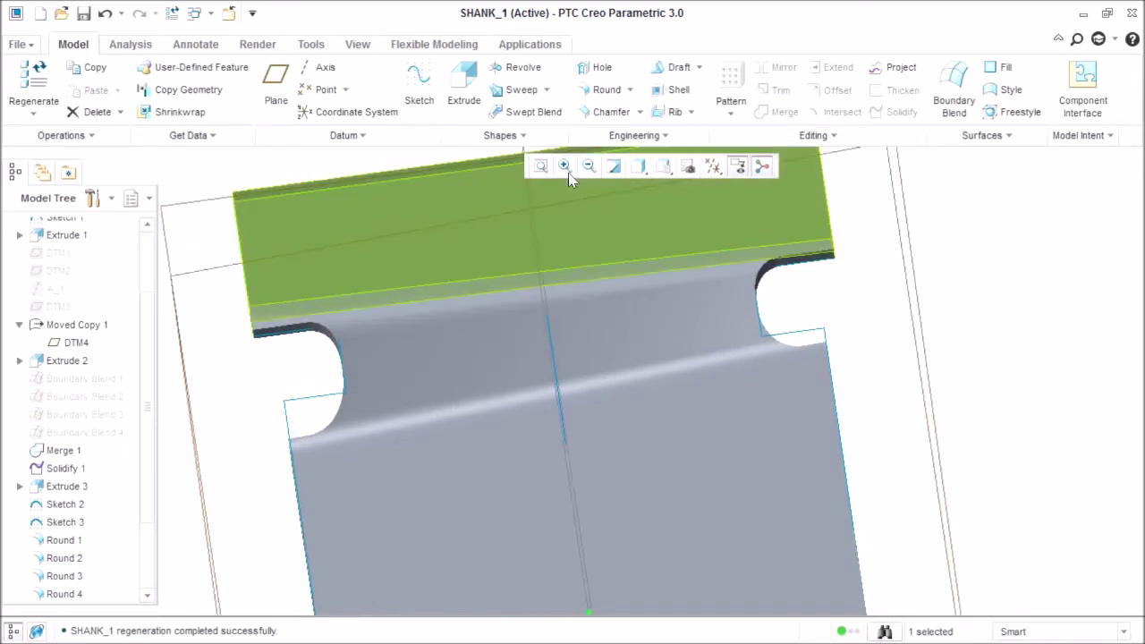
pyautogui.click(605, 90)
pyautogui.scroll(4, 289, 326)
pyautogui.scroll(-5, 289, 320)
pyautogui.moveTo(289, 319); pyautogui.dragTo(352, 432, button='middle')
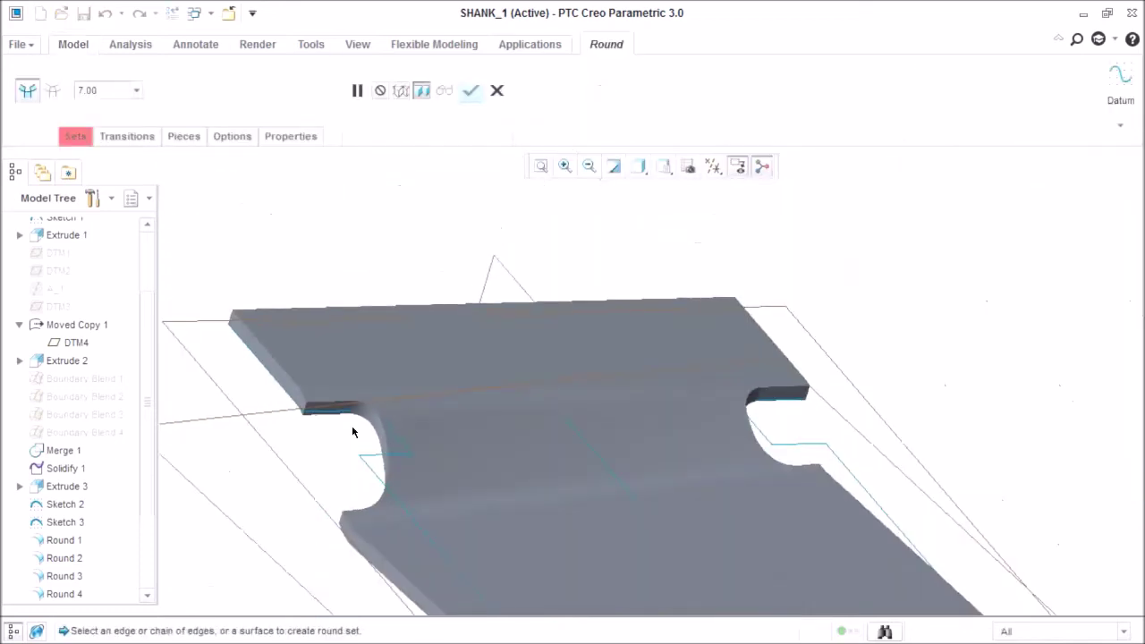
pyautogui.scroll(5, 353, 432)
pyautogui.click(541, 408)
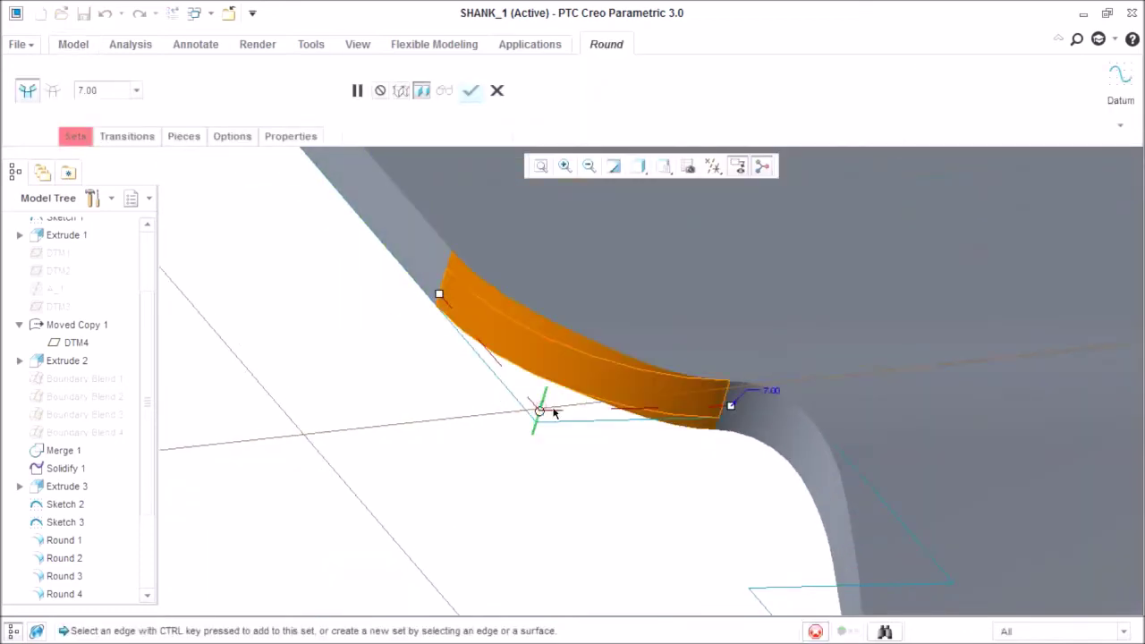
pyautogui.scroll(-4, 633, 443)
pyautogui.moveTo(637, 445); pyautogui.dragTo(564, 365, button='middle')
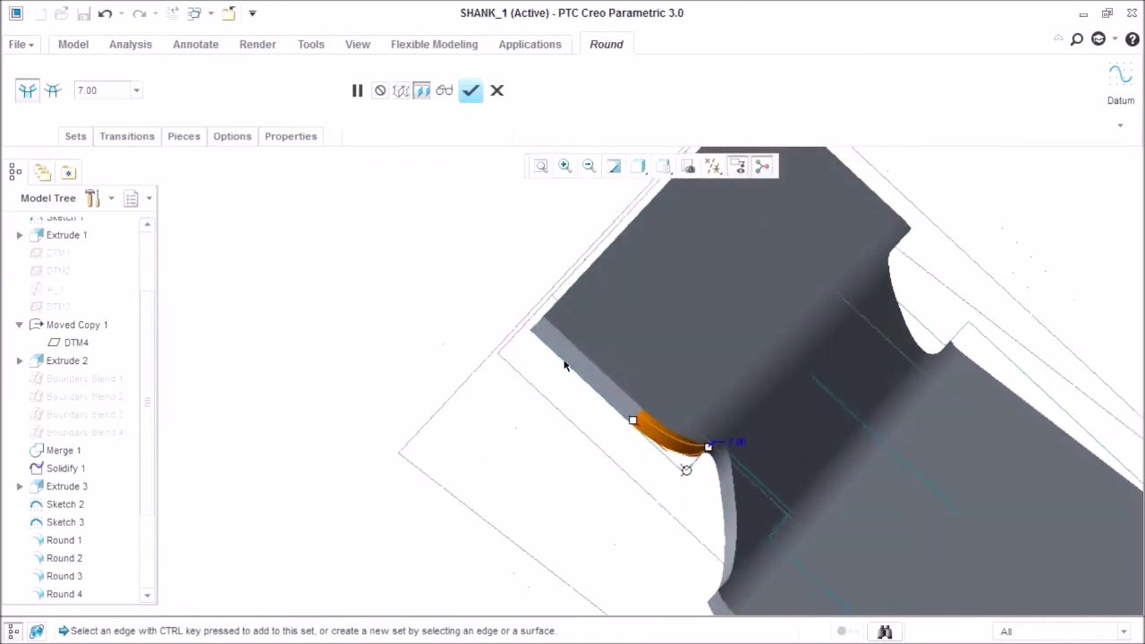
pyautogui.scroll(4, 541, 322)
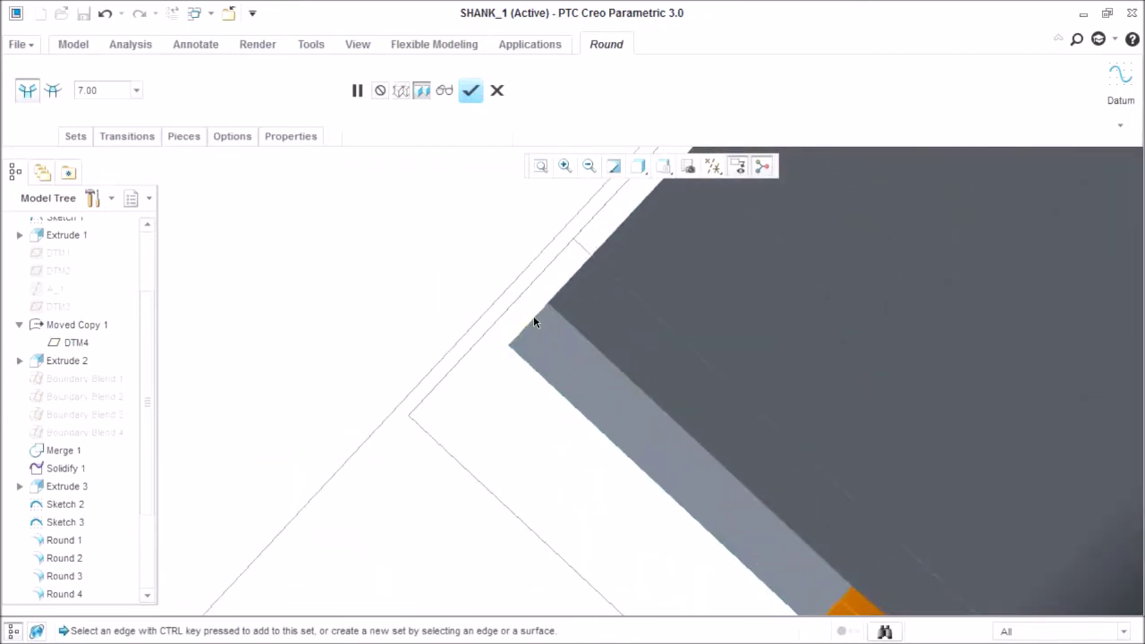
pyautogui.keyDown('ctrl'); pyautogui.click(533, 316); pyautogui.keyUp('ctrl')
# - Add the head plate's two opposite corner edges to the round, set the radius to 4 mm and complete it
pyautogui.scroll(-4, 550, 388)
pyautogui.moveTo(560, 413); pyautogui.dragTo(468, 393, button='middle')
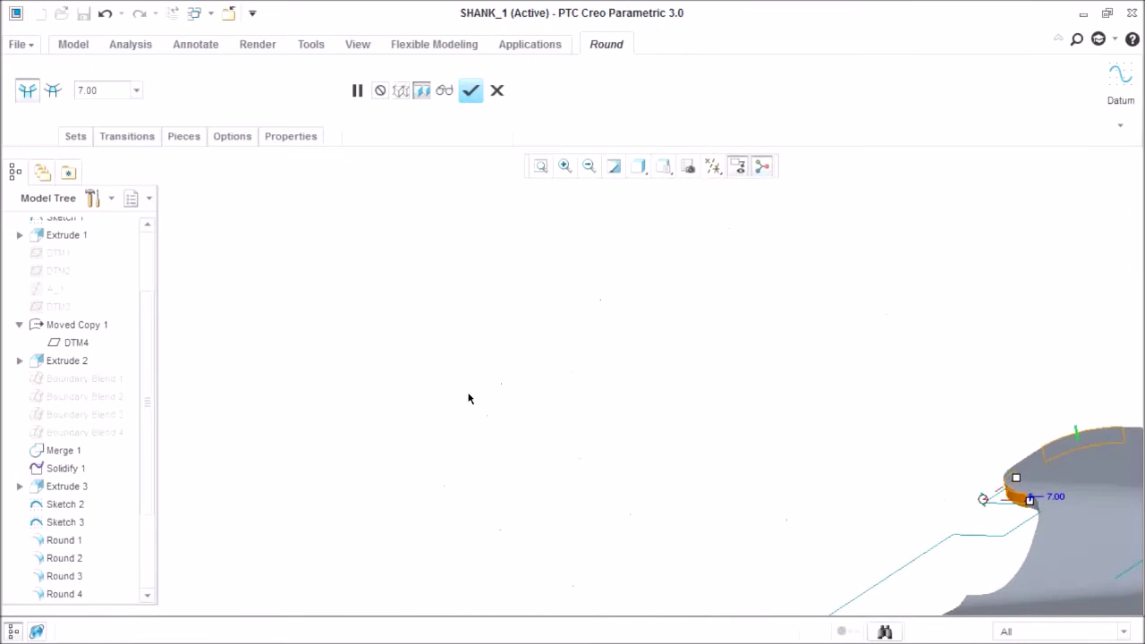
pyautogui.scroll(-4, 472, 404)
pyautogui.scroll(6, 677, 451)
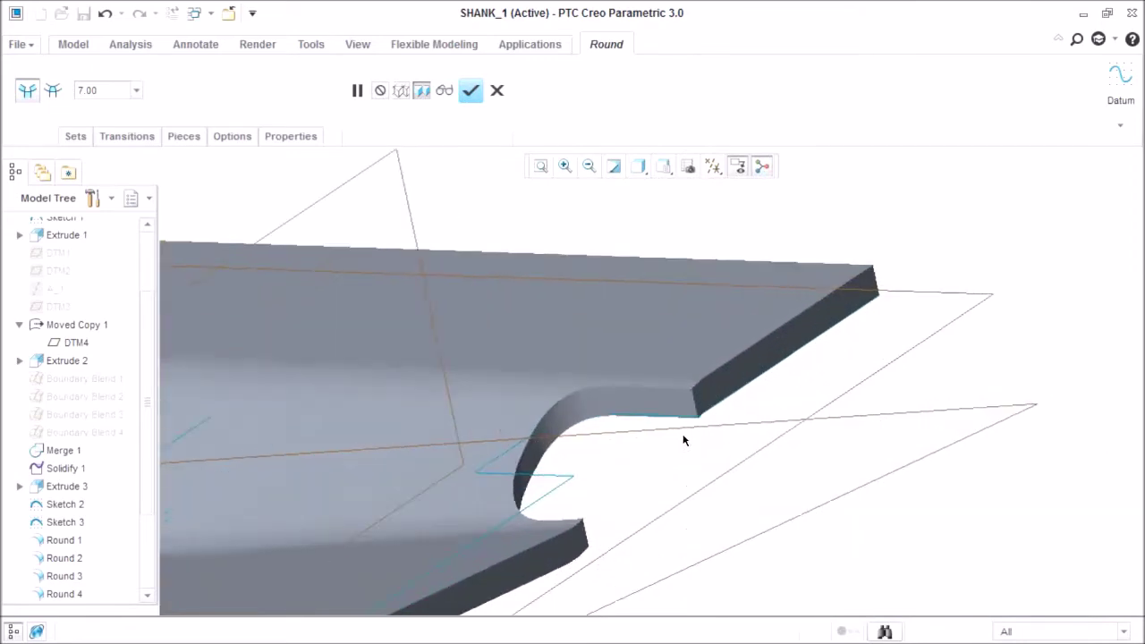
pyautogui.scroll(3, 684, 440)
pyautogui.click(713, 377)
pyautogui.scroll(-3, 657, 442)
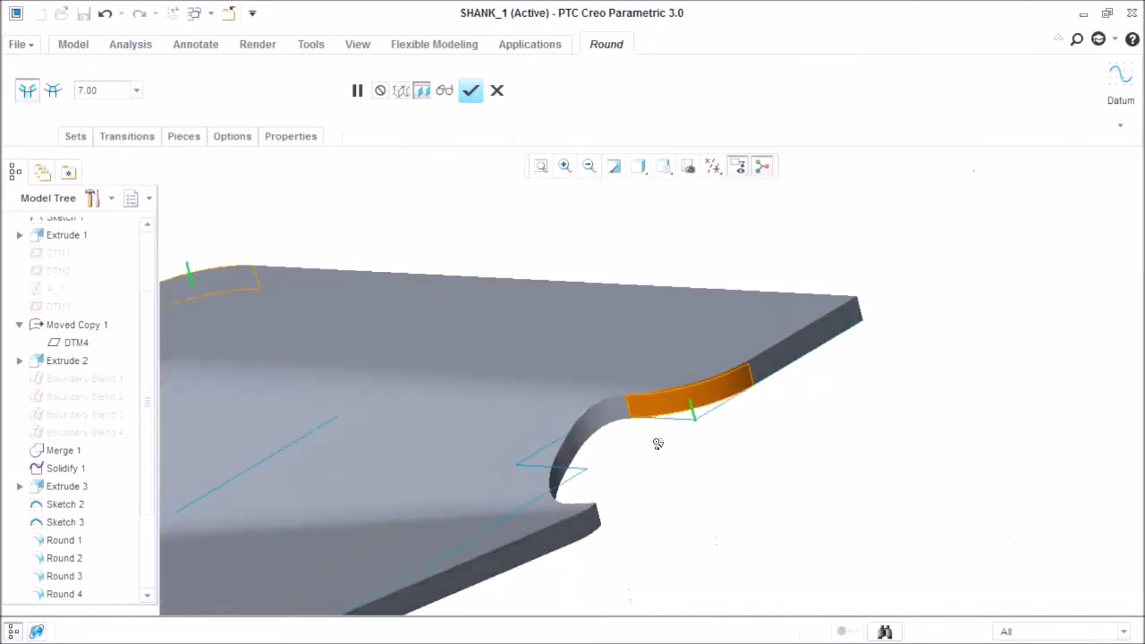
pyautogui.moveTo(656, 442)
pyautogui.mouseDown(button='middle')
pyautogui.moveTo(617, 467)
pyautogui.moveTo(653, 452)
pyautogui.mouseUp(button='middle')
pyautogui.scroll(4, 653, 451)
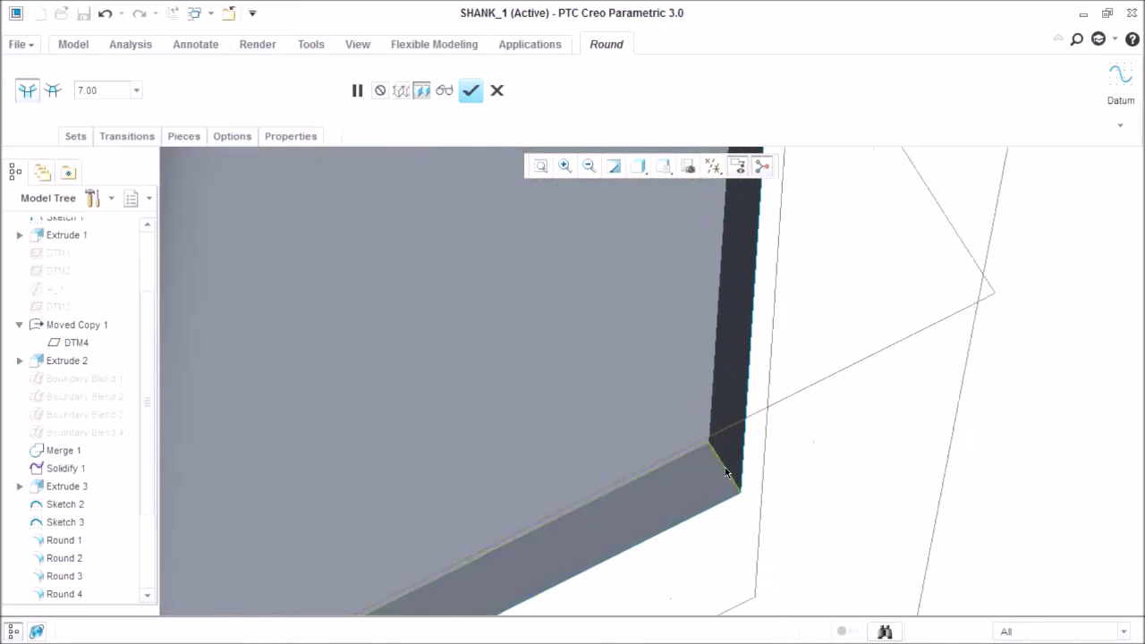
pyautogui.scroll(-8, 726, 472)
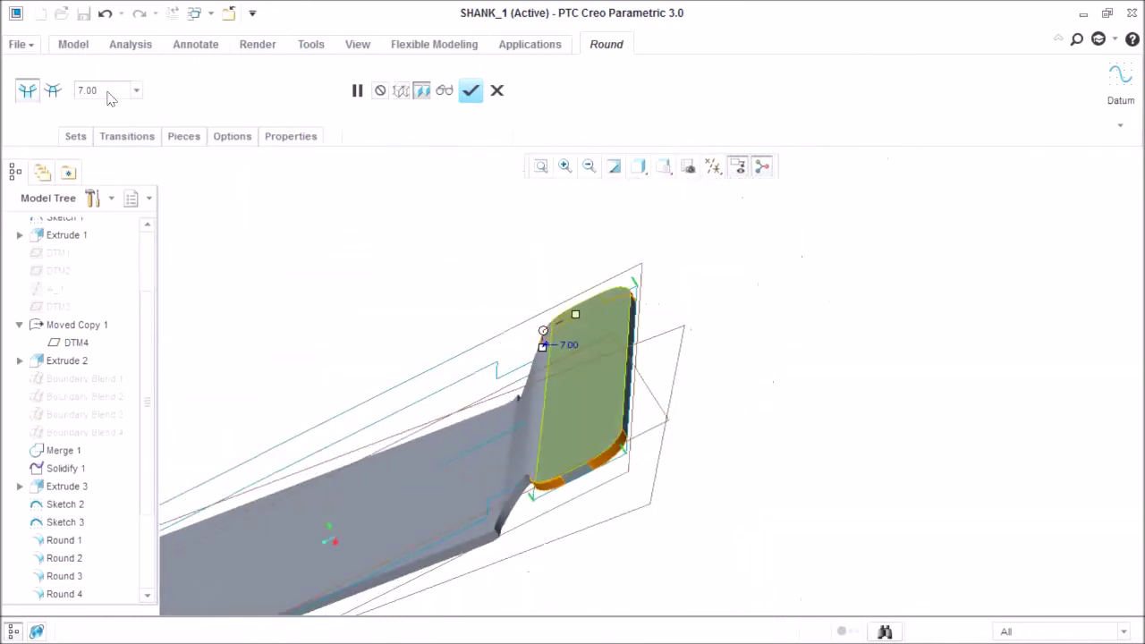
pyautogui.write('4')
pyautogui.press('Return')
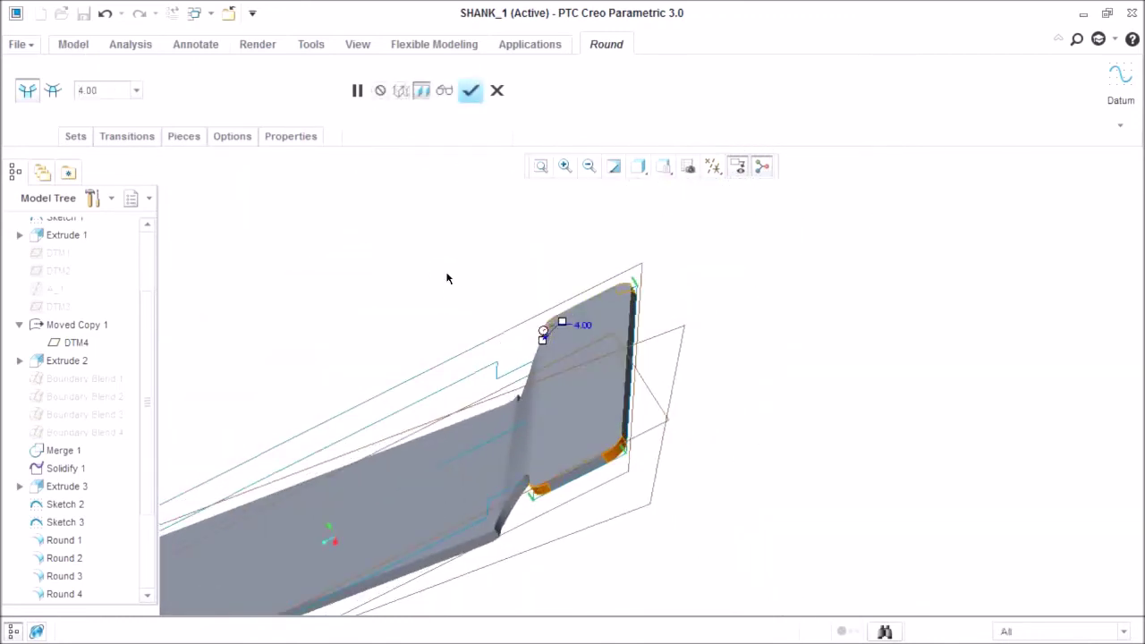
pyautogui.moveTo(477, 325); pyautogui.dragTo(549, 297, button='middle')
pyautogui.scroll(-2, 560, 307)
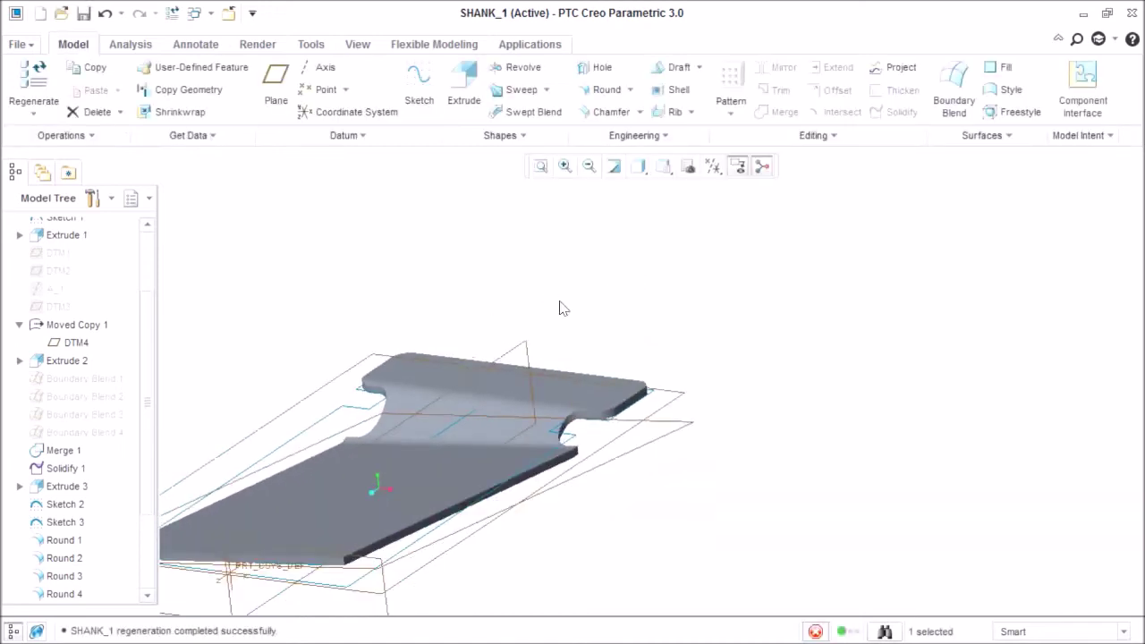
# - Round the main plate's two shoulder corner edges next to the neck with a 4 mm radius
pyautogui.click(605, 90)
pyautogui.scroll(8, 562, 439)
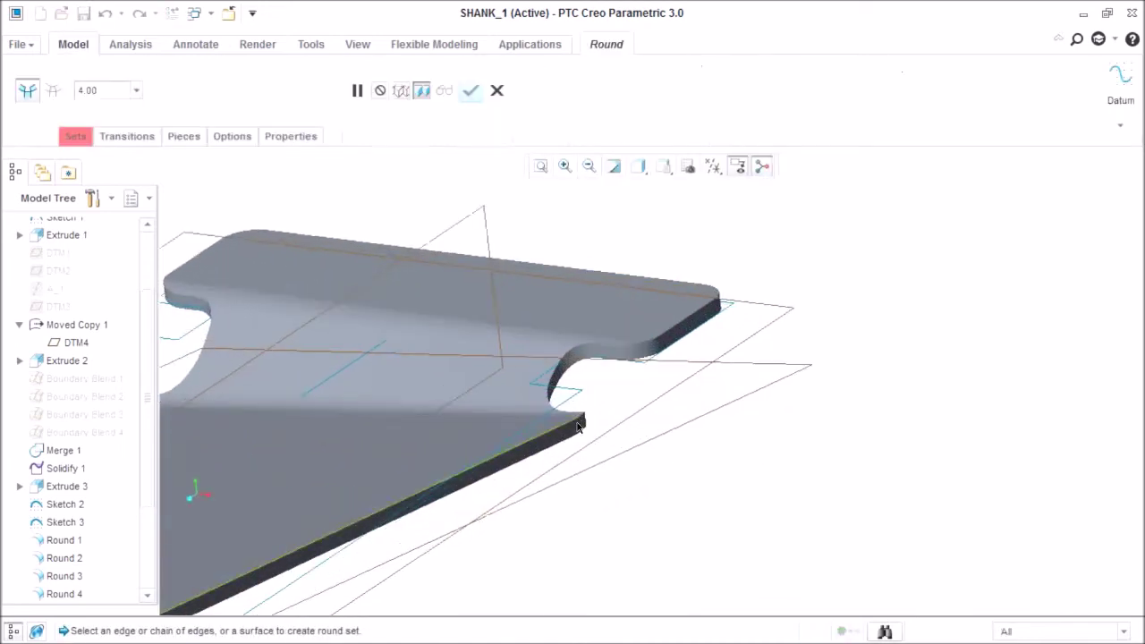
pyautogui.scroll(3, 562, 438)
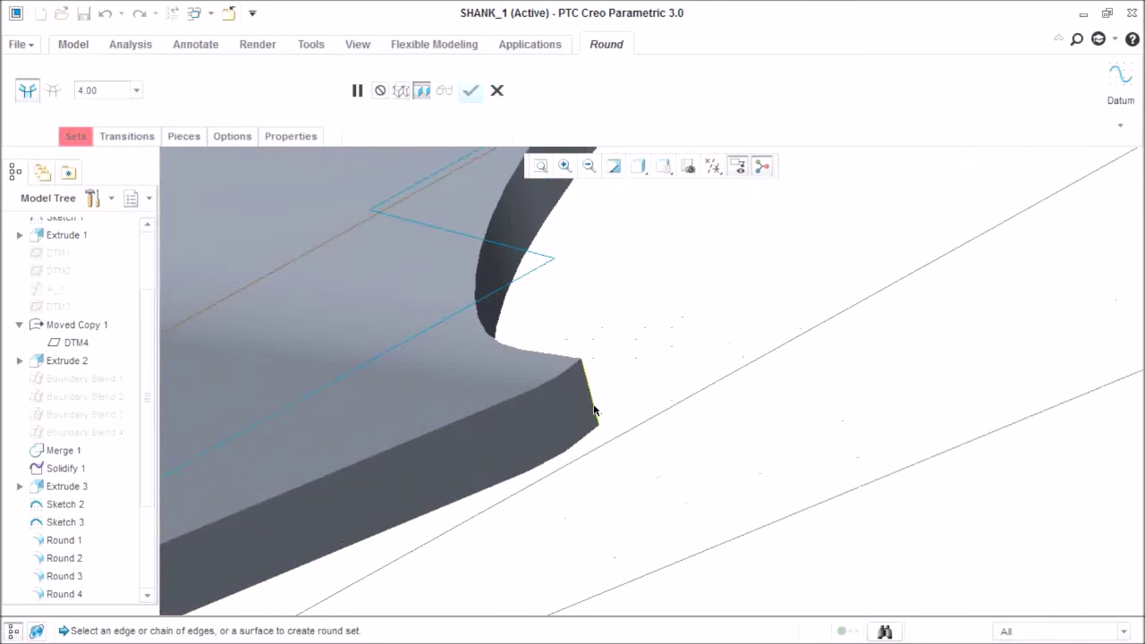
pyautogui.click(593, 410)
pyautogui.moveTo(584, 391); pyautogui.dragTo(591, 458, button='middle')
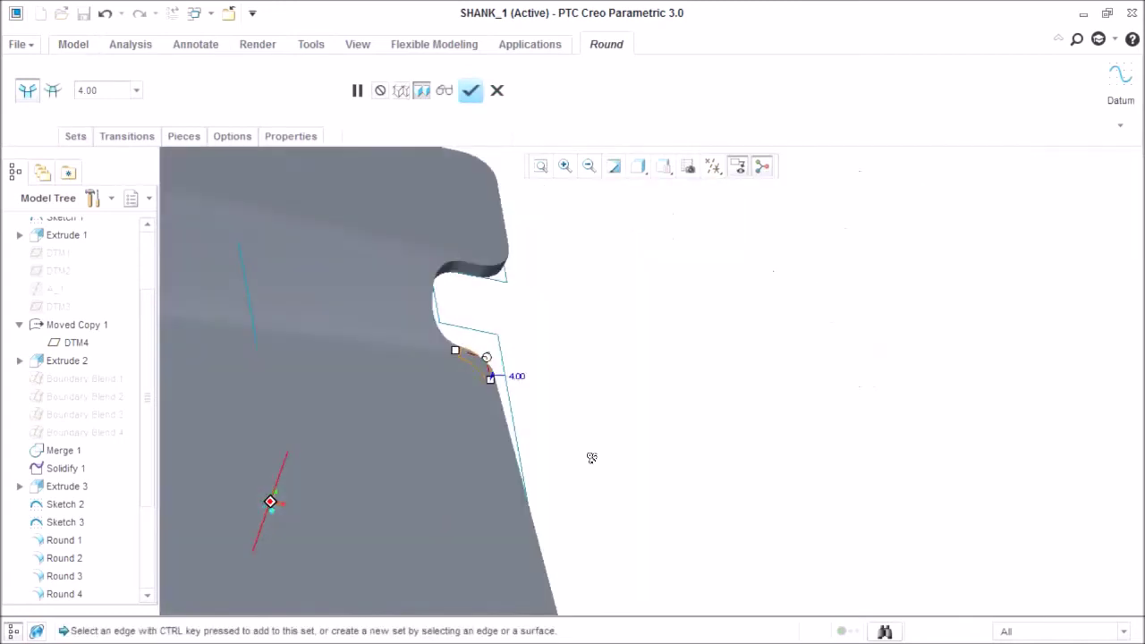
pyautogui.scroll(4, 592, 458)
pyautogui.scroll(-8, 399, 397)
pyautogui.moveTo(368, 410); pyautogui.dragTo(356, 386, button='middle')
pyautogui.scroll(2, 358, 385)
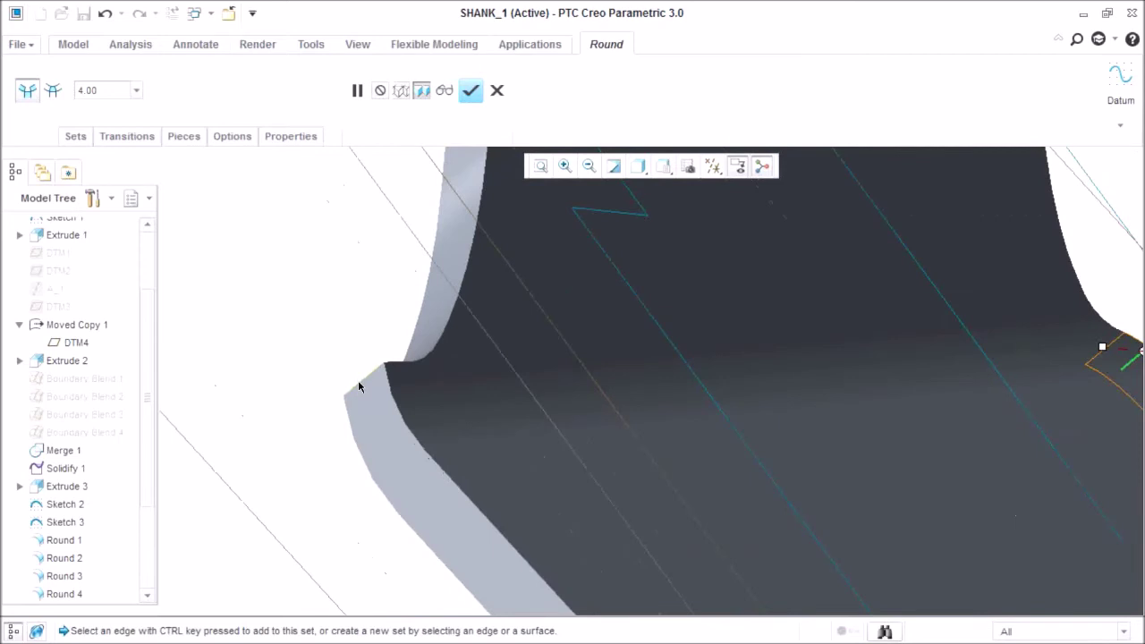
pyautogui.keyDown('ctrl'); pyautogui.click(359, 383); pyautogui.keyUp('ctrl')
pyautogui.scroll(5, 366, 362)
pyautogui.middleClick(350, 328)
# - Round the two corner edges at the main plate's free end with a 12 mm radius
pyautogui.scroll(3, 444, 373)
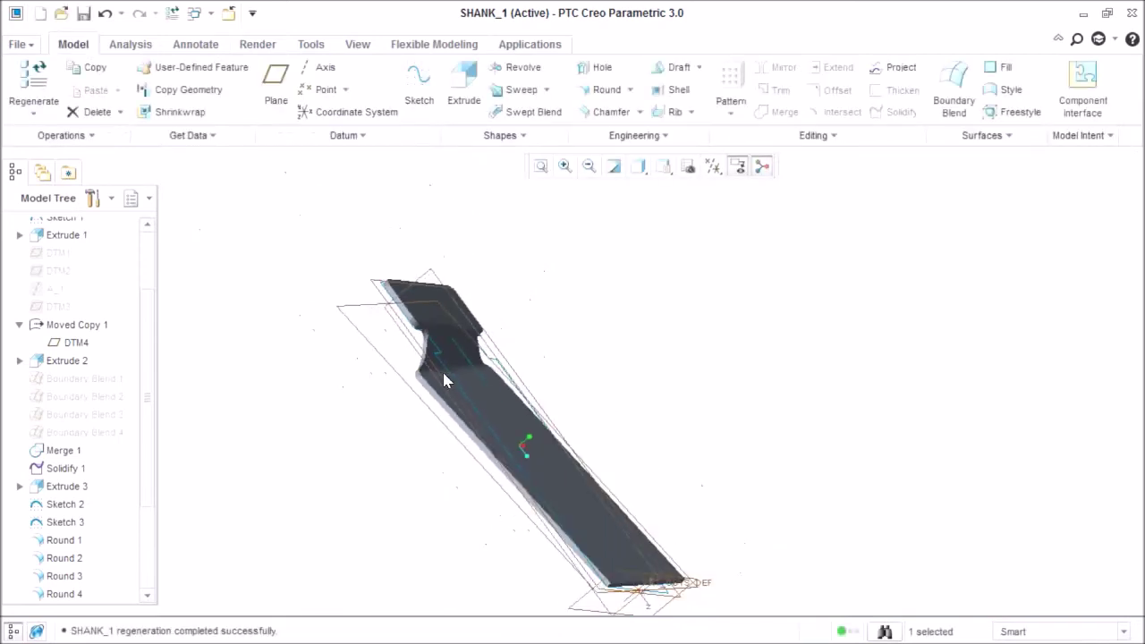
pyautogui.moveTo(443, 373); pyautogui.dragTo(399, 361, button='middle')
pyautogui.scroll(2, 399, 360)
pyautogui.click(595, 87)
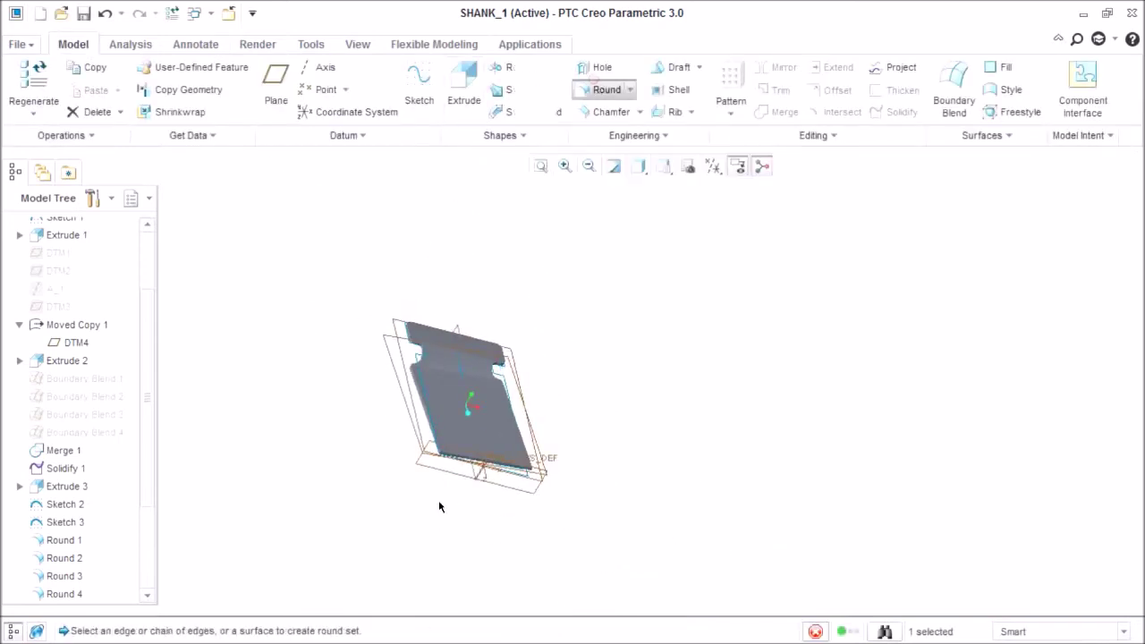
pyautogui.scroll(6, 439, 455)
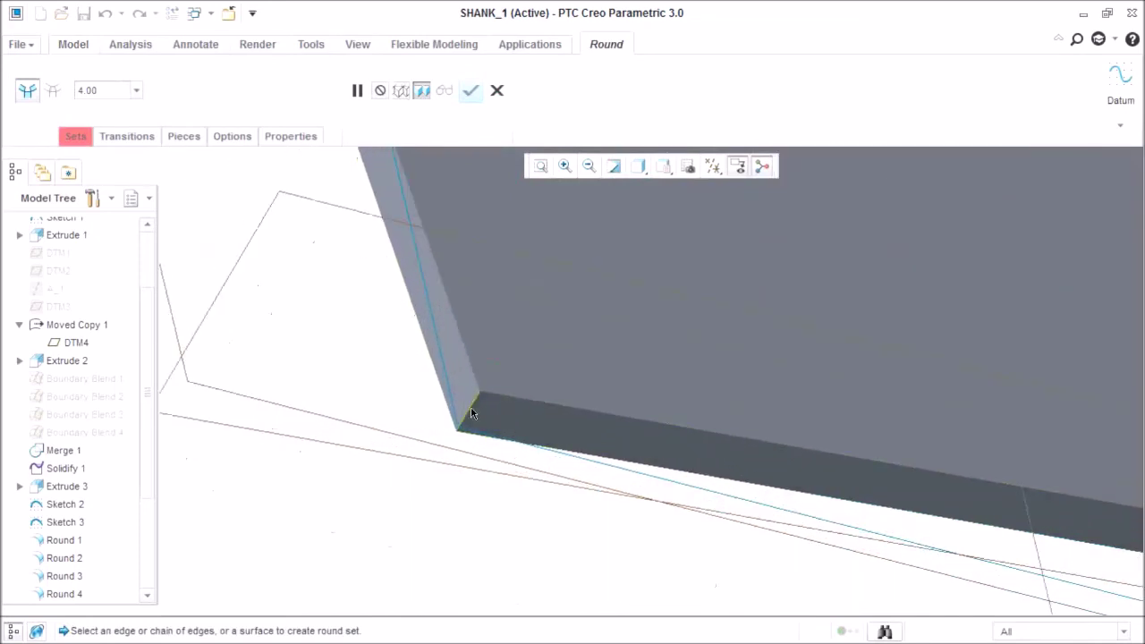
pyautogui.click(471, 415)
pyautogui.moveTo(568, 435); pyautogui.dragTo(784, 435)
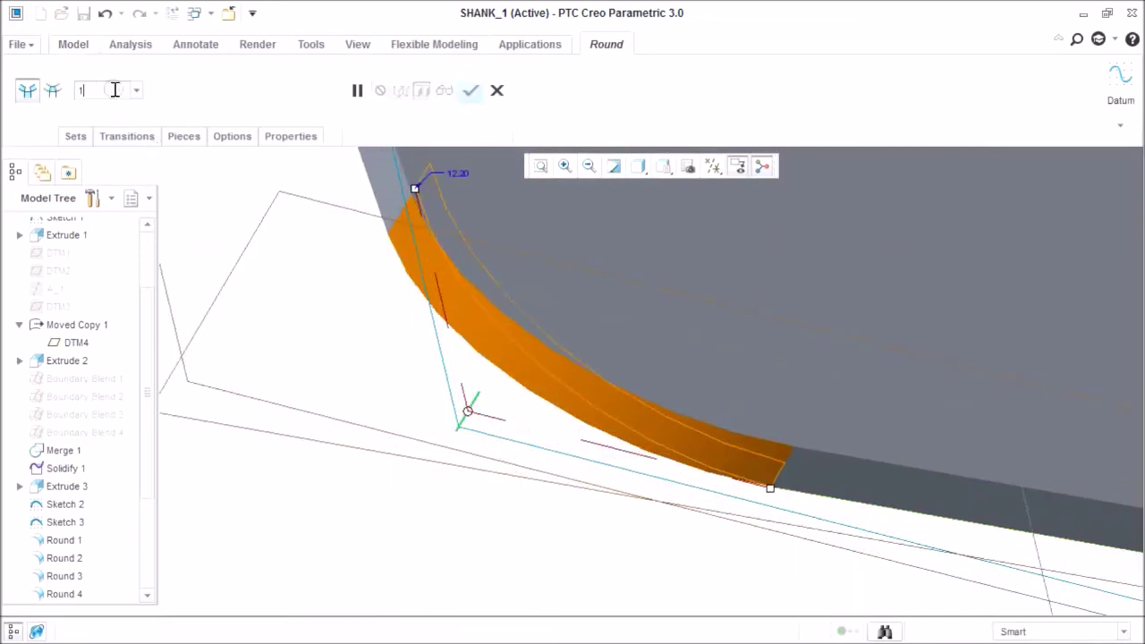
pyautogui.press('Return')
pyautogui.scroll(-5, 501, 406)
pyautogui.moveTo(578, 486); pyautogui.dragTo(648, 564, button='middle')
pyautogui.scroll(6, 657, 537)
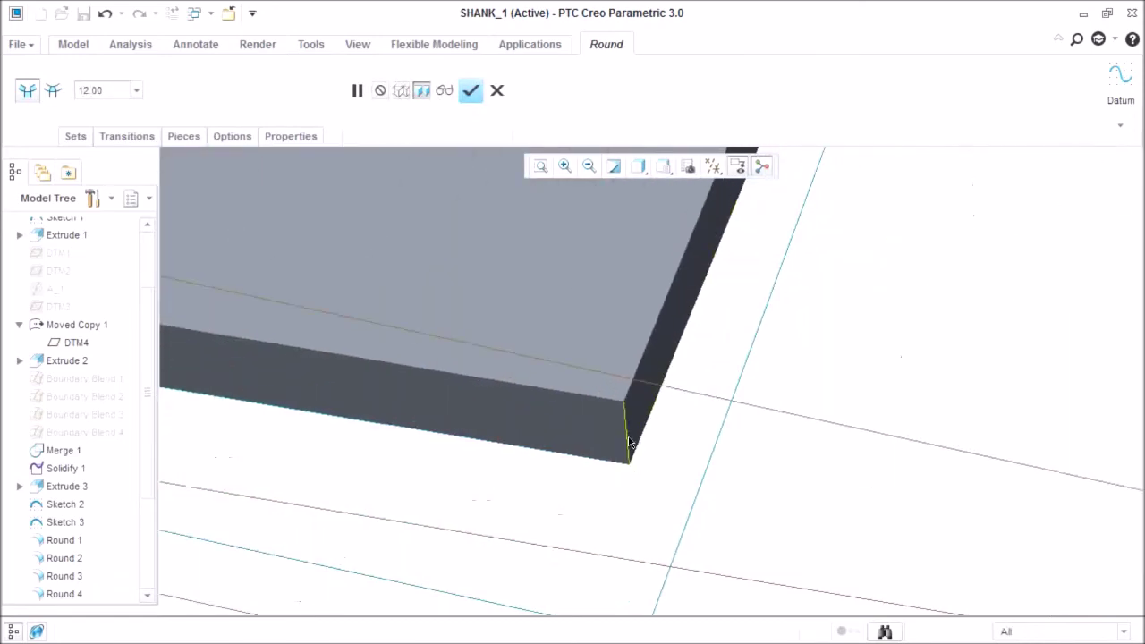
pyautogui.middleClick(704, 402)
# - Start an extrude with its sketch on the head plate's flat upper face and orient the view to the sketch plane
pyautogui.scroll(-5, 653, 399)
pyautogui.scroll(-4, 626, 447)
pyautogui.moveTo(608, 491)
pyautogui.mouseDown(button='middle')
pyautogui.moveTo(624, 493)
pyautogui.moveTo(591, 360)
pyautogui.moveTo(550, 265)
pyautogui.mouseUp(button='middle')
pyautogui.scroll(5, 549, 264)
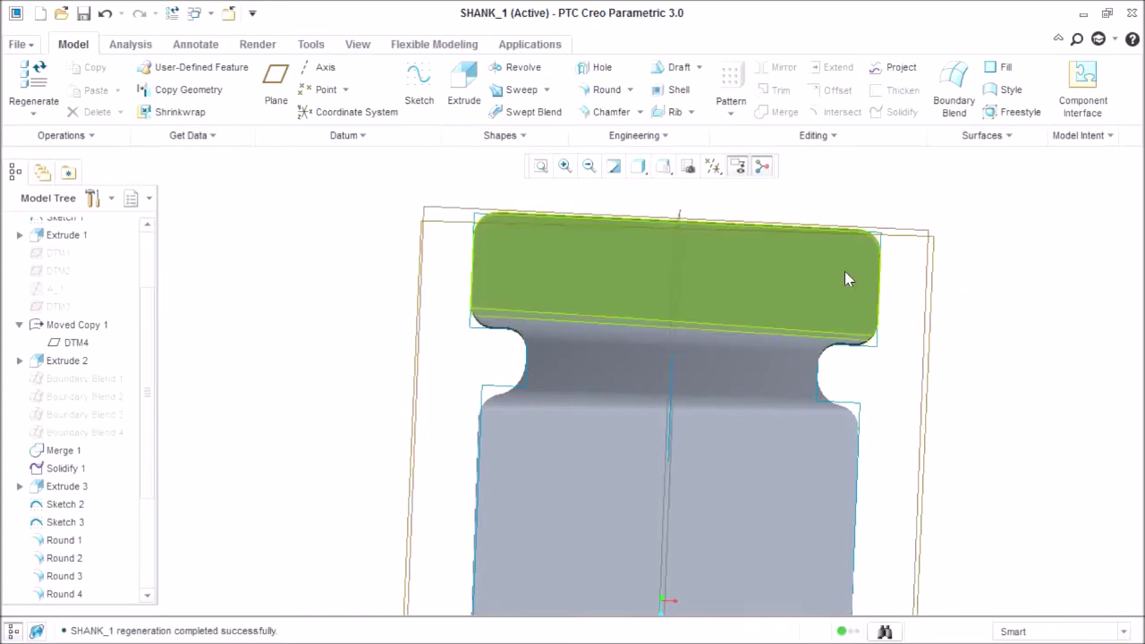
pyautogui.click(465, 90)
pyautogui.click(559, 253)
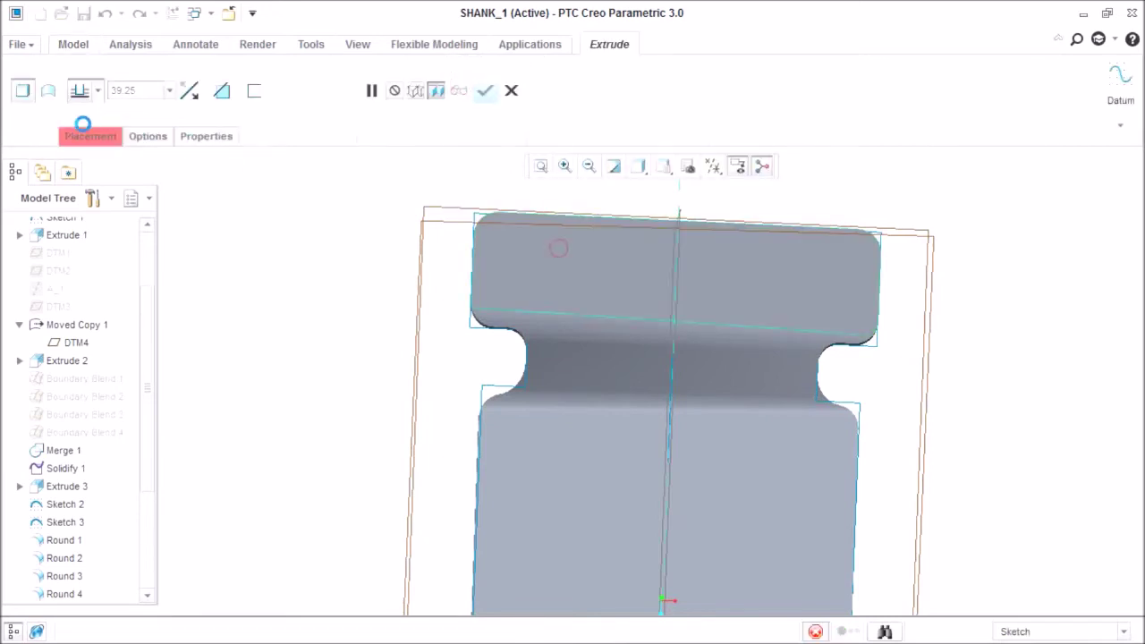
pyautogui.click(25, 112)
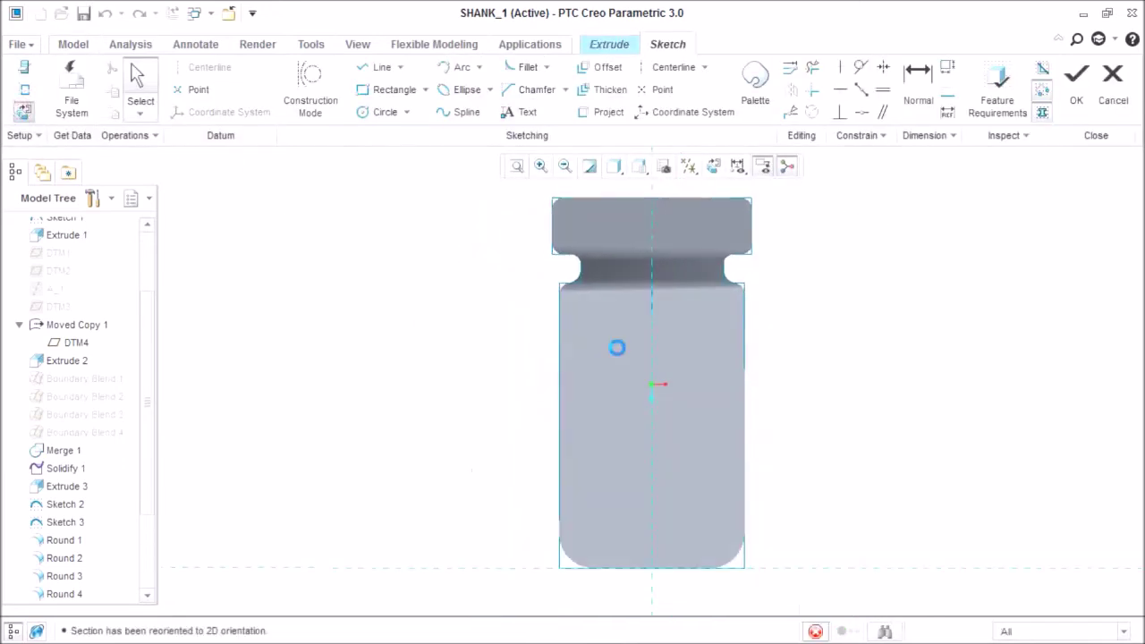
# - Sketch a vertical centerline through the part's middle and two circles, about 7.4 mm and 4.8 mm in diameter, on either side of it
pyautogui.click(661, 68)
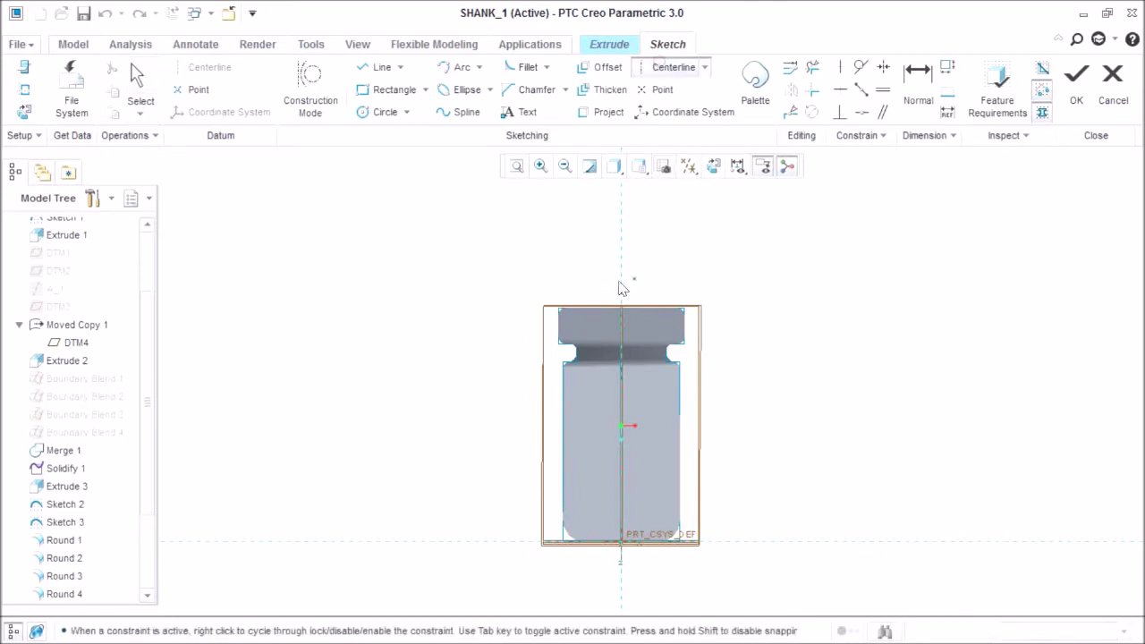
pyautogui.scroll(-4, 612, 291)
pyautogui.click(615, 336)
pyautogui.click(386, 112)
pyautogui.scroll(-1, 537, 386)
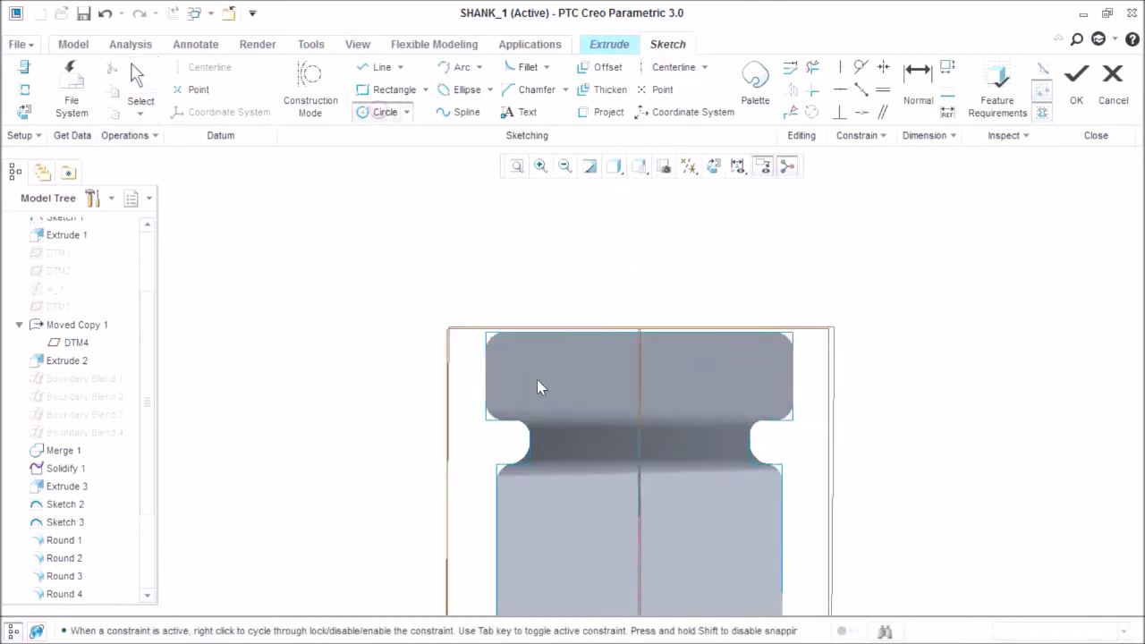
pyautogui.scroll(-3, 536, 387)
pyautogui.click(544, 382)
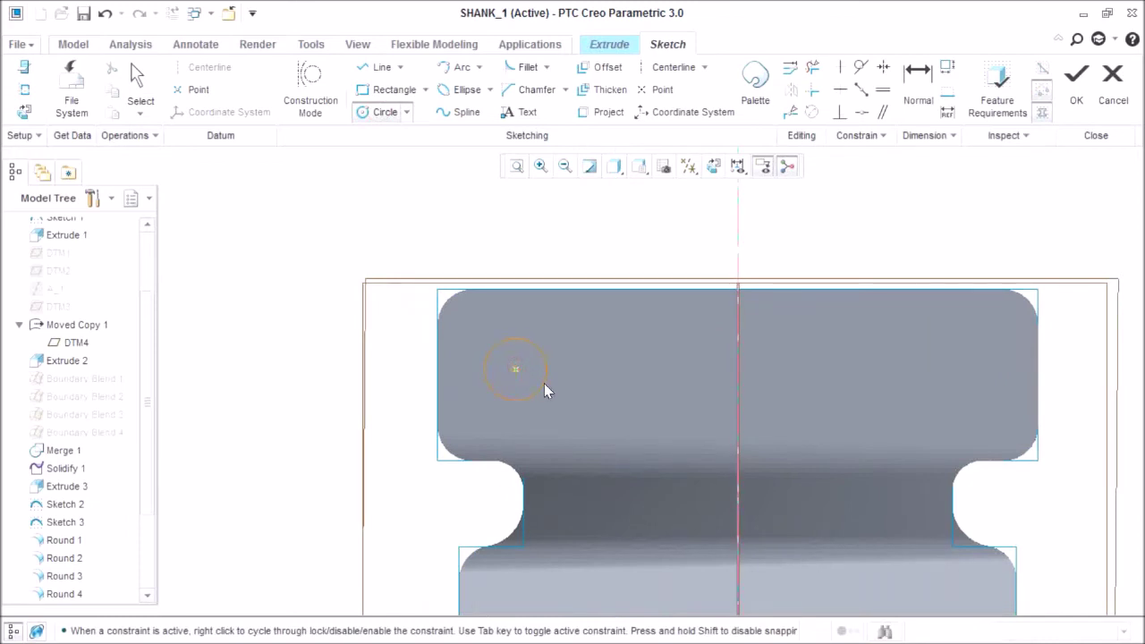
pyautogui.click(933, 362)
pyautogui.click(945, 388)
pyautogui.middleClick(854, 360)
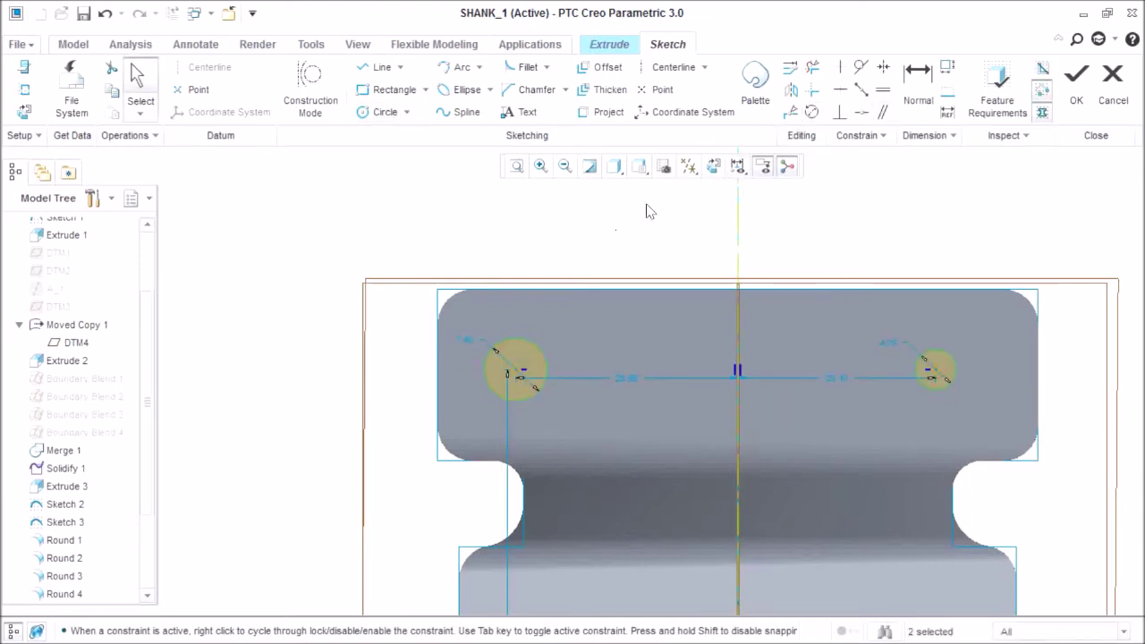
# - Set the larger circle's diameter to 6.5 mm and make both circles equal
pyautogui.doubleClick(468, 338)
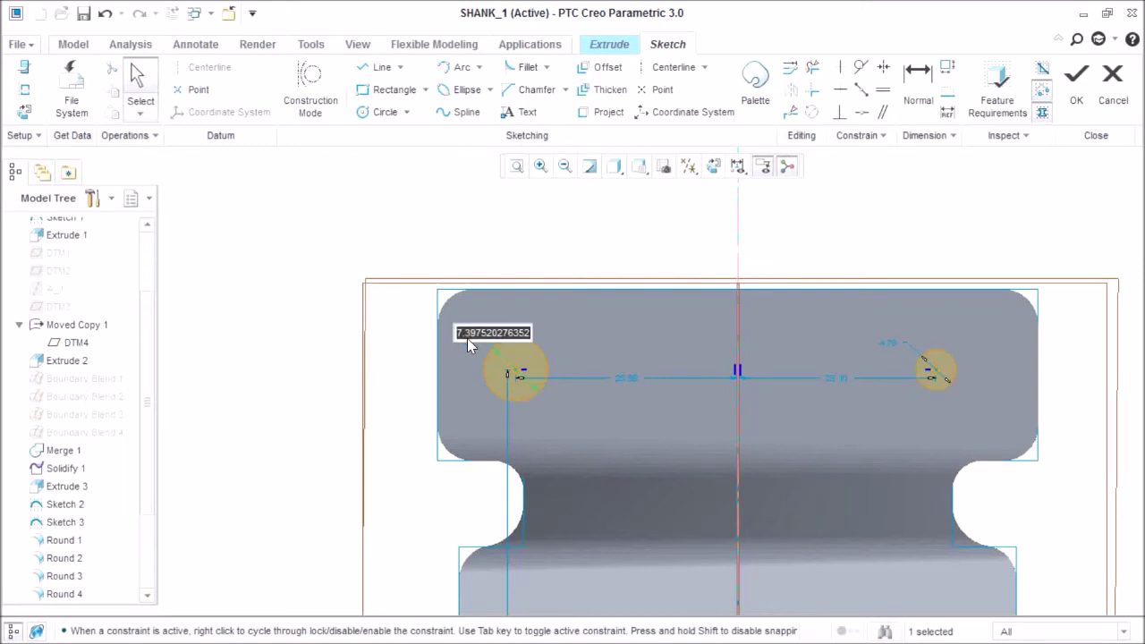
pyautogui.write('6.5')
pyautogui.press('Return')
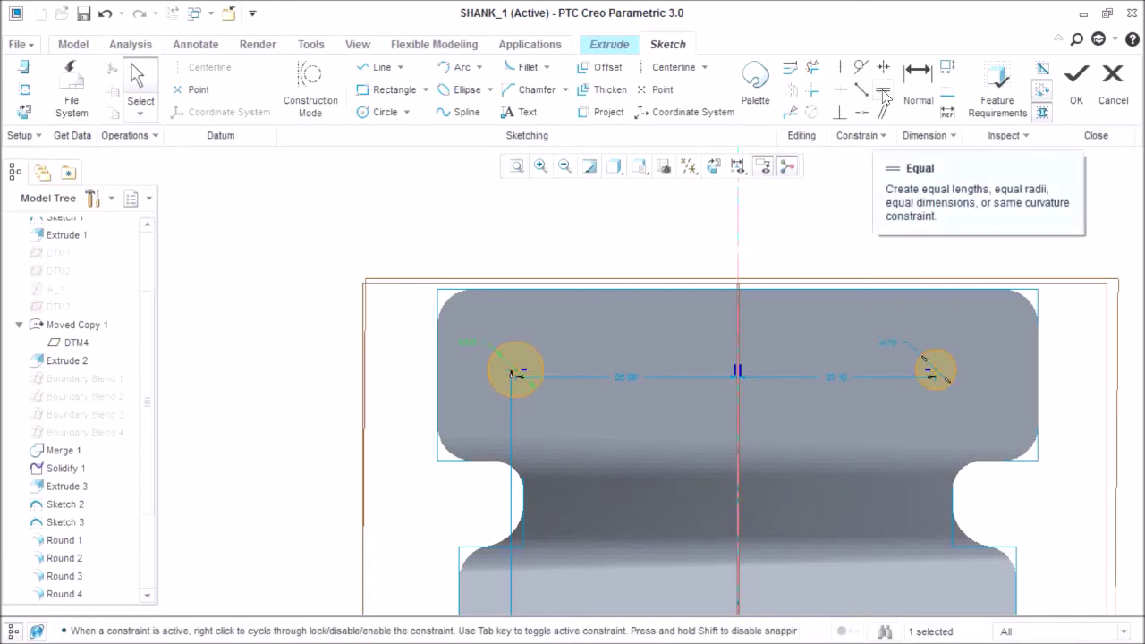
pyautogui.click(882, 94)
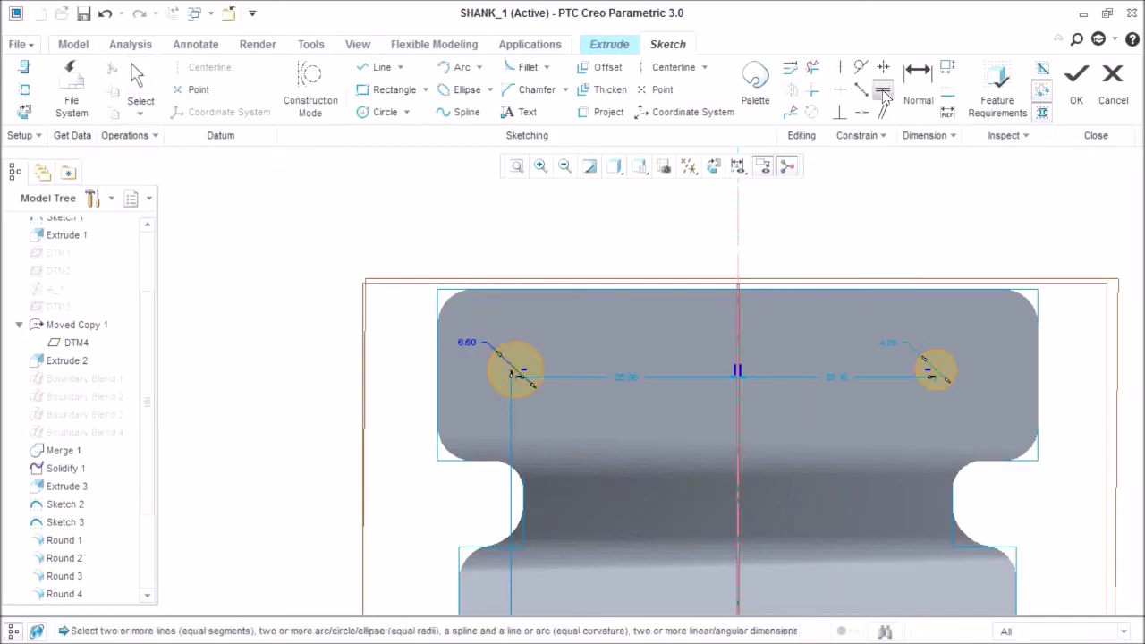
pyautogui.click(535, 348)
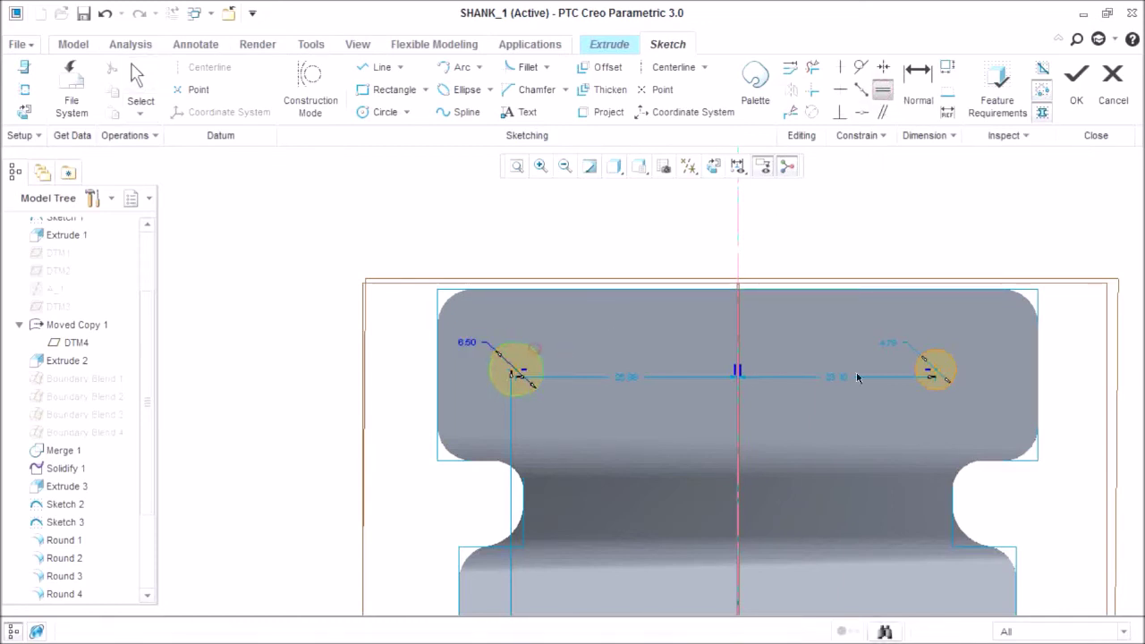
pyautogui.click(922, 364)
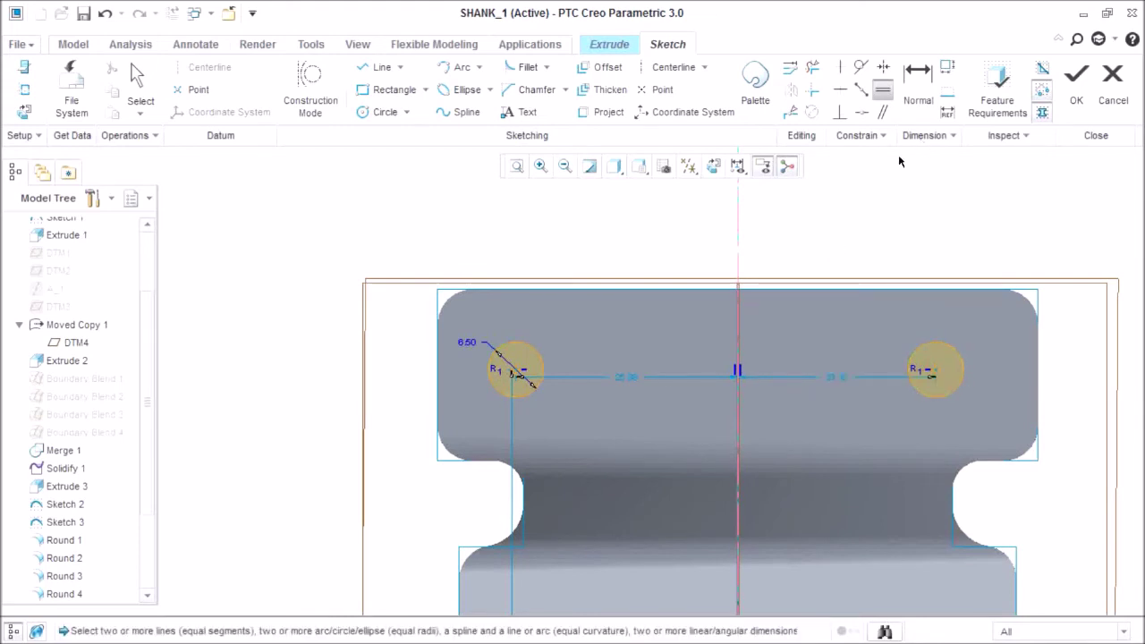
# - Dimension the horizontal distance between the two circle centers above the head plate
pyautogui.click(918, 82)
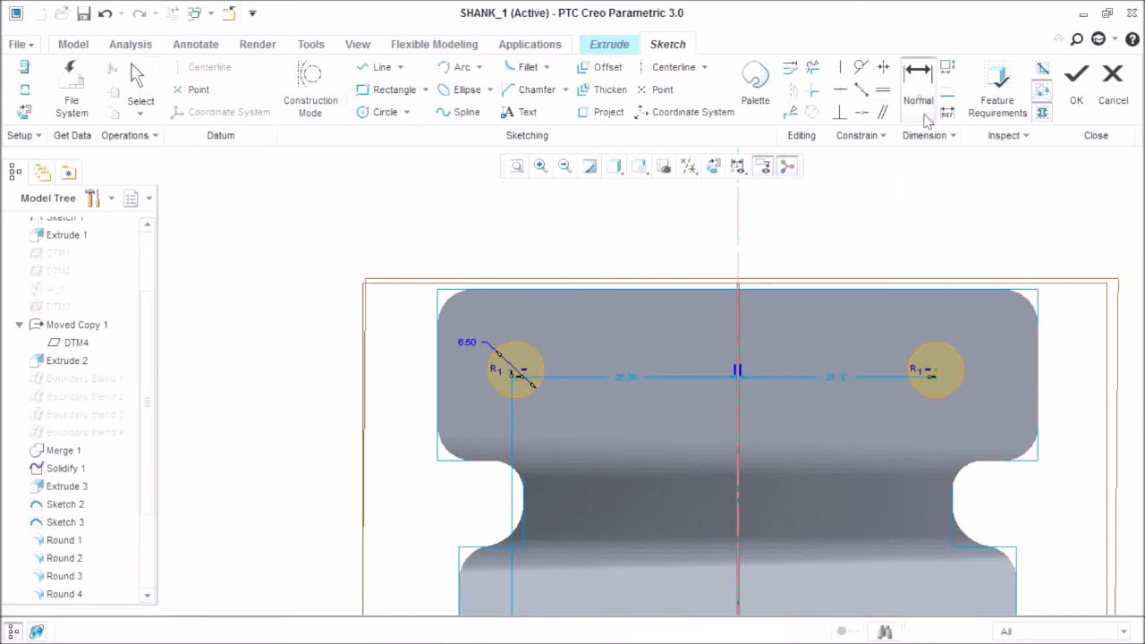
pyautogui.click(934, 374)
pyautogui.click(515, 374)
pyautogui.middleClick(710, 223)
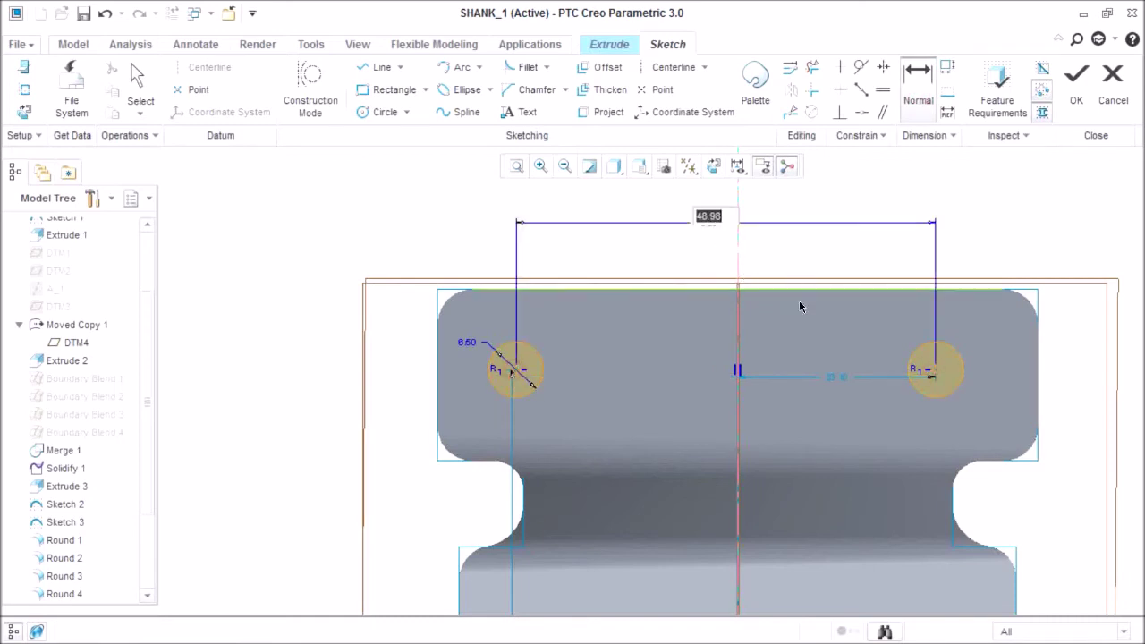
# - Make the two circle centers symmetric about the centerline and set their spacing to 48 mm
pyautogui.click(882, 70)
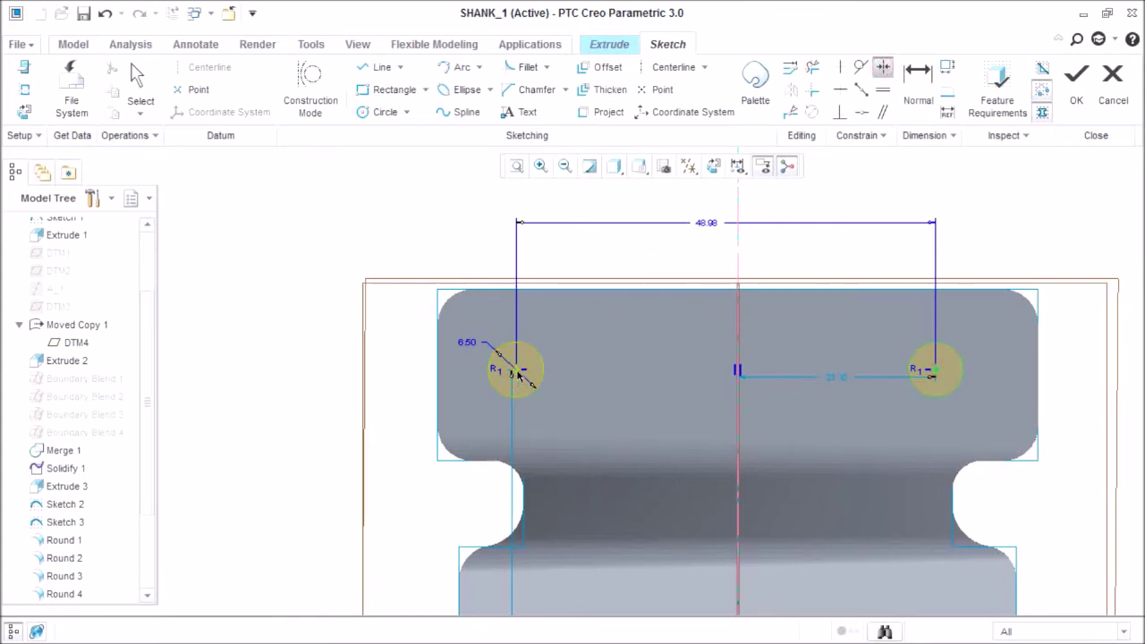
pyautogui.click(739, 260)
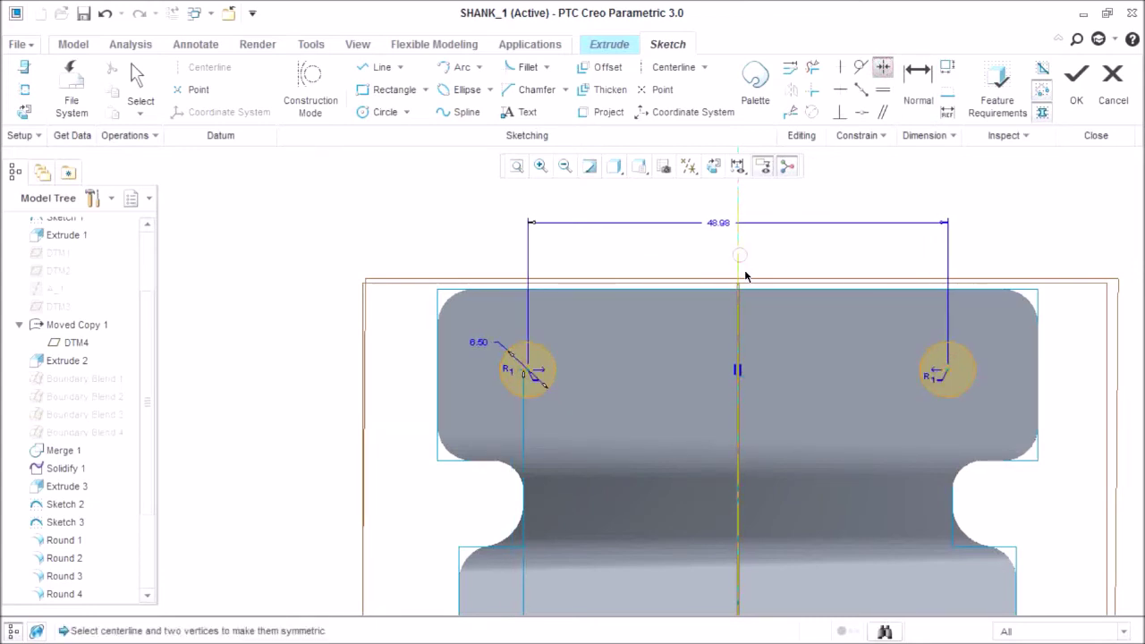
pyautogui.middleClick(787, 258)
pyautogui.doubleClick(719, 224)
pyautogui.write('48')
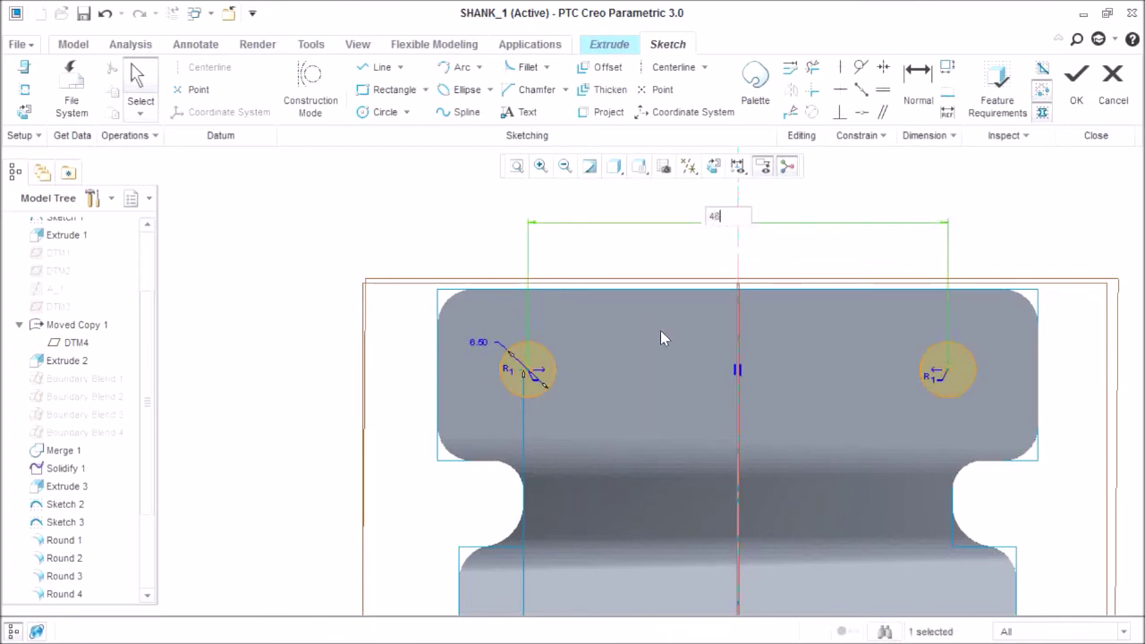
pyautogui.press('Return')
# - Dimension a circle's center from the head plate's outer end edge and set the distance to 9.5 mm
pyautogui.scroll(-1, 636, 276)
pyautogui.scroll(-6, 634, 270)
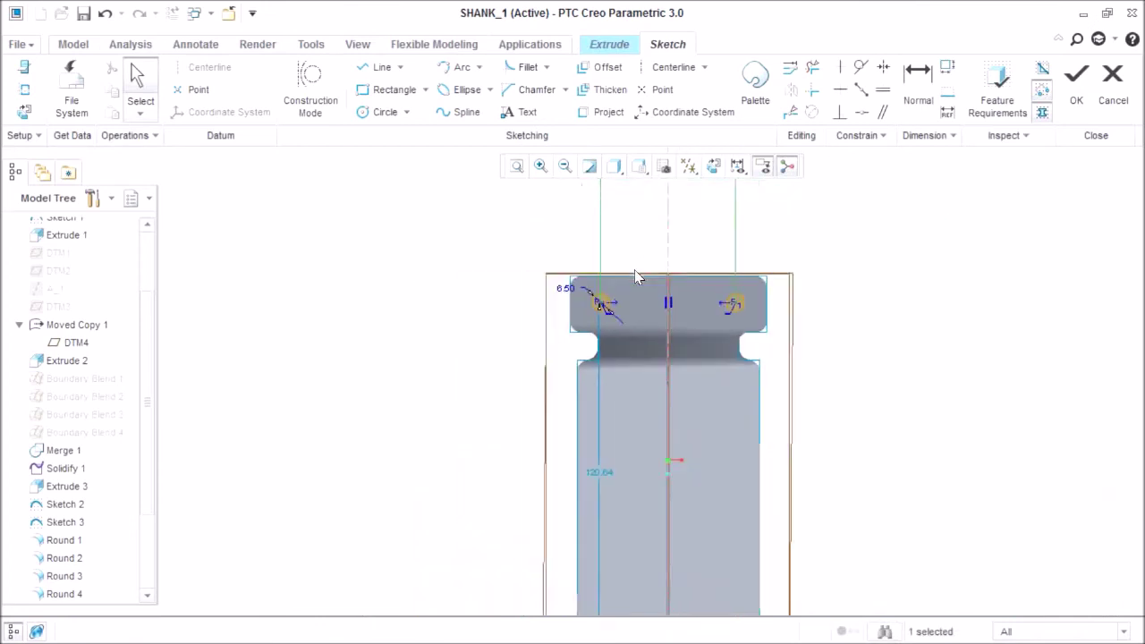
pyautogui.scroll(4, 623, 367)
pyautogui.scroll(-1, 616, 322)
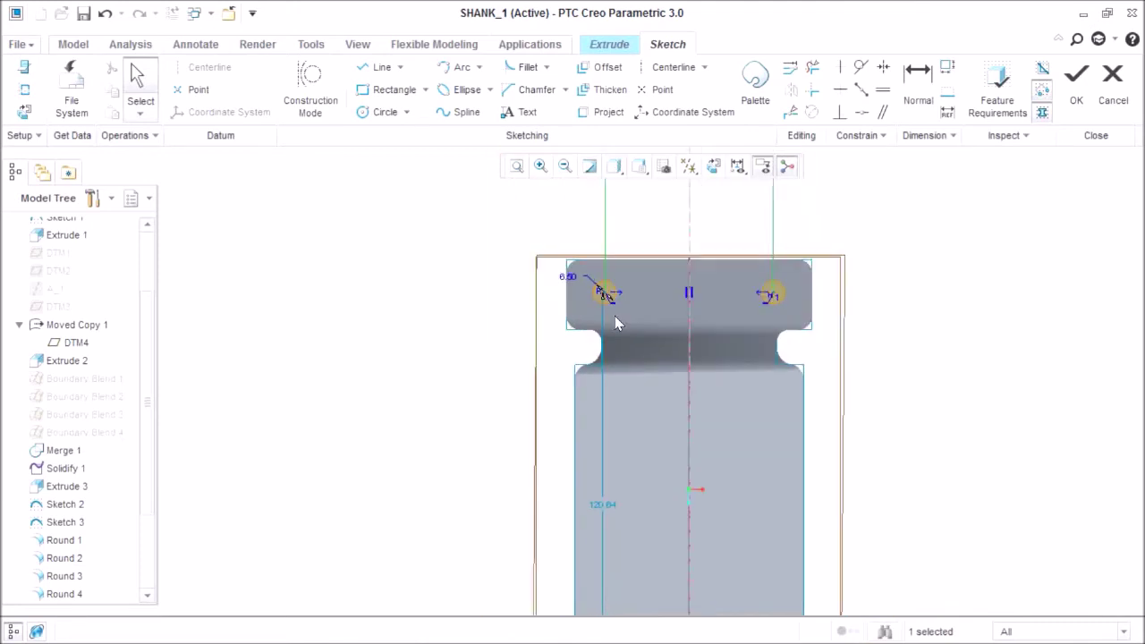
pyautogui.scroll(4, 611, 299)
pyautogui.click(917, 78)
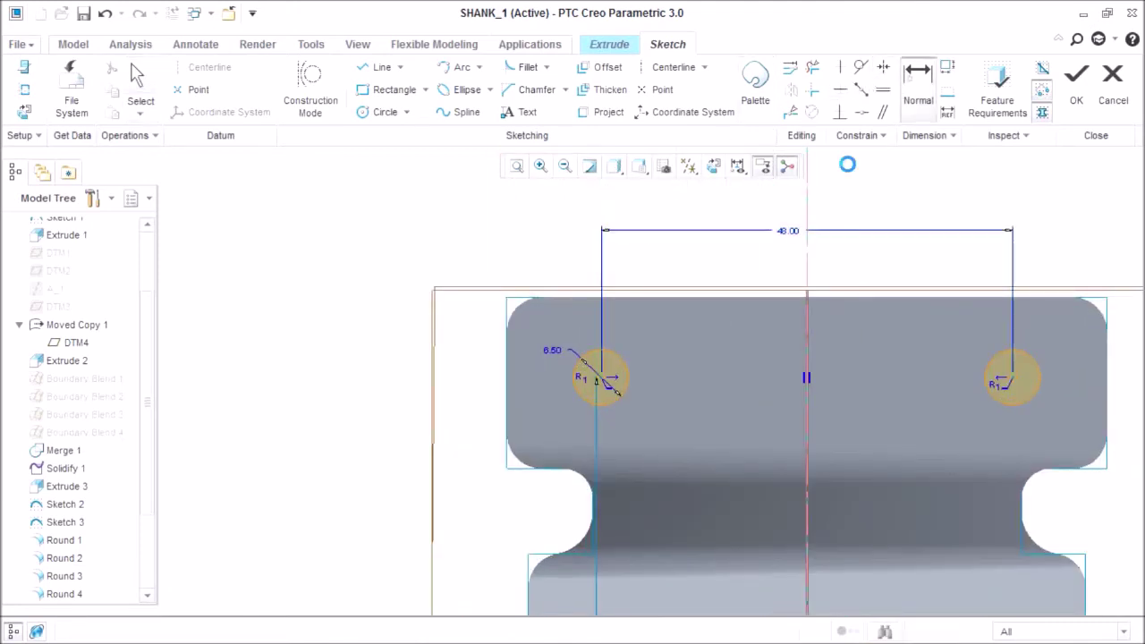
pyautogui.click(629, 300)
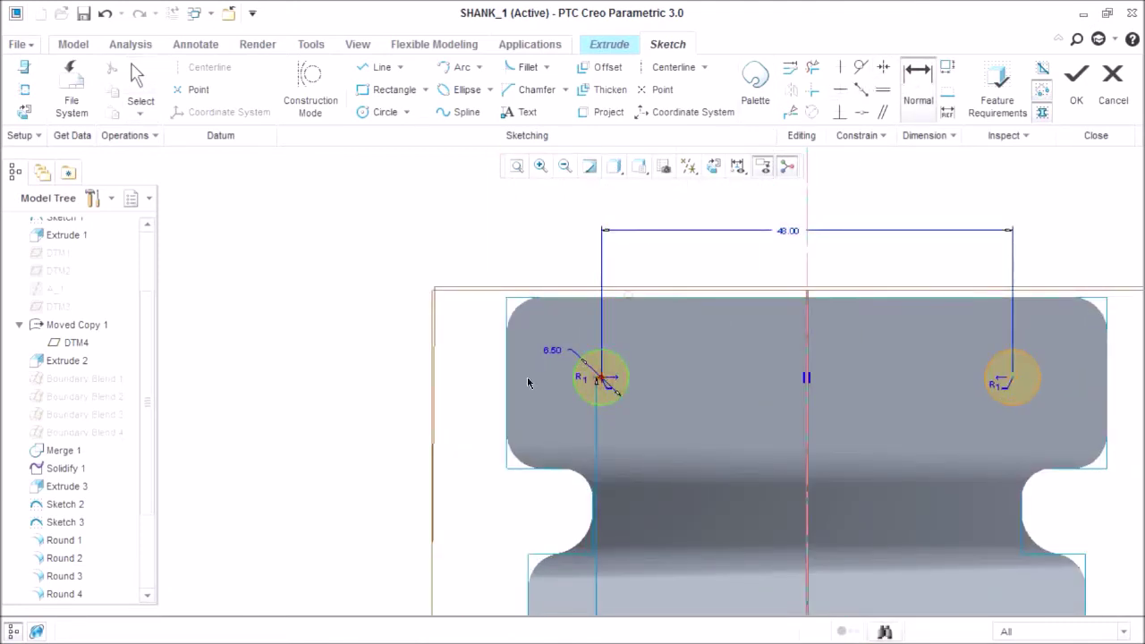
pyautogui.middleClick(442, 354)
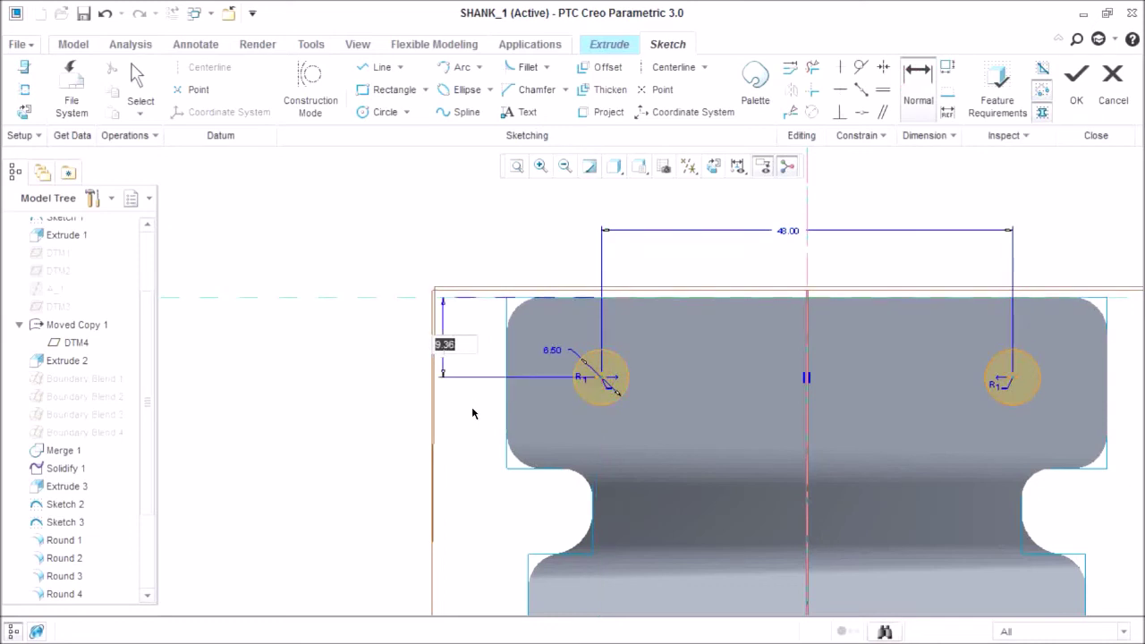
pyautogui.write('9.50')
pyautogui.press('Return')
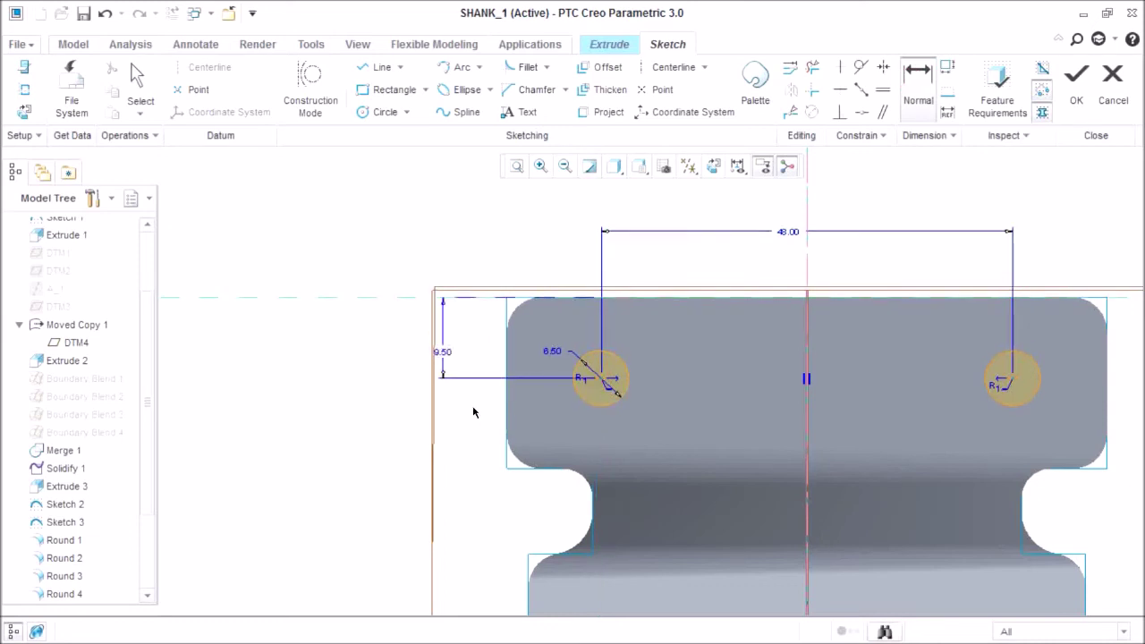
pyautogui.middleClick(450, 472)
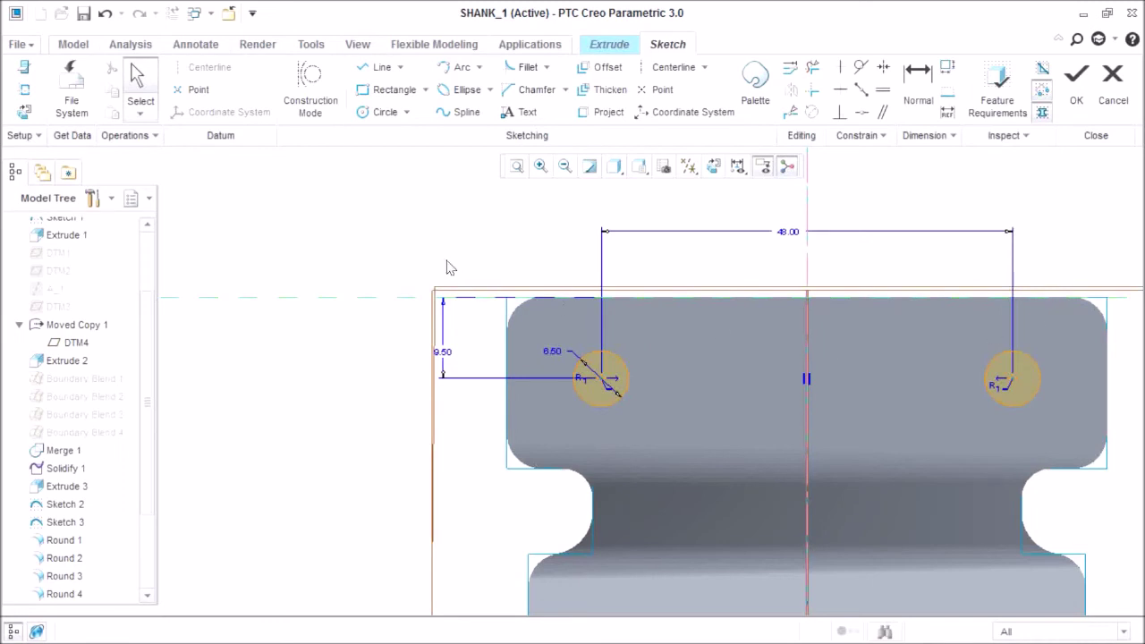
# - Finish the sketch and extrude the two circles as a material-removing cut through the head plate
pyautogui.click(1076, 80)
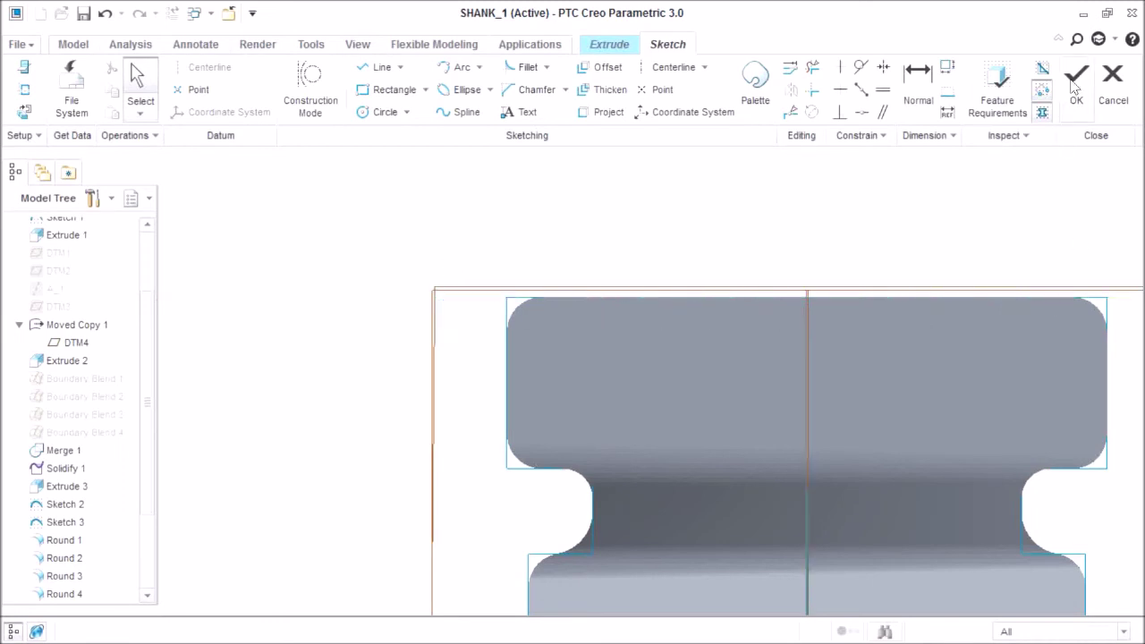
pyautogui.moveTo(707, 377)
pyautogui.mouseDown(button='middle')
pyautogui.moveTo(720, 307)
pyautogui.moveTo(724, 478)
pyautogui.moveTo(695, 474)
pyautogui.moveTo(677, 409)
pyautogui.mouseUp(button='middle')
pyautogui.click(663, 395)
pyautogui.click(224, 92)
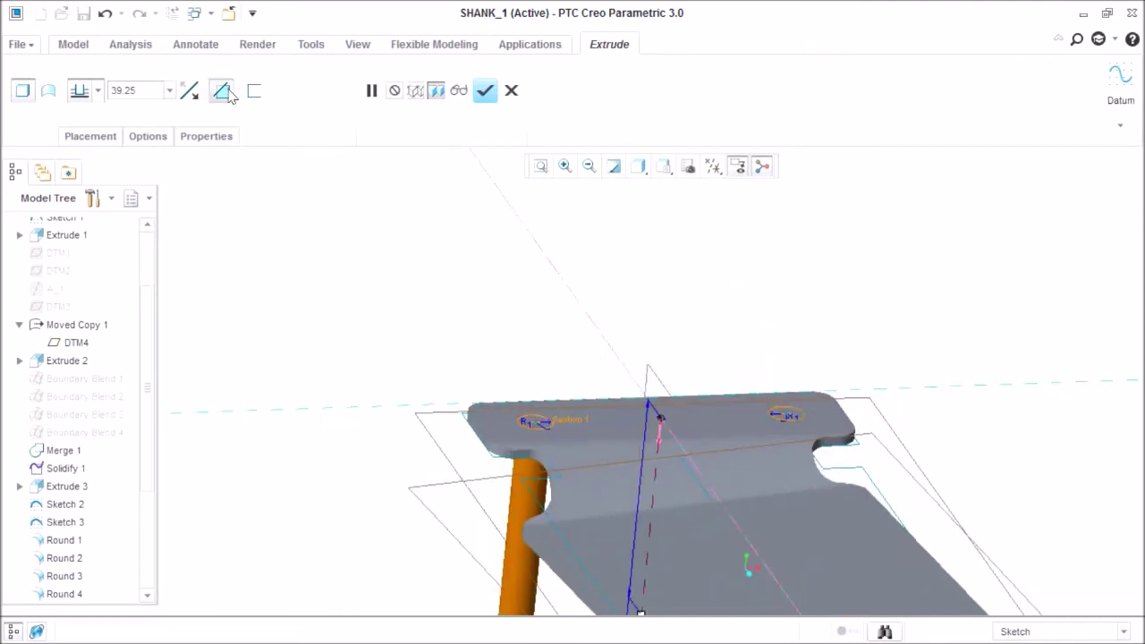
pyautogui.middleClick(277, 218)
pyautogui.hotkey('ctrl', 'd')
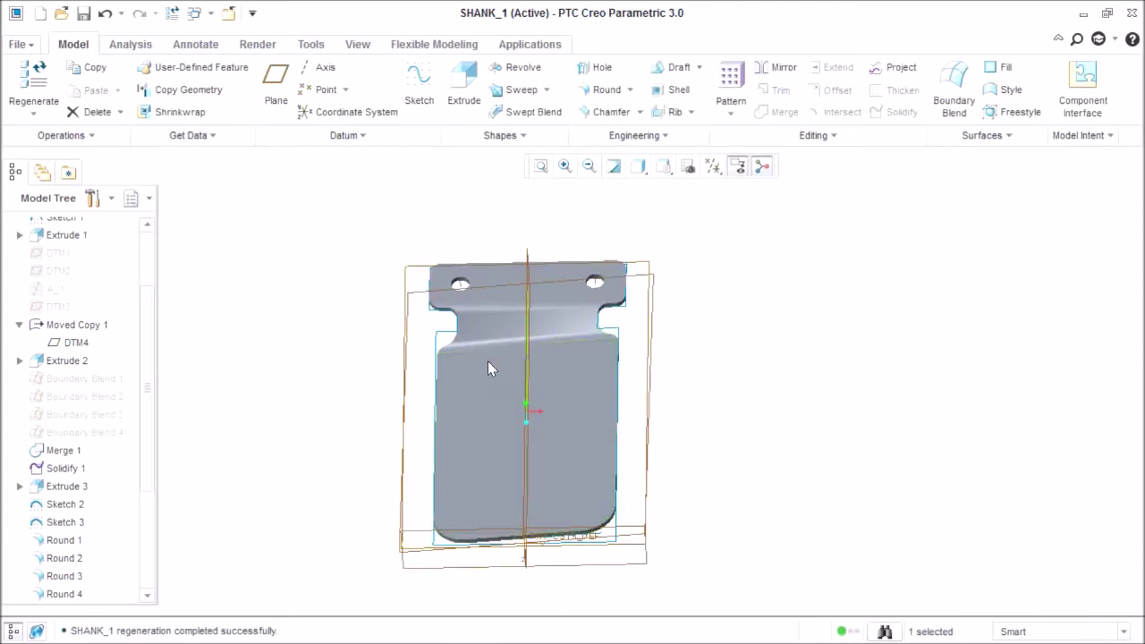
# - For a new extrude, sketch three equal circles about 8 mm in diameter on the large plate, two near the bend and one on the centerline near the free end
pyautogui.click(465, 82)
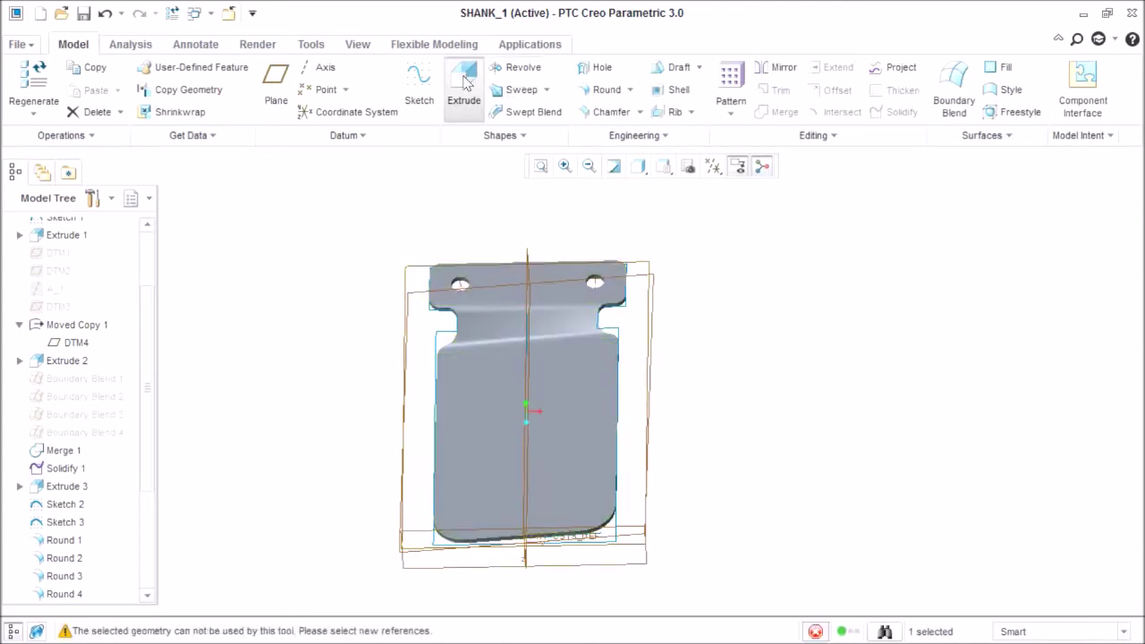
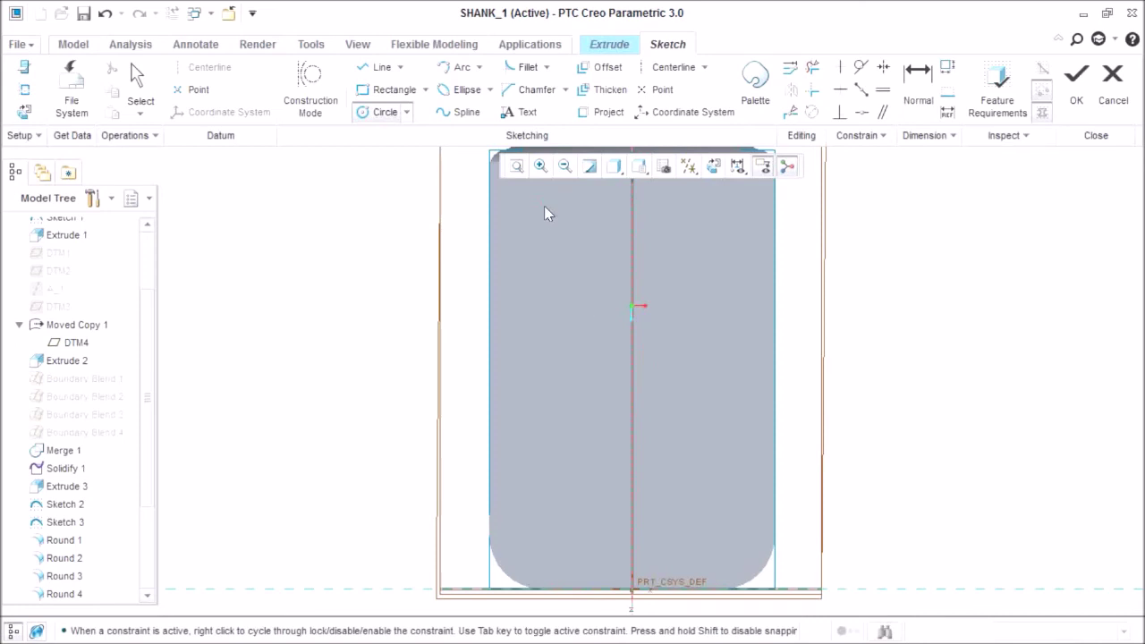
pyautogui.click(558, 216)
pyautogui.click(736, 221)
pyautogui.click(632, 542)
pyautogui.click(646, 548)
pyautogui.middleClick(693, 439)
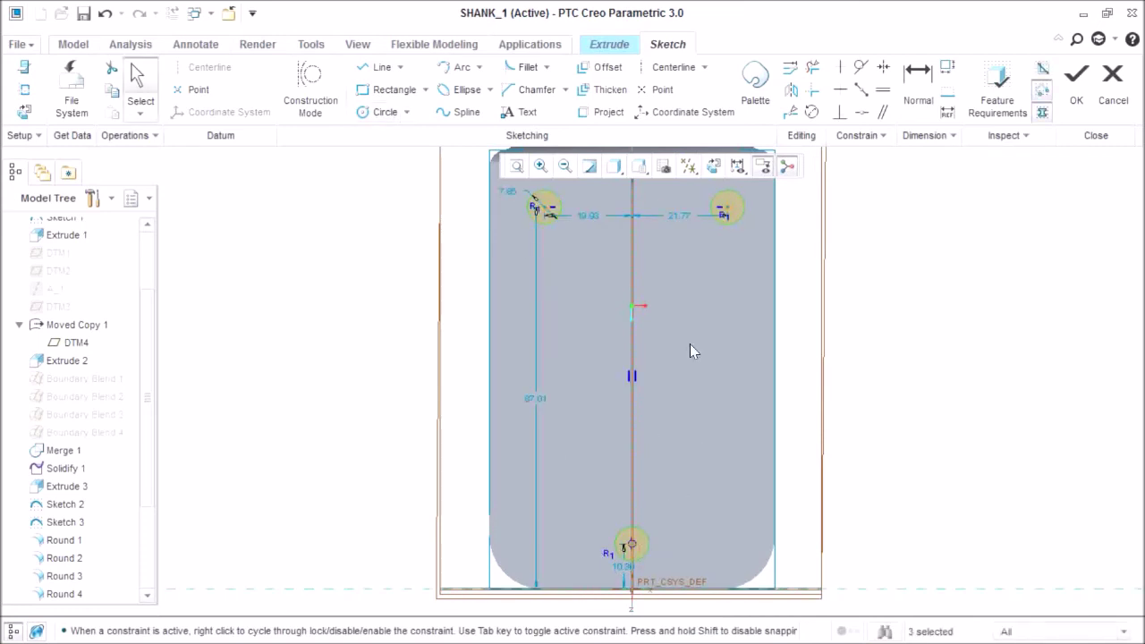
# - Make the centers of the two circles near the bend symmetric about the vertical centerline
pyautogui.scroll(-2, 665, 337)
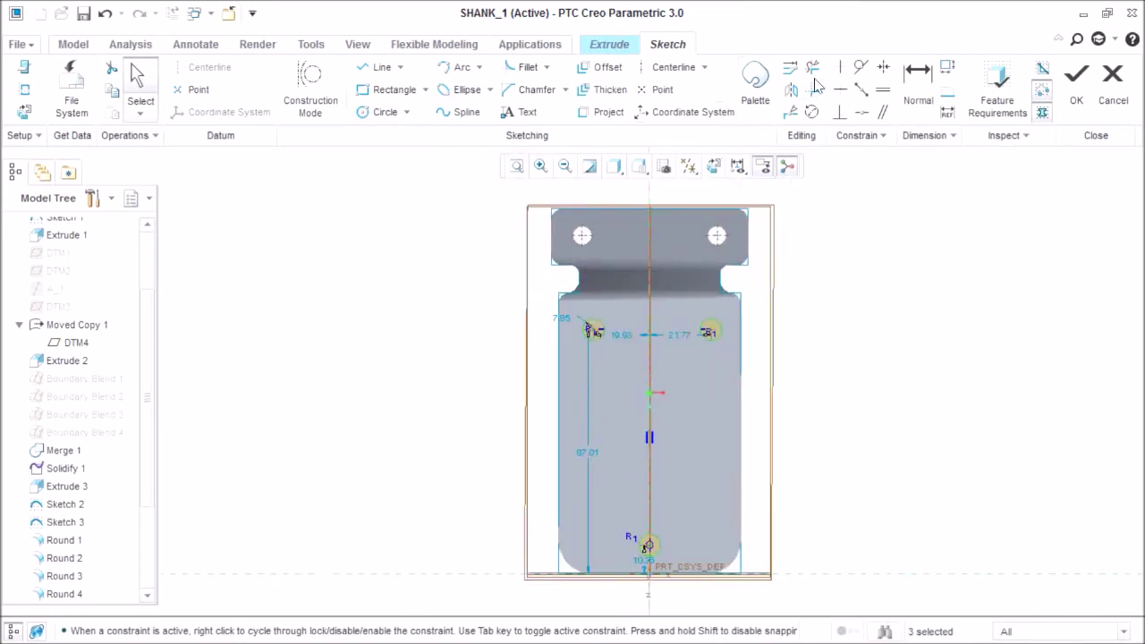
pyautogui.click(883, 67)
pyautogui.scroll(5, 698, 329)
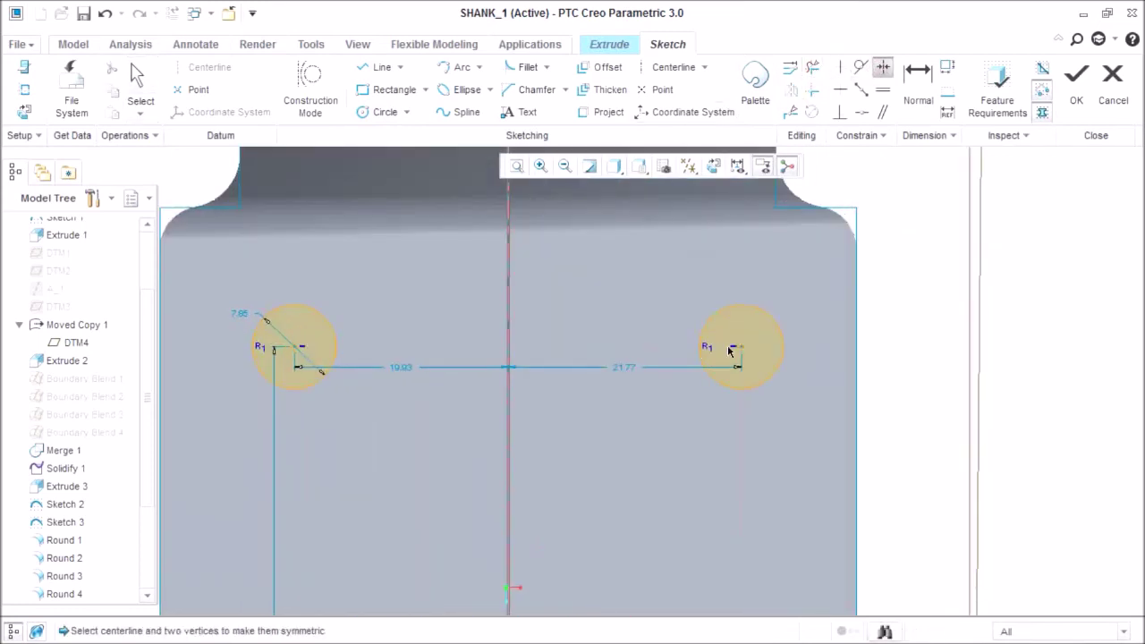
pyautogui.click(741, 350)
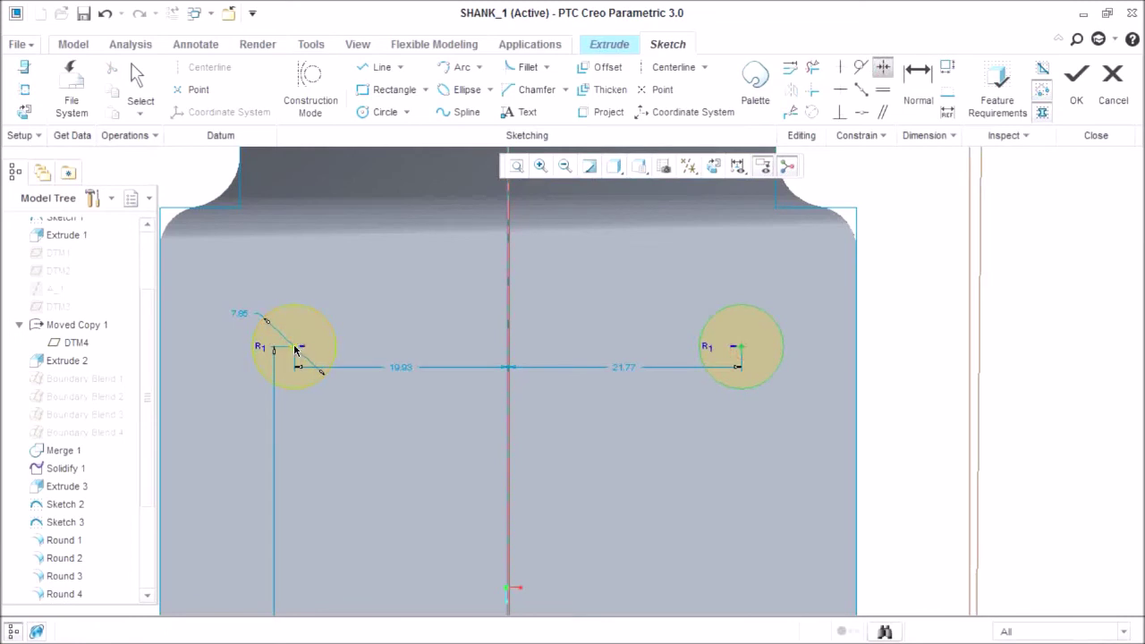
pyautogui.click(510, 304)
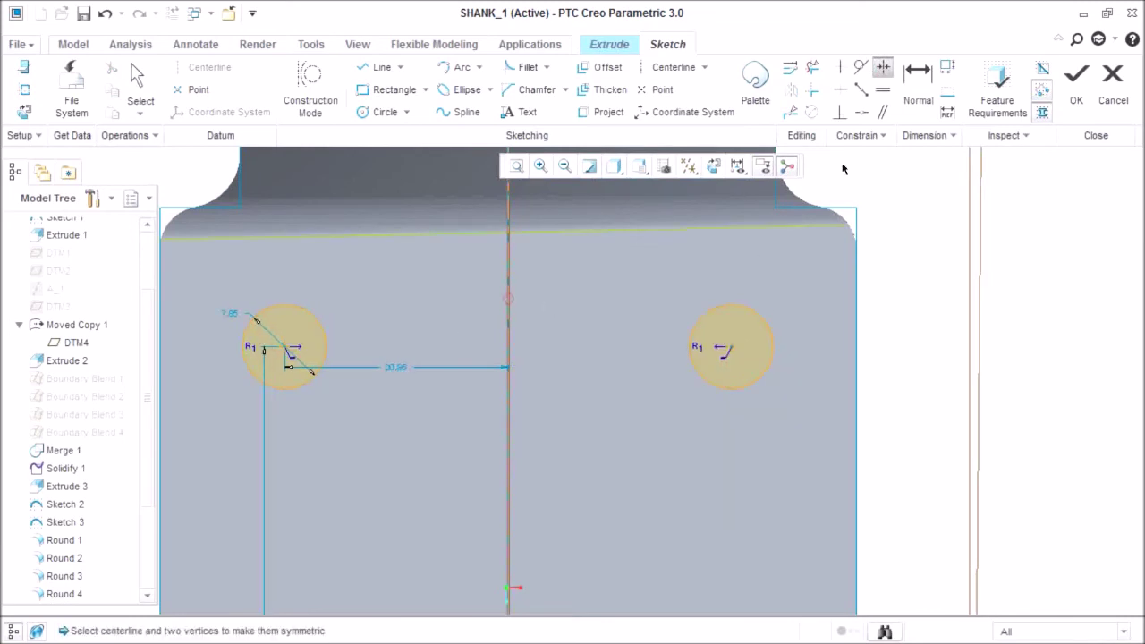
# - Dimension the horizontal distance between the two circle centers near the bend and set it to 42 mm
pyautogui.click(904, 92)
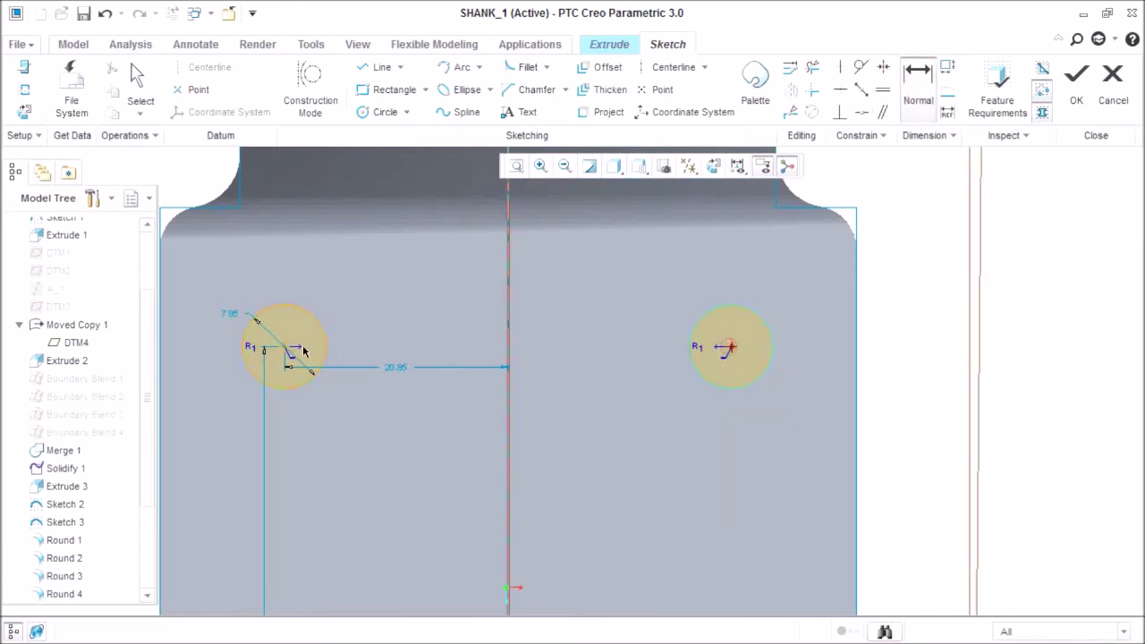
pyautogui.middleClick(458, 281)
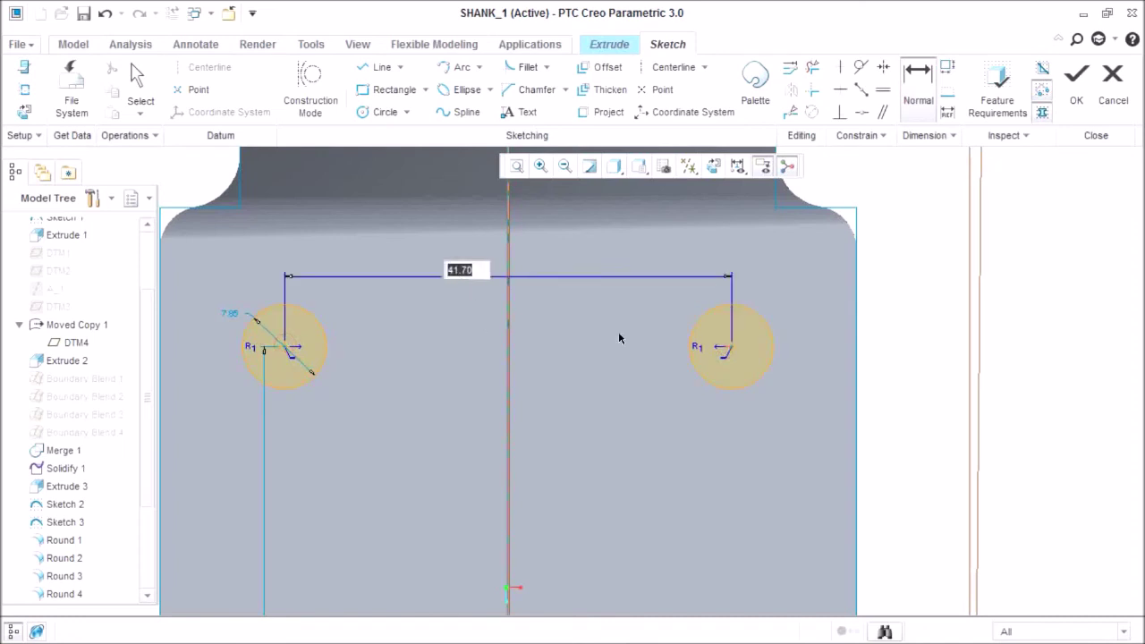
pyautogui.write('42')
pyautogui.press('Return')
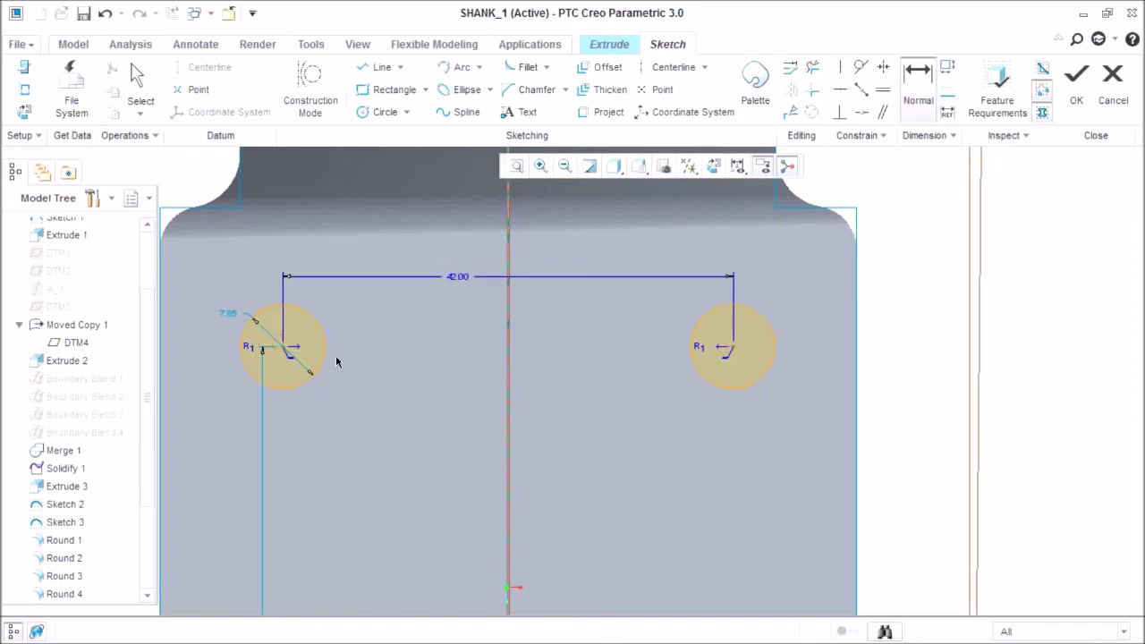
# - Dimension the vertical distance from a circle near the bend to the circle at the free end and set it to 78 mm
pyautogui.scroll(3, 414, 296)
pyautogui.scroll(-2, 352, 334)
pyautogui.scroll(-5, 441, 286)
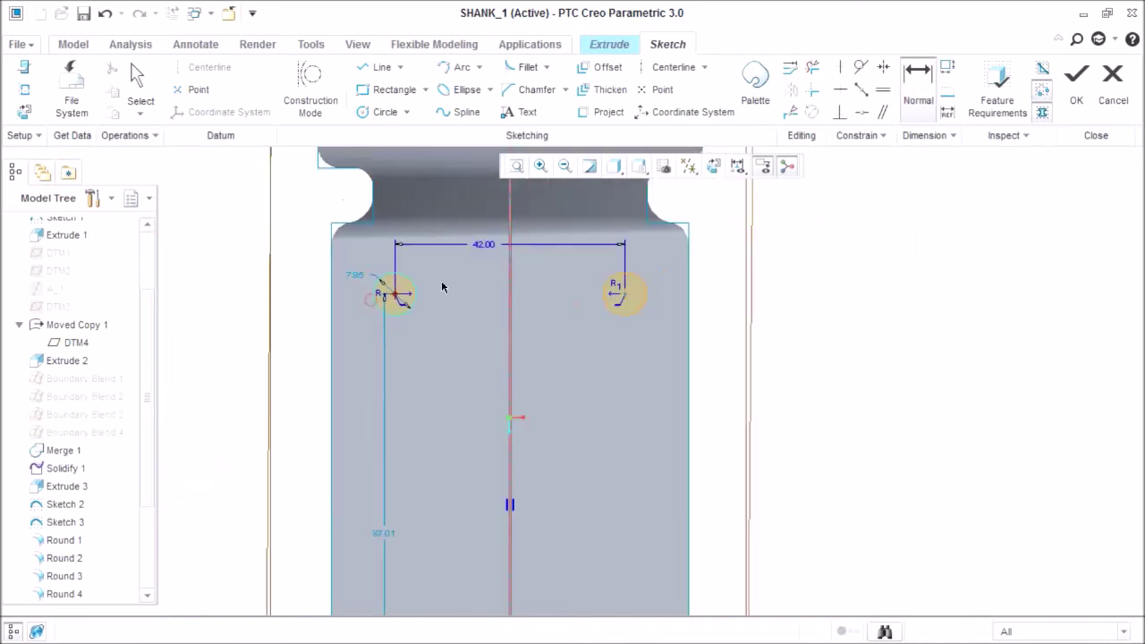
pyautogui.scroll(3, 464, 462)
pyautogui.scroll(3, 464, 462)
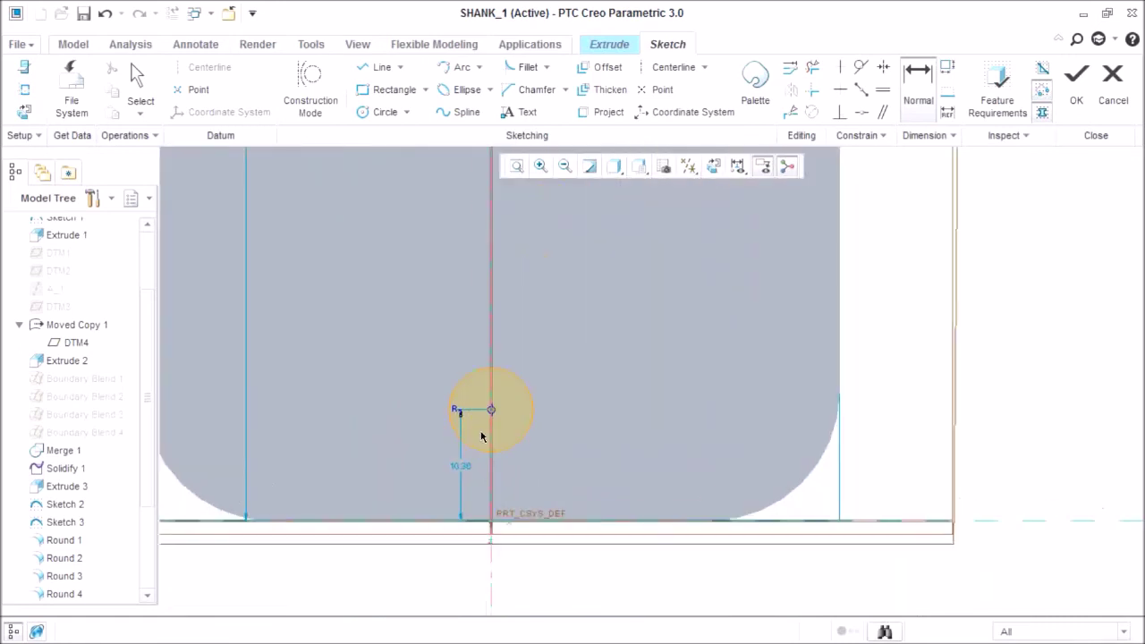
pyautogui.middleClick(223, 391)
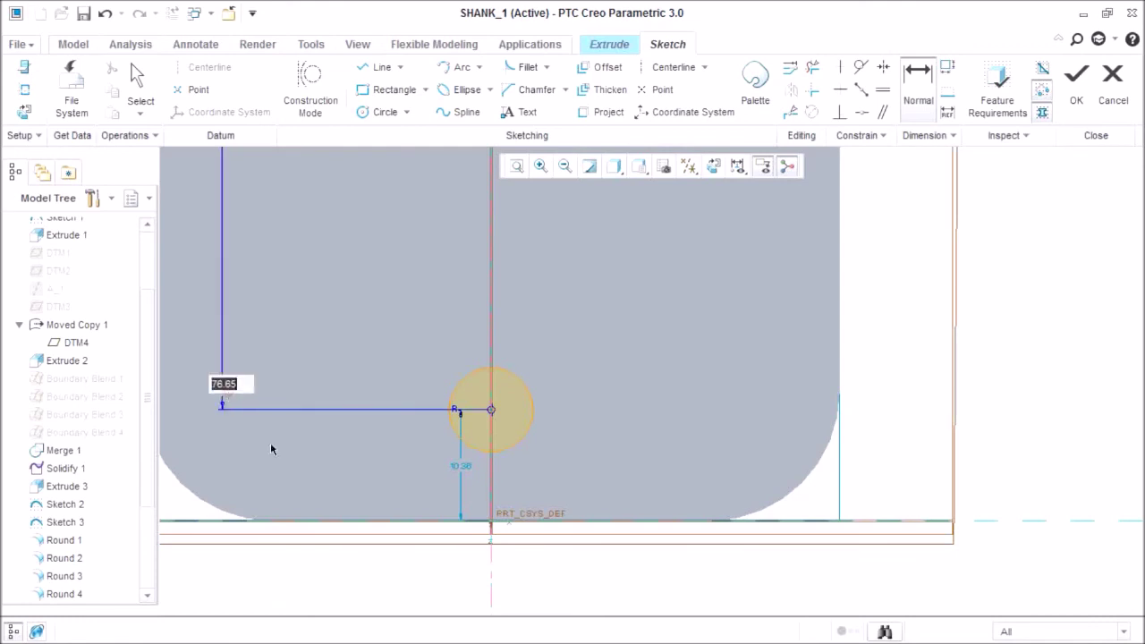
pyautogui.write('78')
pyautogui.press('Return')
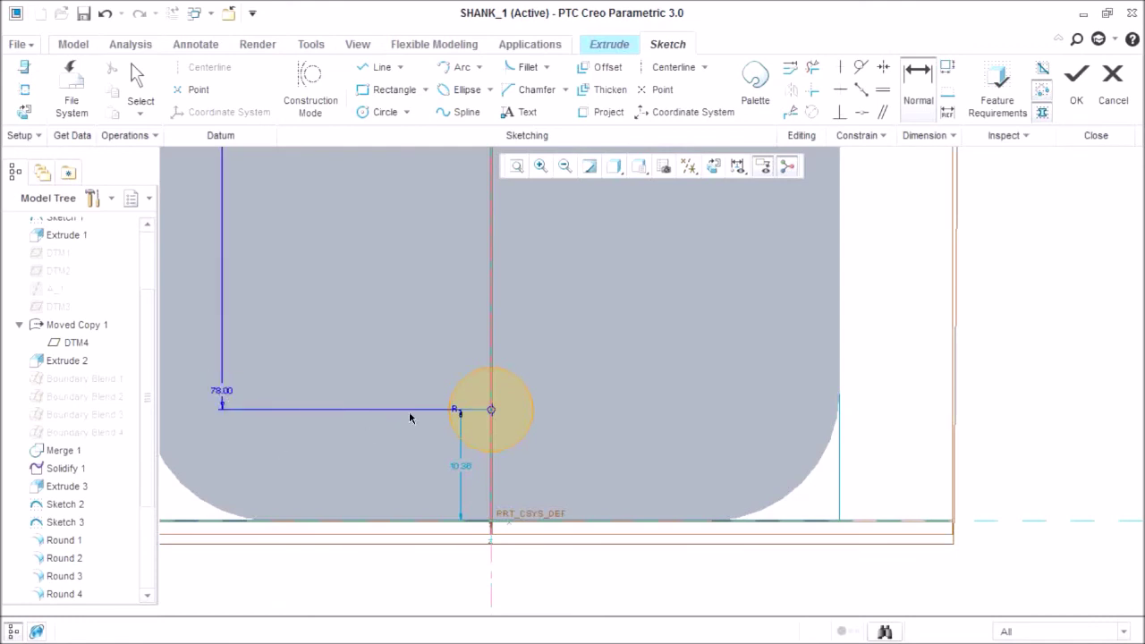
# - Dimension a bend-side circle's center from the head plate's outer end edge and set the distance to 42 mm
pyautogui.scroll(6, 461, 482)
pyautogui.scroll(-3, 521, 239)
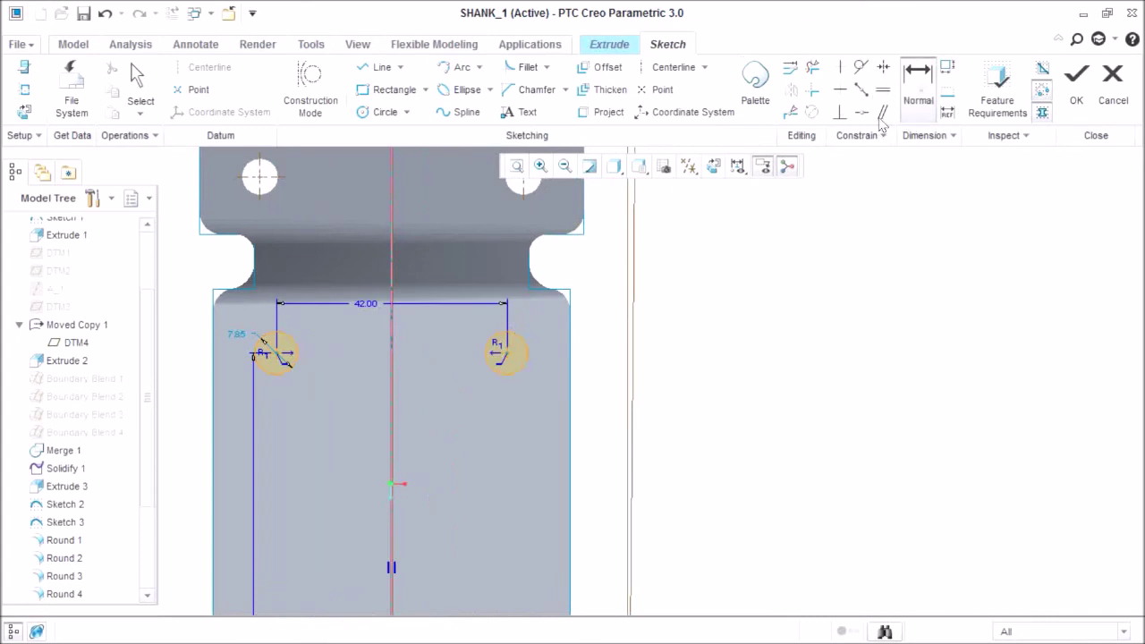
pyautogui.scroll(3, 500, 366)
pyautogui.scroll(-2, 529, 254)
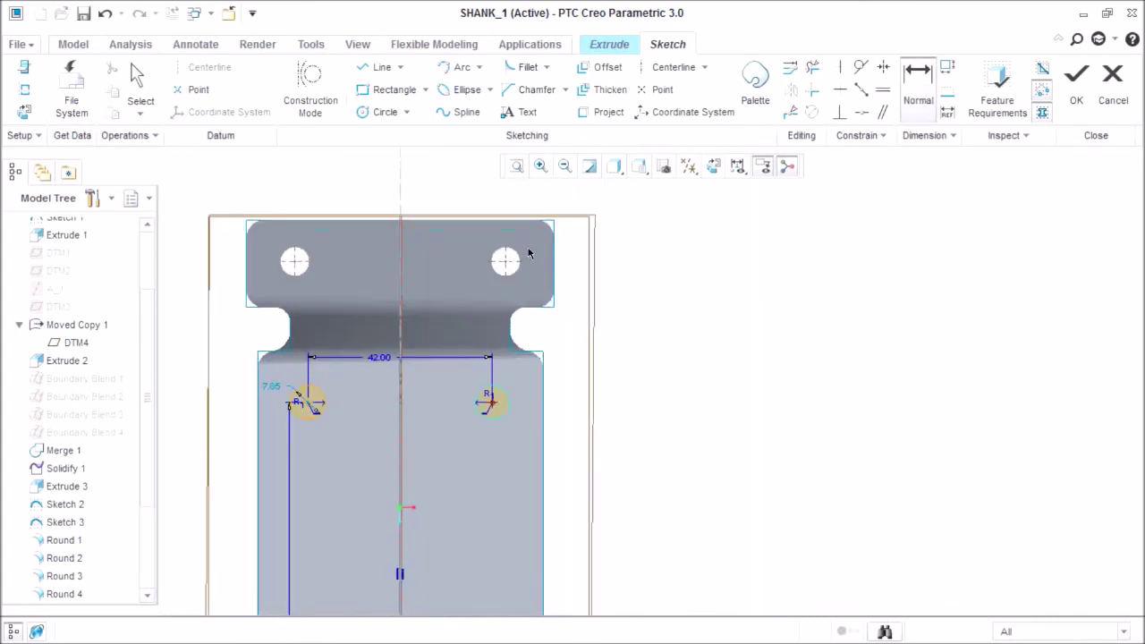
pyautogui.middleClick(623, 308)
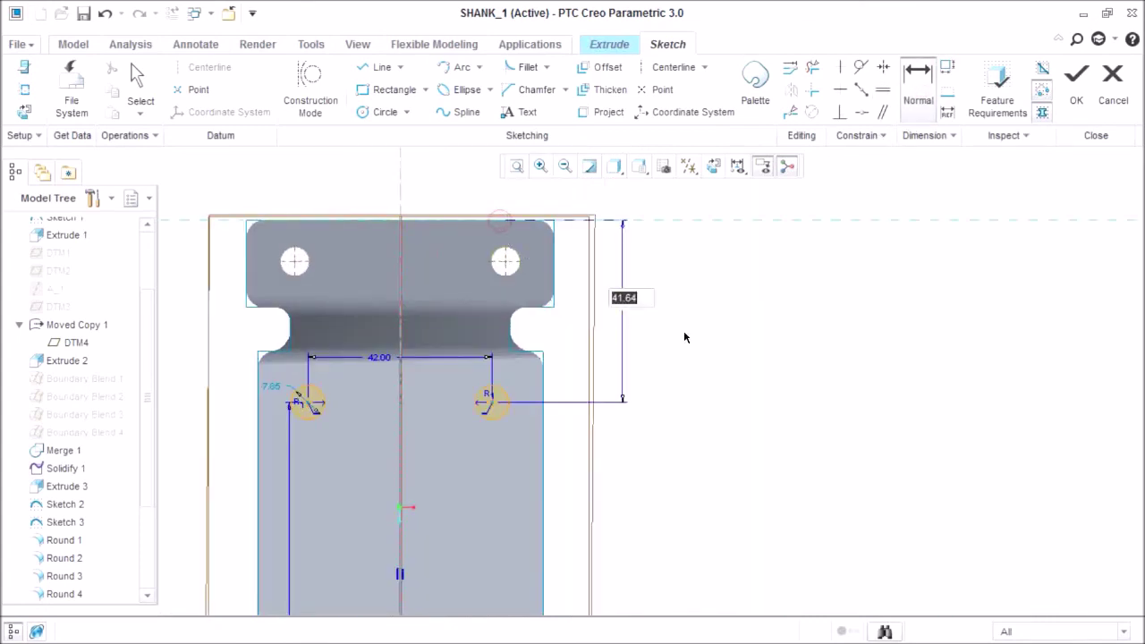
pyautogui.write('42')
pyautogui.press('Return')
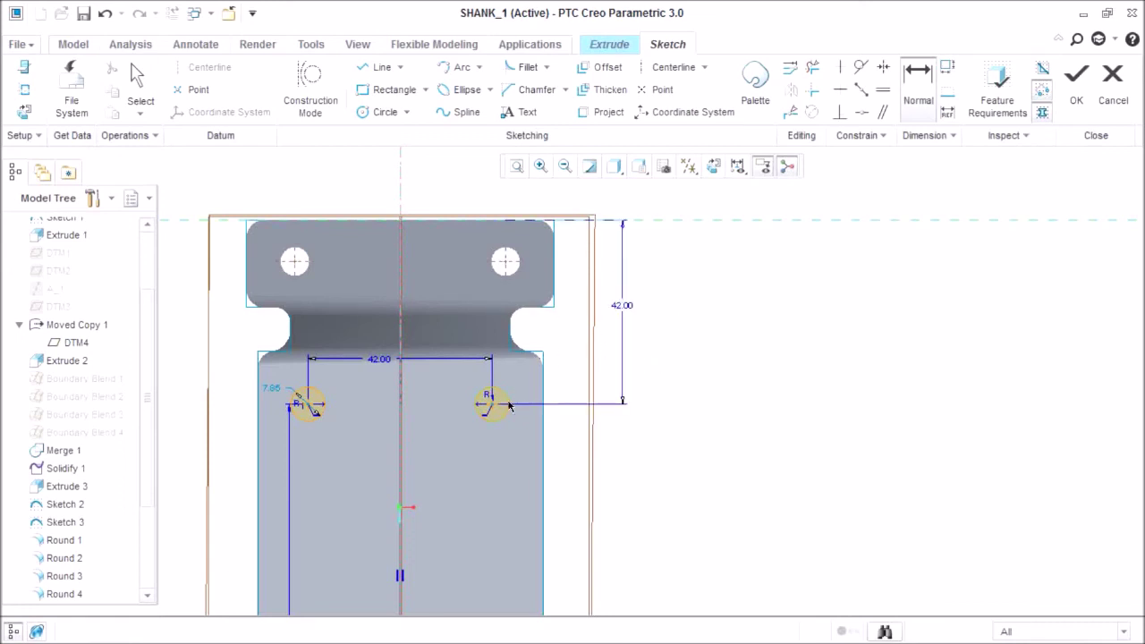
# - Set the diameter of the three equal circles to 5 mm
pyautogui.scroll(-3, 722, 275)
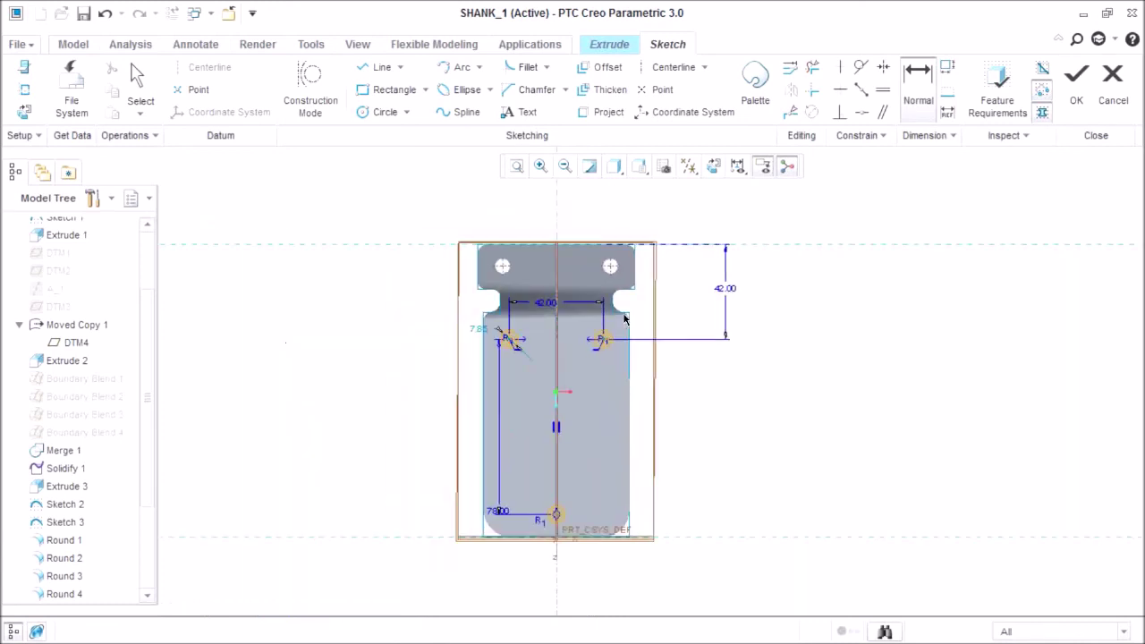
pyautogui.scroll(5, 445, 346)
pyautogui.middleClick(447, 340)
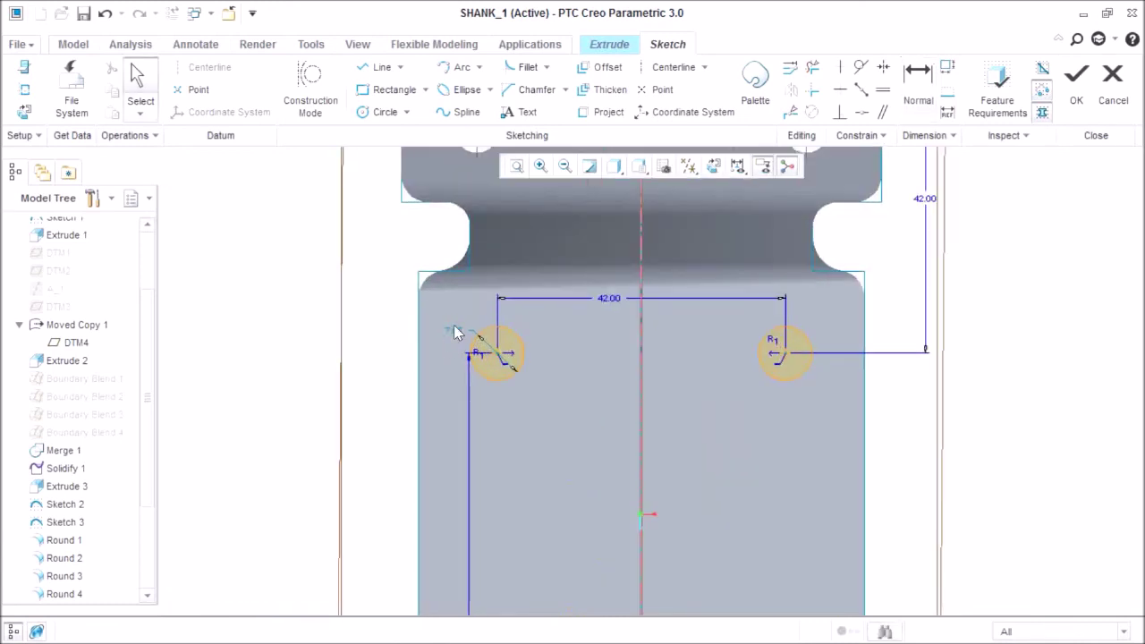
pyautogui.doubleClick(452, 330)
pyautogui.write('5')
pyautogui.press('Return')
pyautogui.scroll(-4, 651, 318)
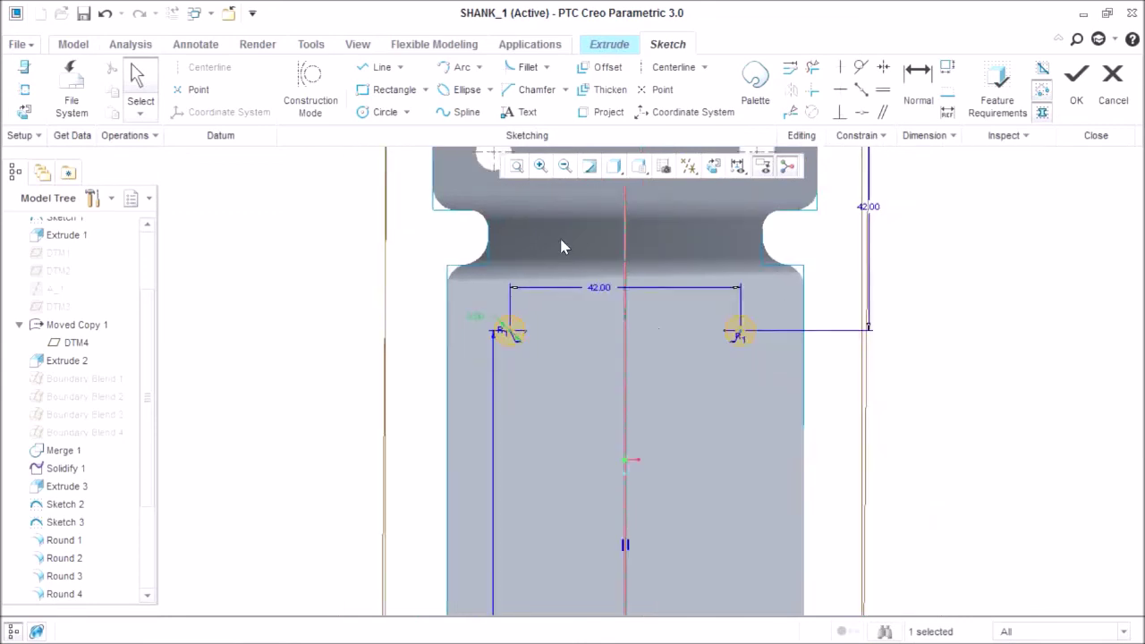
# - Finish the sketch and extrude the three circles as a material-removing cut through the large plate, changing the depth option
pyautogui.scroll(-3, 554, 456)
pyautogui.moveTo(509, 528); pyautogui.dragTo(517, 356)
pyautogui.scroll(-3, 562, 414)
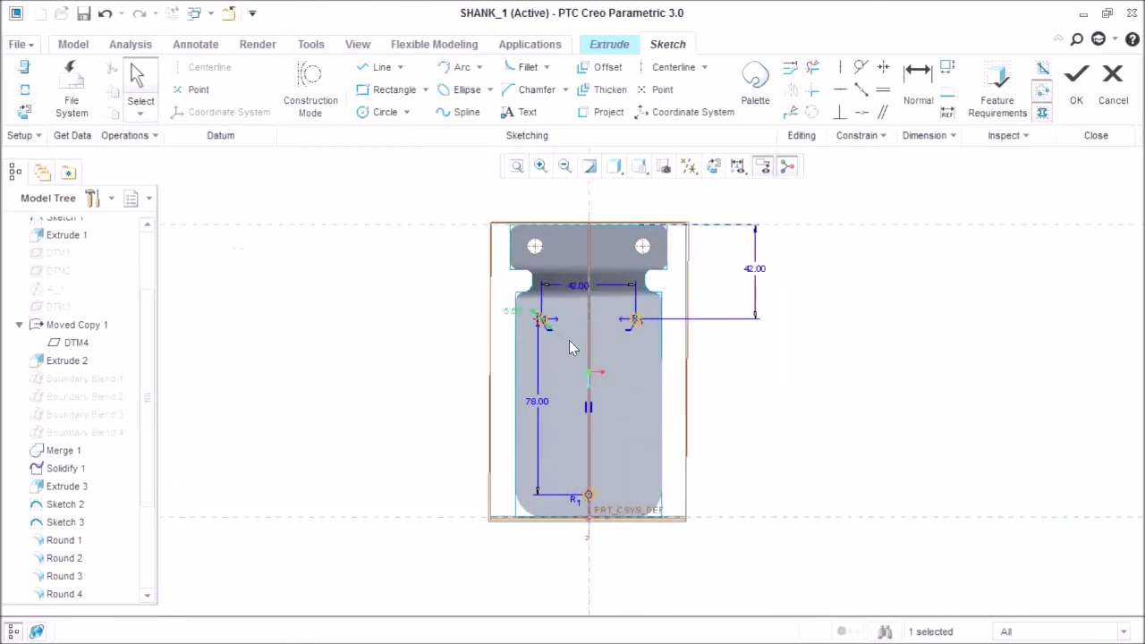
pyautogui.scroll(4, 568, 340)
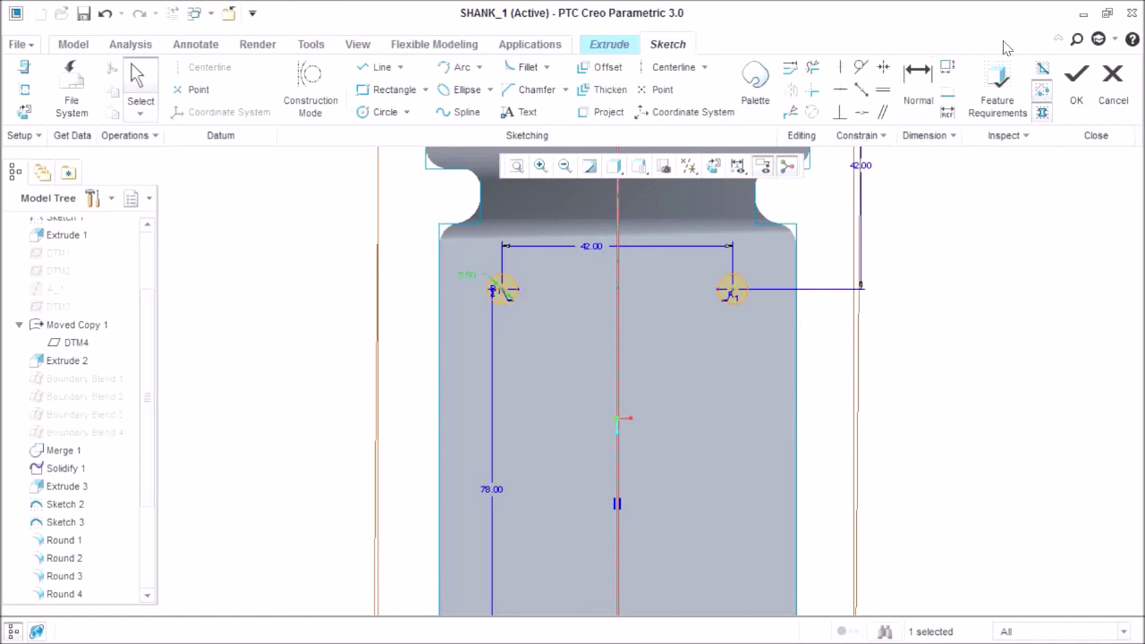
pyautogui.click(1075, 79)
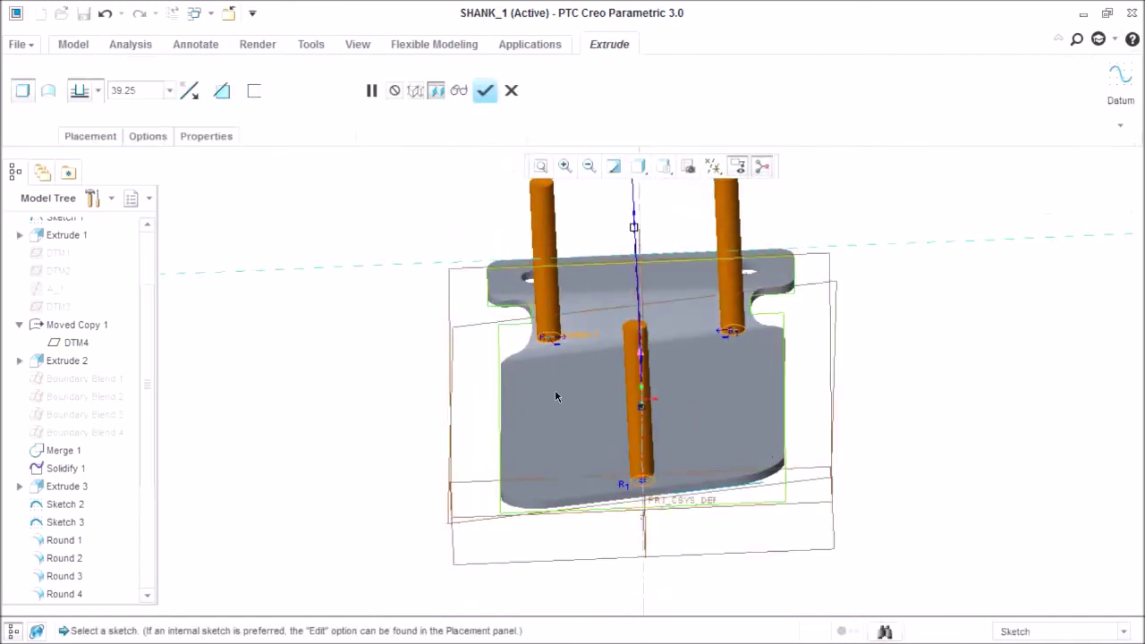
pyautogui.click(98, 90)
pyautogui.click(79, 131)
pyautogui.click(222, 90)
pyautogui.middleClick(282, 290)
# - Hide Sketch 1 in the model
pyautogui.moveTo(282, 290); pyautogui.dragTo(698, 532, button='middle')
pyautogui.scroll(3, 632, 508)
pyautogui.moveTo(595, 476); pyautogui.dragTo(727, 484, button='middle')
pyautogui.scroll(2, 76, 302)
pyautogui.click(61, 316)
pyautogui.rightClick(61, 316)
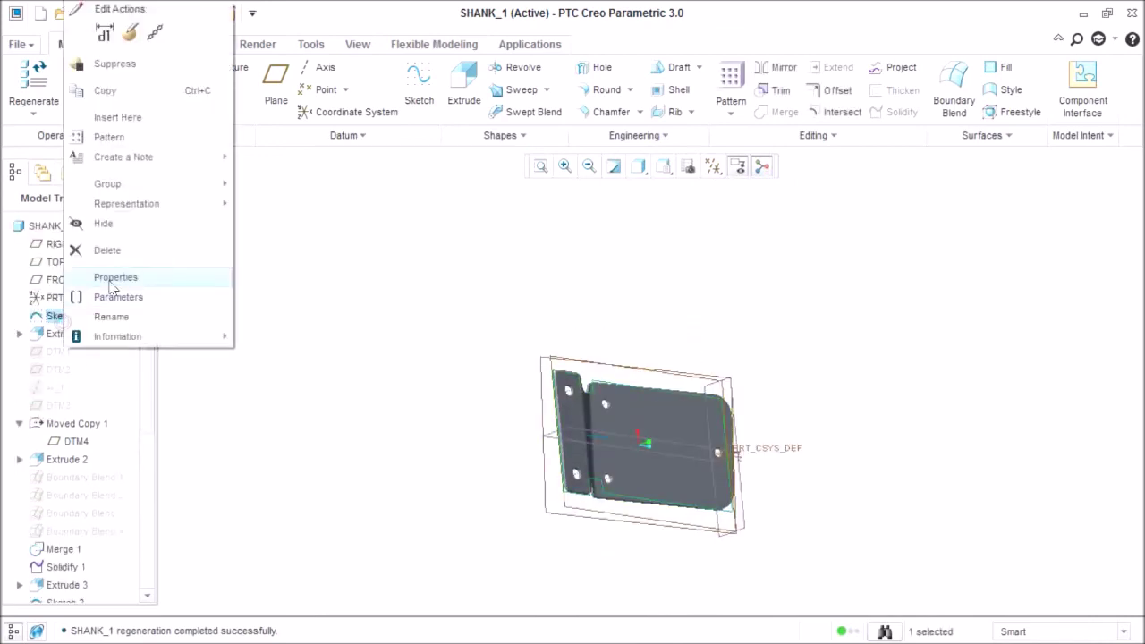
pyautogui.click(109, 224)
pyautogui.click(125, 281)
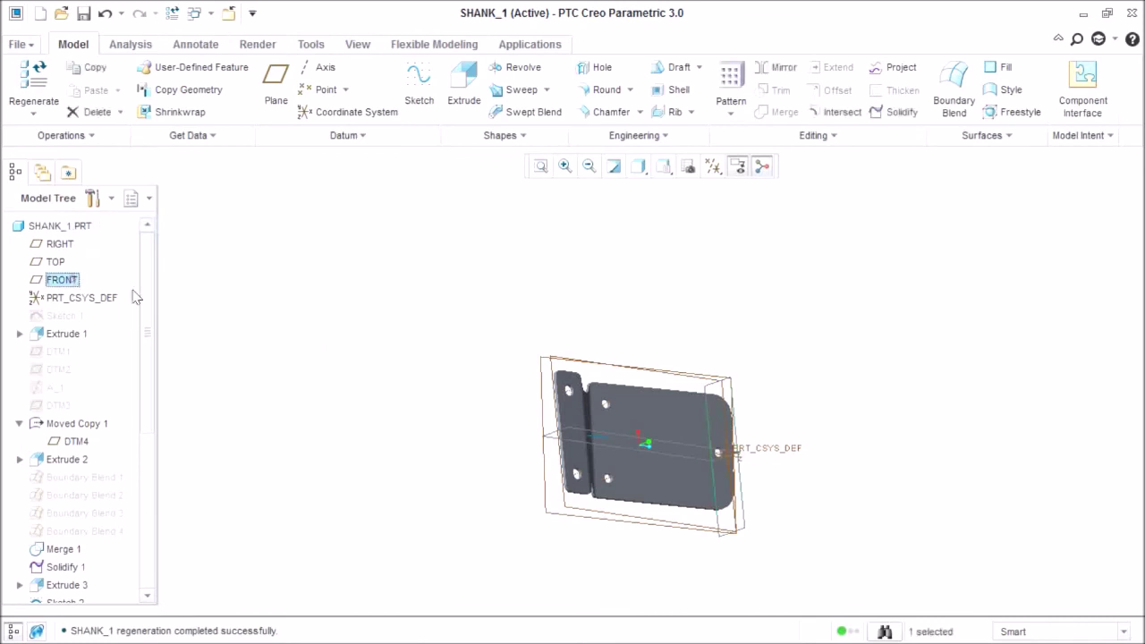
# - Turn off the display of all datum axes, points, coordinate systems and planes, and the spin center
pyautogui.click(688, 167)
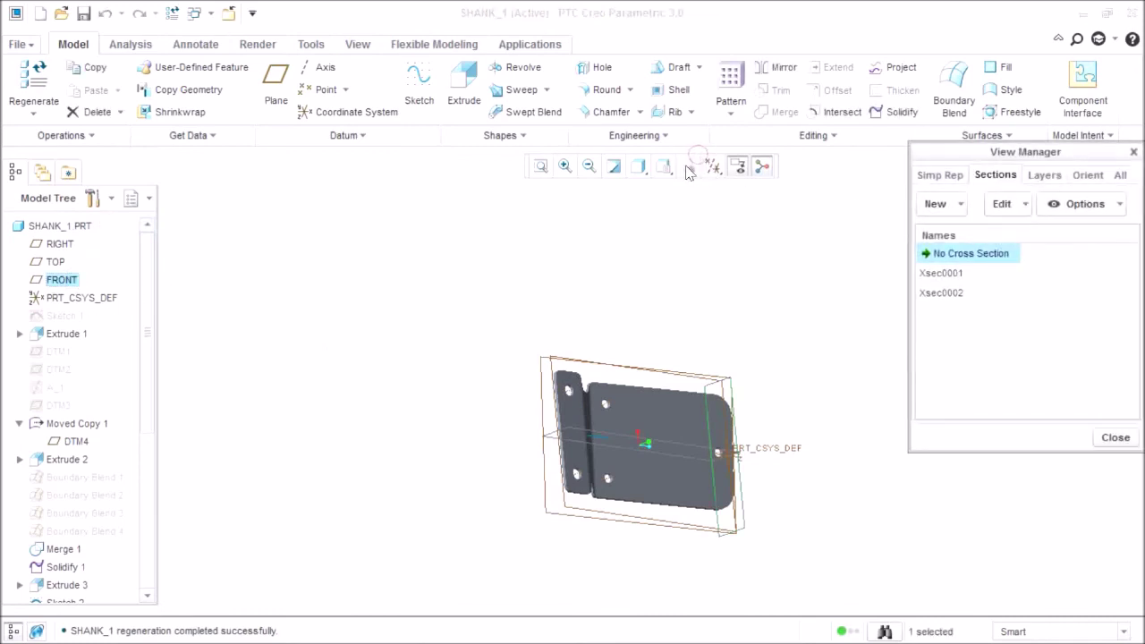
pyautogui.click(1102, 439)
pyautogui.click(713, 166)
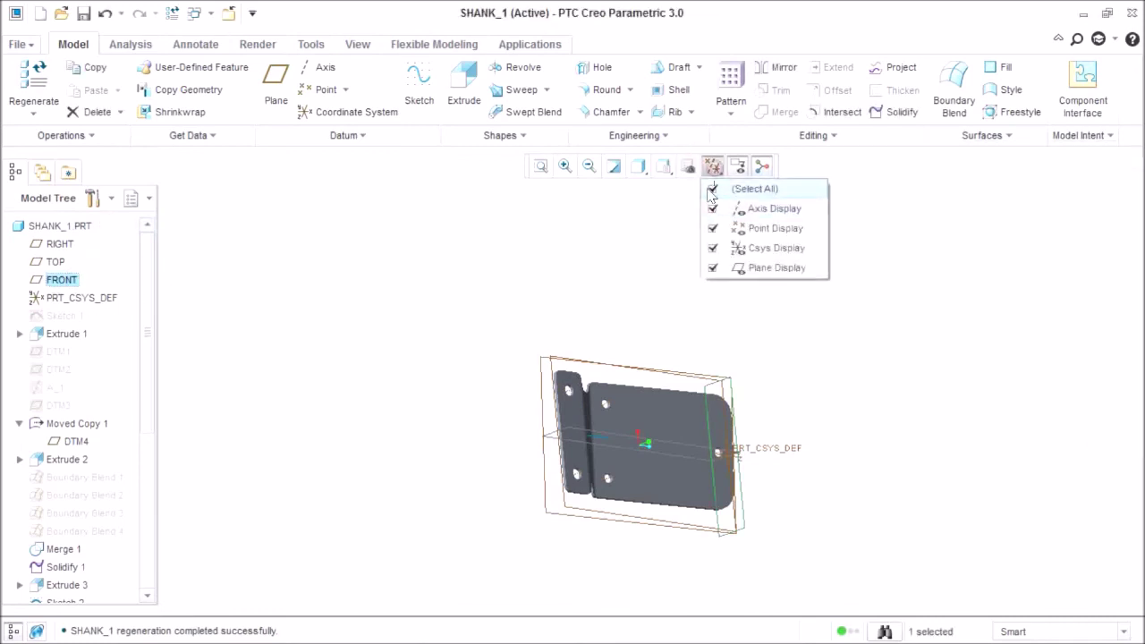
pyautogui.click(713, 190)
pyautogui.click(761, 168)
pyautogui.click(761, 169)
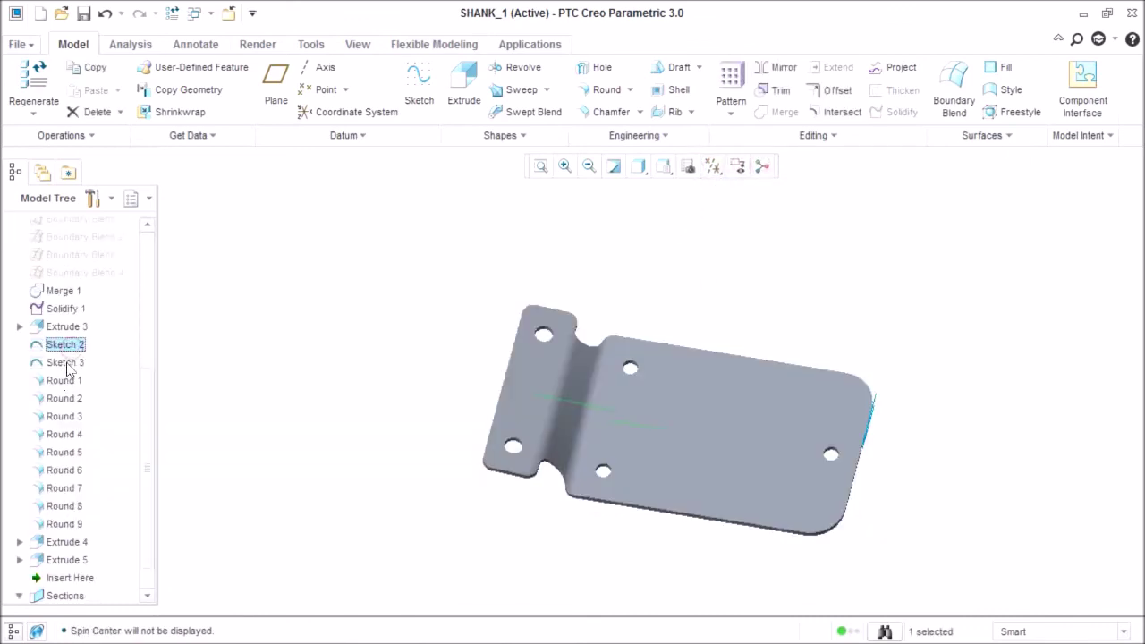
# - Hide Sketch 2 and Sketch 3 together
pyautogui.keyDown('ctrl'); pyautogui.click(64, 362); pyautogui.keyUp('ctrl')
pyautogui.rightClick(72, 366)
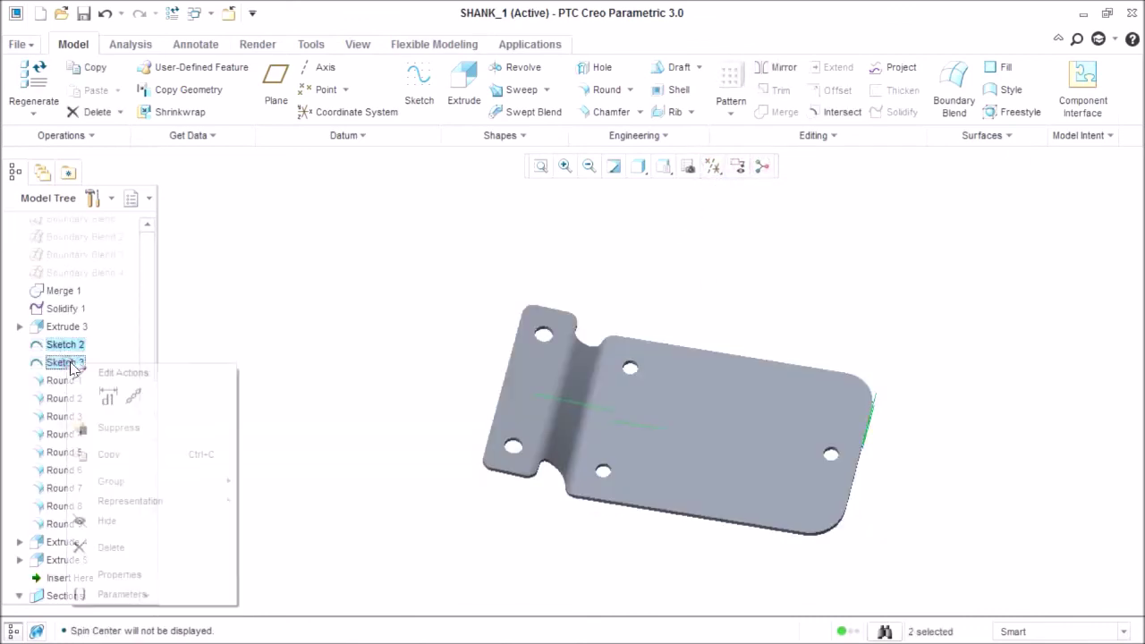
pyautogui.click(105, 520)
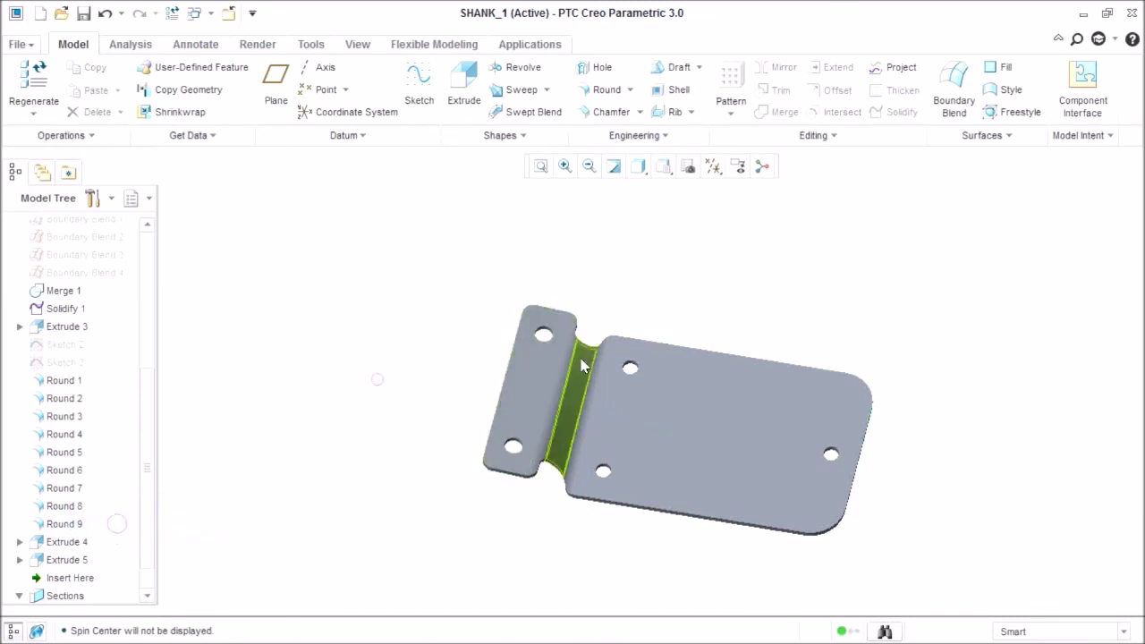
# - Examine the shank's bend, rounded corners, holes and side profile from several angles
pyautogui.scroll(5, 586, 353)
pyautogui.scroll(-3, 573, 358)
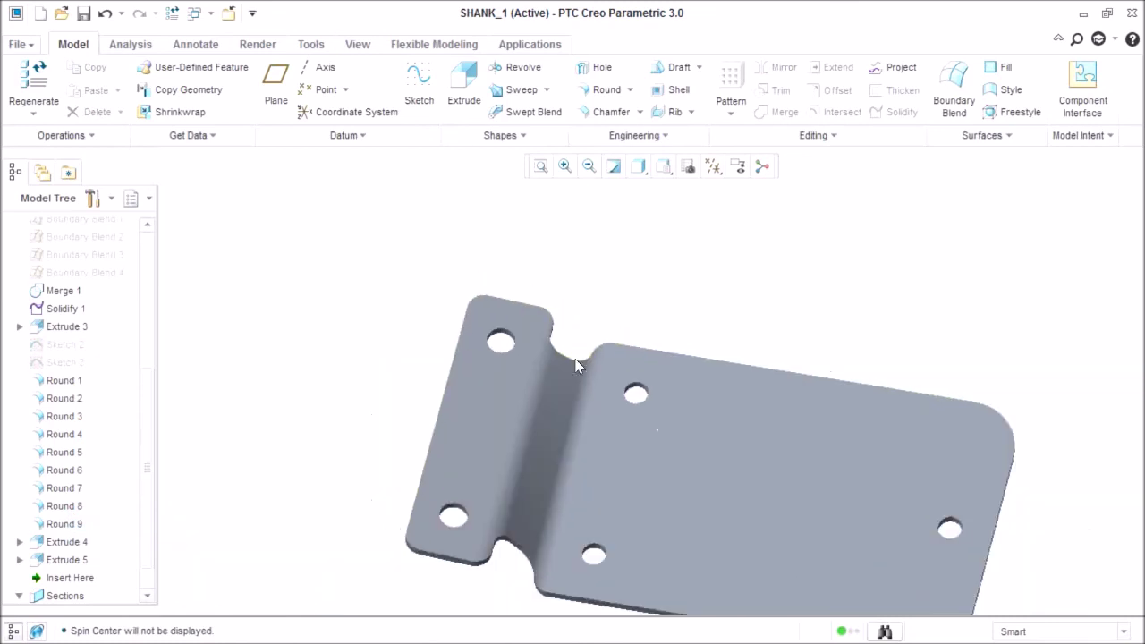
pyautogui.scroll(-4, 559, 416)
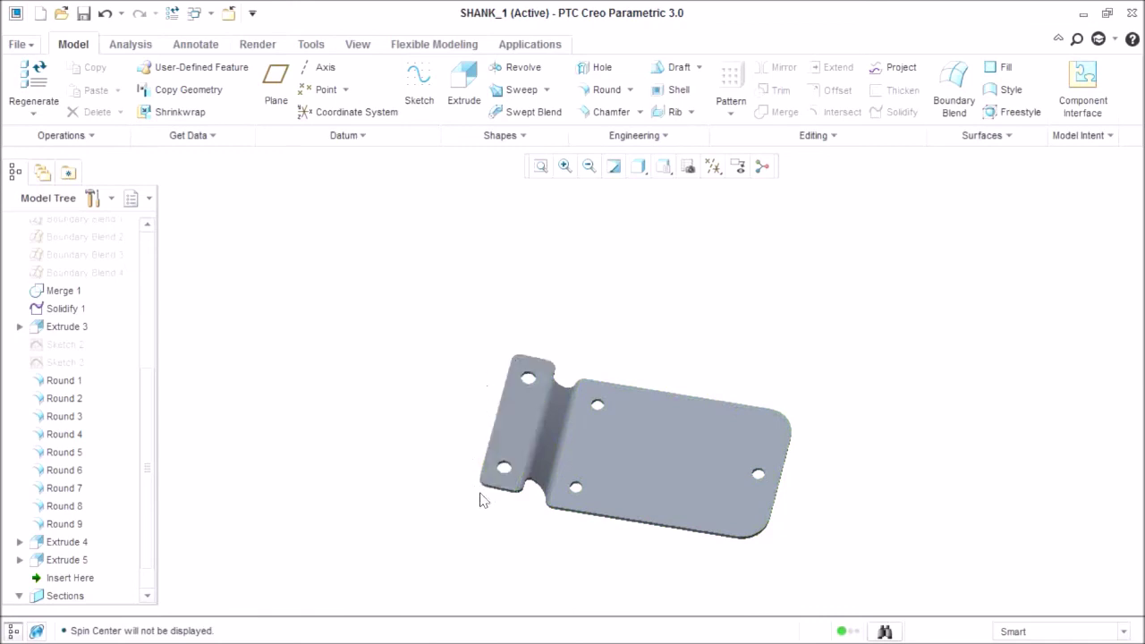
pyautogui.moveTo(586, 439); pyautogui.dragTo(594, 417, button='middle')
pyautogui.scroll(3, 538, 438)
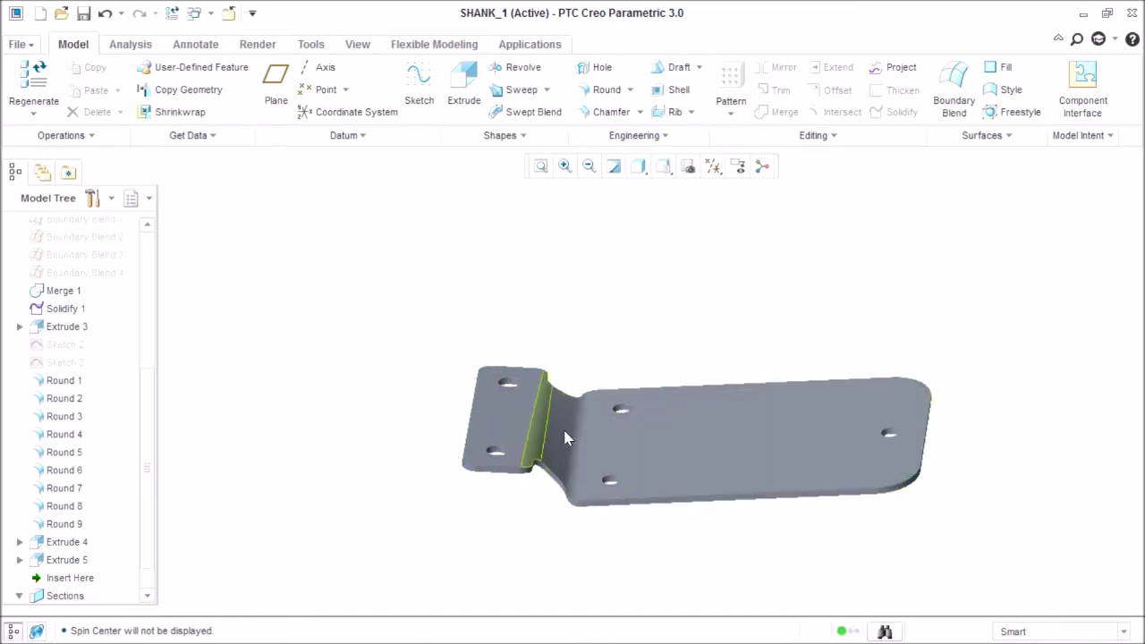
pyautogui.moveTo(850, 508); pyautogui.dragTo(833, 485, button='middle')
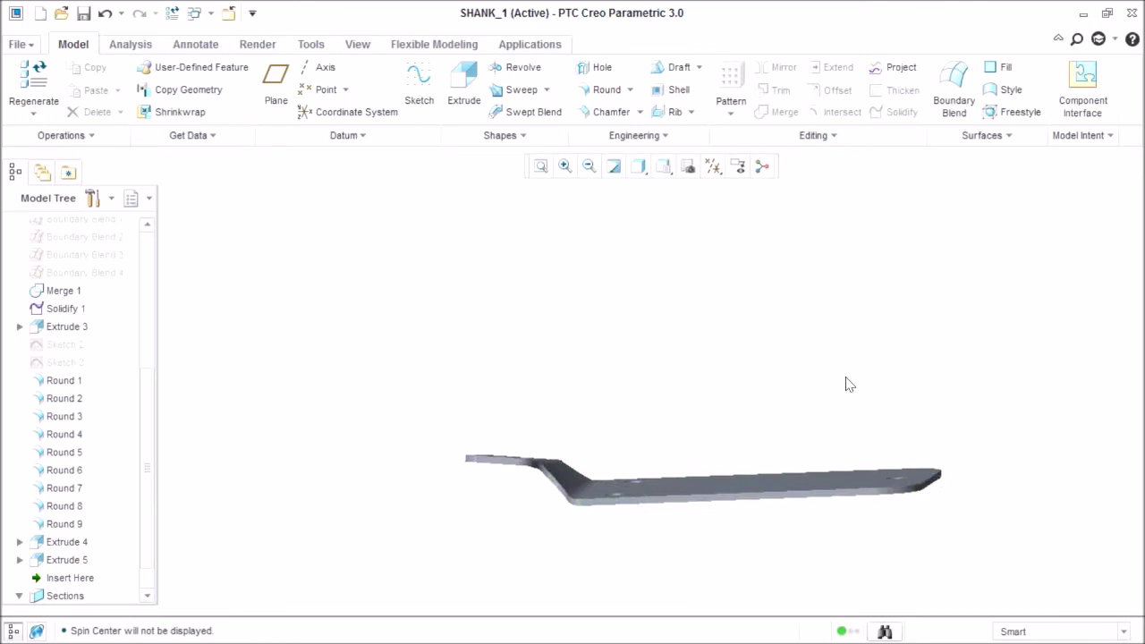
# - Save the Shank_1 part
pyautogui.scroll(3, 513, 320)
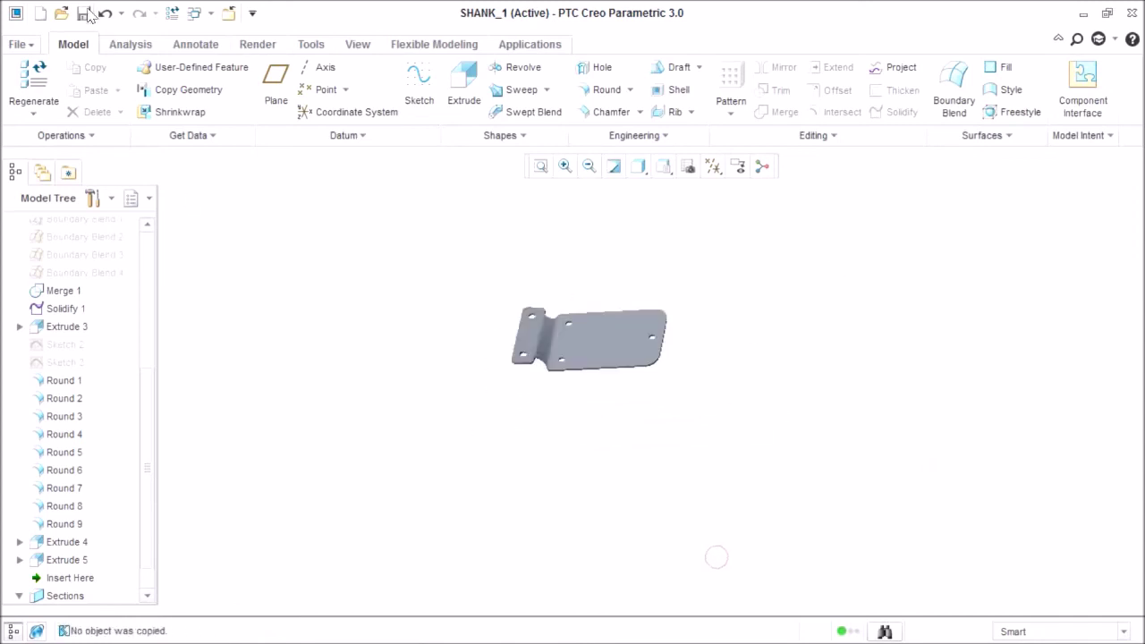
pyautogui.click(85, 12)
pyautogui.press('Return')
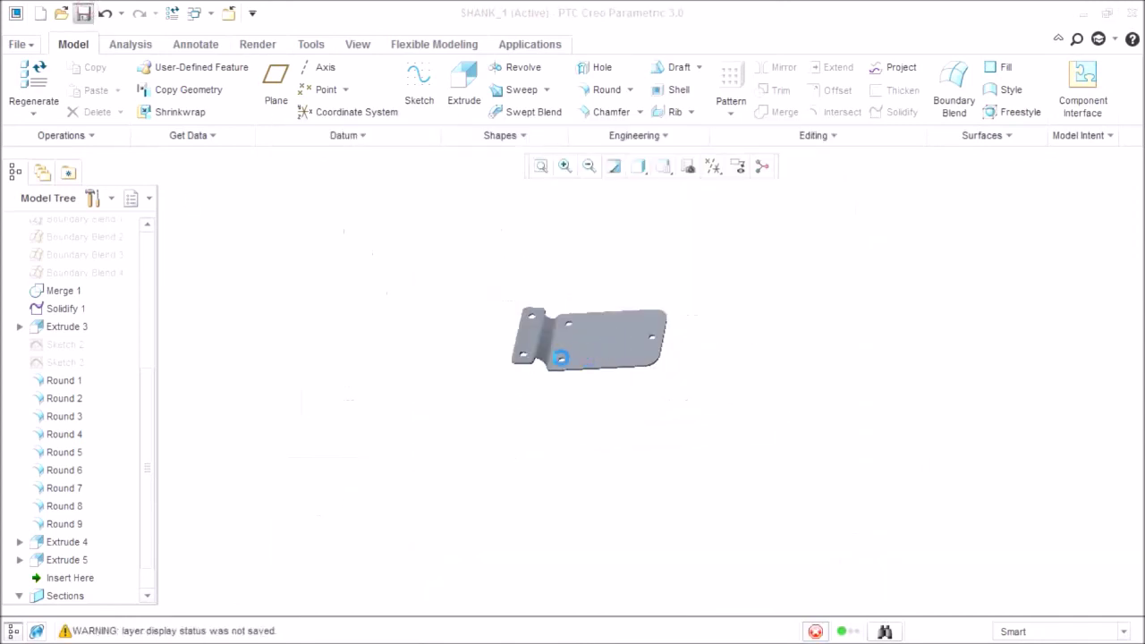